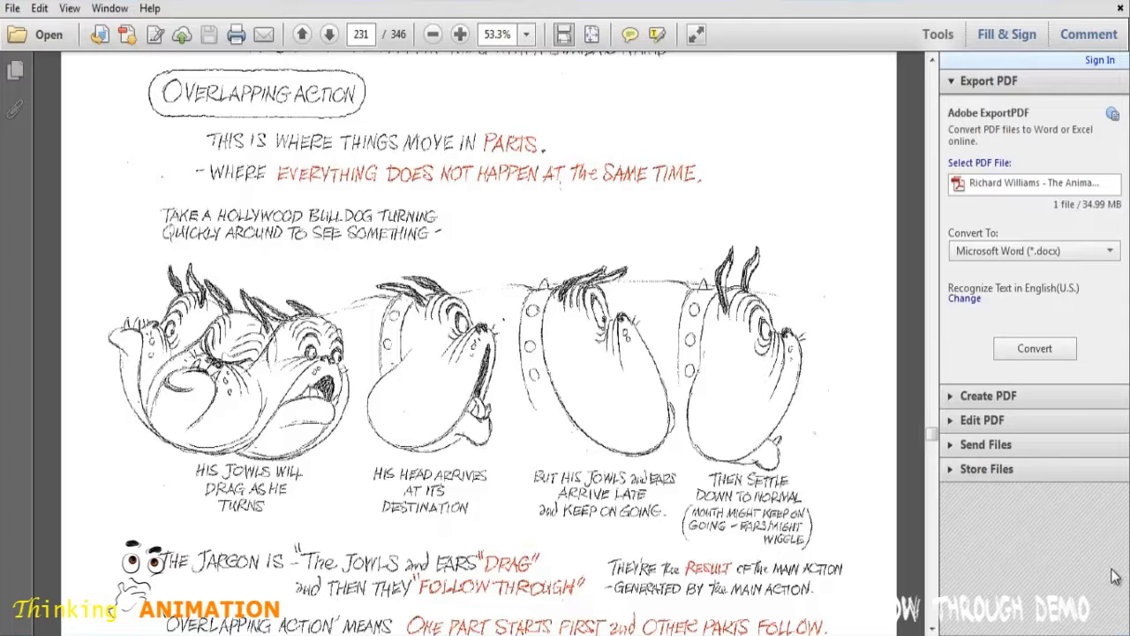
Step: Read the Overlapping Action section of the animation PDF, from the bulldog head turn to the end of page 227
{"action": "left_click", "coordinate": [931, 626]}
{"action": "left_click", "coordinate": [931, 627]}
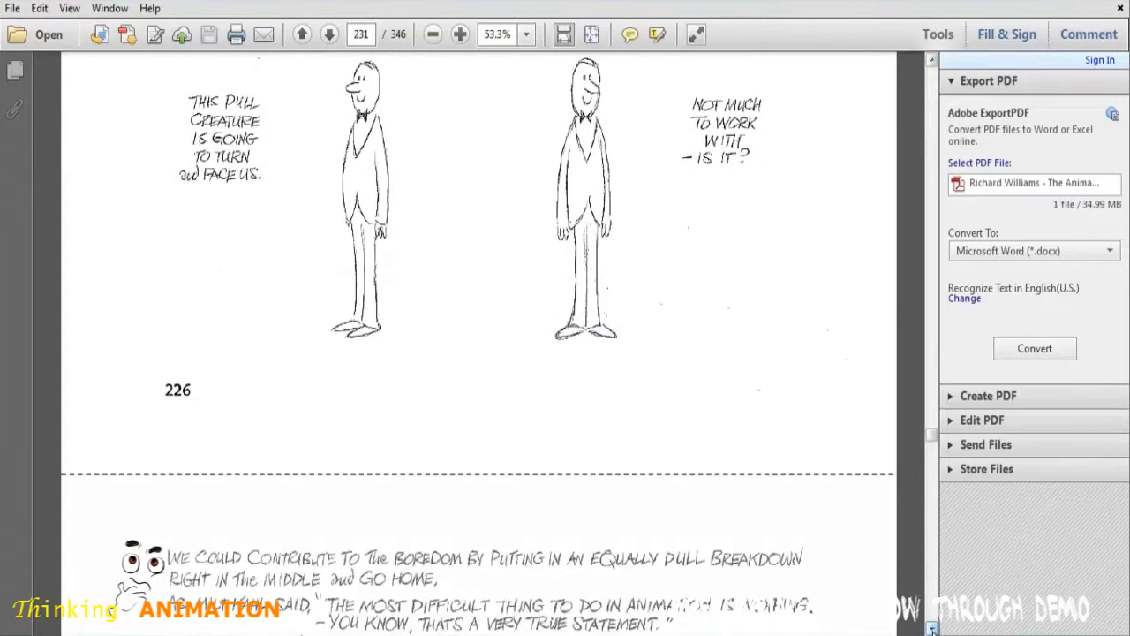
{"action": "left_click", "coordinate": [933, 630]}
{"action": "left_click", "coordinate": [932, 629]}
{"action": "left_click", "coordinate": [932, 629]}
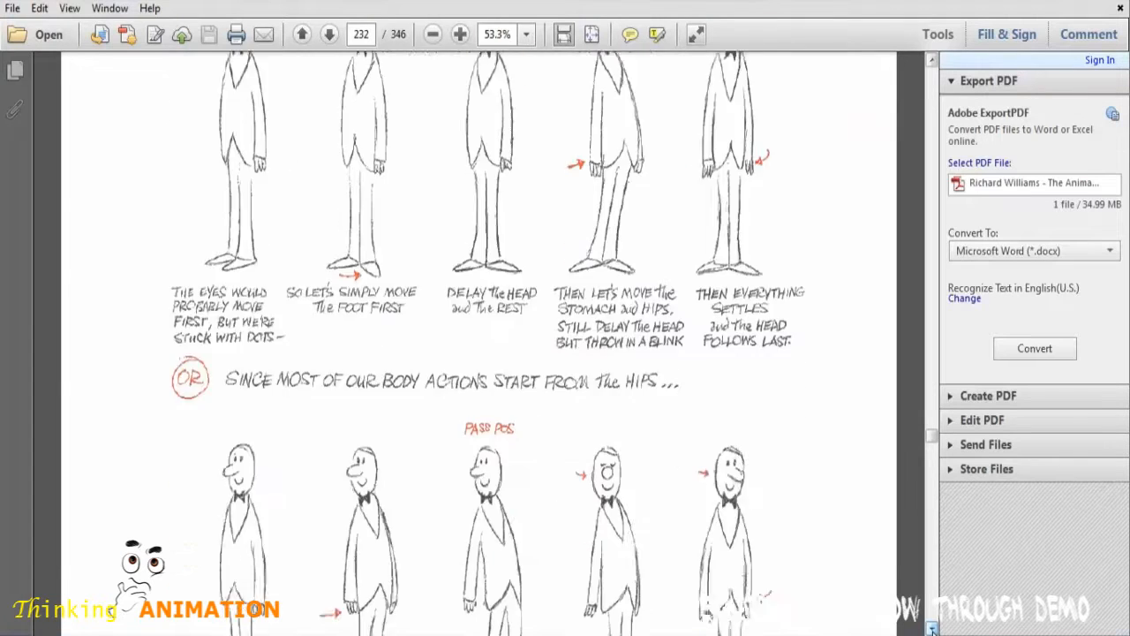
{"action": "left_click", "coordinate": [932, 630]}
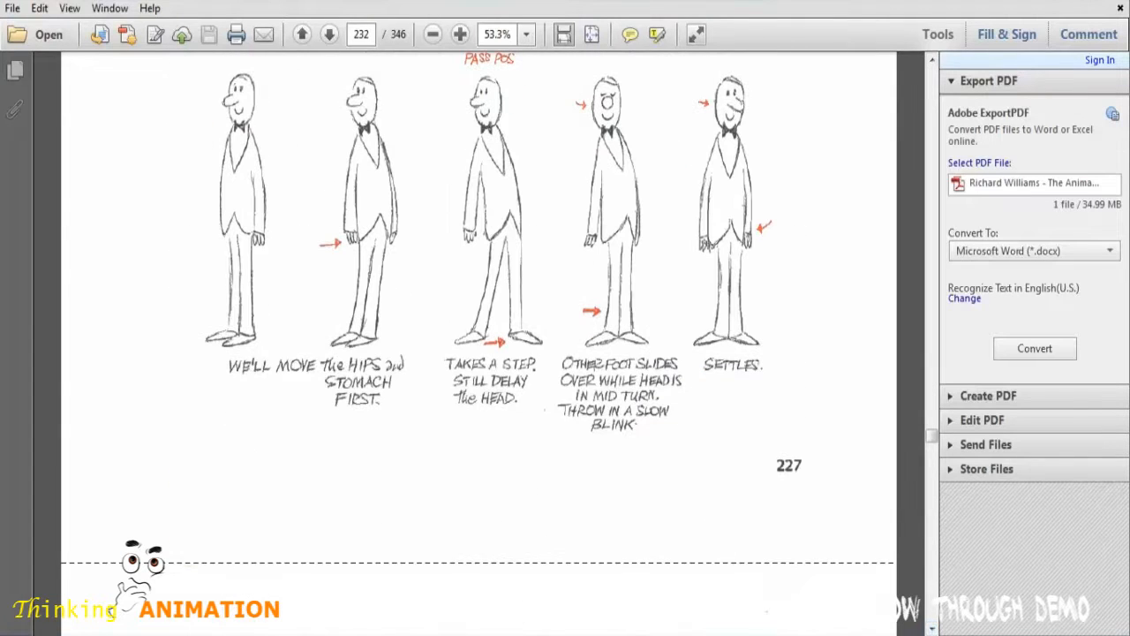
Step: Switch to Maya and display the pendulum rig shaded in the orthographic side view
{"action": "left_click", "coordinate": [46, 530]}
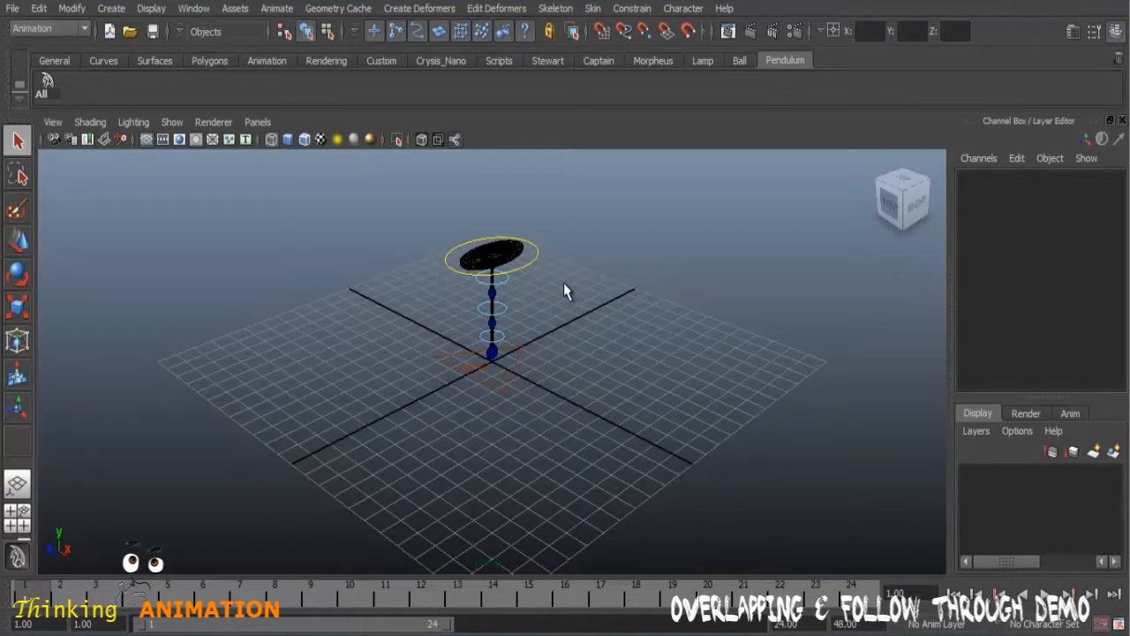
{"action": "left_click_drag", "start_coordinate": [701, 449], "coordinate": [590, 398], "text": "alt"}
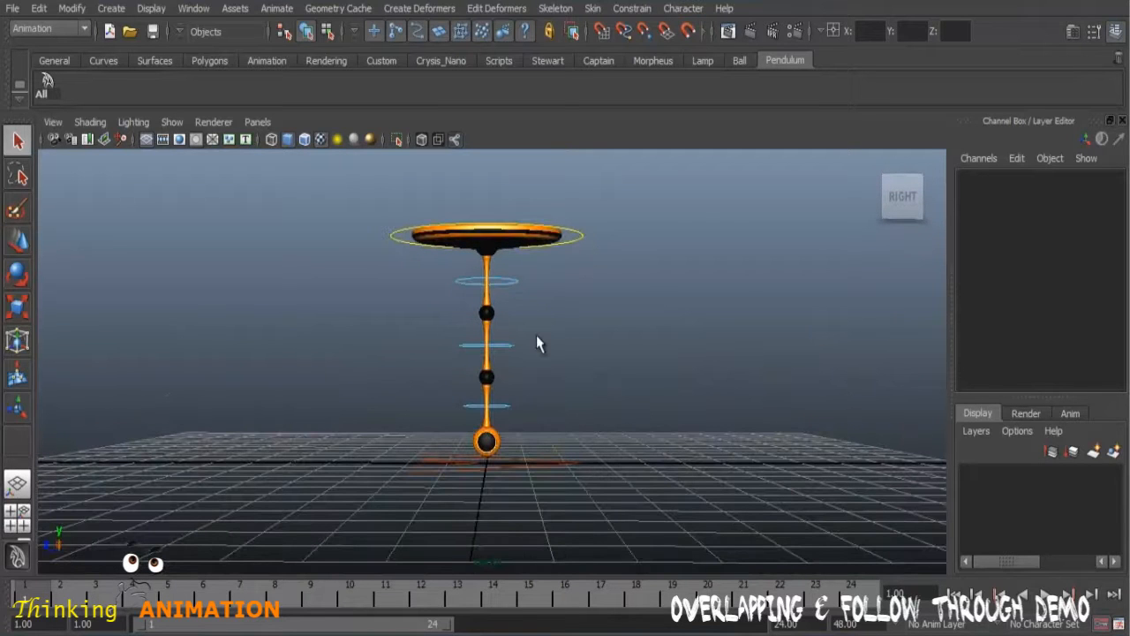
{"action": "key", "text": "space"}
{"action": "key", "text": "space"}
{"action": "middle_click_drag", "start_coordinate": [568, 322], "coordinate": [576, 395], "text": "alt"}
{"action": "key", "text": "5"}
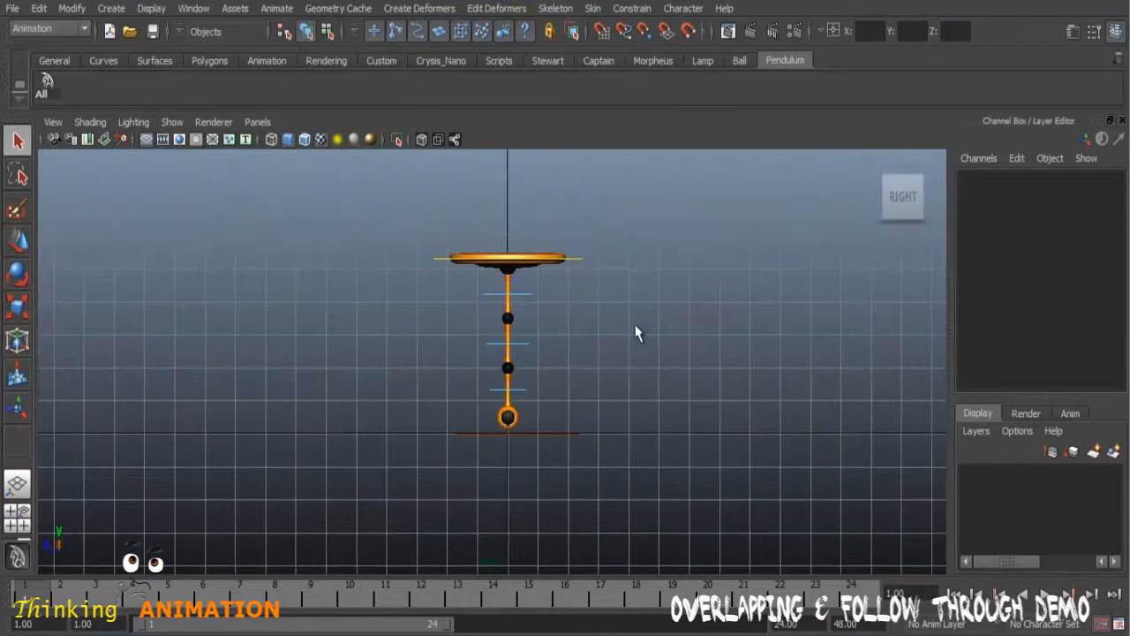
Step: Inspect the channels of the pendulum's main control and its three rotation controls along the chain
{"action": "left_click", "coordinate": [567, 265]}
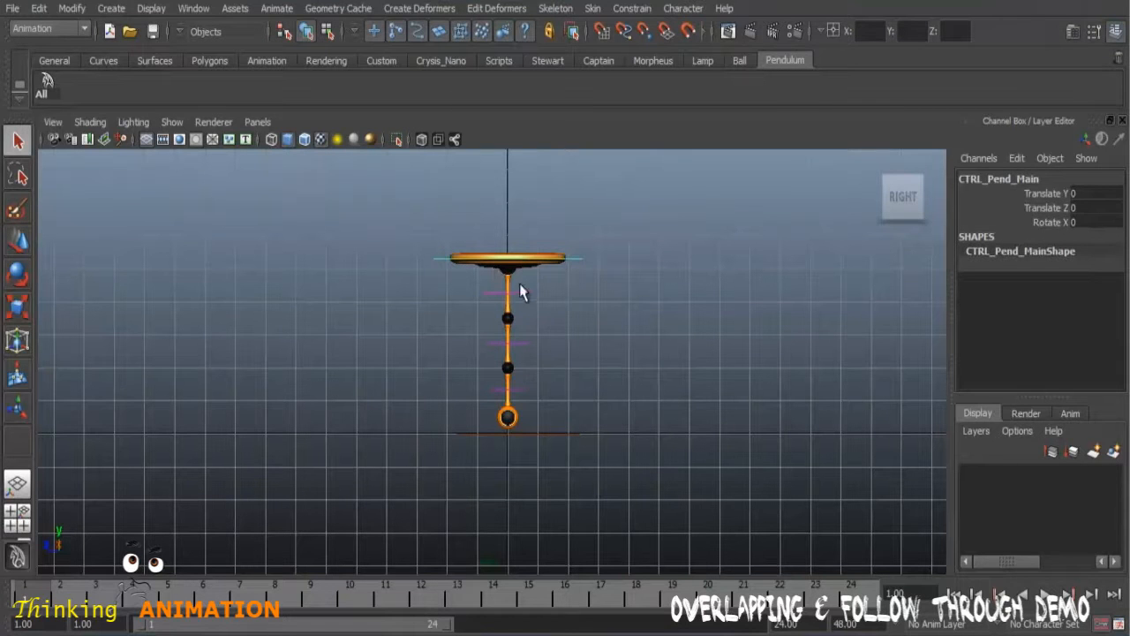
{"action": "left_click", "coordinate": [18, 240]}
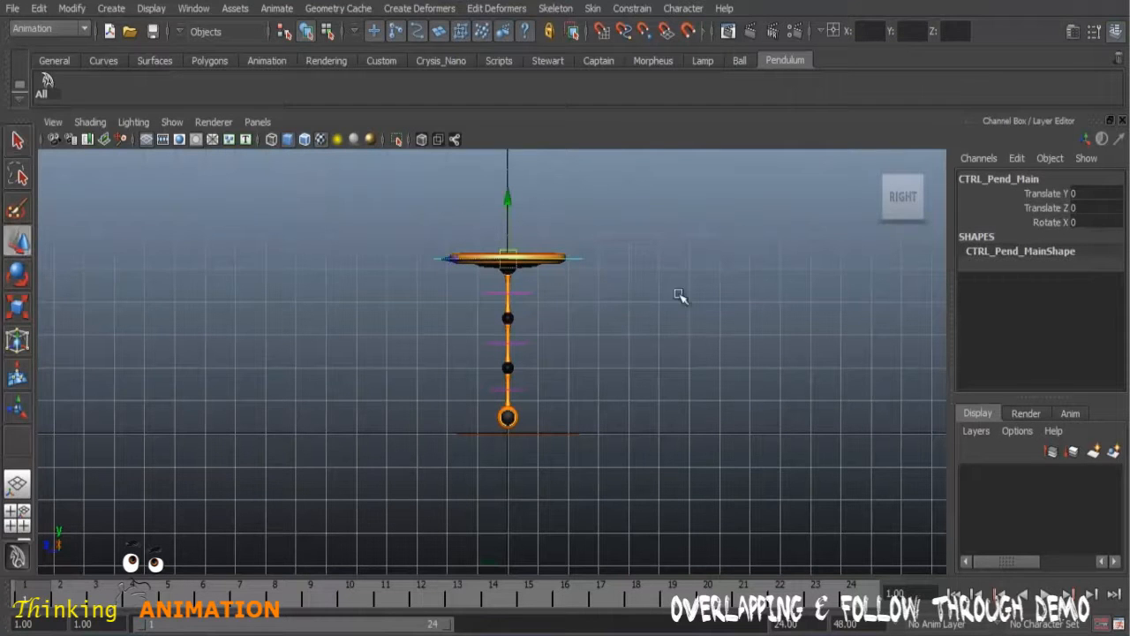
{"action": "left_click", "coordinate": [522, 298]}
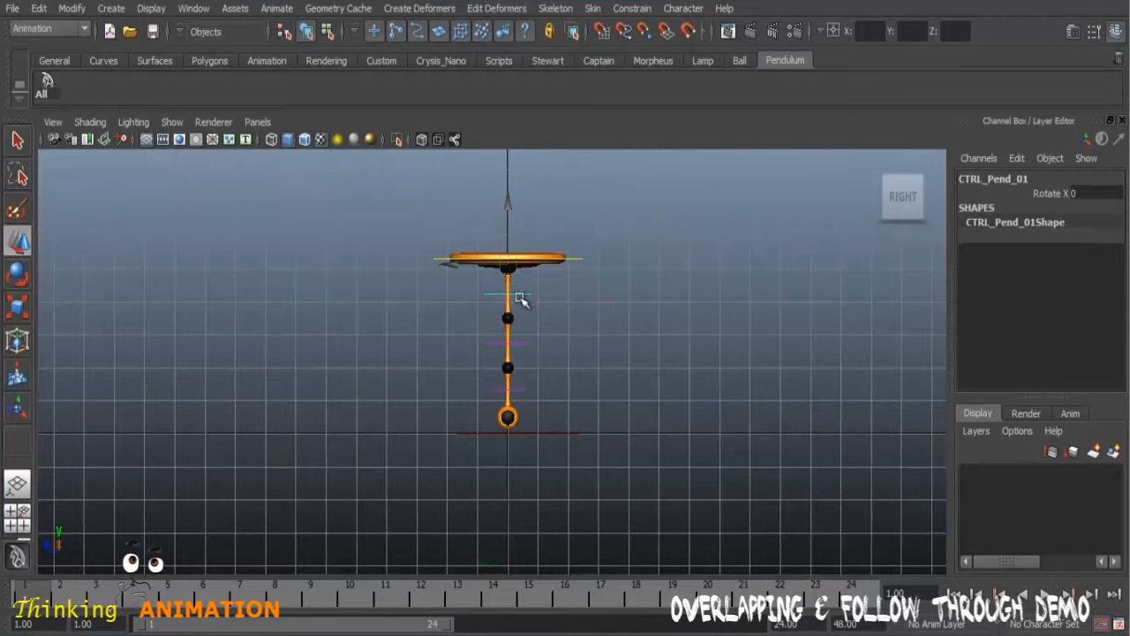
{"action": "left_click", "coordinate": [522, 344]}
{"action": "left_click", "coordinate": [525, 389]}
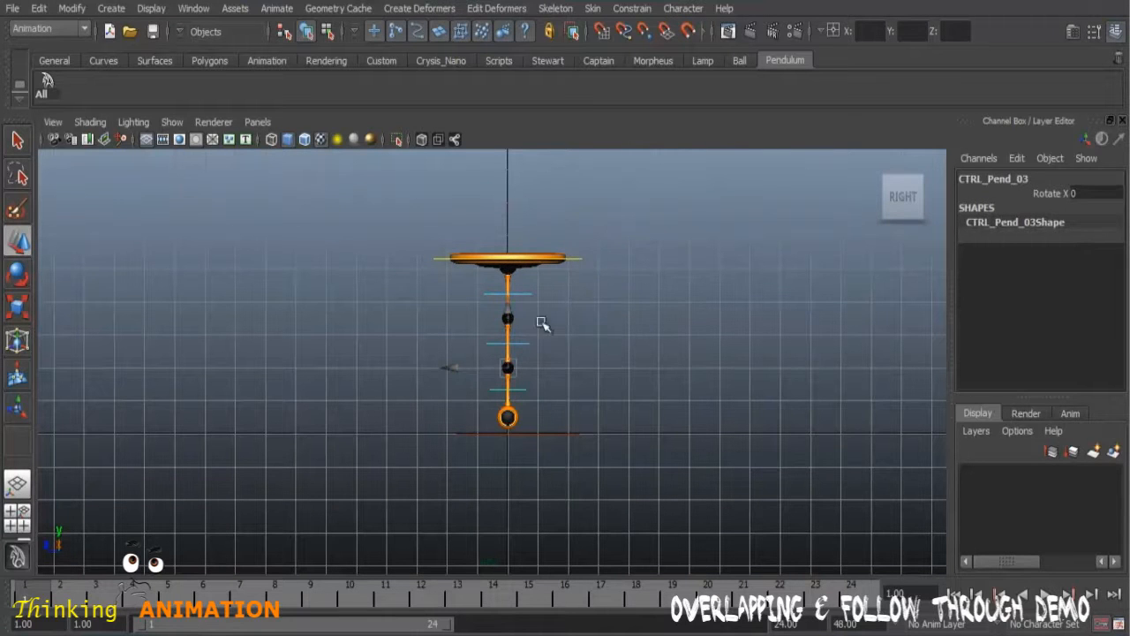
{"action": "left_click", "coordinate": [556, 388]}
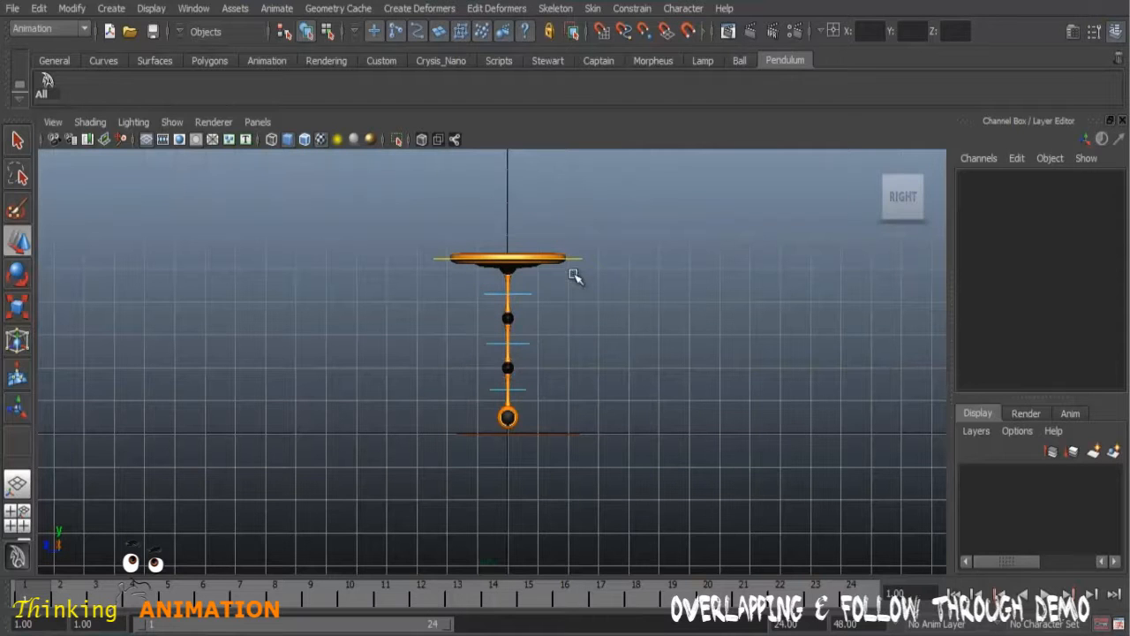
Step: Move the main pendulum control CTRL_Pend_Main sideways to a Translate Z of about 18.033
{"action": "left_click", "coordinate": [575, 260]}
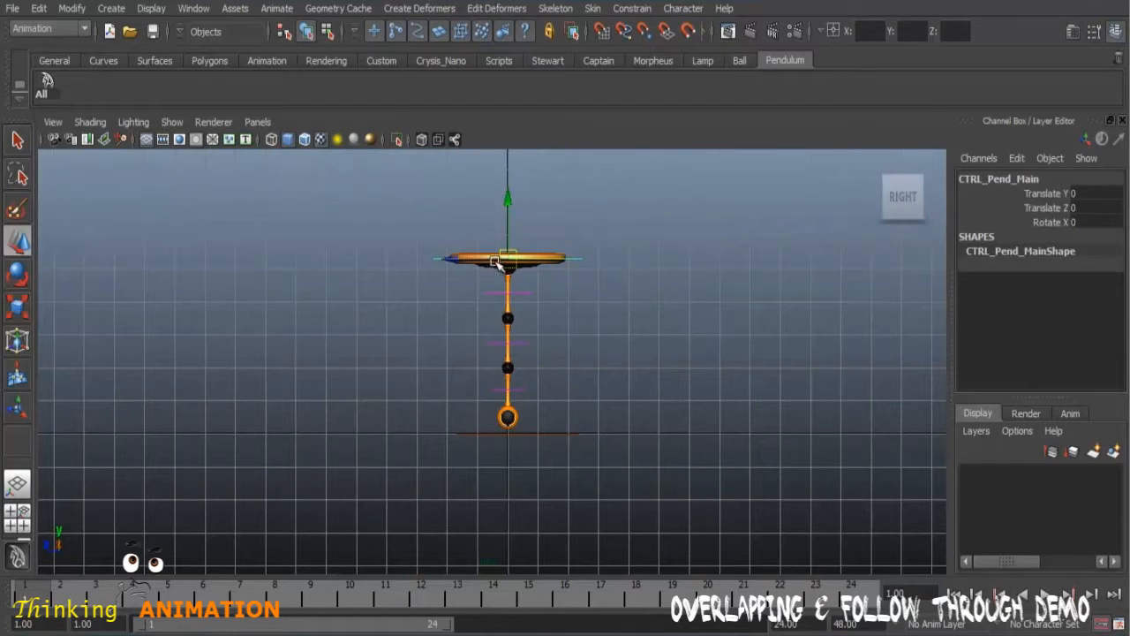
{"action": "left_click_drag", "start_coordinate": [454, 259], "coordinate": [31, 274]}
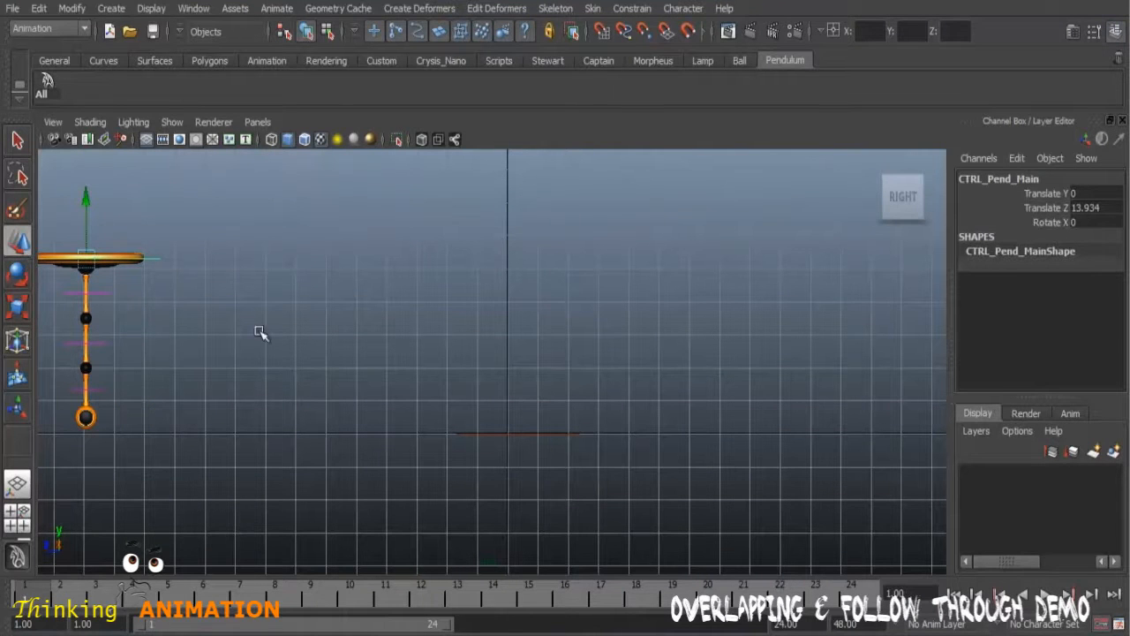
{"action": "middle_click_drag", "start_coordinate": [438, 353], "coordinate": [651, 355], "text": "alt"}
{"action": "left_click_drag", "start_coordinate": [252, 269], "coordinate": [117, 266]}
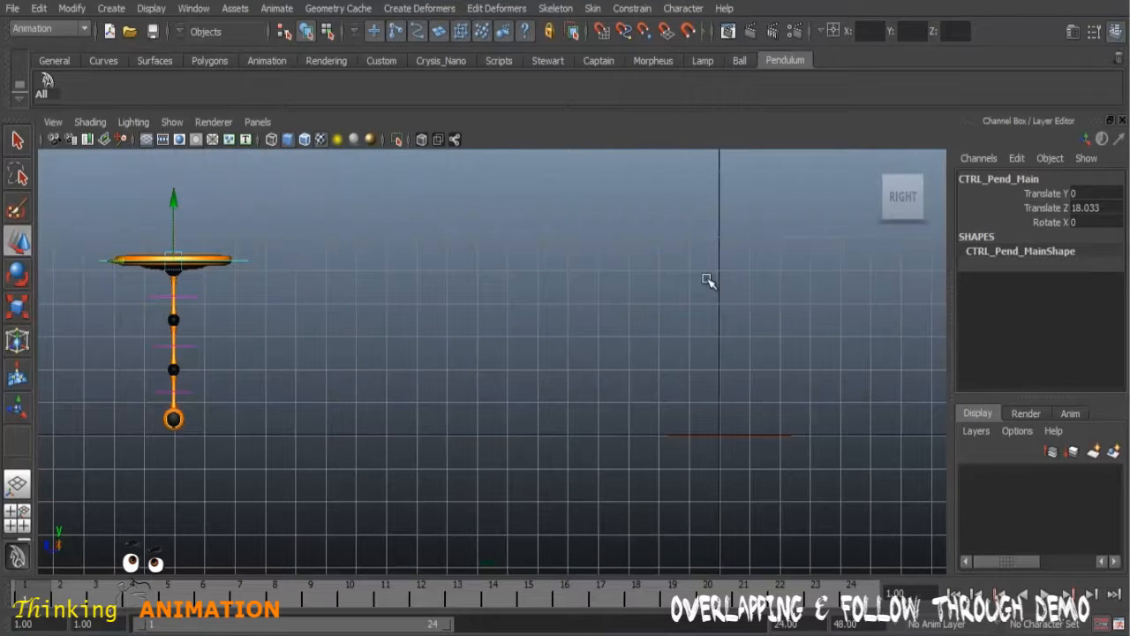
Step: Check the working time unit, auto key, default tangent and playback speed preferences, and save them
{"action": "left_click", "coordinate": [1118, 624]}
{"action": "left_click_drag", "start_coordinate": [534, 17], "coordinate": [490, 15]}
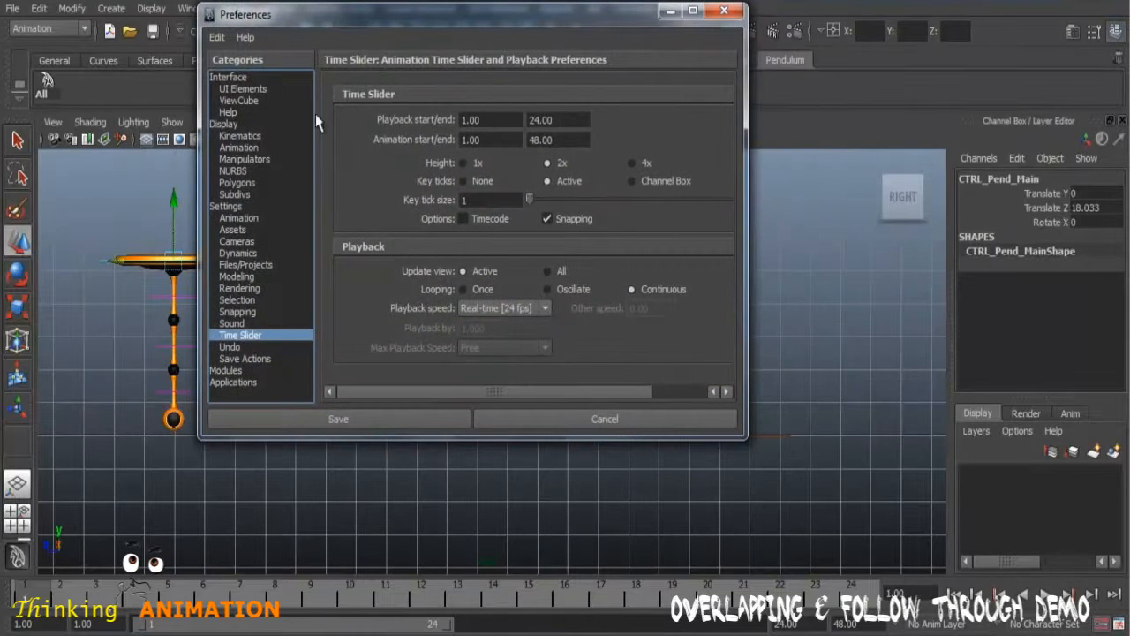
{"action": "left_click", "coordinate": [237, 206]}
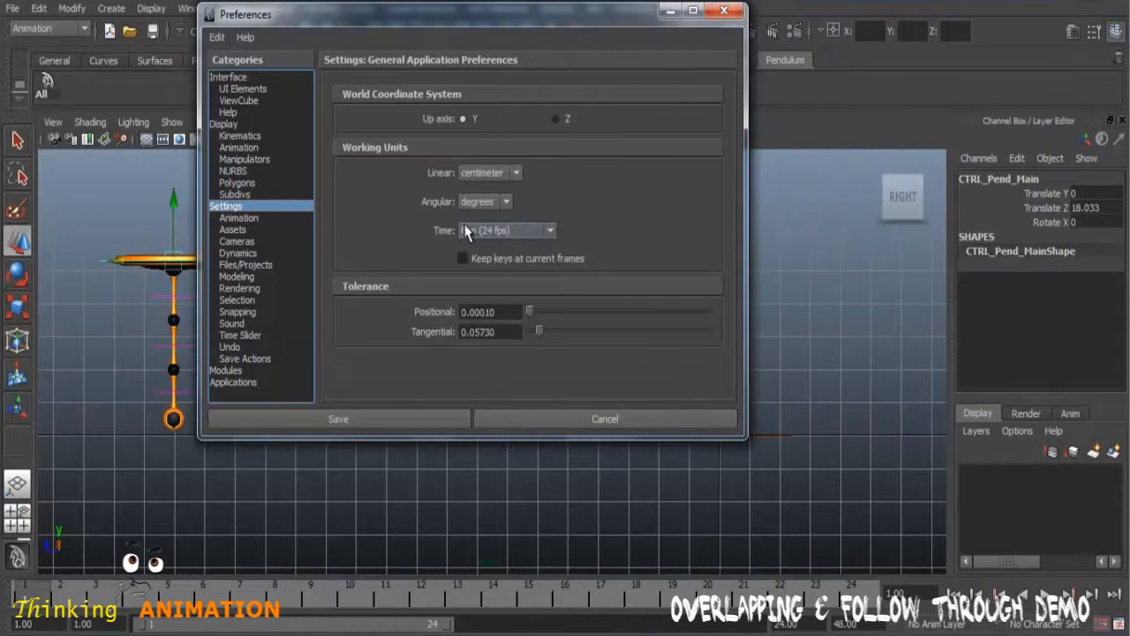
{"action": "left_click", "coordinate": [250, 219]}
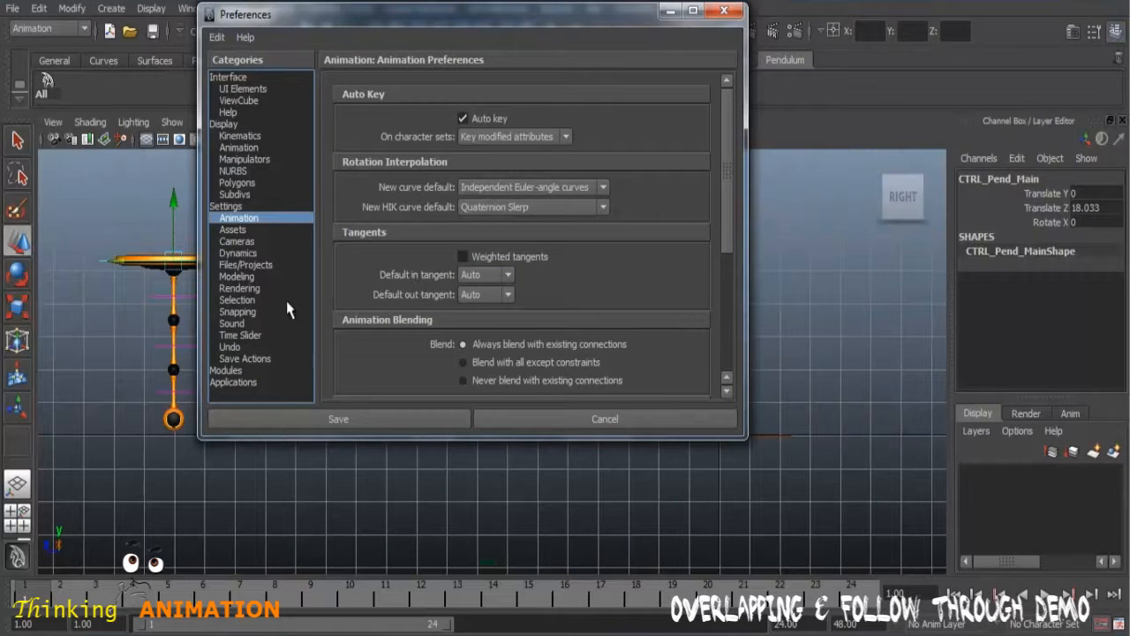
{"action": "left_click", "coordinate": [255, 336]}
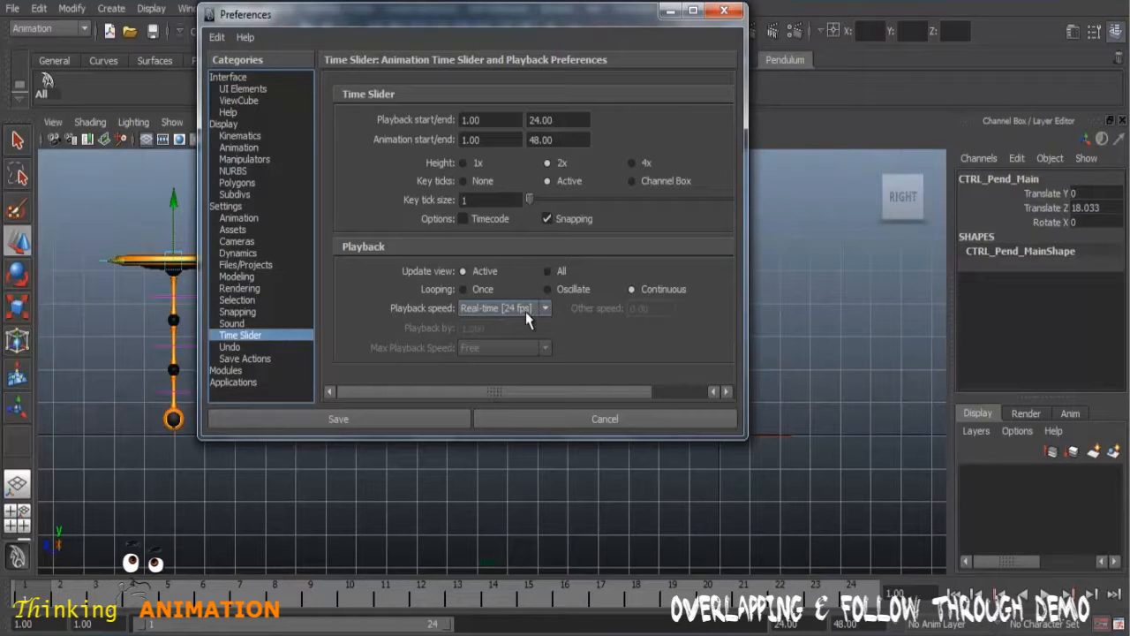
{"action": "left_click", "coordinate": [352, 418]}
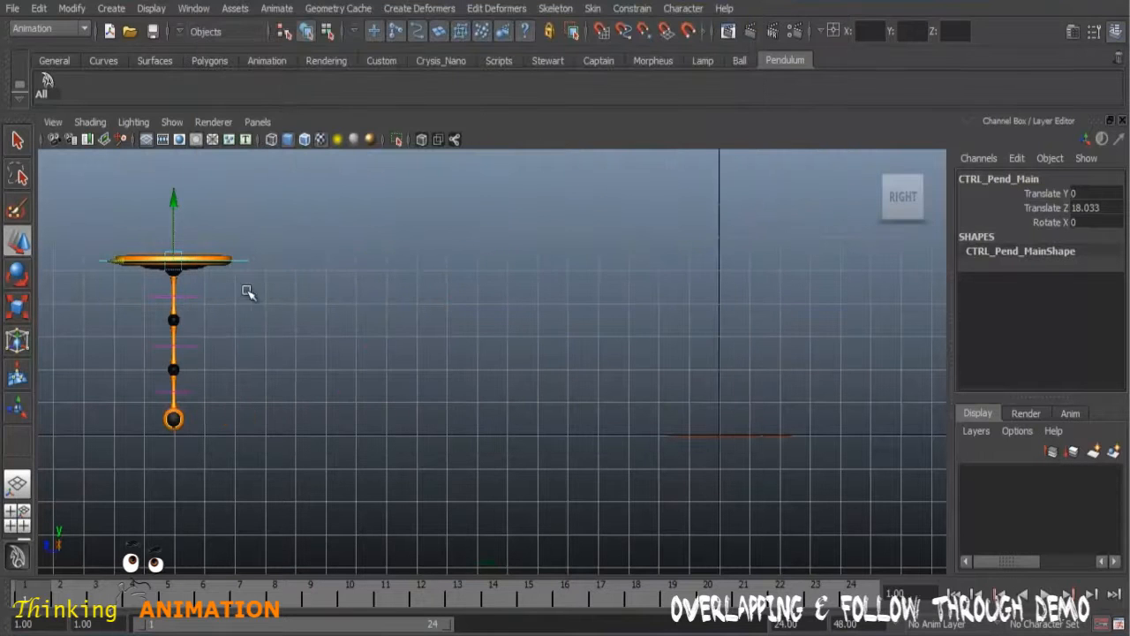
Step: Keyframe the main control at frame 1 and with Translate Z at 0 on frame 24, and play back the motion
{"action": "left_click", "coordinate": [18, 140]}
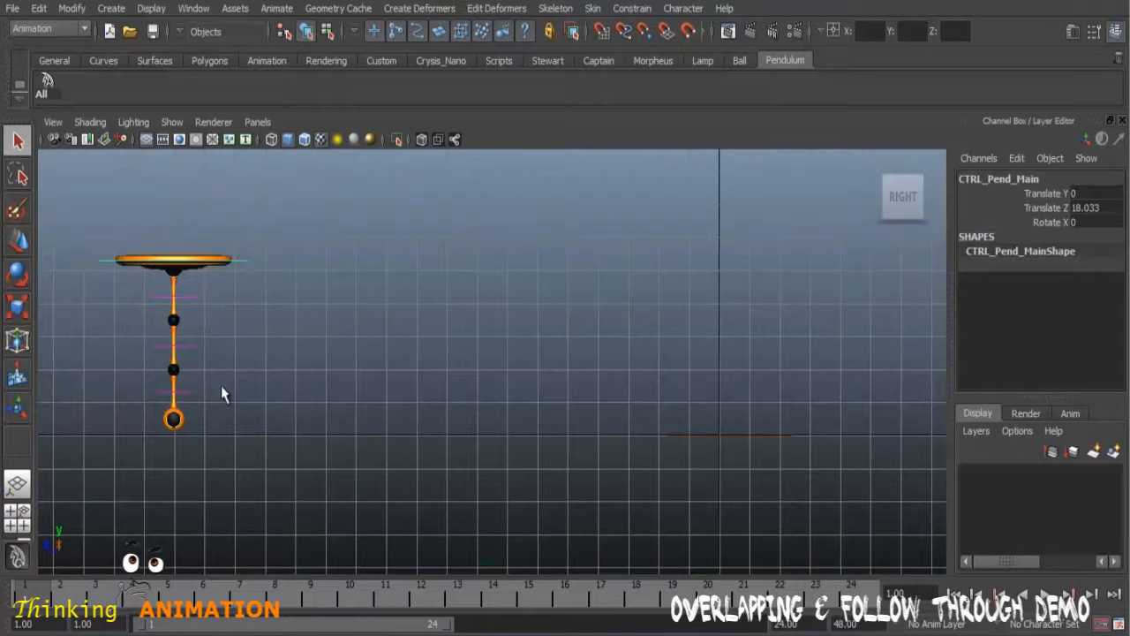
{"action": "key", "text": "s"}
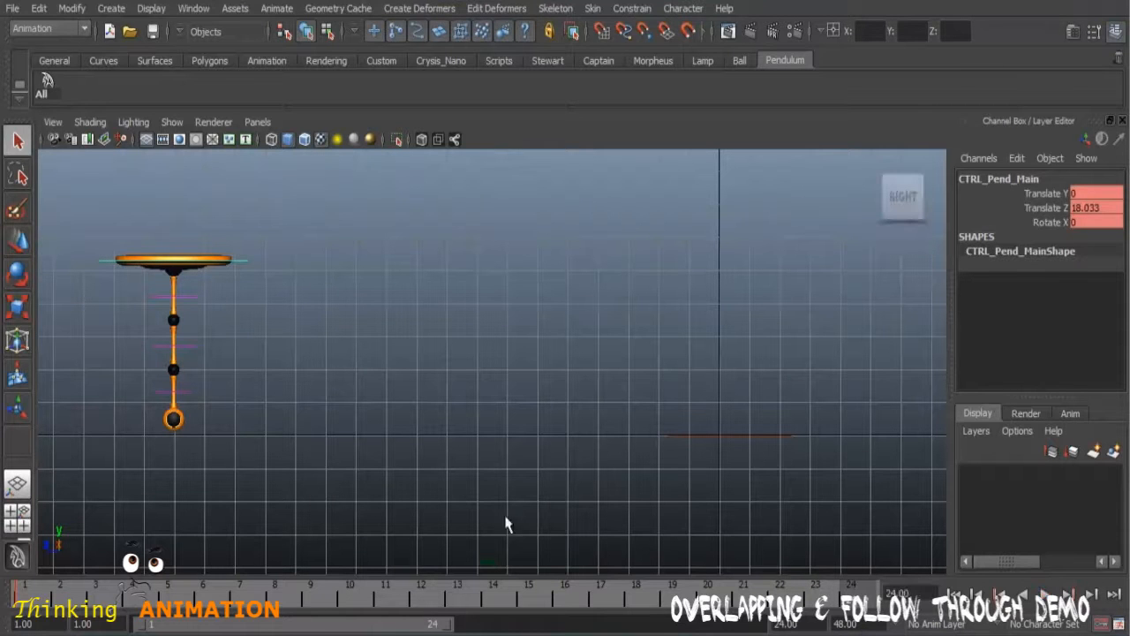
{"action": "left_click", "coordinate": [17, 240]}
{"action": "left_click_drag", "start_coordinate": [131, 273], "coordinate": [663, 342]}
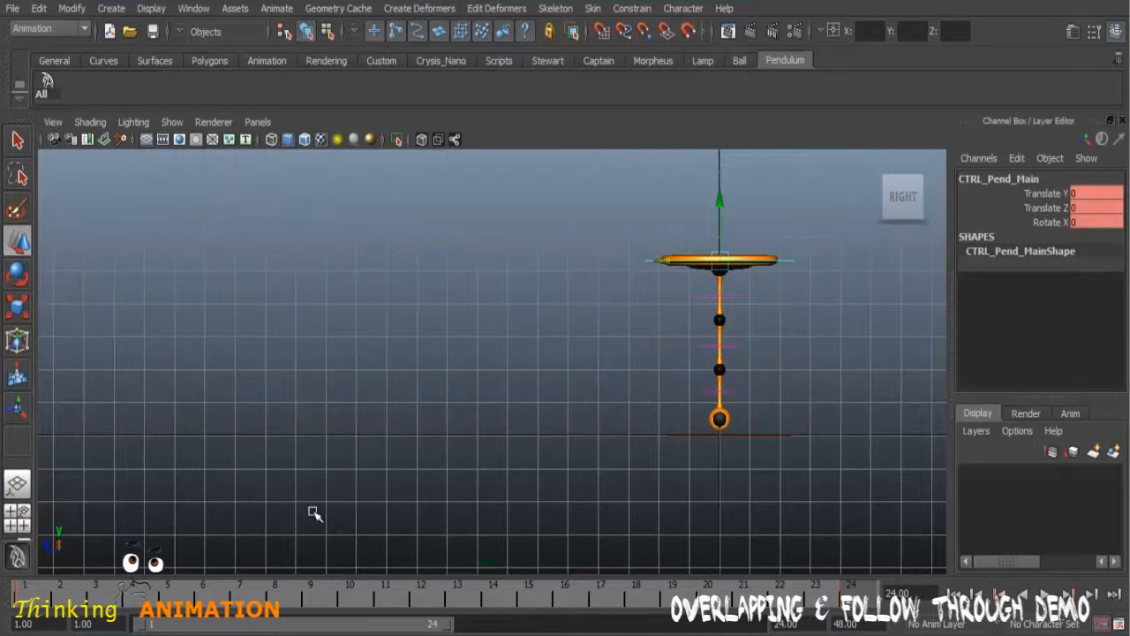
{"action": "key", "text": "alt+v"}
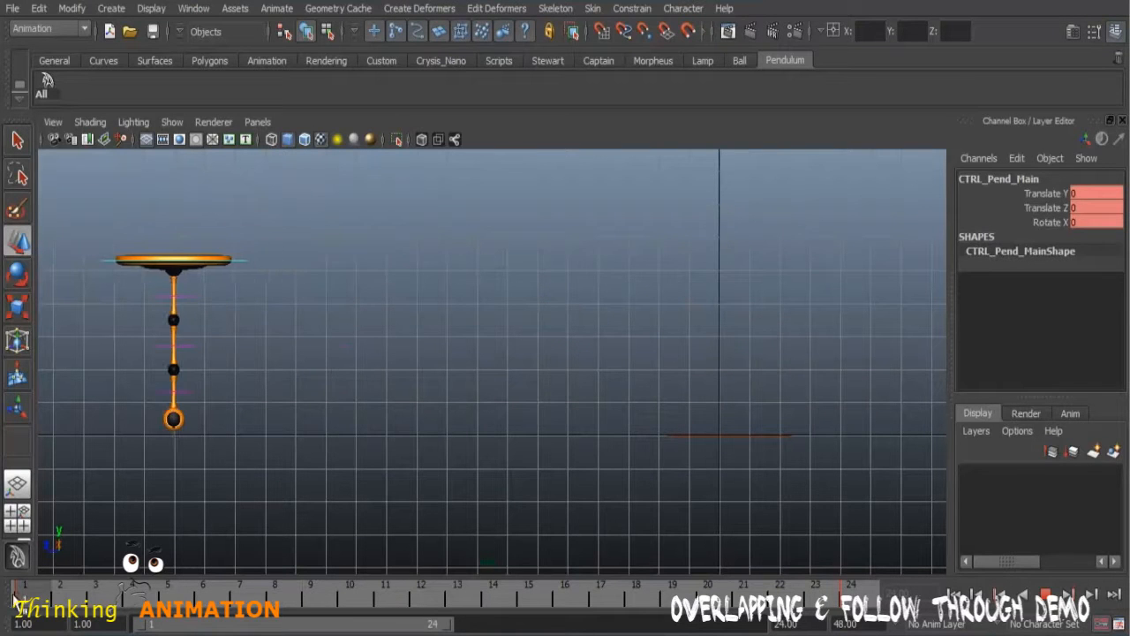
{"action": "key", "text": "alt+v"}
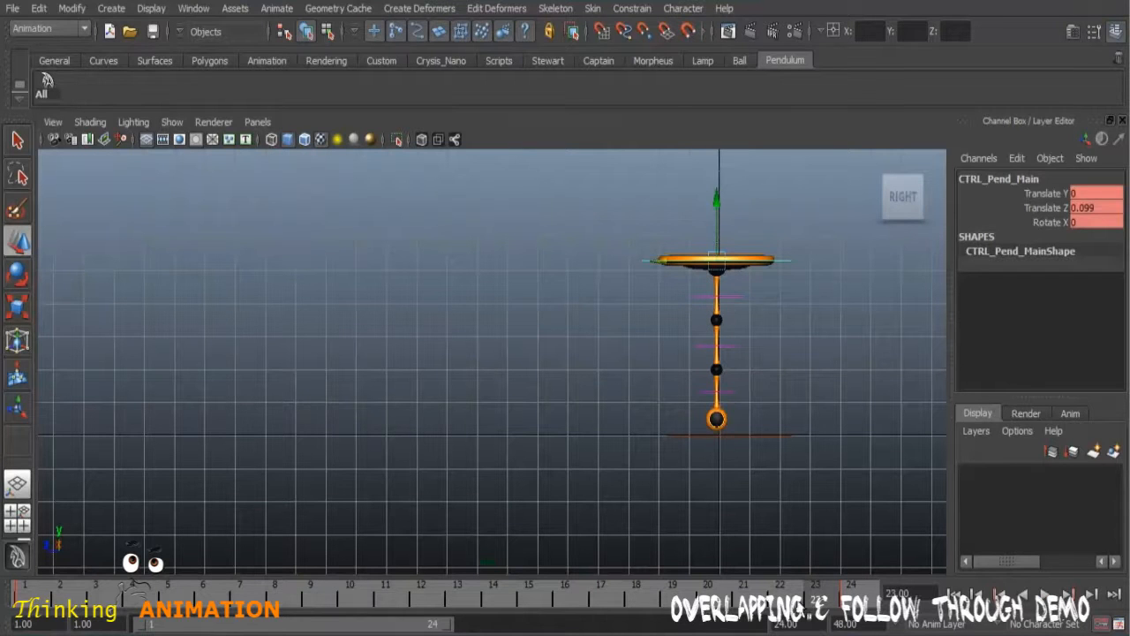
Step: Examine the main control's Translate Z curve and its start and end keys in the Graph Editor, and minimize the editor
{"action": "left_click", "coordinate": [194, 9]}
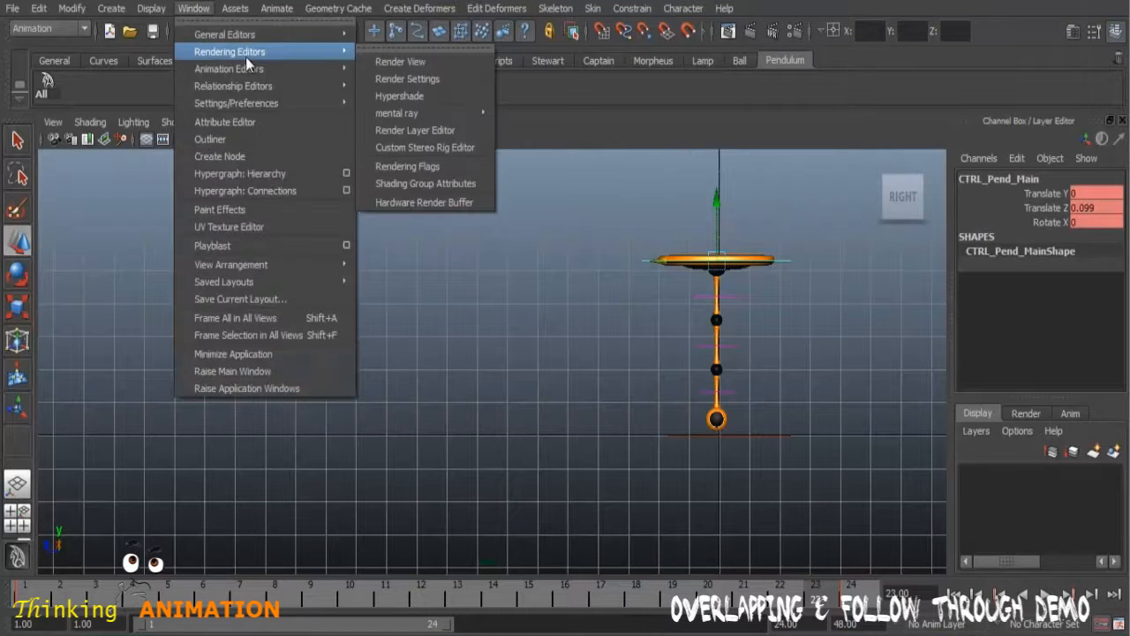
{"action": "mouse_move", "coordinate": [258, 69]}
{"action": "left_click", "coordinate": [412, 78]}
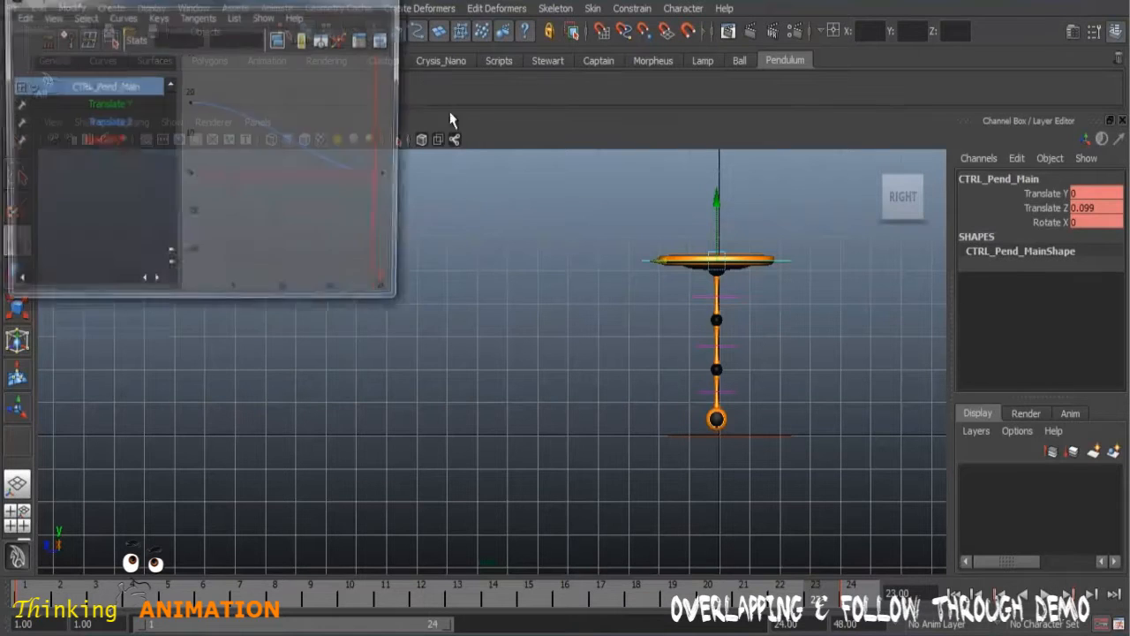
{"action": "left_click_drag", "start_coordinate": [246, 3], "coordinate": [347, 121]}
{"action": "left_click_drag", "start_coordinate": [504, 256], "coordinate": [777, 261]}
{"action": "left_click", "coordinate": [209, 240]}
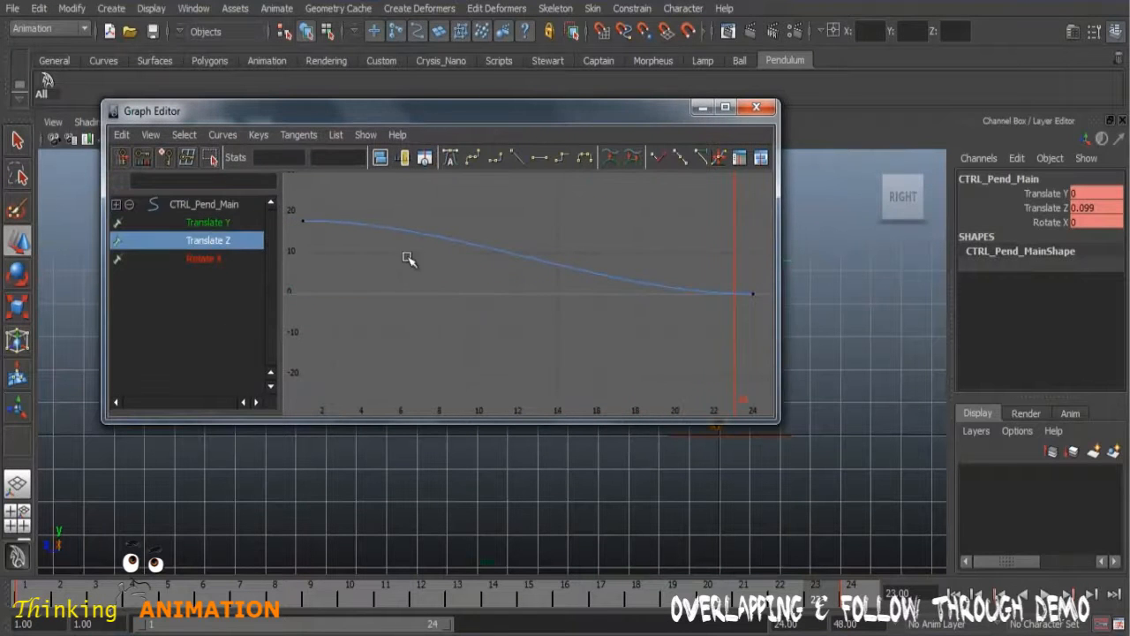
{"action": "key", "text": "f"}
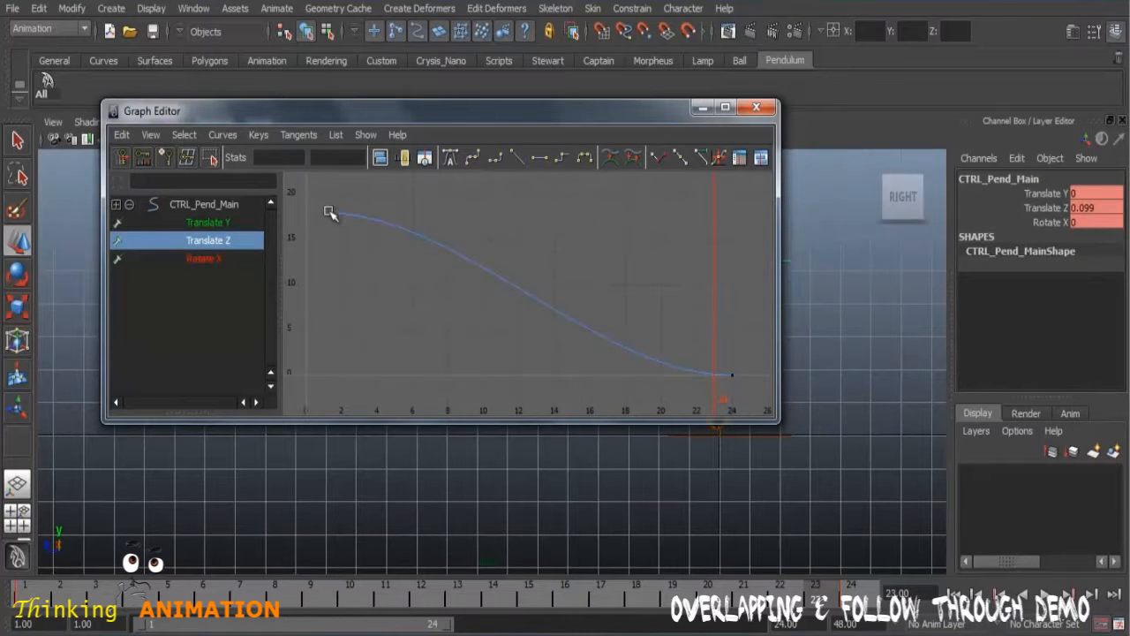
{"action": "left_click_drag", "start_coordinate": [309, 187], "coordinate": [365, 232]}
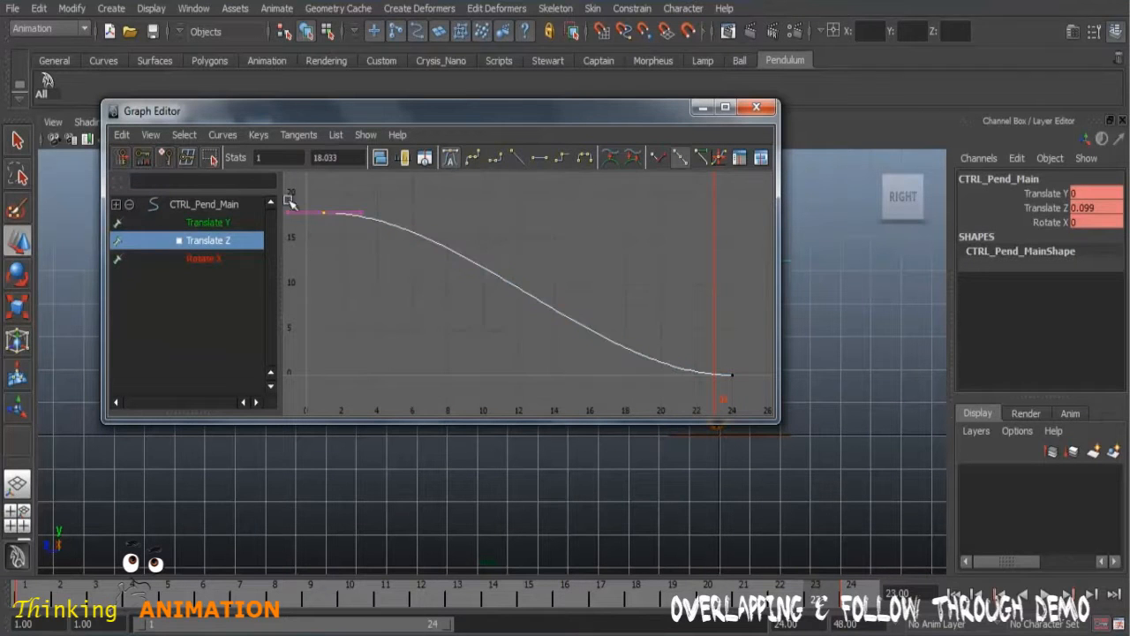
{"action": "left_click", "coordinate": [685, 336]}
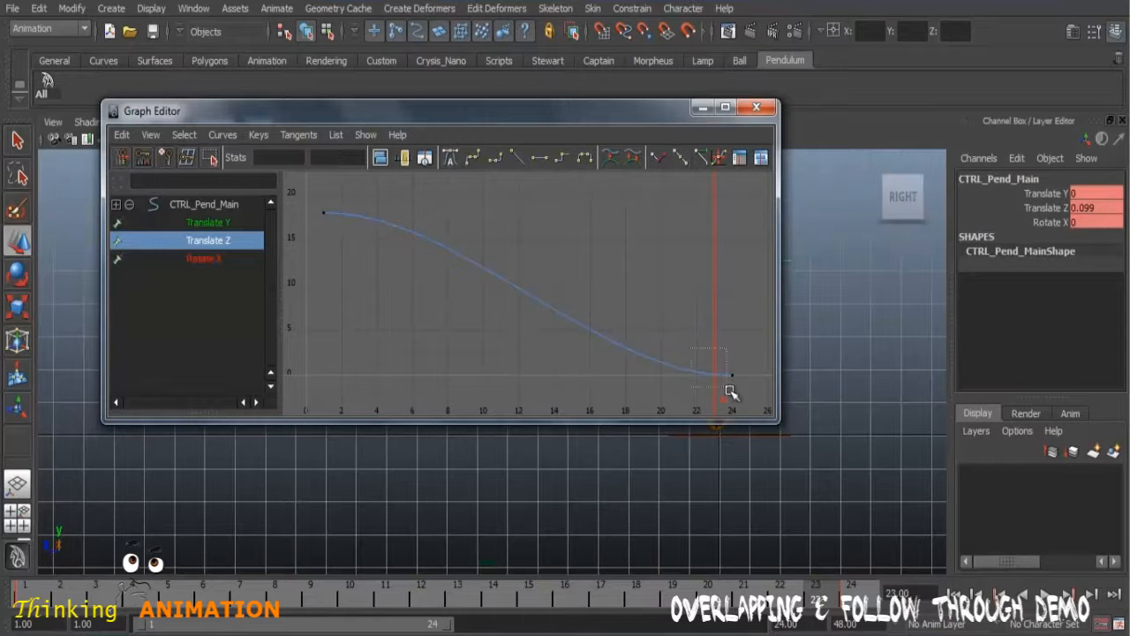
{"action": "left_click", "coordinate": [702, 107]}
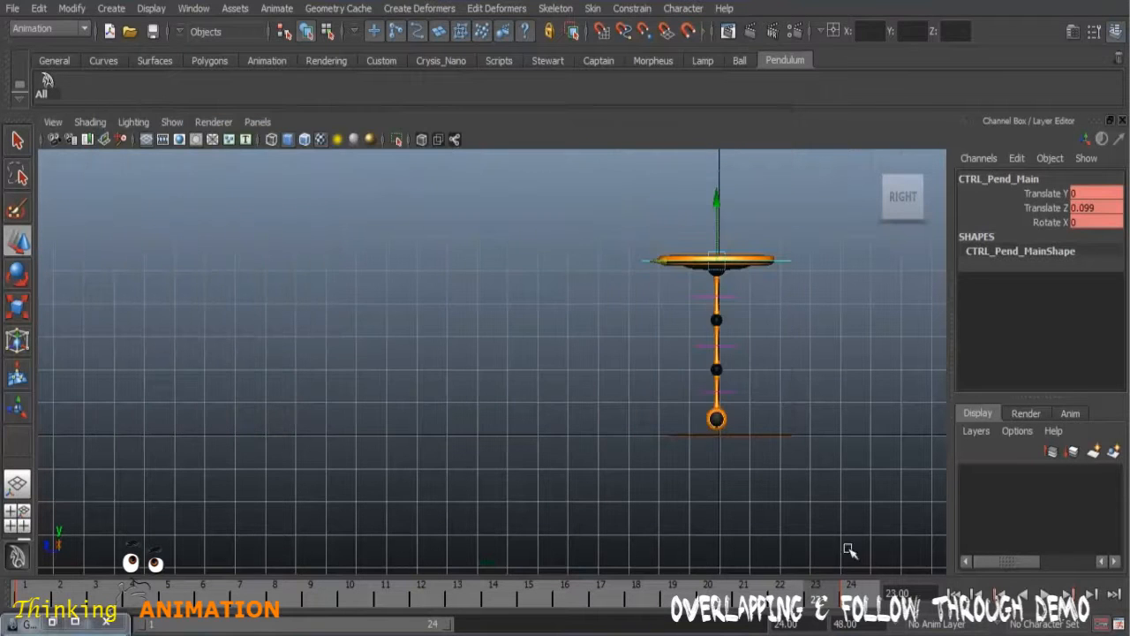
Step: Deselect the control, scrub the timeline, and preview the motion as a playblast sized from the render settings
{"action": "left_click", "coordinate": [845, 565]}
{"action": "left_click_drag", "start_coordinate": [100, 585], "coordinate": [314, 594]}
{"action": "right_click", "coordinate": [805, 602]}
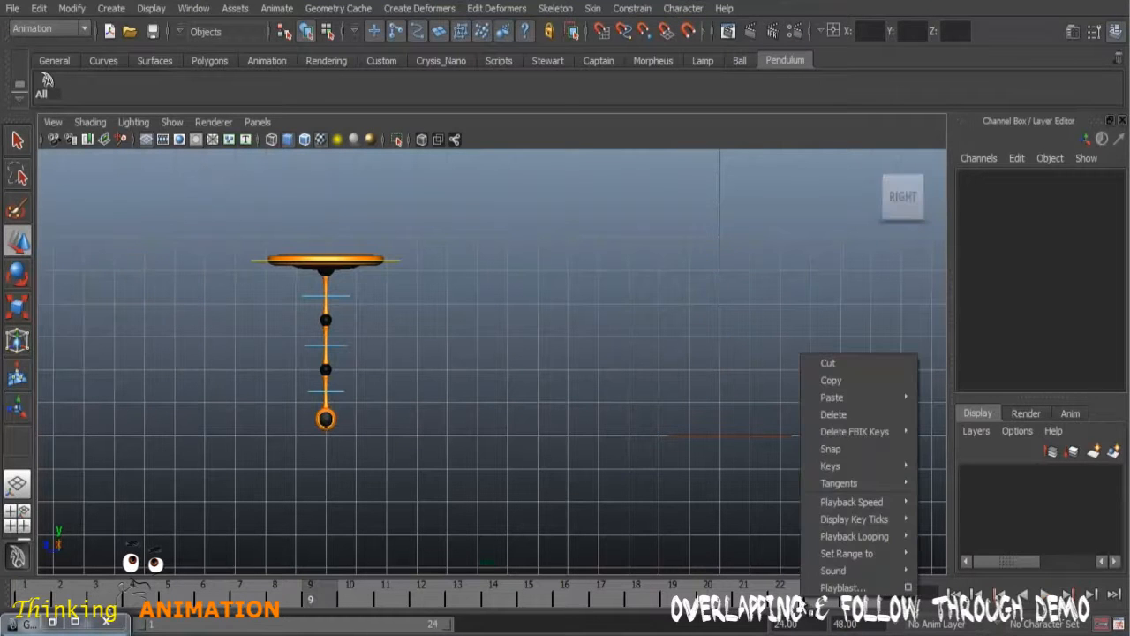
{"action": "left_click", "coordinate": [909, 588]}
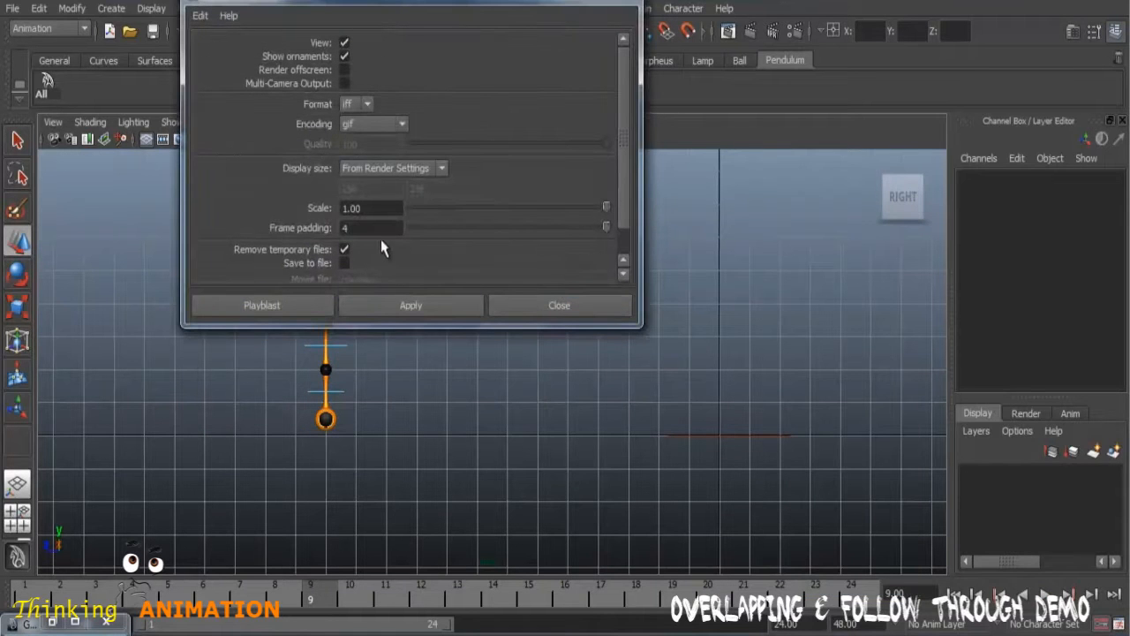
{"action": "left_click", "coordinate": [272, 306]}
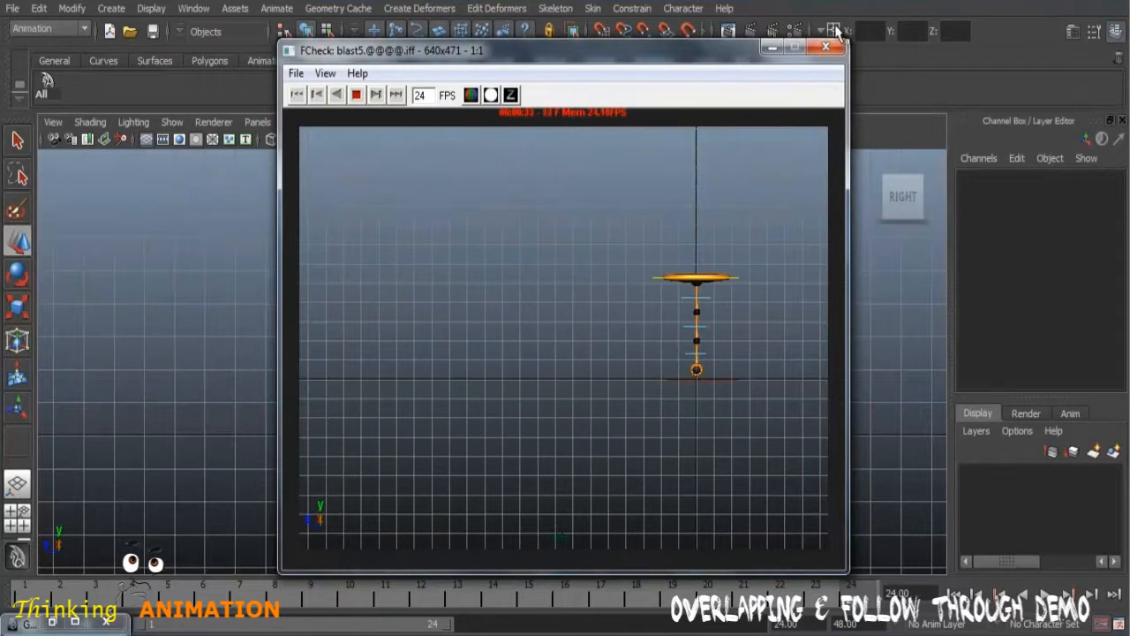
{"action": "left_click", "coordinate": [825, 48]}
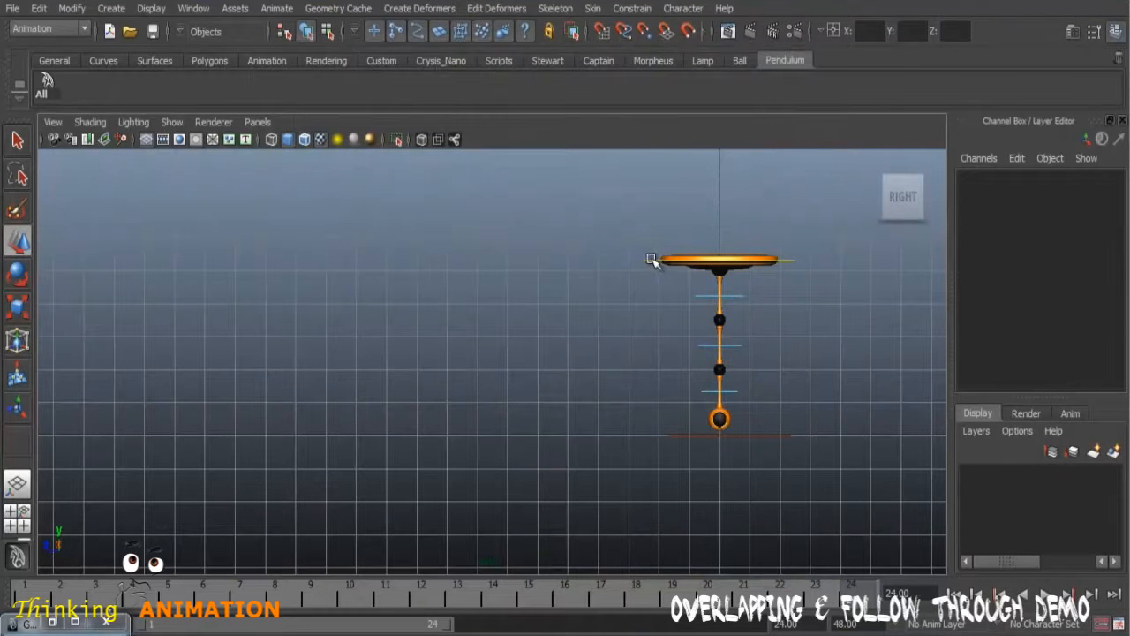
Step: Open the Dope Sheet for the pendulum's main control and select its keys at frame 24
{"action": "left_click", "coordinate": [653, 260]}
{"action": "left_click", "coordinate": [194, 8]}
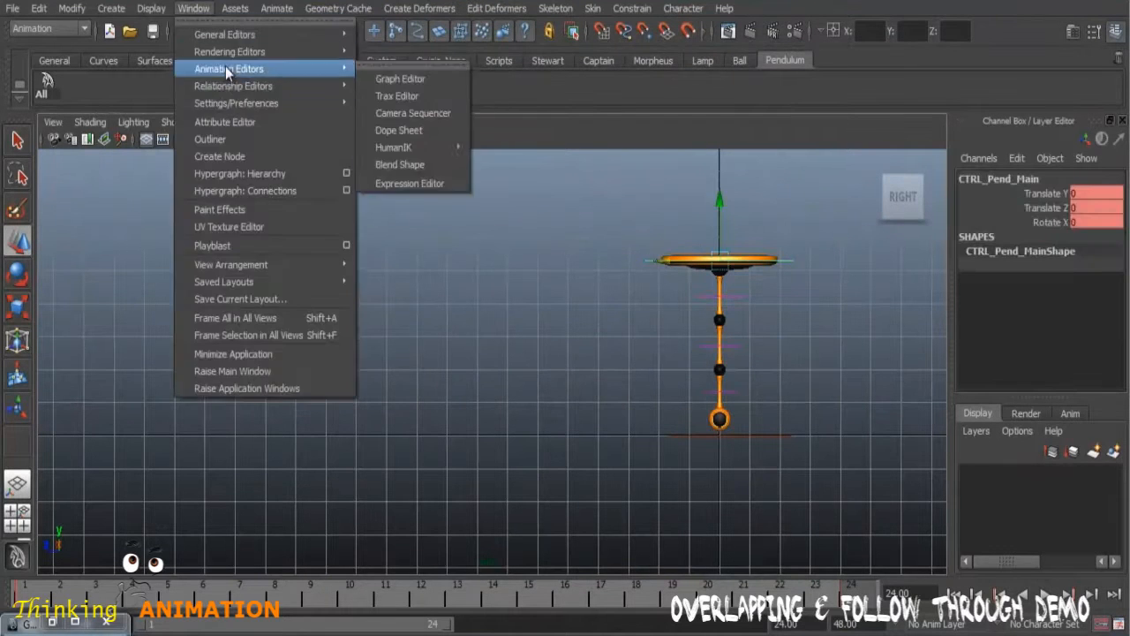
{"action": "mouse_move", "coordinate": [265, 85]}
{"action": "mouse_move", "coordinate": [337, 68]}
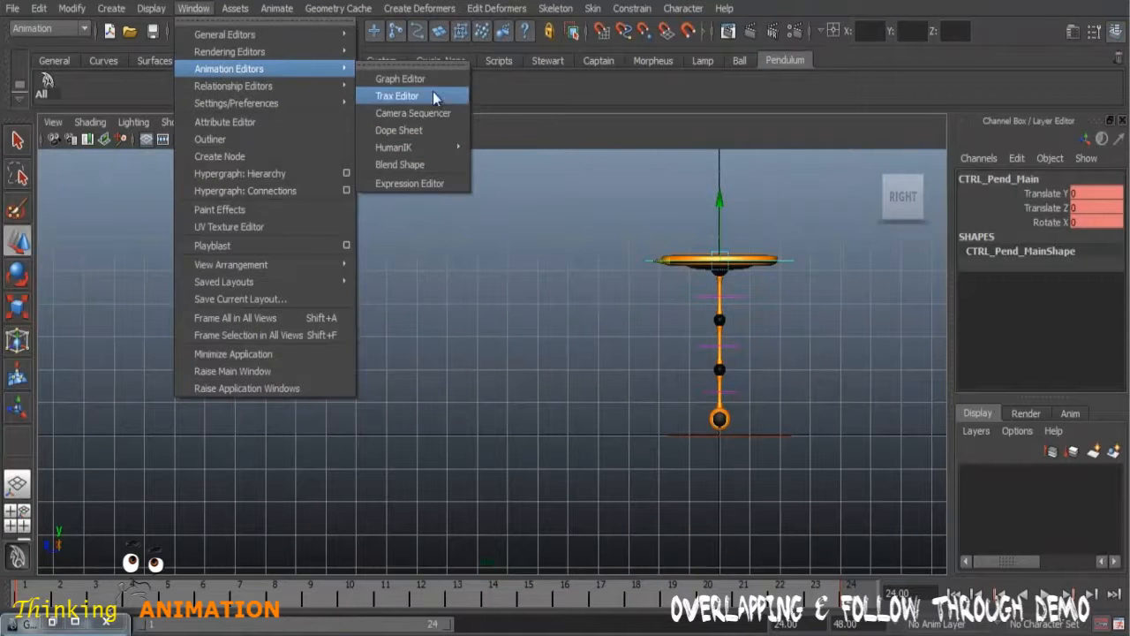
{"action": "left_click", "coordinate": [406, 130]}
{"action": "left_click_drag", "start_coordinate": [402, 167], "coordinate": [814, 245]}
{"action": "scroll", "coordinate": [578, 221], "scroll_direction": "down", "scroll_amount": 5}
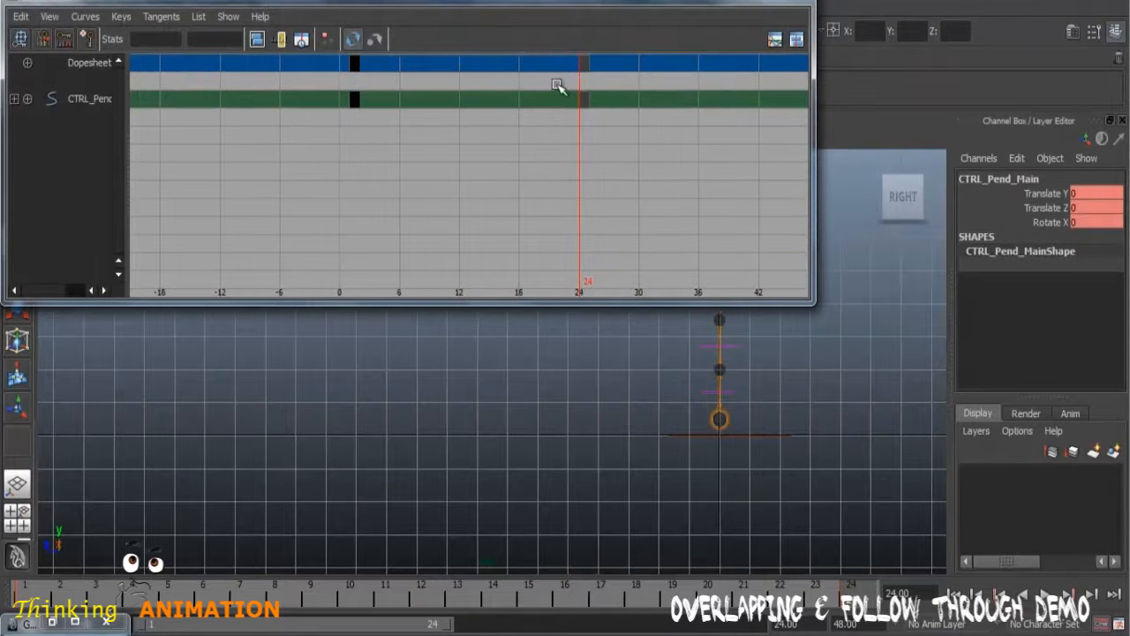
{"action": "left_click_drag", "start_coordinate": [563, 76], "coordinate": [635, 144]}
{"action": "left_click_drag", "start_coordinate": [348, 3], "coordinate": [527, 58]}
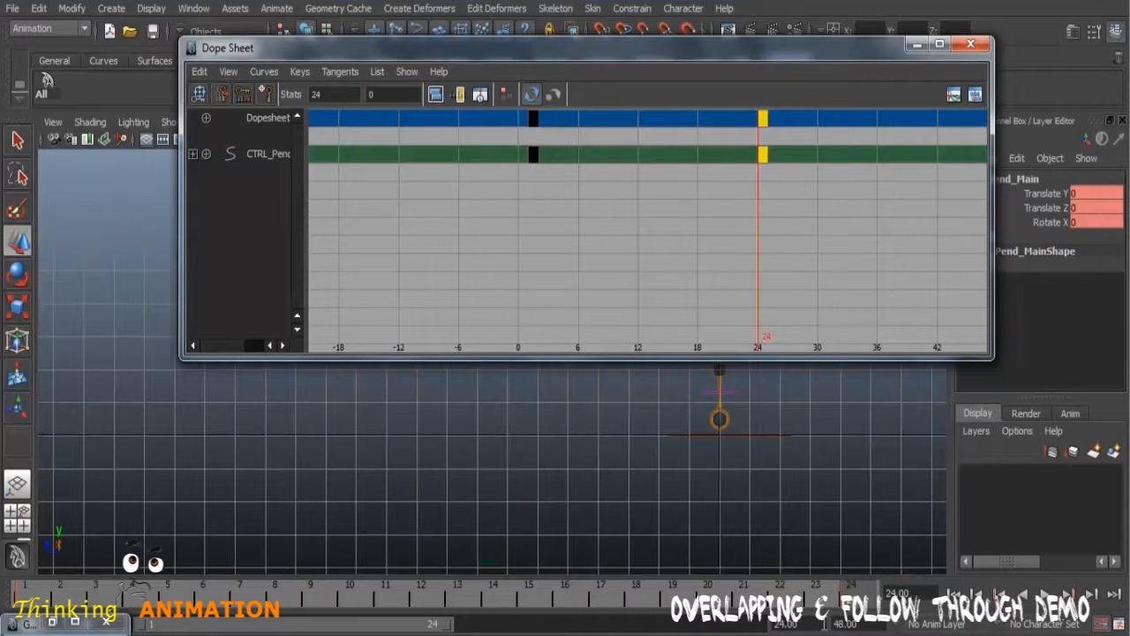
Step: Extend the playback range so that it ends at frame 48
{"action": "left_click_drag", "start_coordinate": [823, 622], "coordinate": [752, 624]}
{"action": "type", "text": "4"}
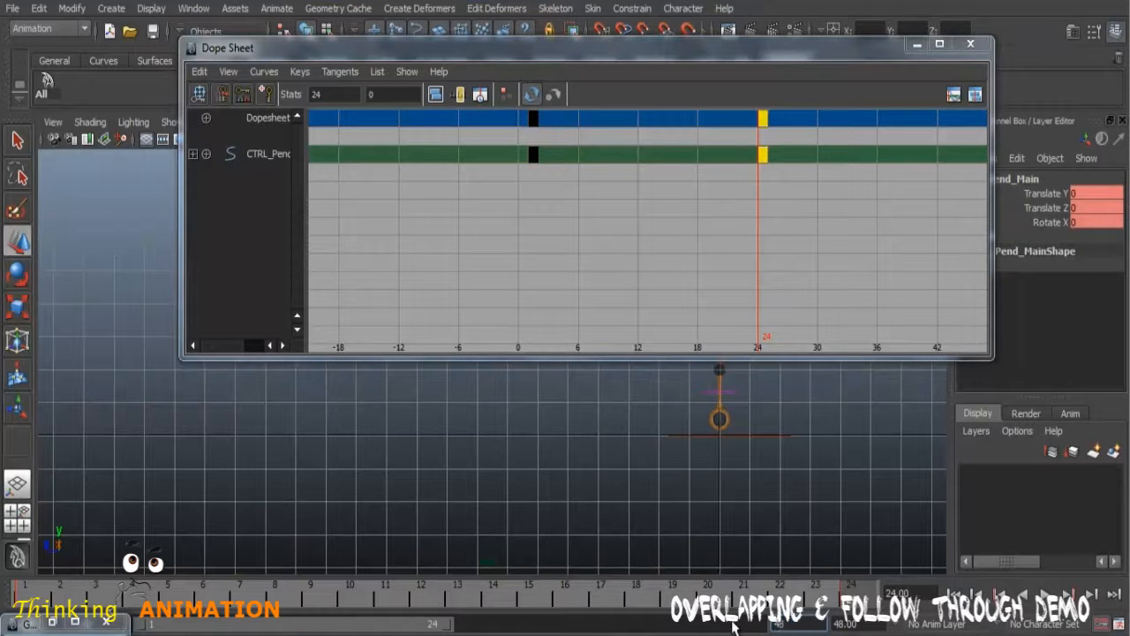
{"action": "type", "text": "8"}
{"action": "key", "text": "Return"}
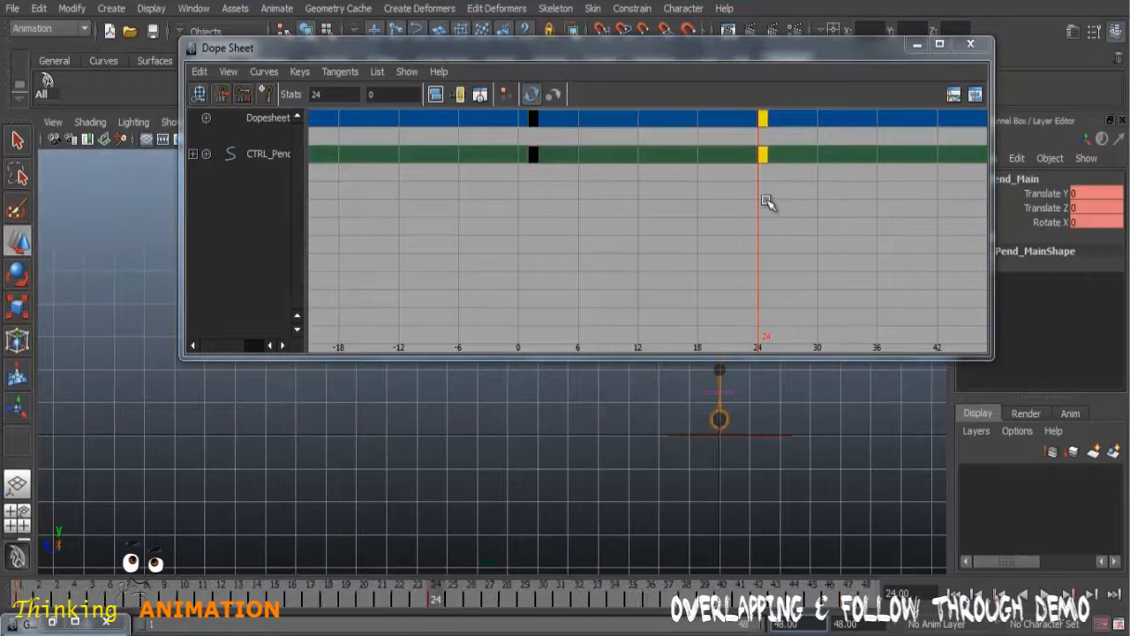
Step: Move the main control's selected end keys to frame 30 in the Dope Sheet and minimize it
{"action": "middle_click_drag", "start_coordinate": [761, 184], "coordinate": [821, 186]}
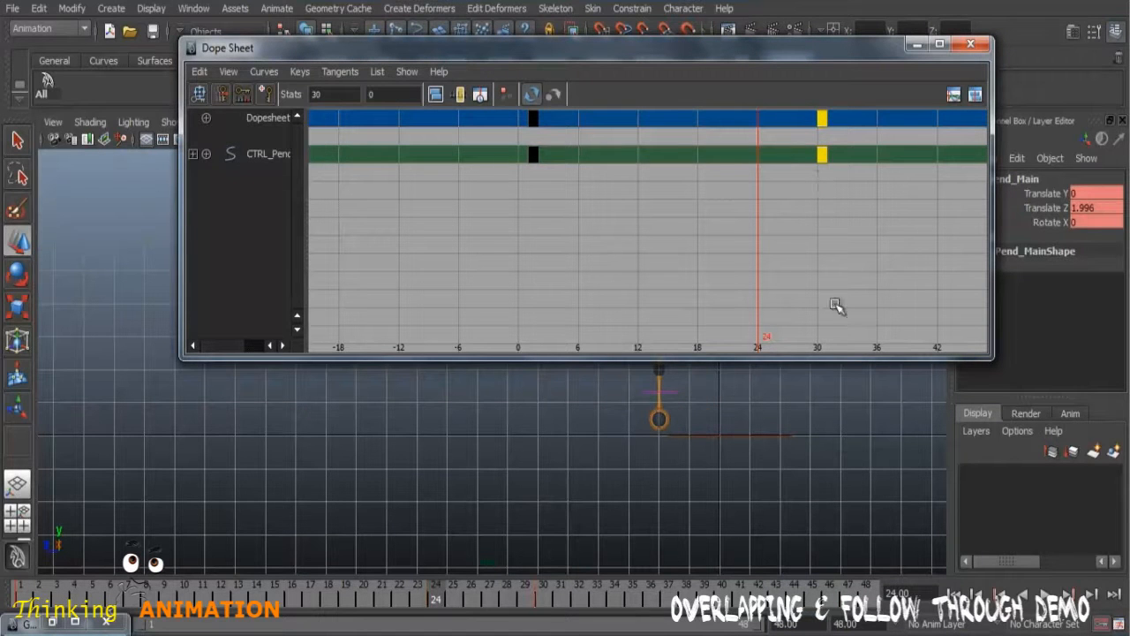
{"action": "key", "text": "a"}
{"action": "left_click", "coordinate": [916, 46]}
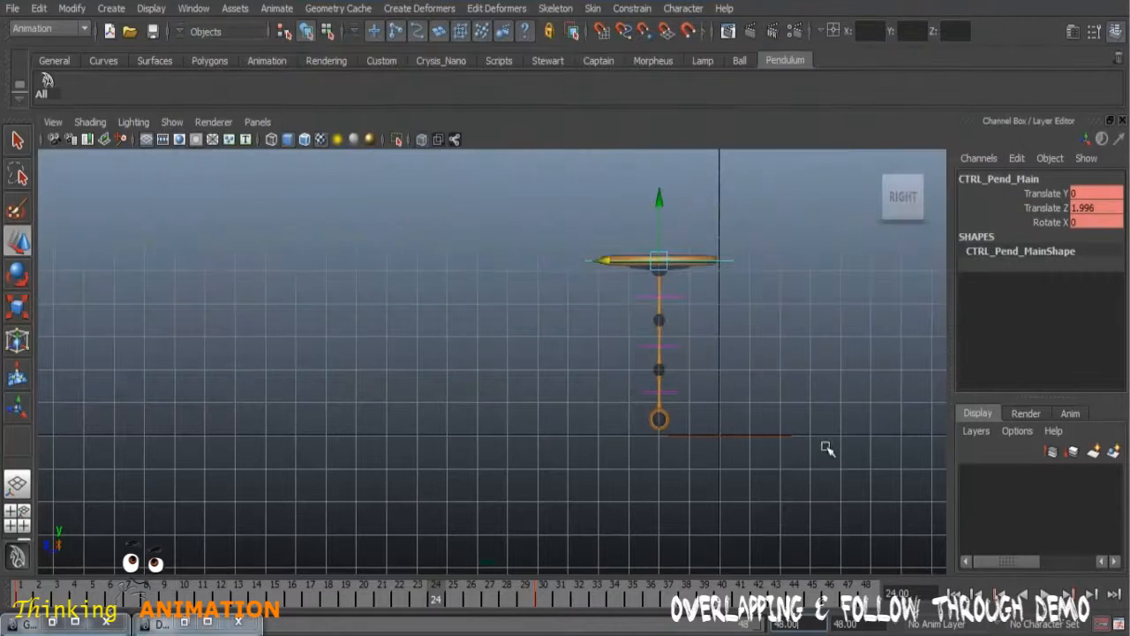
Step: Preview the retimed sideways motion as a playblast and close the preview window
{"action": "right_click", "coordinate": [722, 590]}
{"action": "left_click", "coordinate": [808, 590]}
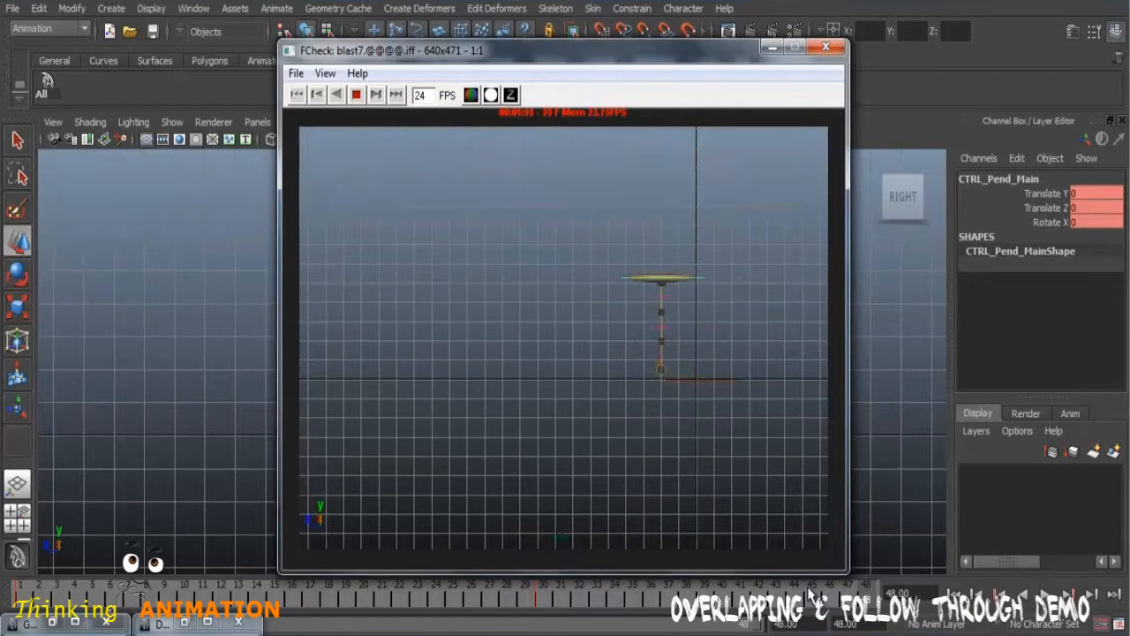
{"action": "left_click", "coordinate": [825, 46]}
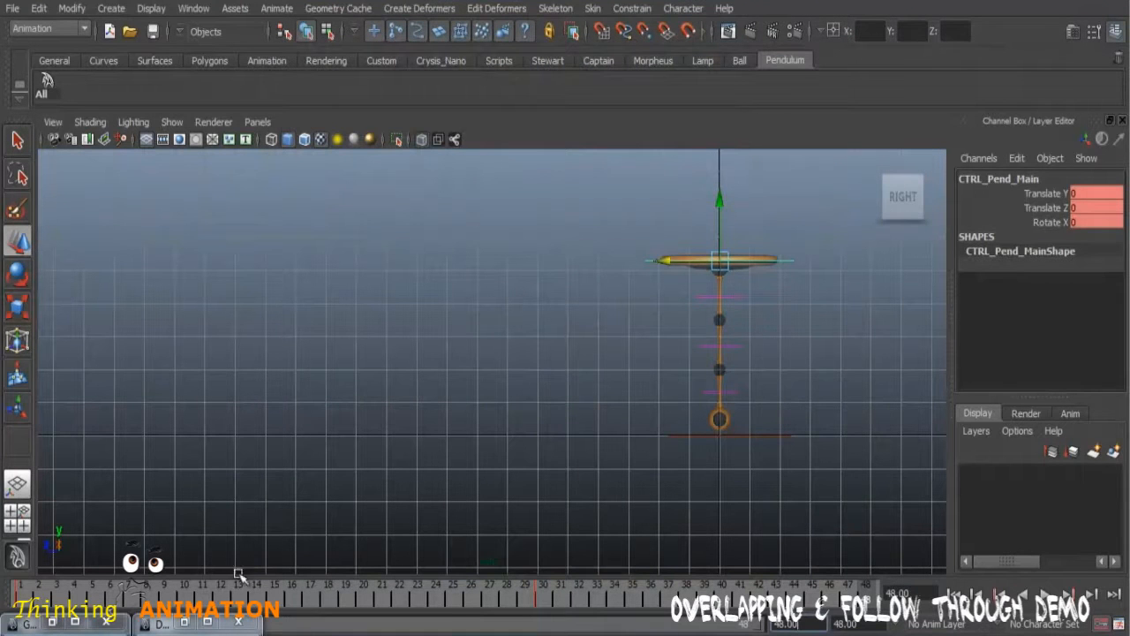
Step: Convert both keys of the main control's Translate Z curve to weighted tangents in the Graph Editor
{"action": "left_click", "coordinate": [85, 617]}
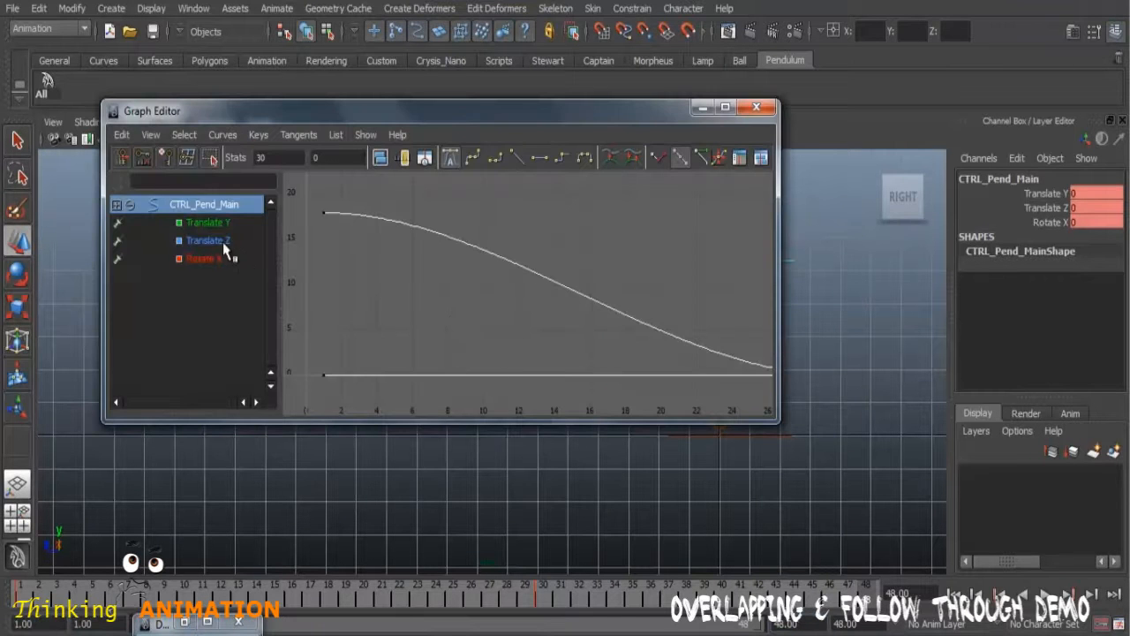
{"action": "left_click", "coordinate": [220, 244]}
{"action": "key", "text": "f"}
{"action": "left_click_drag", "start_coordinate": [316, 194], "coordinate": [746, 412]}
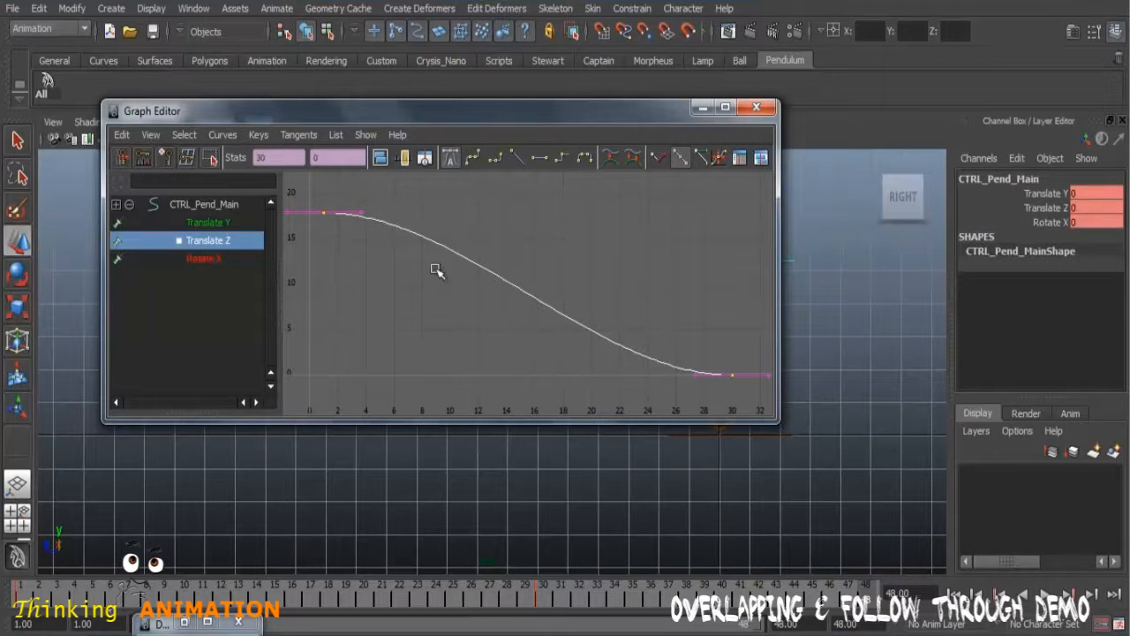
{"action": "left_click", "coordinate": [212, 134]}
{"action": "left_click", "coordinate": [212, 134]}
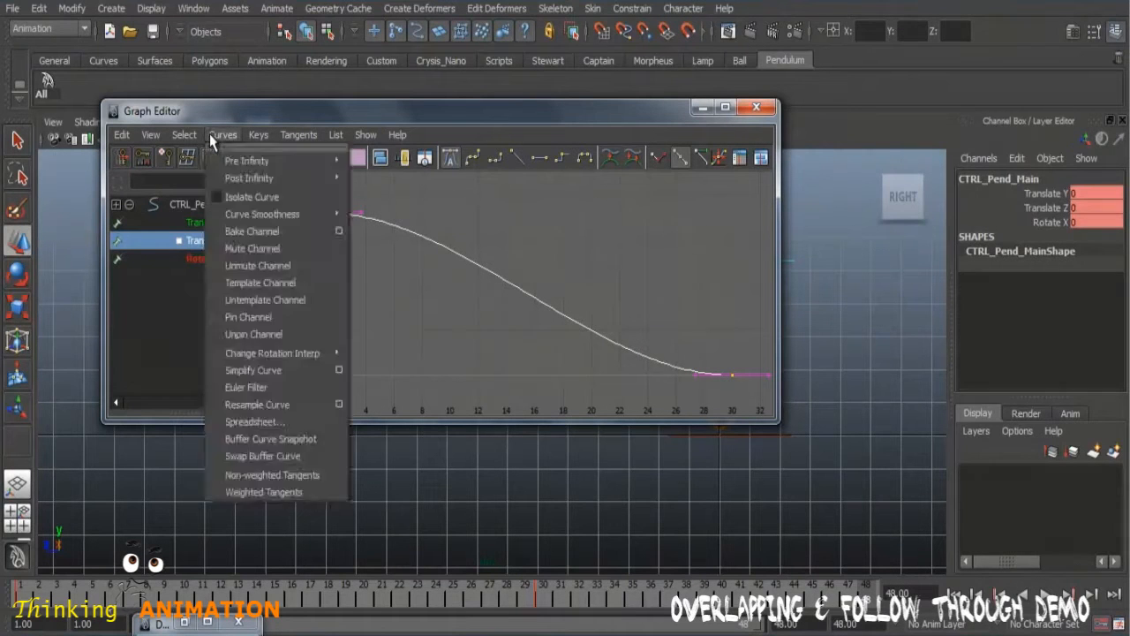
{"action": "left_click", "coordinate": [211, 134]}
{"action": "left_click", "coordinate": [219, 135]}
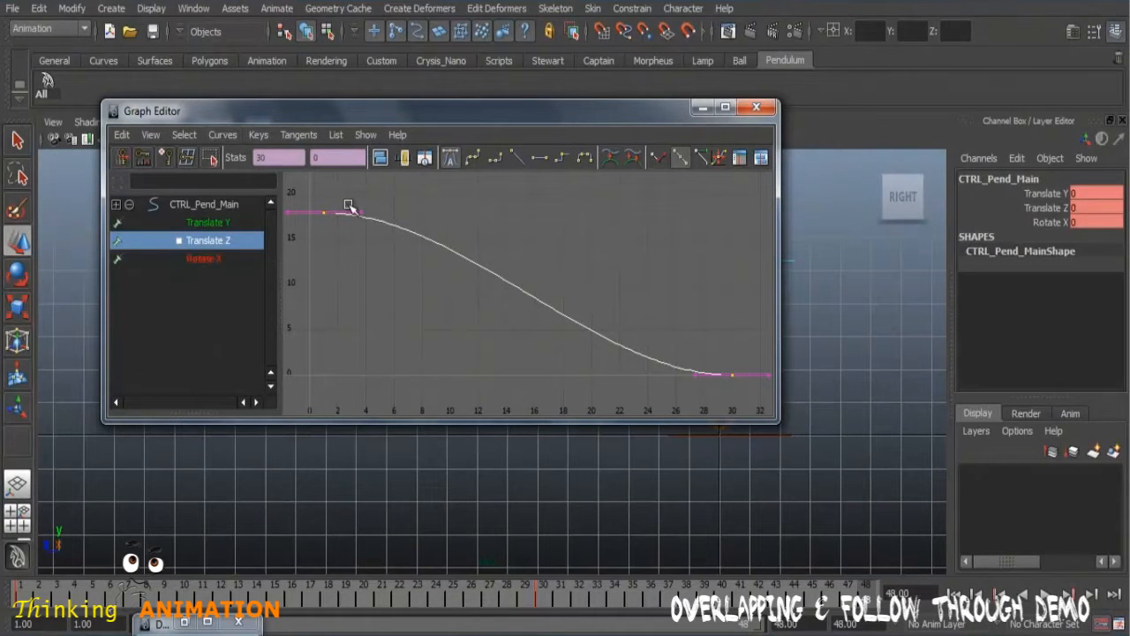
{"action": "left_click", "coordinate": [221, 135]}
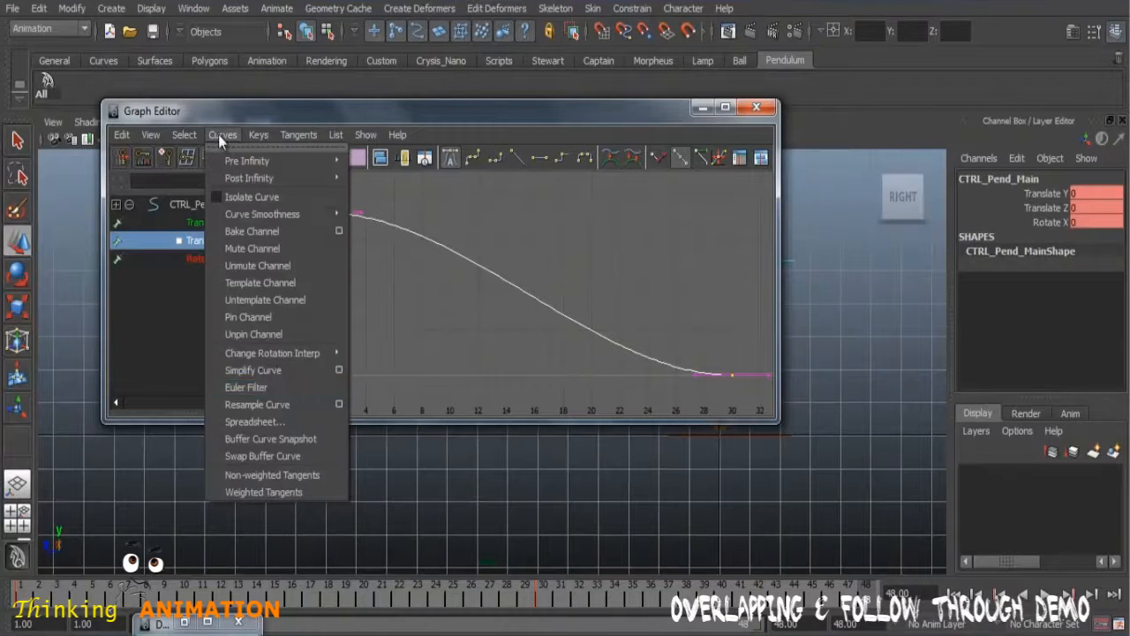
{"action": "left_click", "coordinate": [269, 497]}
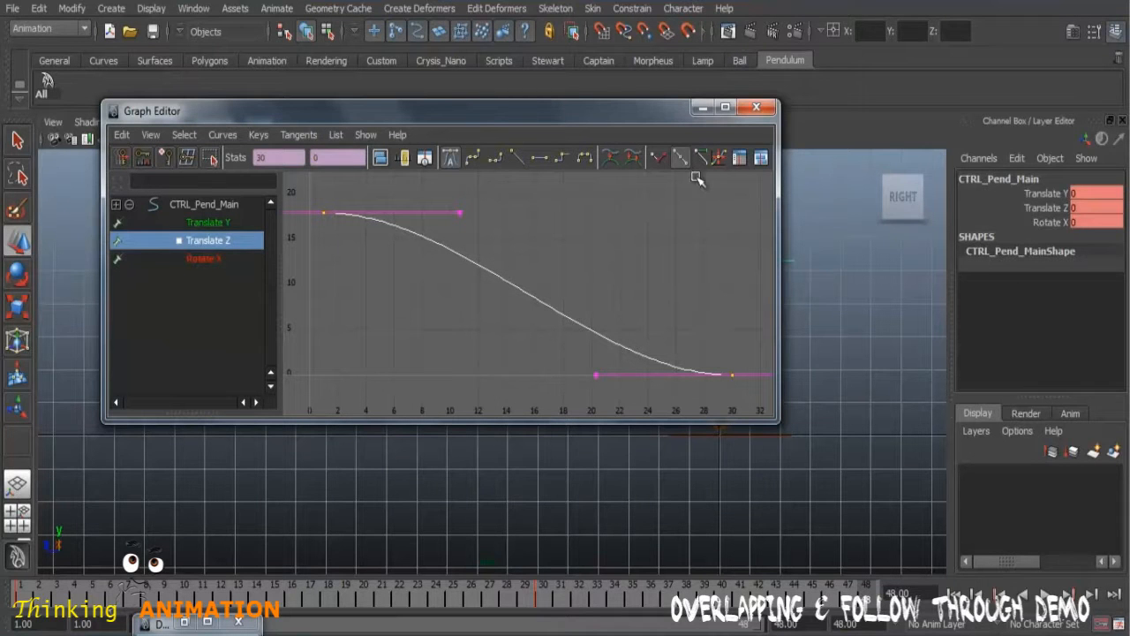
Step: Widen the Graph Editor, lengthen both Translate Z keys' tangent handles horizontally to about 12 frames, and minimize the editor
{"action": "left_click_drag", "start_coordinate": [639, 110], "coordinate": [598, 99]}
{"action": "left_click_drag", "start_coordinate": [737, 184], "coordinate": [849, 181]}
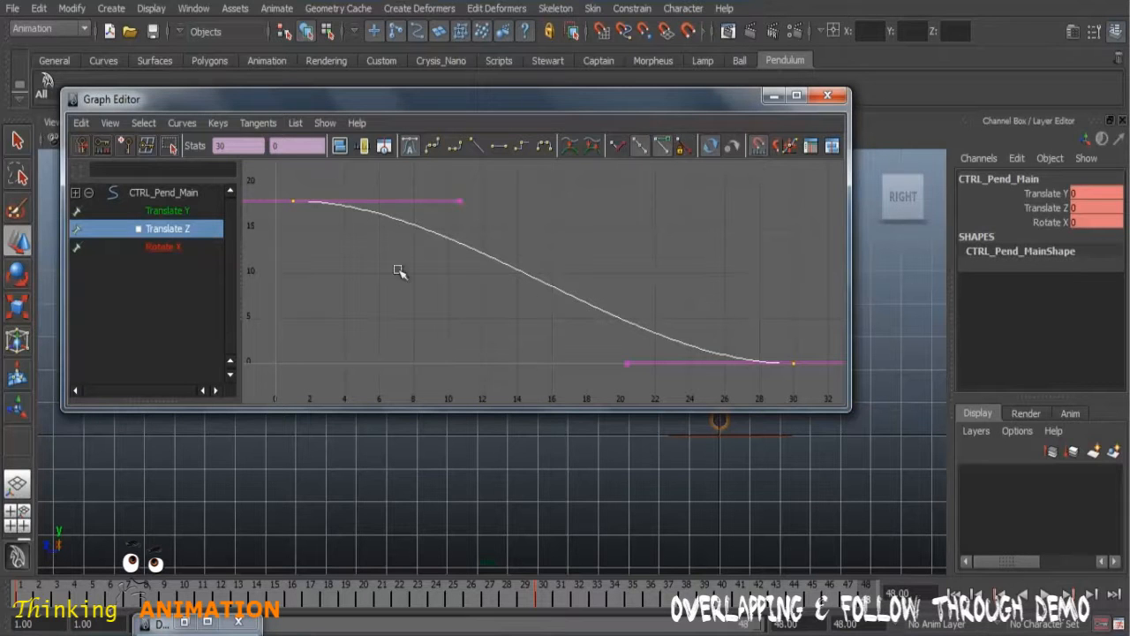
{"action": "key", "text": "f"}
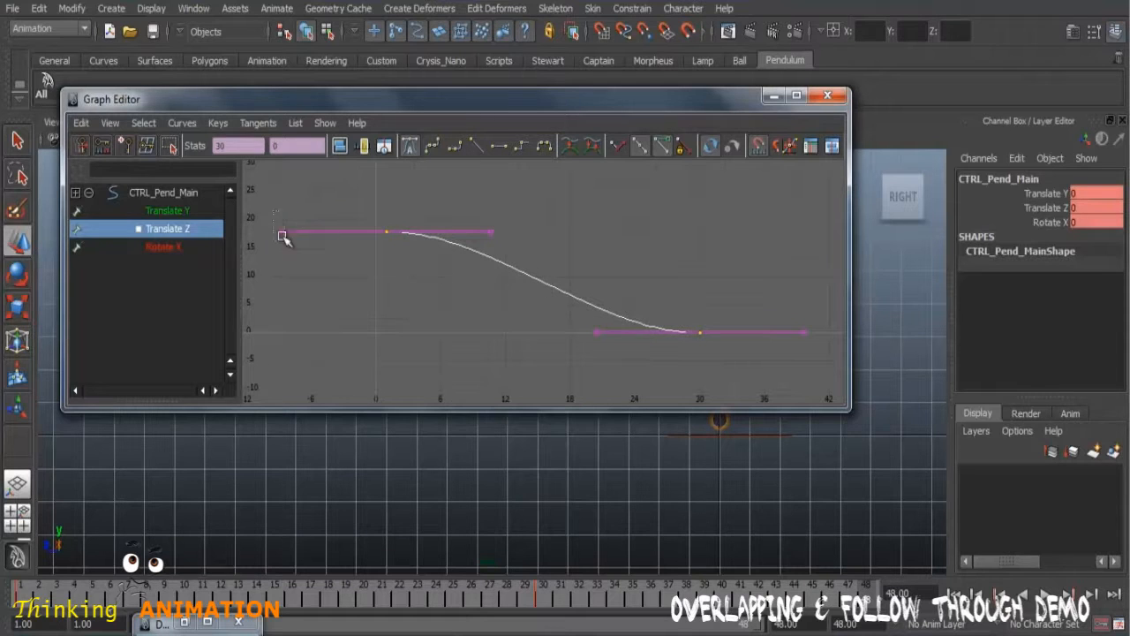
{"action": "left_click_drag", "start_coordinate": [275, 206], "coordinate": [311, 277]}
{"action": "left_click", "coordinate": [403, 252]}
{"action": "left_click_drag", "start_coordinate": [358, 192], "coordinate": [768, 385]}
{"action": "left_click_drag", "start_coordinate": [270, 215], "coordinate": [301, 263]}
{"action": "left_click_drag", "start_coordinate": [588, 325], "coordinate": [632, 373]}
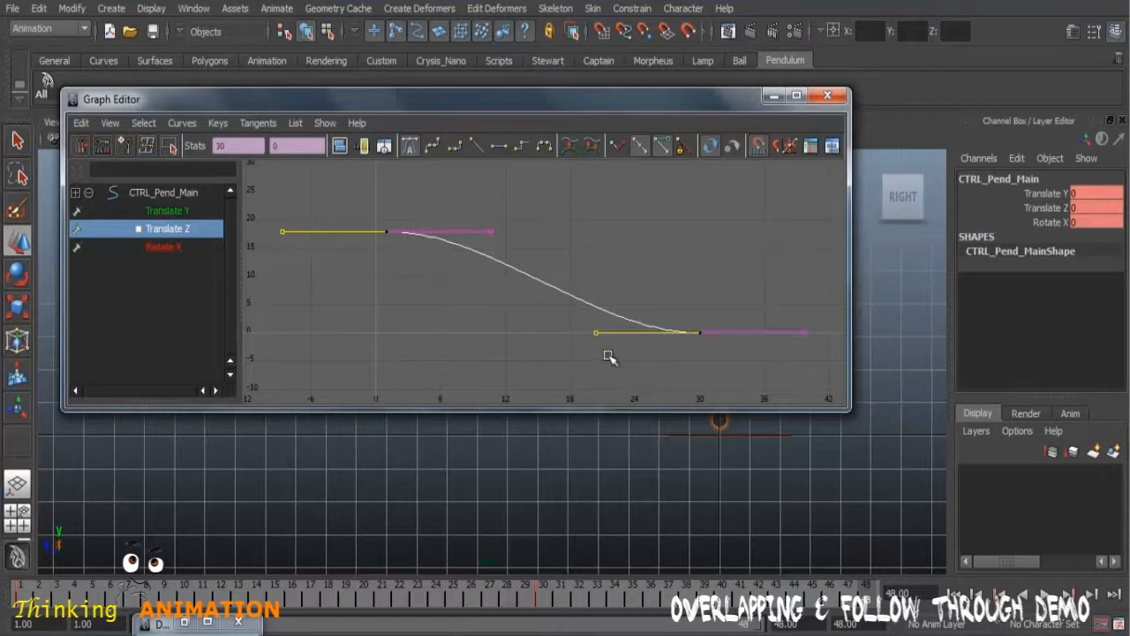
{"action": "middle_click_drag", "start_coordinate": [586, 339], "coordinate": [566, 356], "text": "shift"}
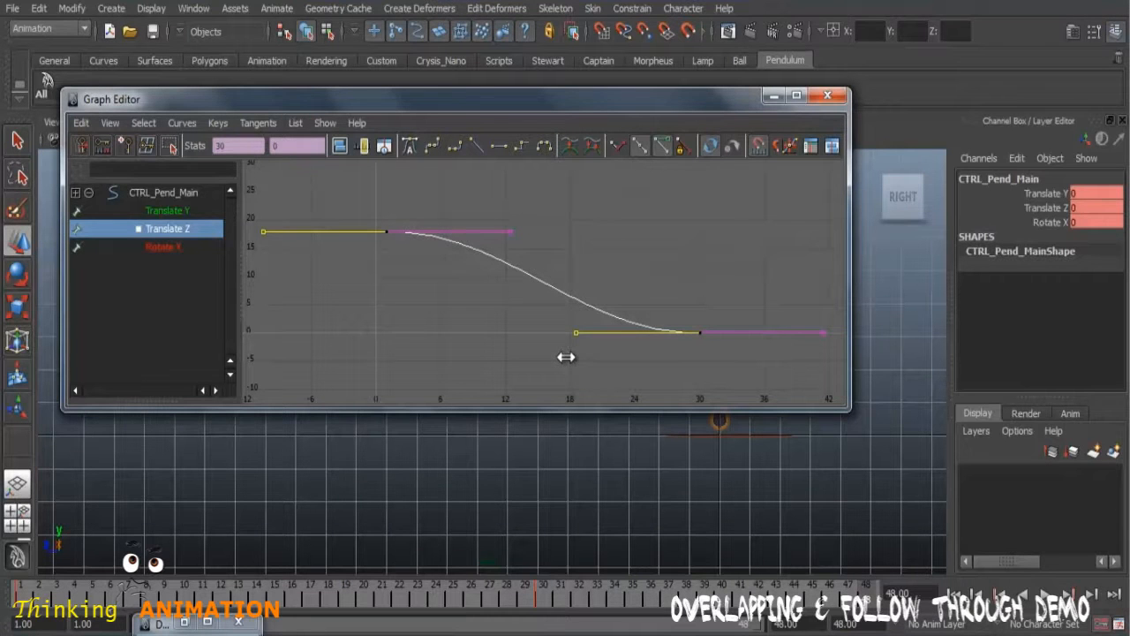
{"action": "mouse_move", "coordinate": [565, 356]}
{"action": "middle_mouse_down", "text": "shift"}
{"action": "mouse_move", "coordinate": [469, 352]}
{"action": "mouse_move", "coordinate": [615, 363]}
{"action": "mouse_move", "coordinate": [535, 353]}
{"action": "mouse_move", "coordinate": [521, 344]}
{"action": "mouse_move", "coordinate": [595, 346]}
{"action": "mouse_move", "coordinate": [516, 328]}
{"action": "mouse_move", "coordinate": [559, 335]}
{"action": "middle_mouse_up", "text": "shift"}
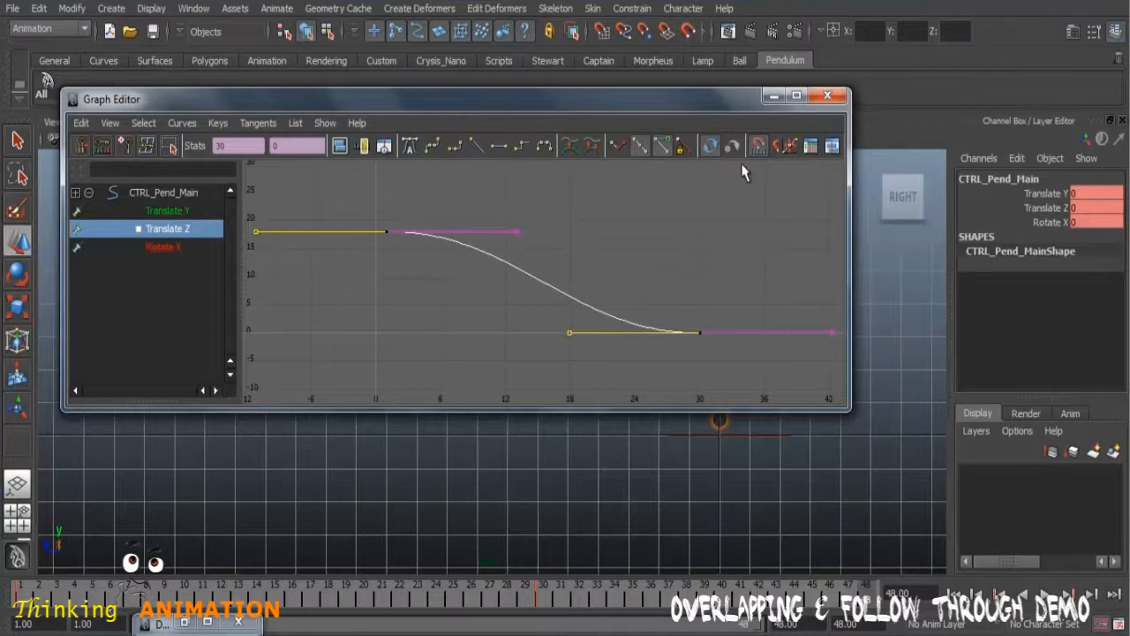
{"action": "left_click", "coordinate": [773, 95]}
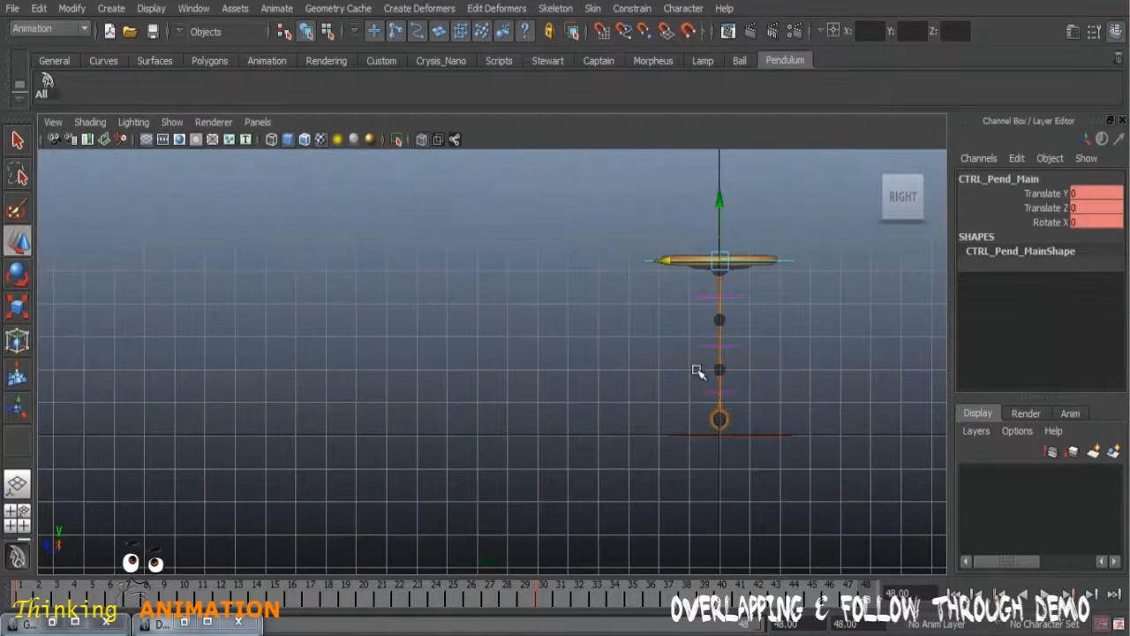
Step: Playblast the motion with the lengthened tangents, close the preview, and deselect the main control
{"action": "right_click", "coordinate": [660, 596]}
{"action": "left_click", "coordinate": [691, 583]}
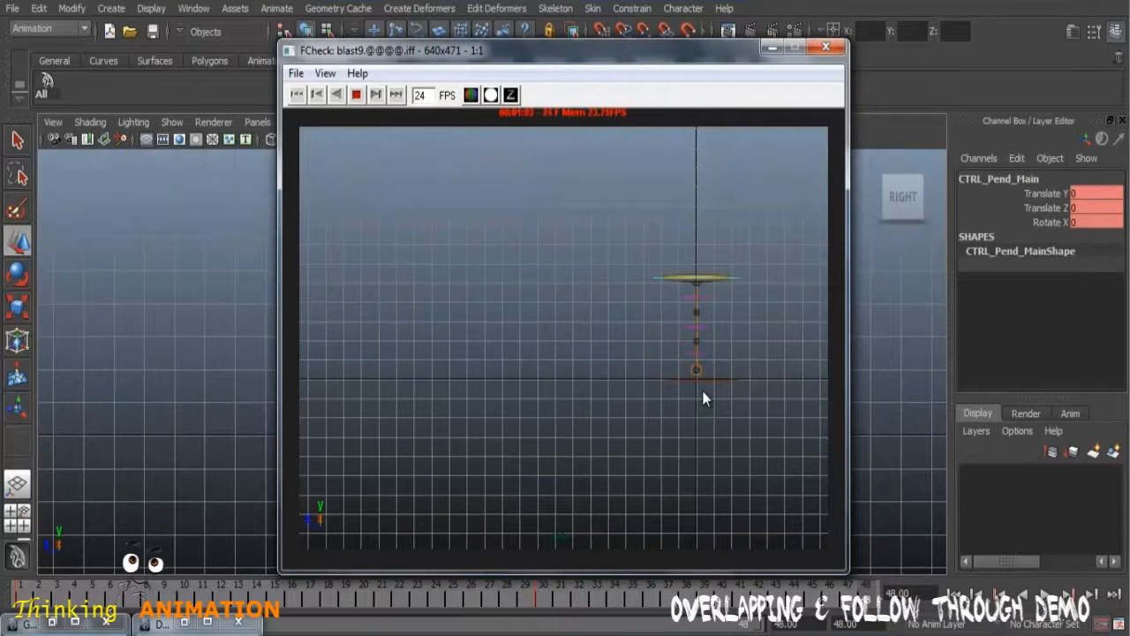
{"action": "left_click", "coordinate": [819, 48]}
{"action": "left_click", "coordinate": [523, 192]}
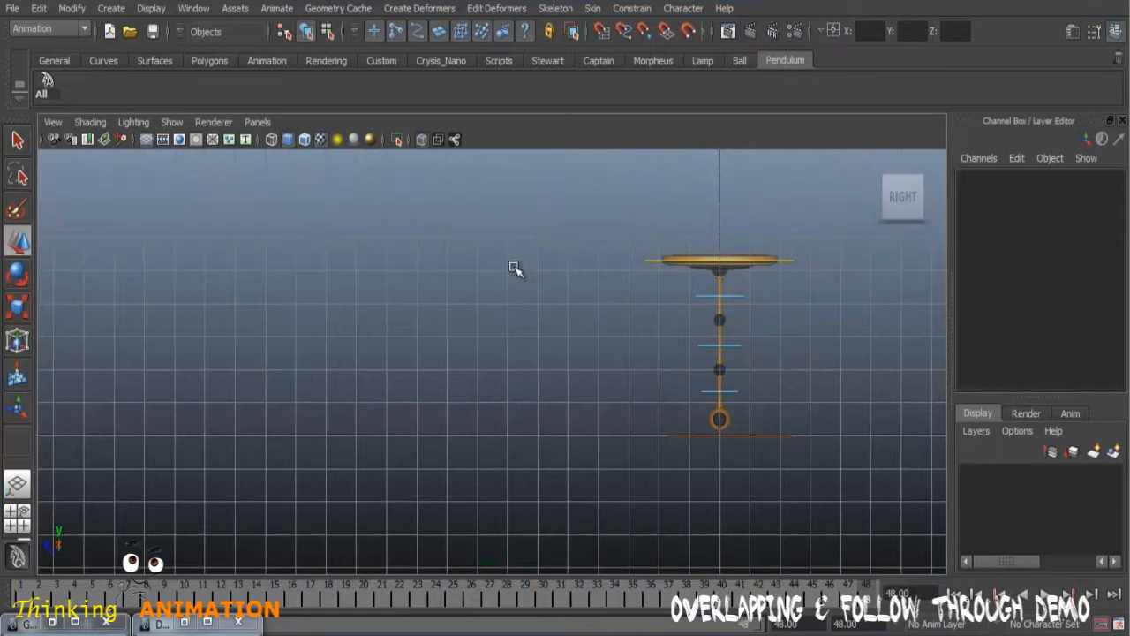
Step: Select the main control, play its motion from frame 1 in the perspective view, and return to the right view
{"action": "left_click", "coordinate": [657, 257]}
{"action": "key", "text": "space"}
{"action": "key", "text": "space"}
{"action": "left_click_drag", "start_coordinate": [694, 340], "coordinate": [587, 360], "text": "alt"}
{"action": "left_click", "coordinate": [957, 595]}
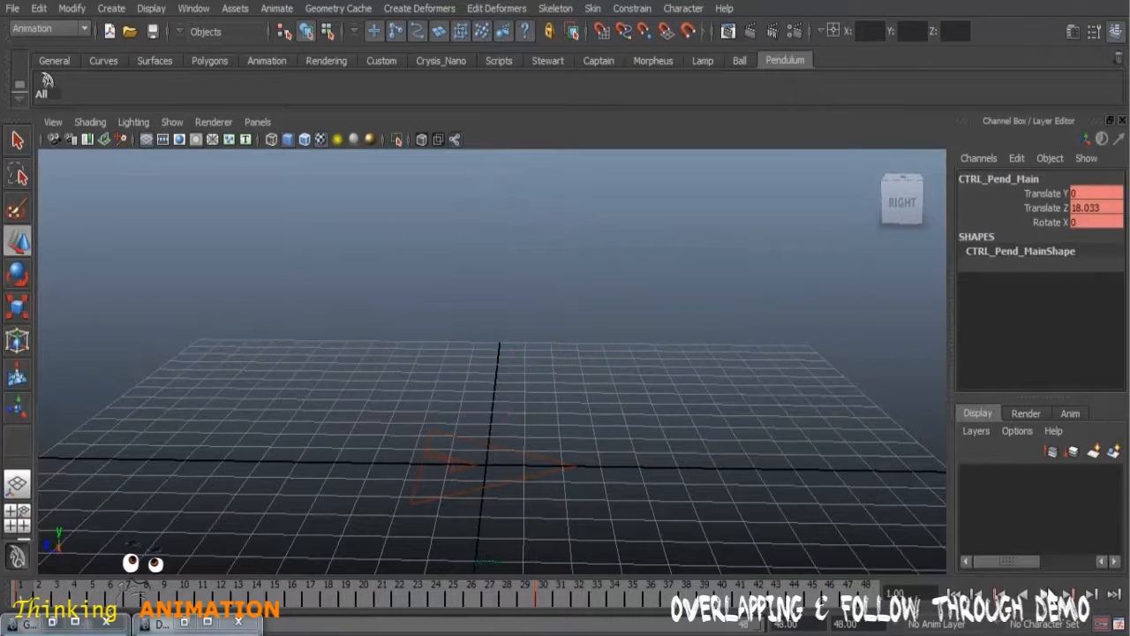
{"action": "left_click", "coordinate": [1047, 595]}
{"action": "scroll", "coordinate": [768, 424], "scroll_direction": "down", "scroll_amount": 3}
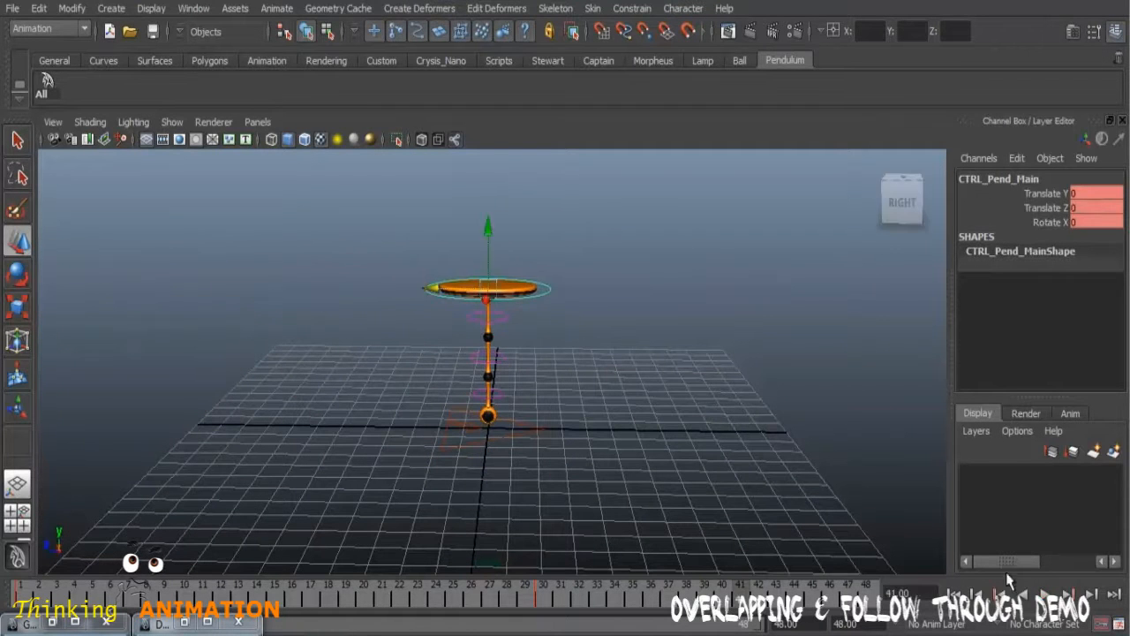
{"action": "key", "text": "space"}
{"action": "key", "text": "space"}
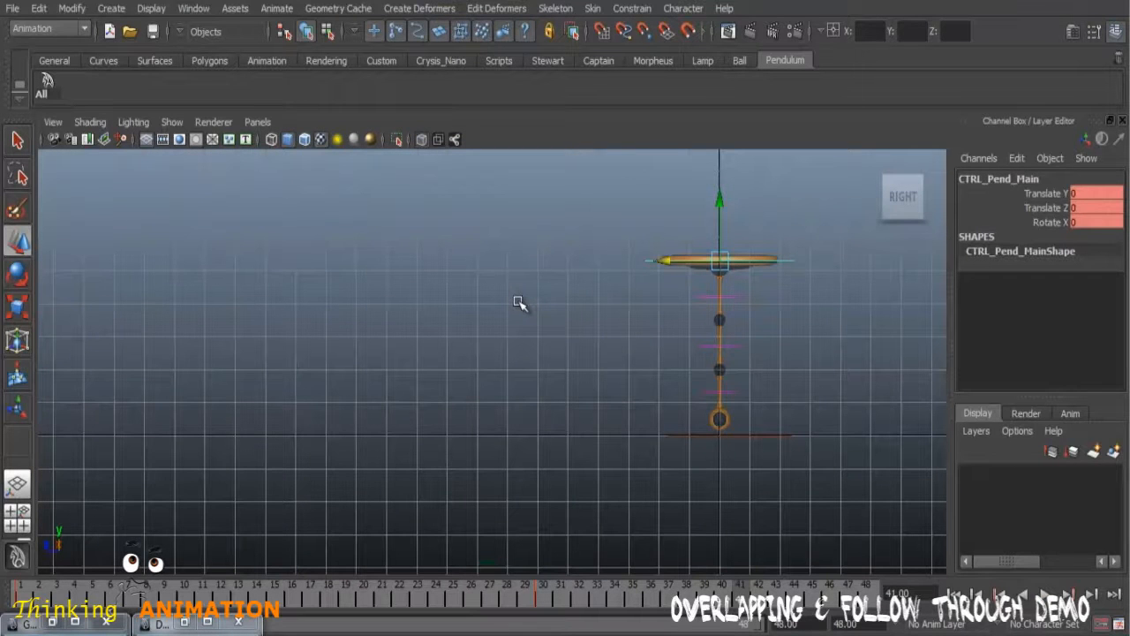
Step: Turn off X-Ray shading in the right view and select the main control at frame 1
{"action": "left_click", "coordinate": [90, 121]}
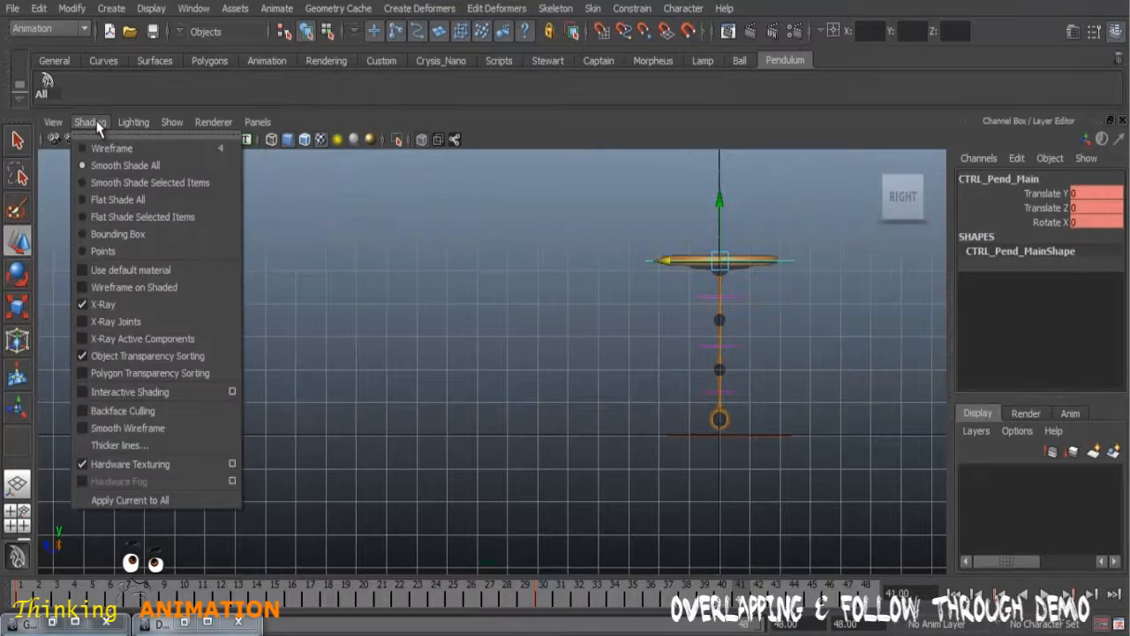
{"action": "left_click", "coordinate": [103, 303]}
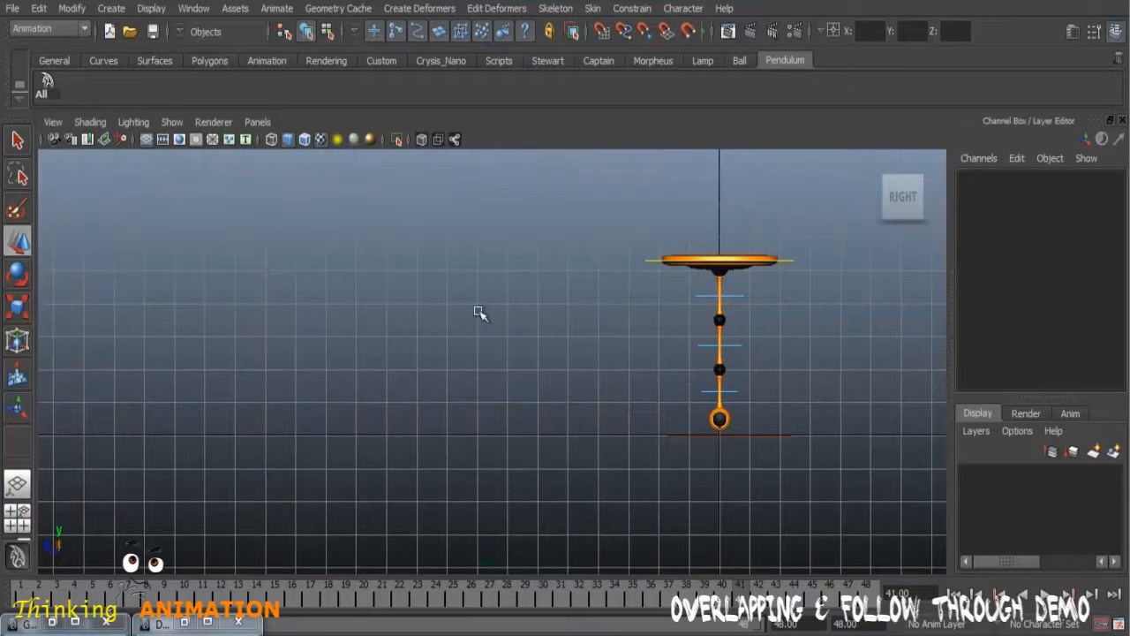
{"action": "left_click_drag", "start_coordinate": [25, 587], "coordinate": [1, 577]}
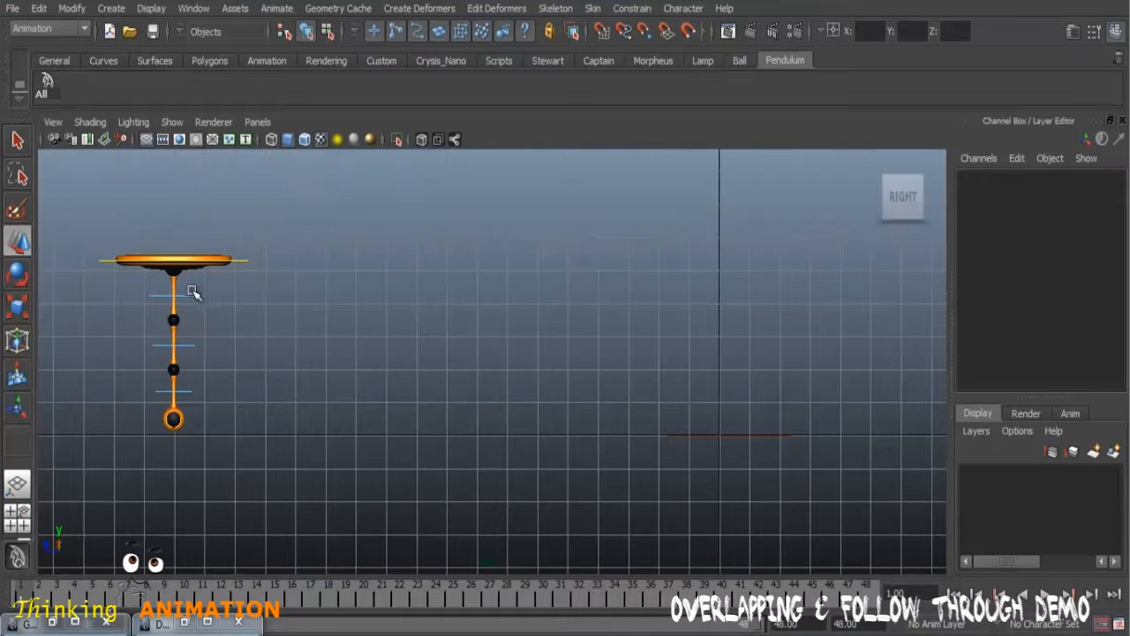
{"action": "left_click", "coordinate": [243, 262]}
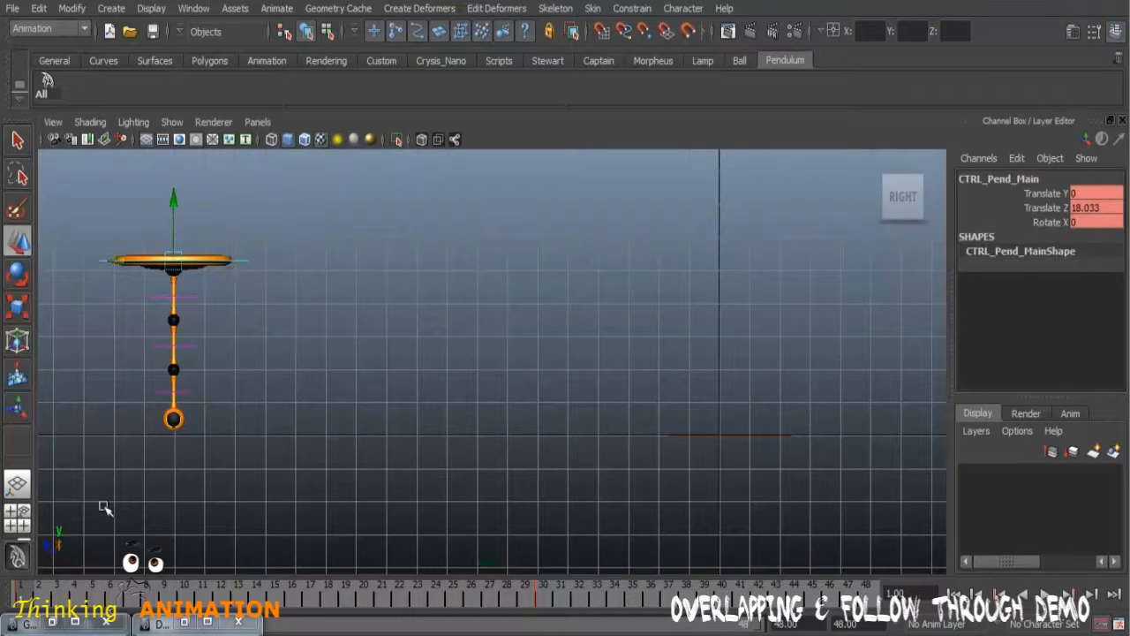
Step: Scrub the timeline around the opening frames to examine how the main control starts moving, and play the motion back
{"action": "double_click", "coordinate": [28, 585]}
{"action": "double_click", "coordinate": [169, 606]}
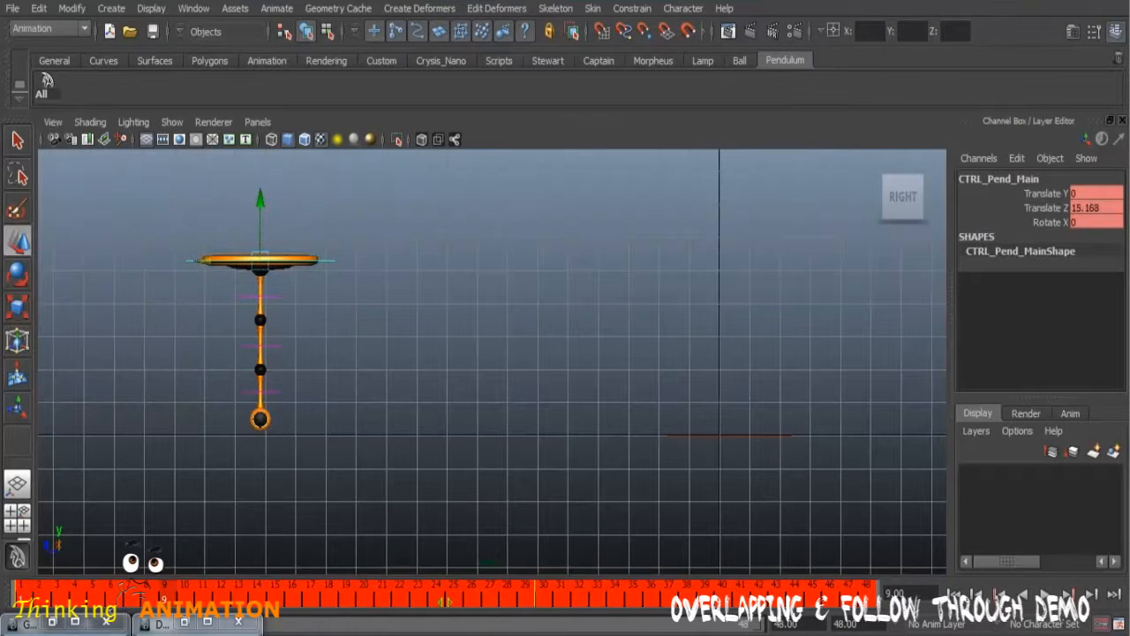
{"action": "double_click", "coordinate": [460, 603]}
{"action": "left_click", "coordinate": [174, 590]}
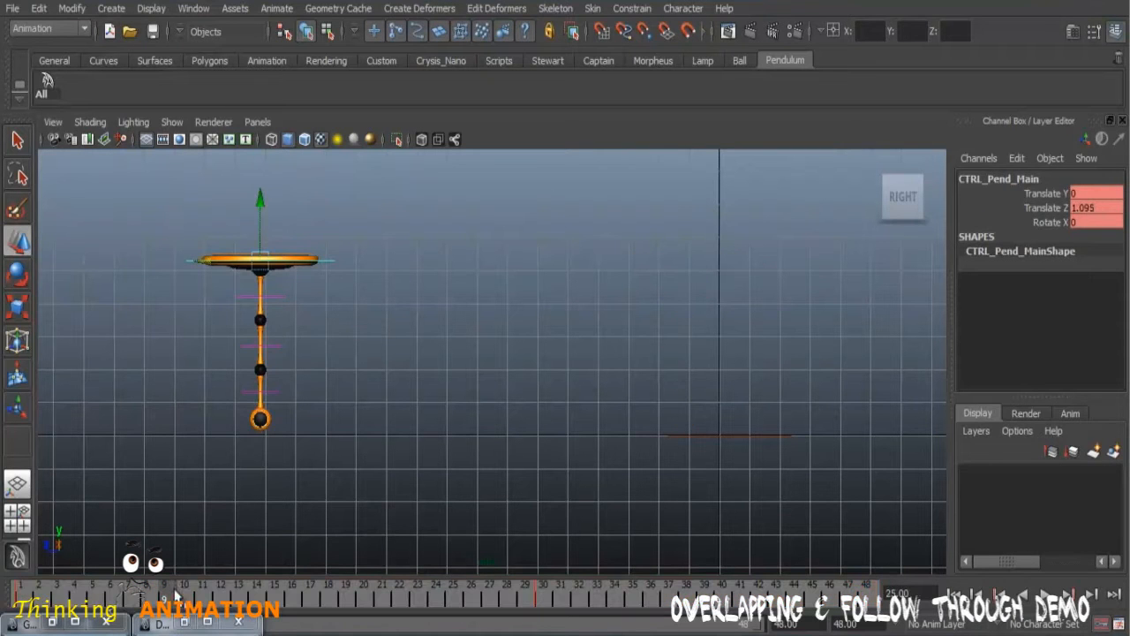
{"action": "left_click", "coordinate": [22, 590]}
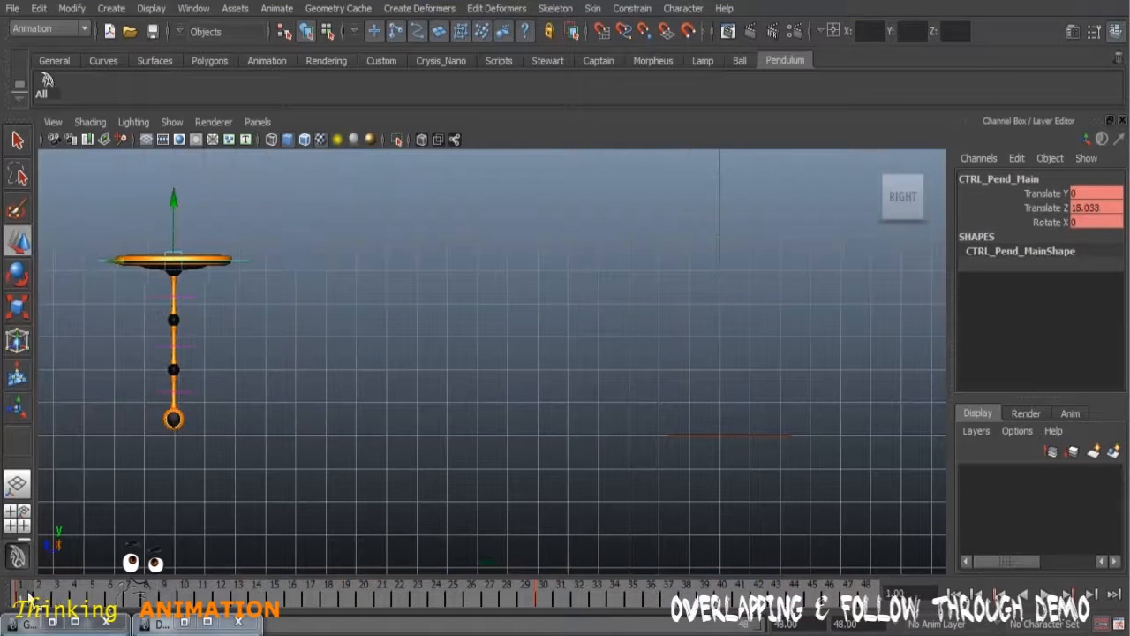
{"action": "mouse_move", "coordinate": [22, 599]}
{"action": "left_mouse_down"}
{"action": "mouse_move", "coordinate": [157, 598]}
{"action": "mouse_move", "coordinate": [20, 589]}
{"action": "left_mouse_up"}
{"action": "mouse_move", "coordinate": [28, 591]}
{"action": "left_mouse_down"}
{"action": "mouse_move", "coordinate": [80, 593]}
{"action": "mouse_move", "coordinate": [19, 590]}
{"action": "left_mouse_up"}
{"action": "left_click_drag", "start_coordinate": [26, 593], "coordinate": [108, 598]}
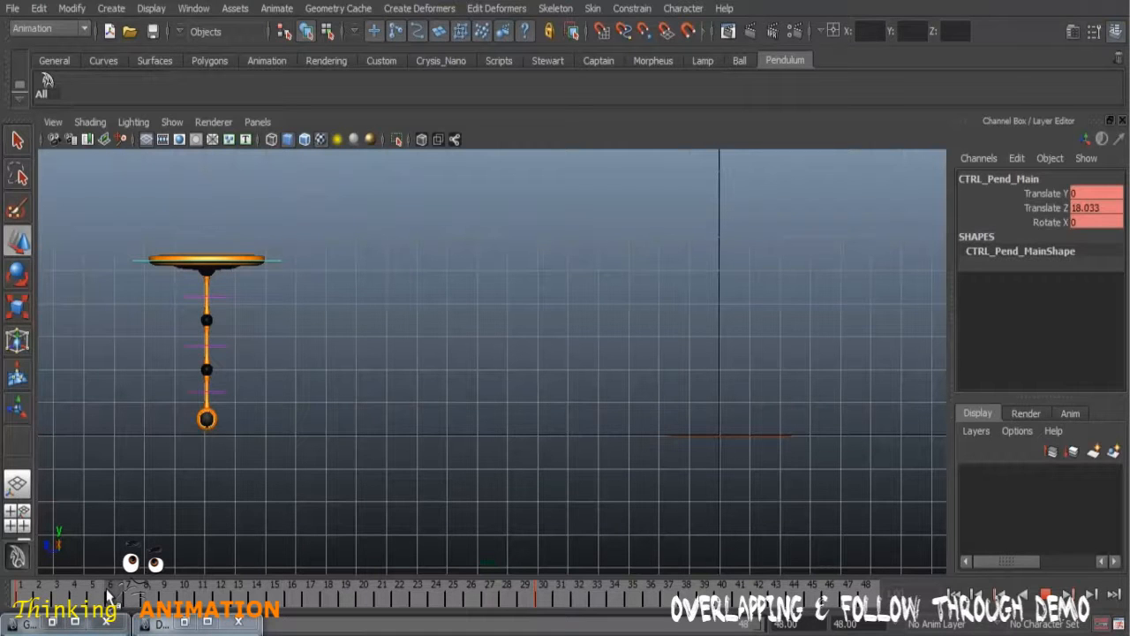
Step: Select the upper pendulum segment's control, CTRL_Pend_01, at frame 6 and activate the Rotate tool
{"action": "mouse_move", "coordinate": [112, 597]}
{"action": "left_mouse_down"}
{"action": "mouse_move", "coordinate": [180, 600]}
{"action": "mouse_move", "coordinate": [24, 597]}
{"action": "mouse_move", "coordinate": [120, 599]}
{"action": "mouse_move", "coordinate": [25, 596]}
{"action": "mouse_move", "coordinate": [94, 596]}
{"action": "left_mouse_up"}
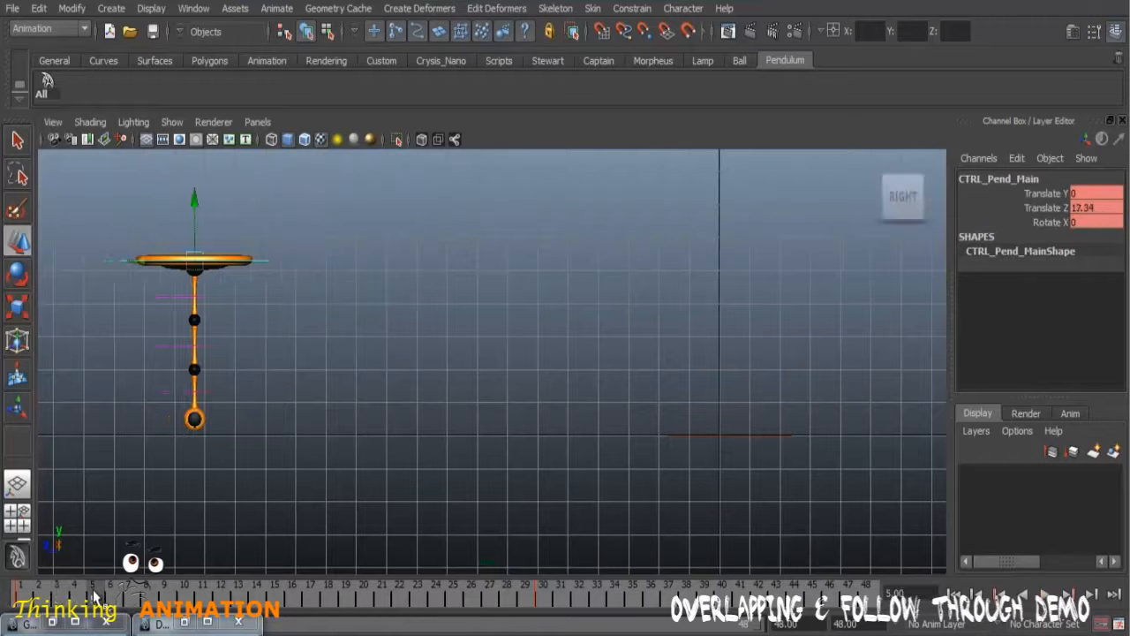
{"action": "left_click", "coordinate": [109, 595]}
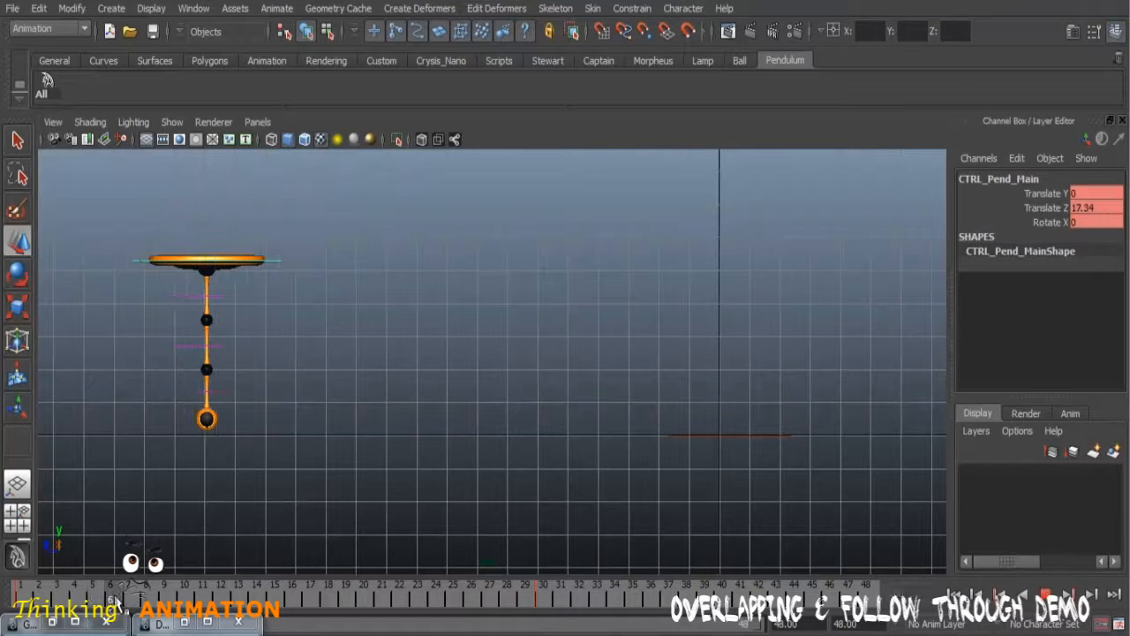
{"action": "left_click", "coordinate": [221, 297]}
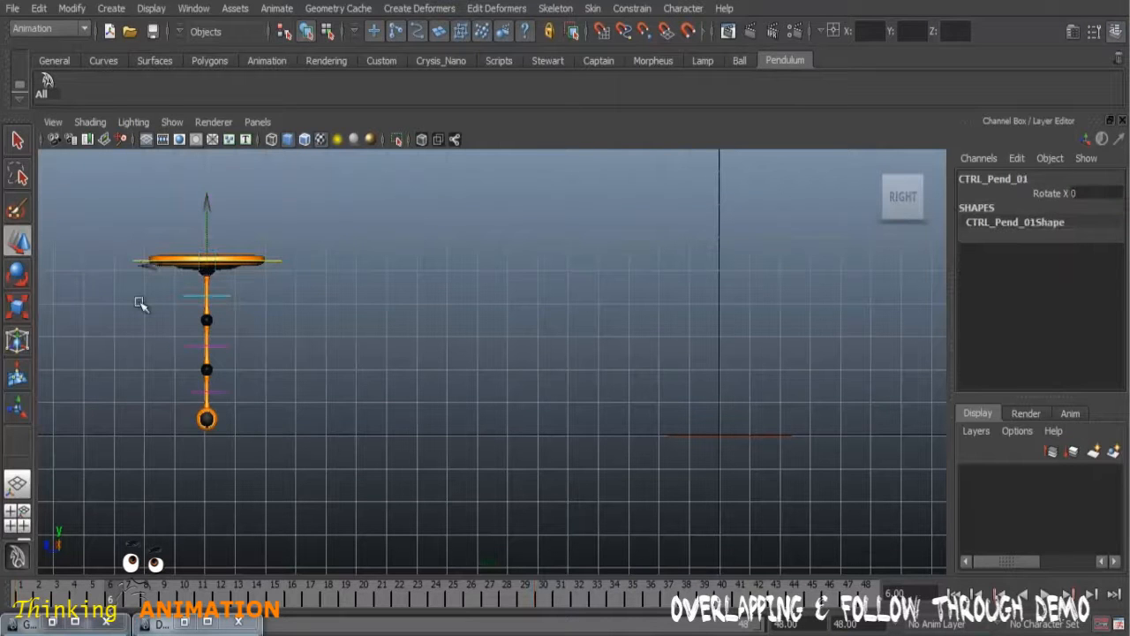
{"action": "left_click", "coordinate": [17, 275]}
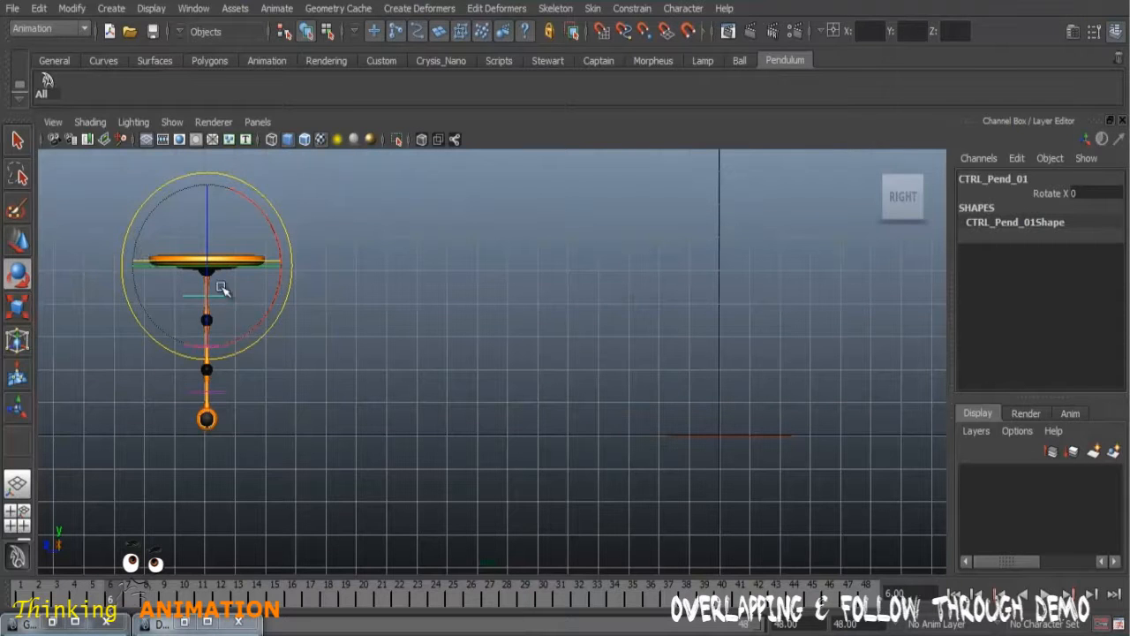
{"action": "left_click_drag", "start_coordinate": [261, 209], "coordinate": [268, 222]}
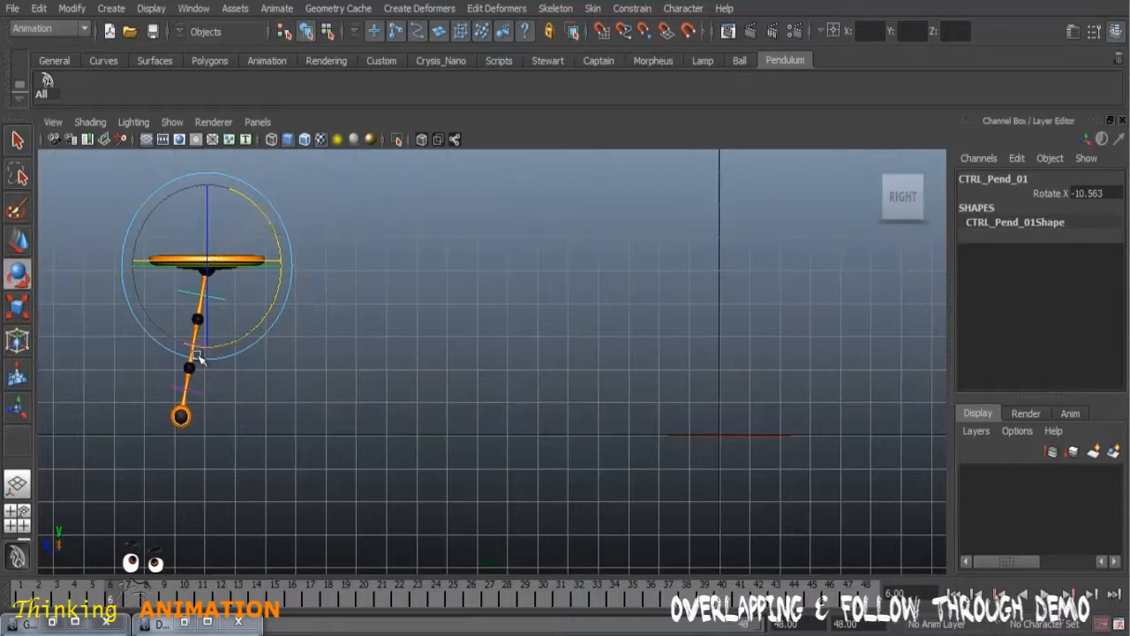
{"action": "left_click", "coordinate": [18, 605]}
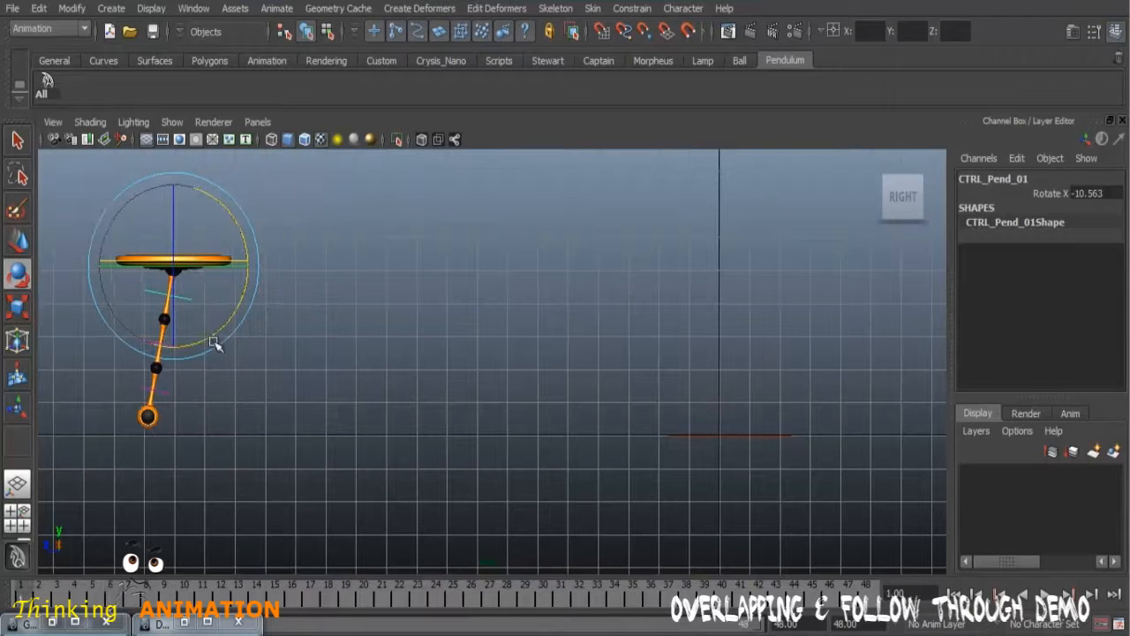
{"action": "key", "text": "ctrl+z"}
{"action": "key", "text": "ctrl+z"}
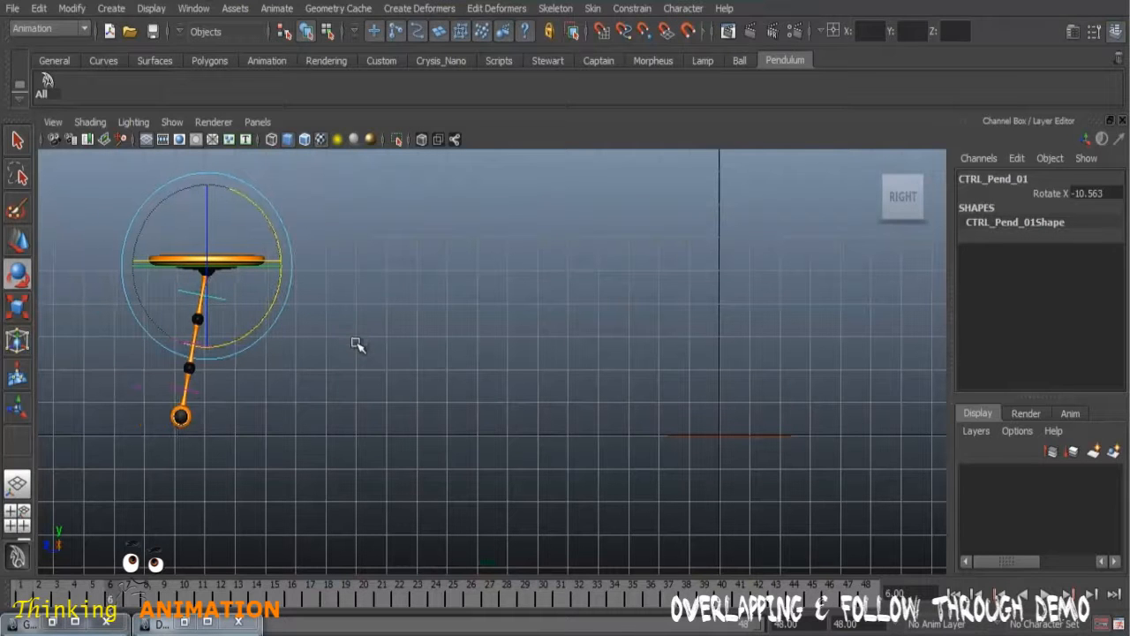
Step: Key the upper segment's control unrotated at frame 1, and rotate it to about -10.6 in X at frame 6
{"action": "left_click", "coordinate": [26, 605]}
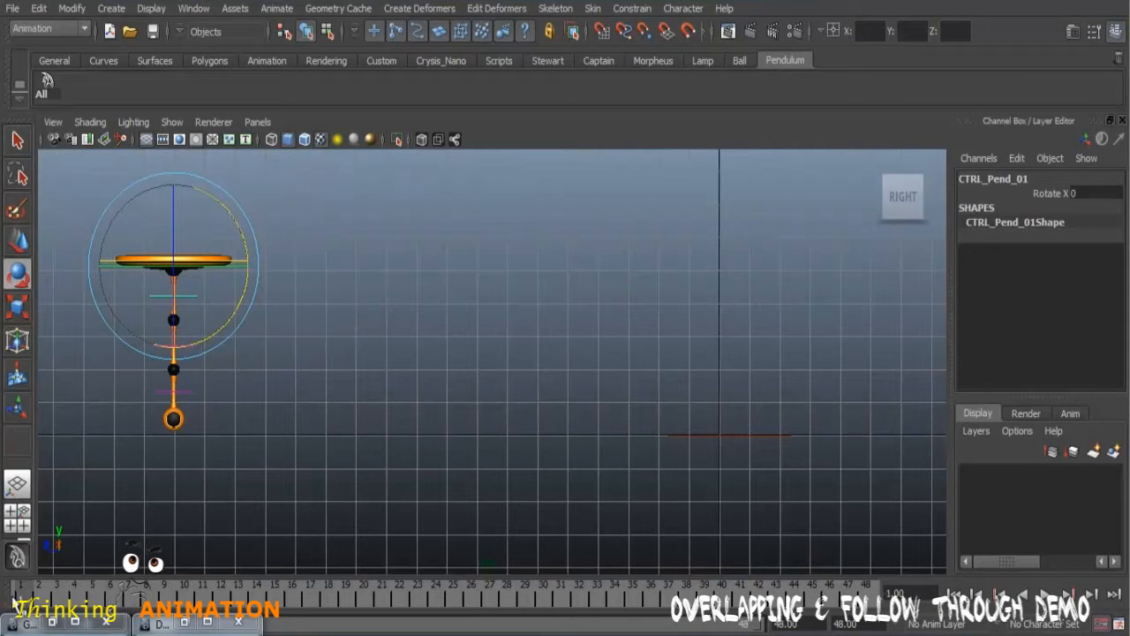
{"action": "key", "text": "s"}
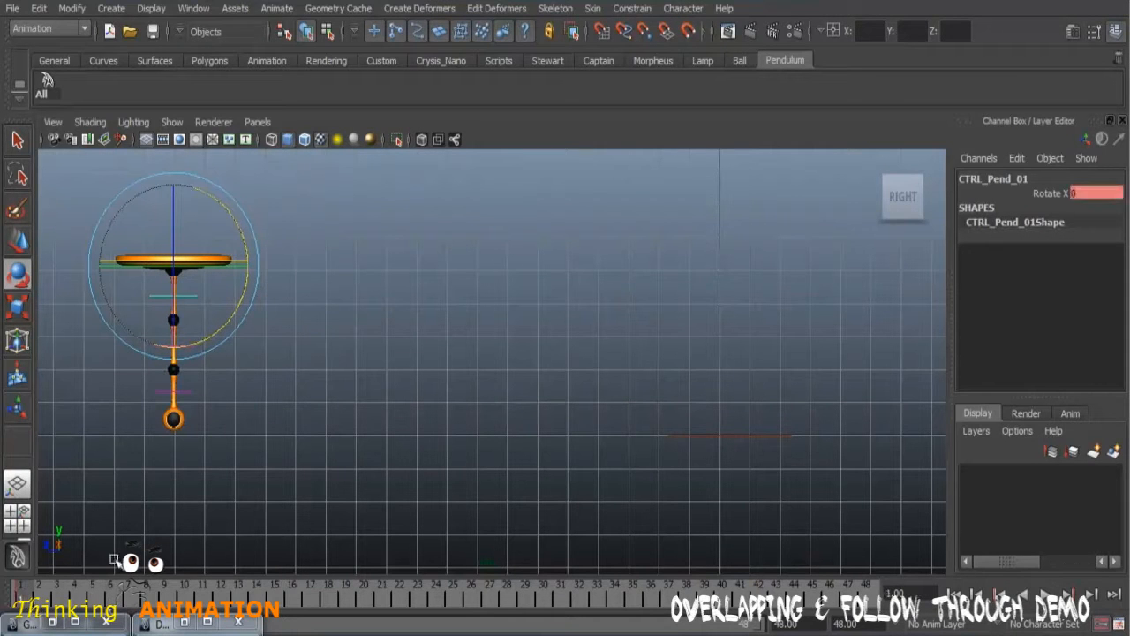
{"action": "left_click_drag", "start_coordinate": [51, 593], "coordinate": [116, 593]}
{"action": "left_click_drag", "start_coordinate": [276, 293], "coordinate": [266, 319]}
Step: Scrub repeatedly through the opening frames and play back the motion to examine how the upper segment starts to drag
{"action": "left_click_drag", "start_coordinate": [103, 596], "coordinate": [57, 599]}
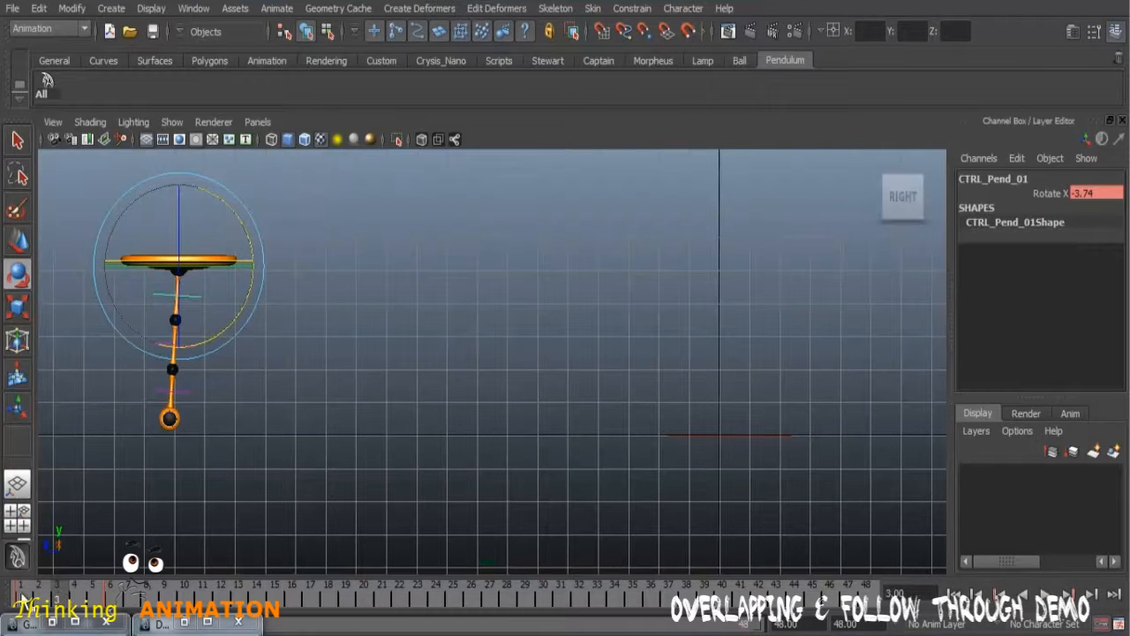
{"action": "double_click", "coordinate": [22, 597]}
{"action": "left_click", "coordinate": [58, 597]}
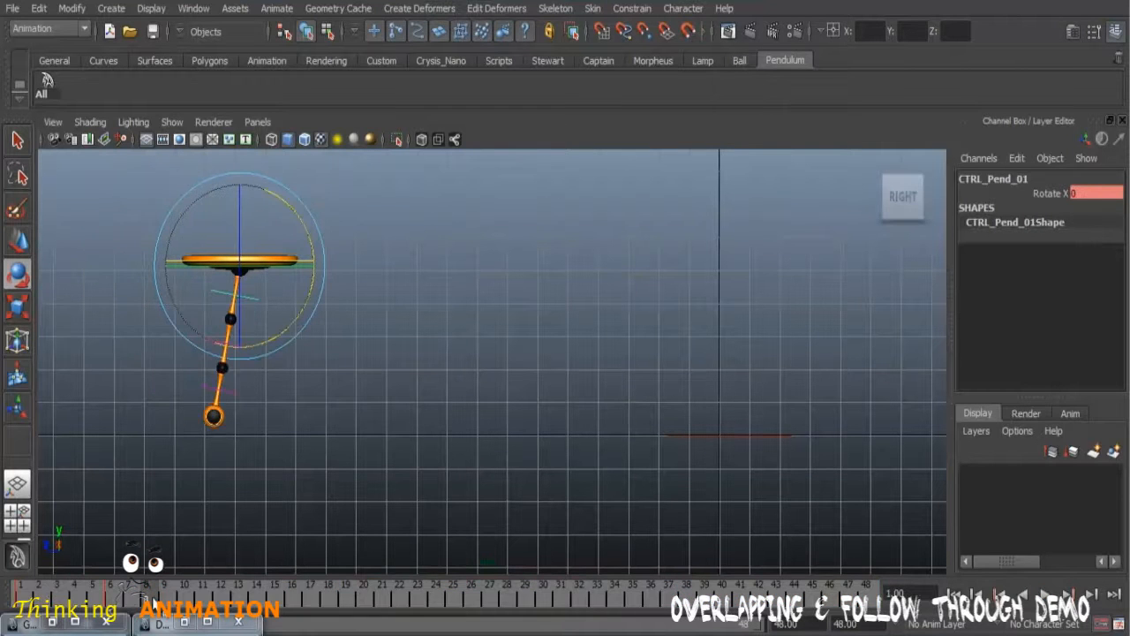
{"action": "double_click", "coordinate": [25, 598]}
{"action": "left_click_drag", "start_coordinate": [41, 599], "coordinate": [121, 598]}
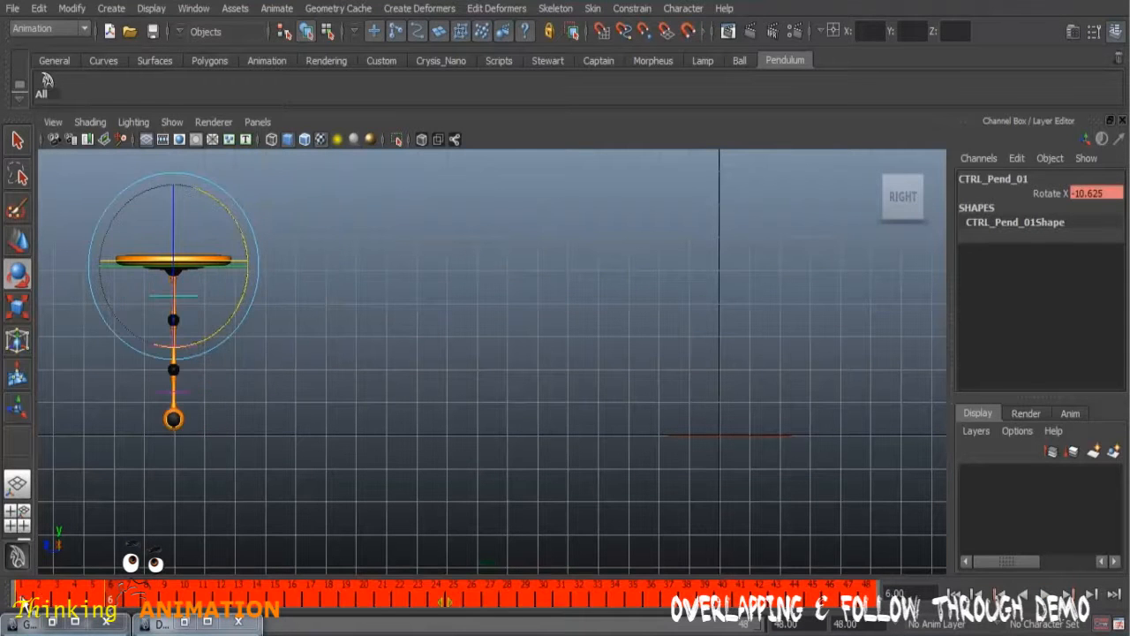
{"action": "left_click", "coordinate": [146, 598]}
{"action": "left_click", "coordinate": [25, 601]}
{"action": "key", "text": "alt+v"}
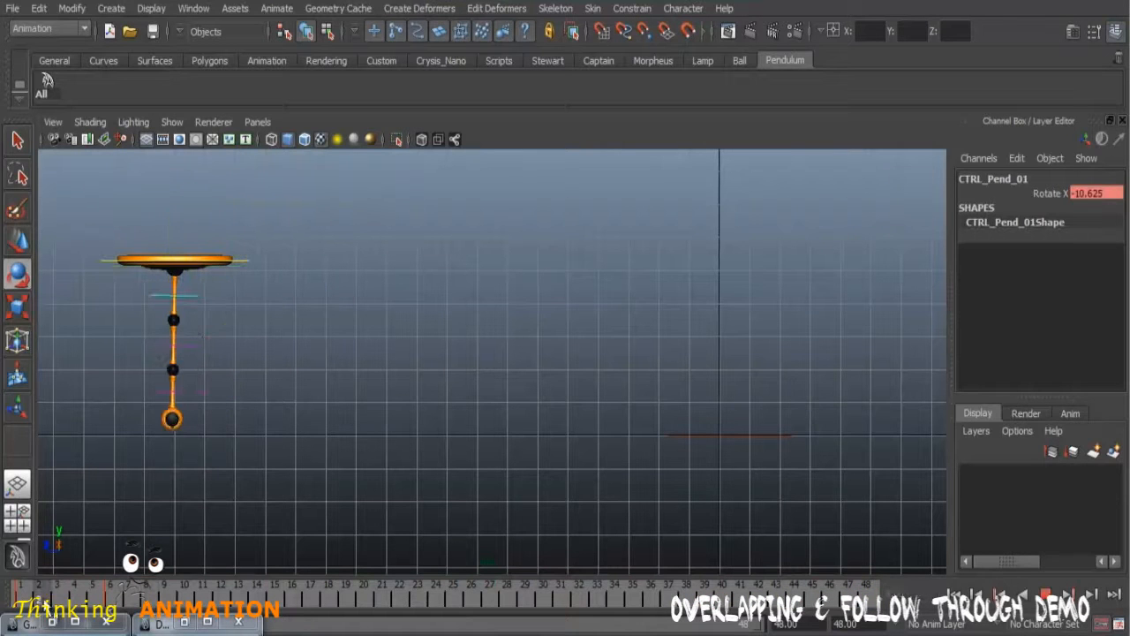
{"action": "key", "text": "alt+v"}
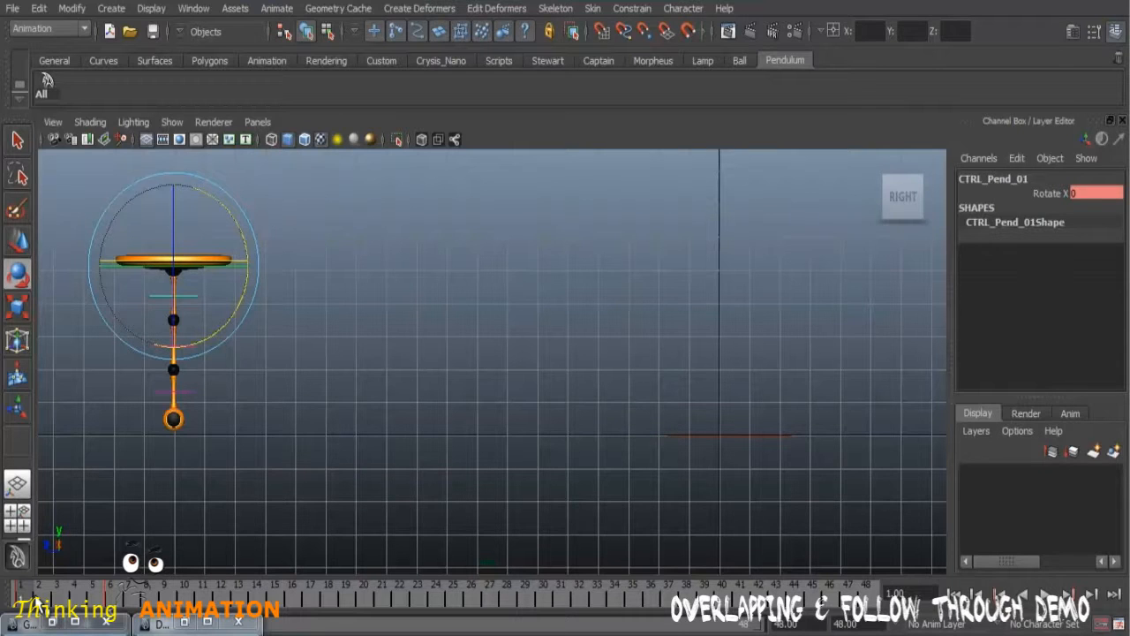
Step: Try to copy the key at frame 1 and paste it at frame 3
{"action": "left_click_drag", "start_coordinate": [34, 594], "coordinate": [60, 602]}
{"action": "left_click", "coordinate": [23, 597]}
{"action": "right_click", "coordinate": [22, 595]}
{"action": "left_click", "coordinate": [64, 376]}
{"action": "left_click", "coordinate": [53, 394]}
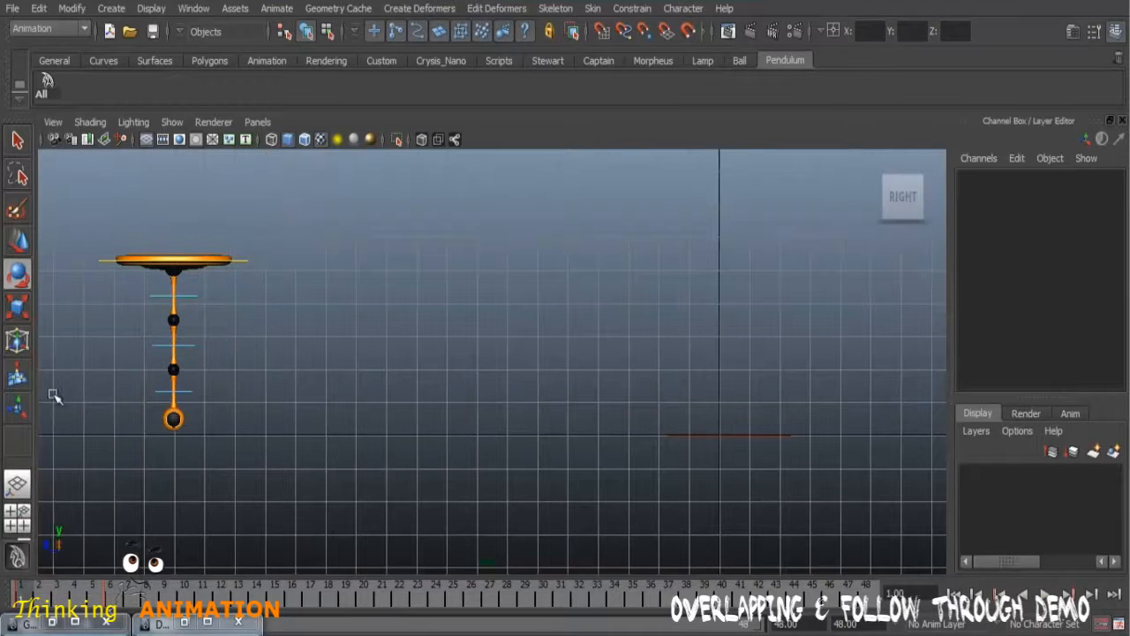
{"action": "left_click", "coordinate": [60, 597]}
{"action": "right_click", "coordinate": [60, 597]}
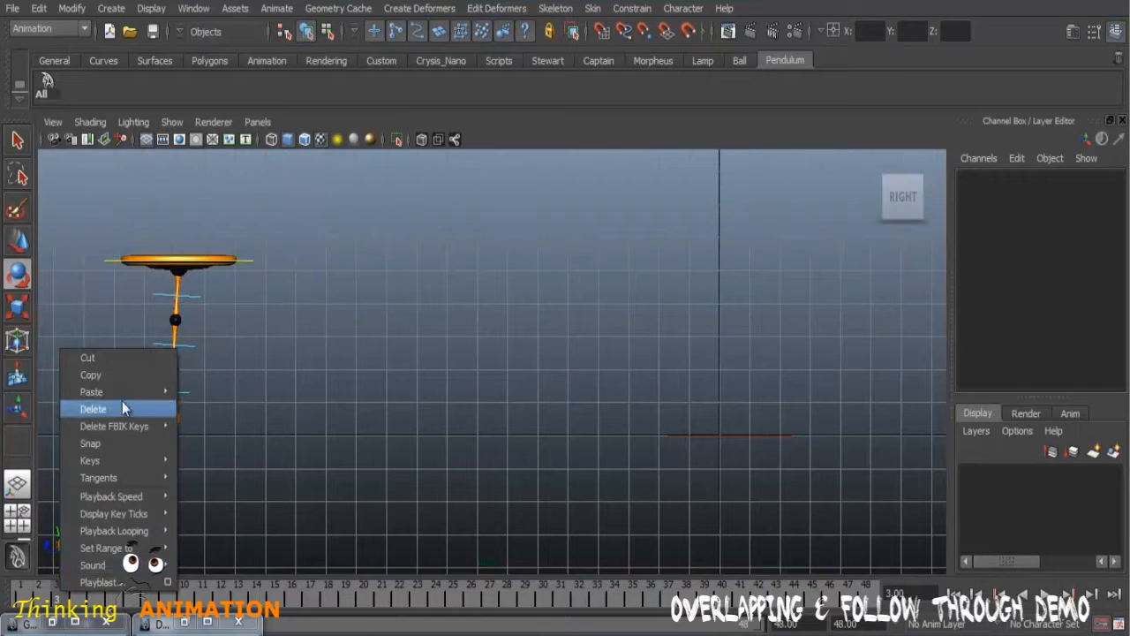
{"action": "mouse_move", "coordinate": [132, 393]}
{"action": "left_click", "coordinate": [214, 403]}
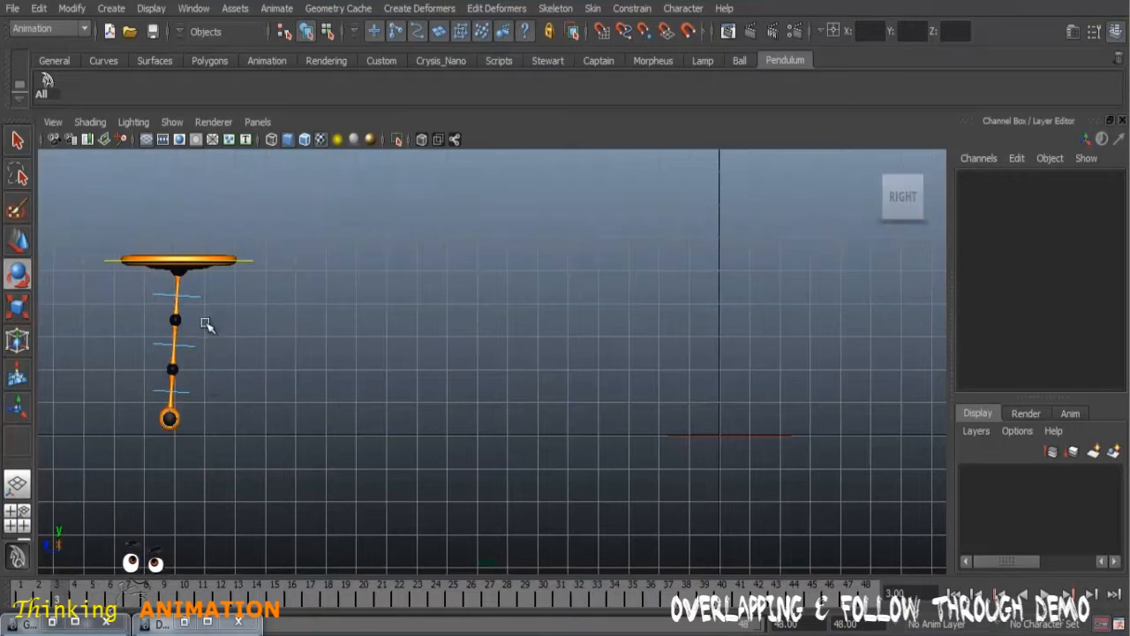
Step: Reselect CTRL_Pend_01, copy its frame 1 key, paste it at frame 3, and play the motion from frame 1
{"action": "left_click", "coordinate": [195, 294]}
{"action": "left_click", "coordinate": [21, 598]}
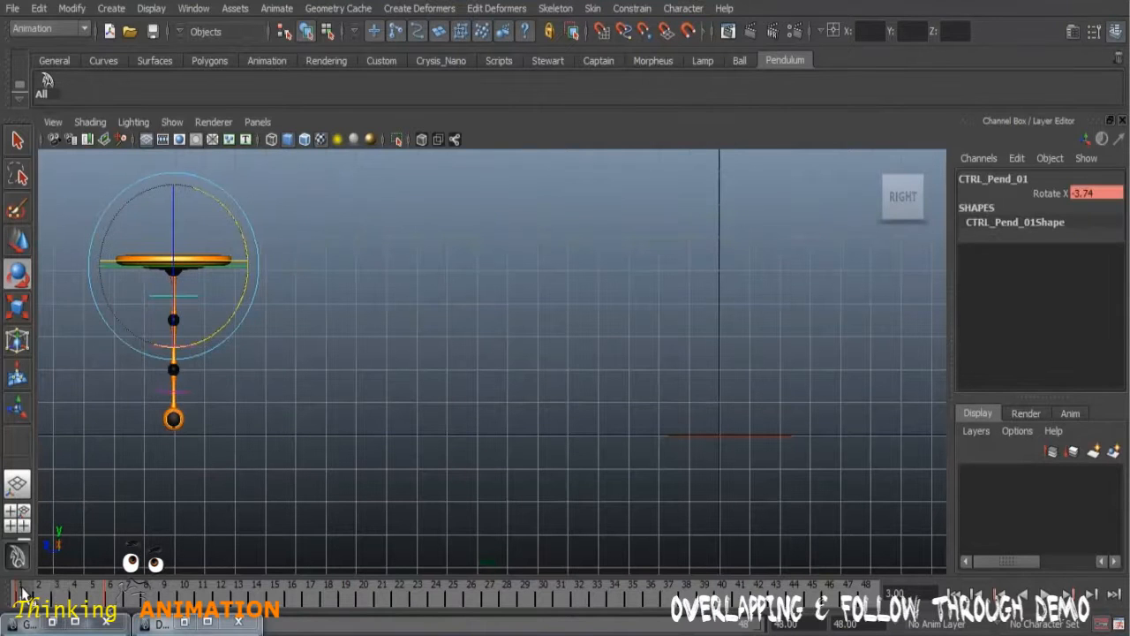
{"action": "right_click", "coordinate": [25, 597]}
{"action": "left_click", "coordinate": [59, 376]}
{"action": "left_click", "coordinate": [60, 596]}
{"action": "right_click", "coordinate": [60, 597]}
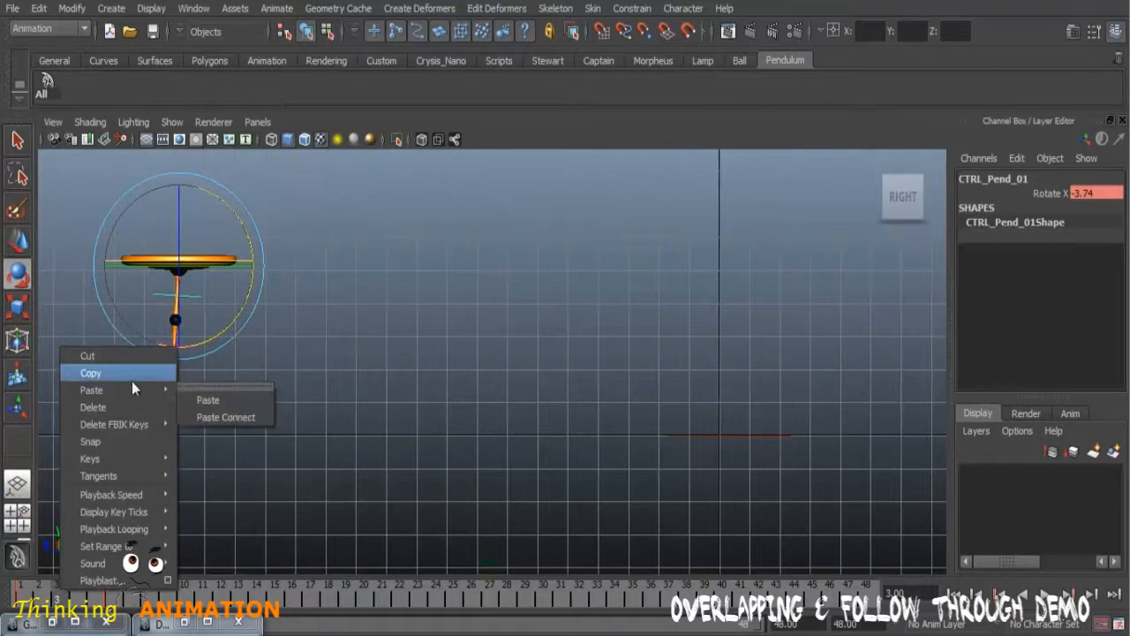
{"action": "mouse_move", "coordinate": [131, 393]}
{"action": "left_click", "coordinate": [202, 399]}
{"action": "left_click", "coordinate": [22, 591]}
{"action": "key", "text": "alt+v"}
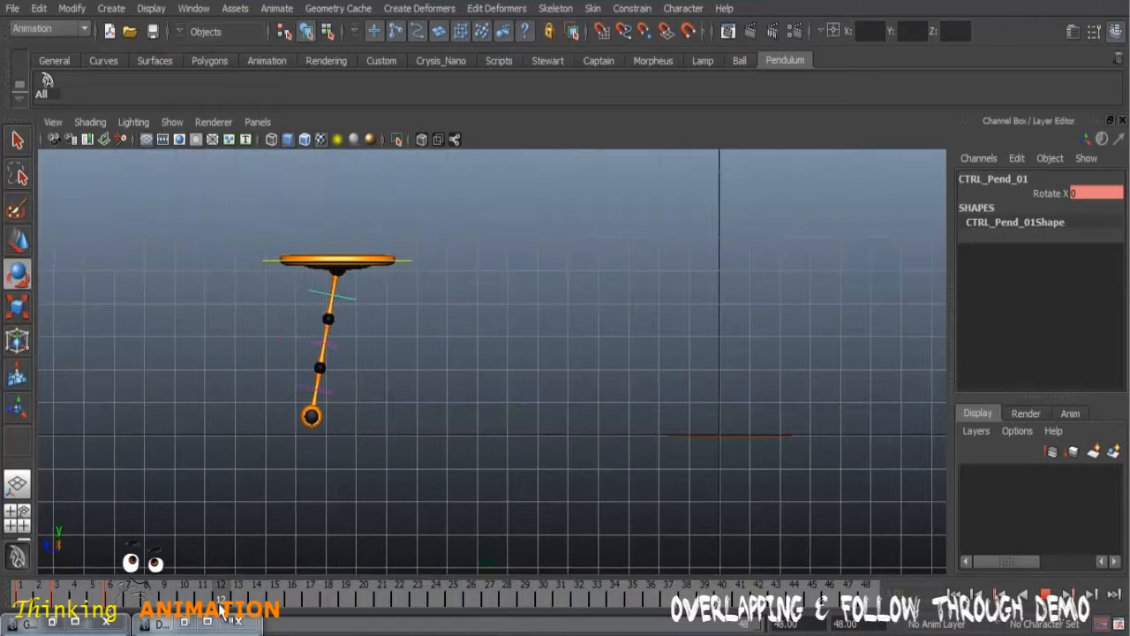
Step: Rotate the upper segment's control to about -30 in X at frame 15, and scrub on to frame 30
{"action": "left_click_drag", "start_coordinate": [221, 606], "coordinate": [276, 603]}
{"action": "left_click_drag", "start_coordinate": [494, 308], "coordinate": [406, 344]}
{"action": "mouse_move", "coordinate": [177, 597]}
{"action": "left_mouse_down"}
{"action": "mouse_move", "coordinate": [10, 596]}
{"action": "mouse_move", "coordinate": [304, 596]}
{"action": "mouse_move", "coordinate": [86, 600]}
{"action": "mouse_move", "coordinate": [300, 608]}
{"action": "mouse_move", "coordinate": [40, 600]}
{"action": "mouse_move", "coordinate": [313, 600]}
{"action": "mouse_move", "coordinate": [503, 618]}
{"action": "mouse_move", "coordinate": [494, 618]}
{"action": "mouse_move", "coordinate": [459, 609]}
{"action": "mouse_move", "coordinate": [543, 609]}
{"action": "left_mouse_up"}
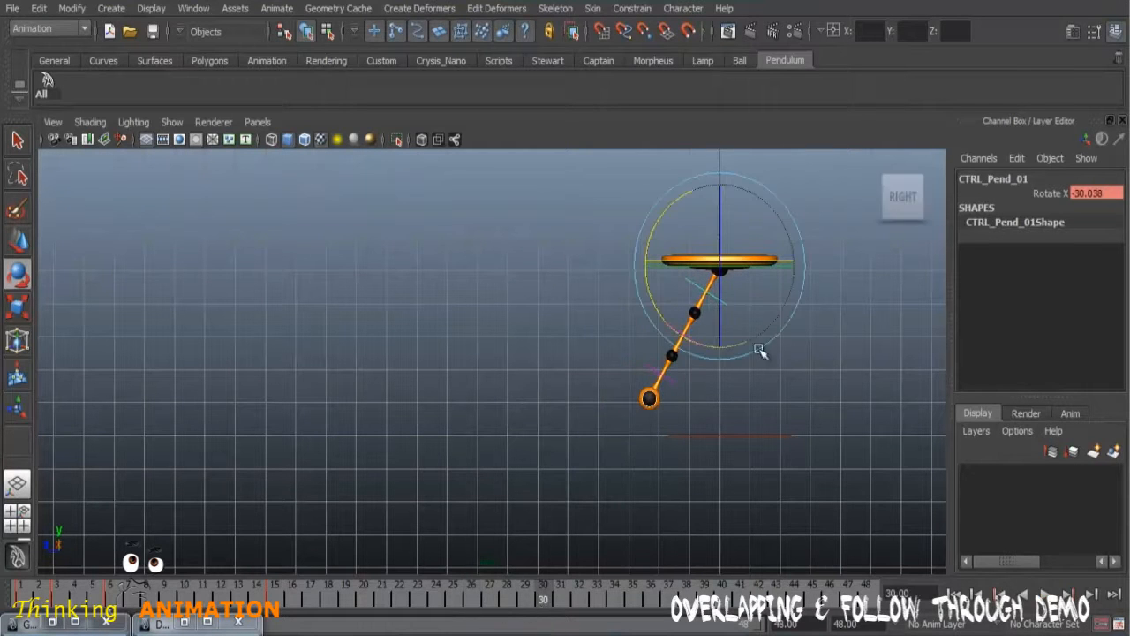
Step: Examine the main control's Translate Z curve in the Graph Editor near its slow-down, stop at frame 25, and minimize the editor
{"action": "left_click", "coordinate": [853, 268]}
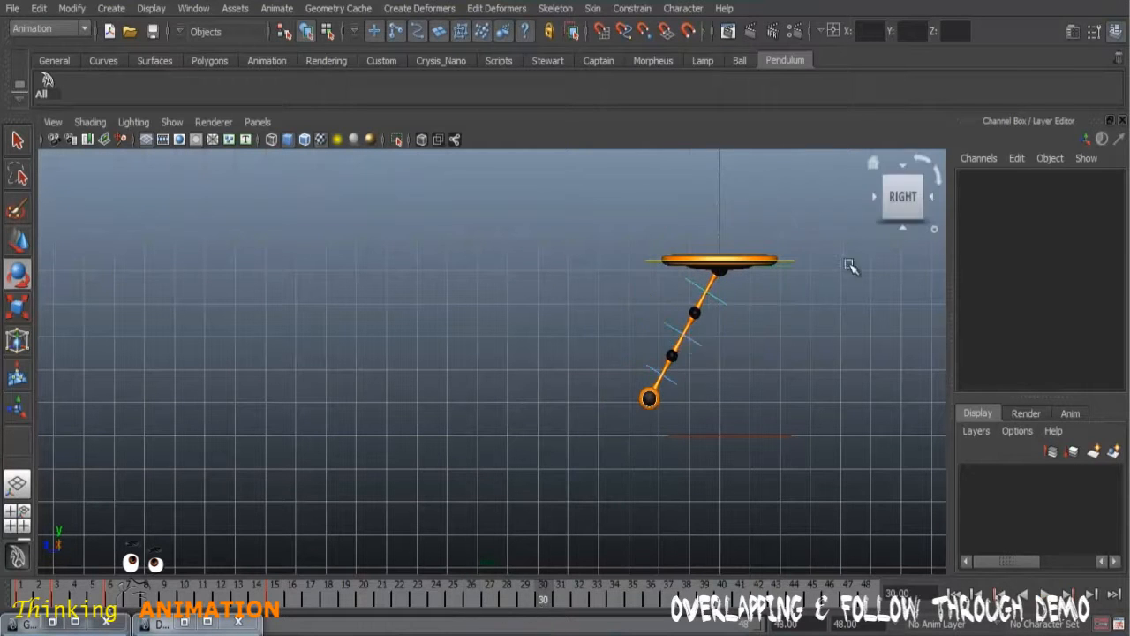
{"action": "left_click", "coordinate": [788, 260]}
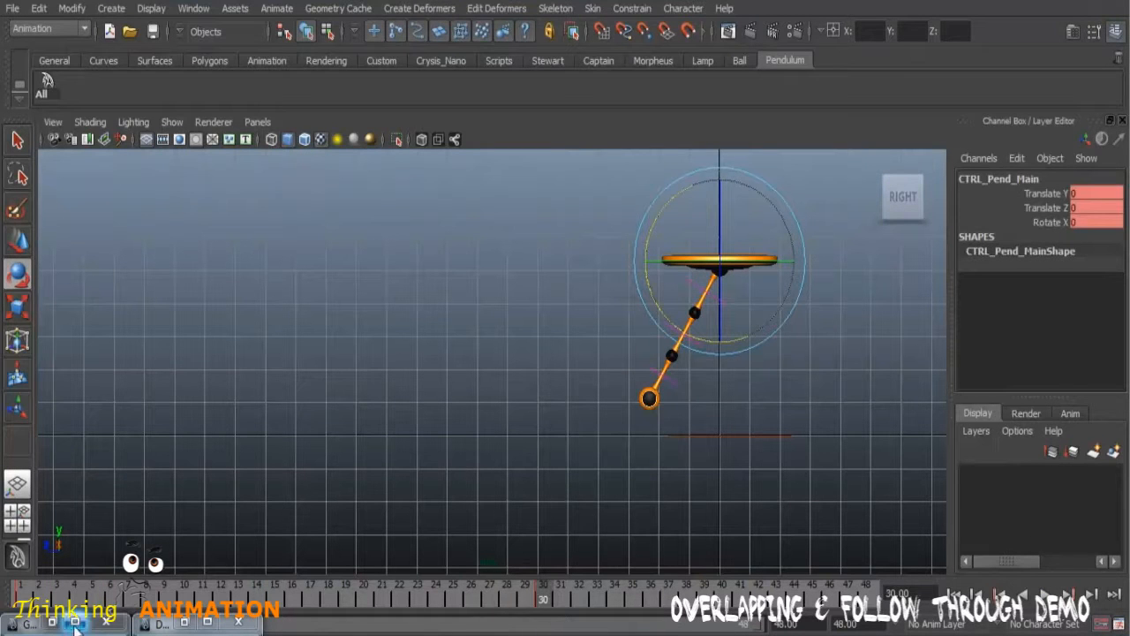
{"action": "left_click", "coordinate": [31, 623]}
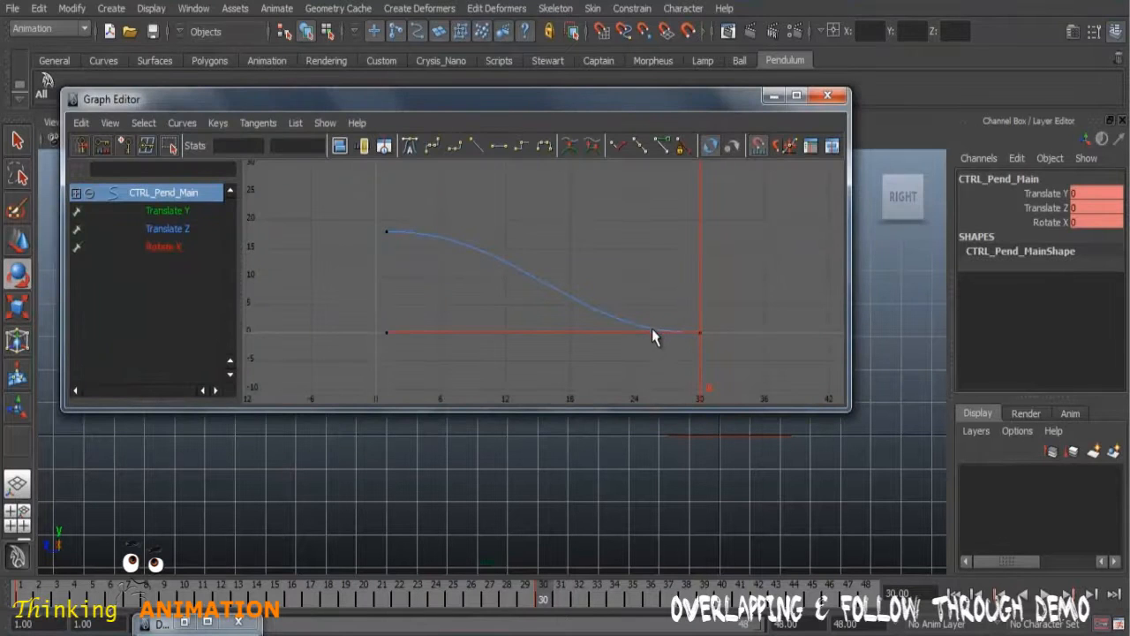
{"action": "left_click_drag", "start_coordinate": [519, 603], "coordinate": [471, 598]}
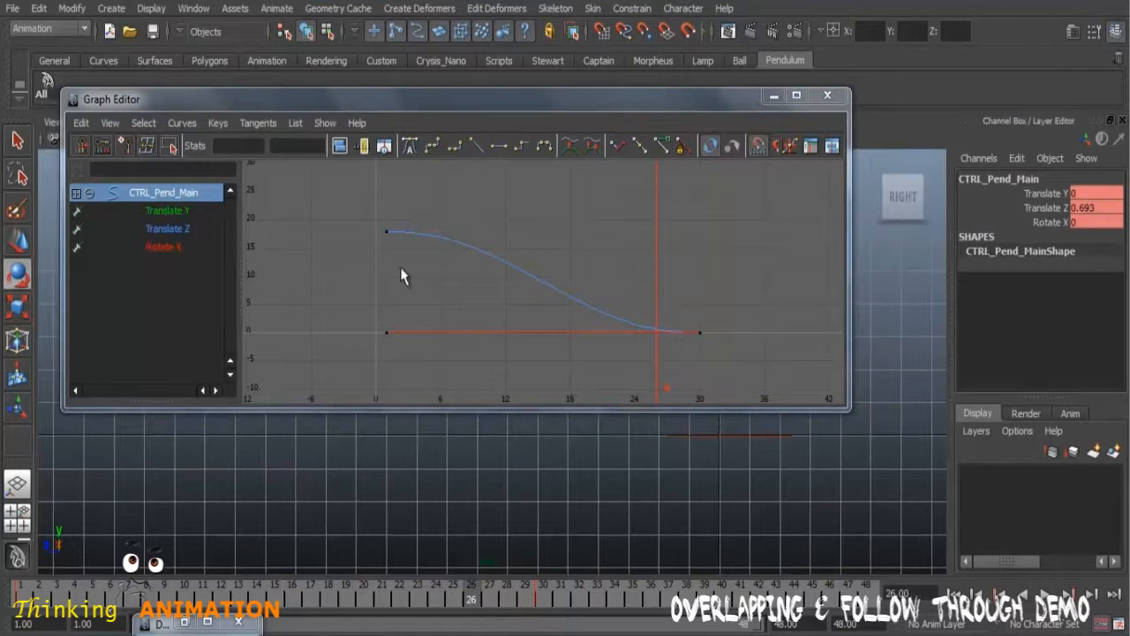
{"action": "left_click", "coordinate": [175, 231]}
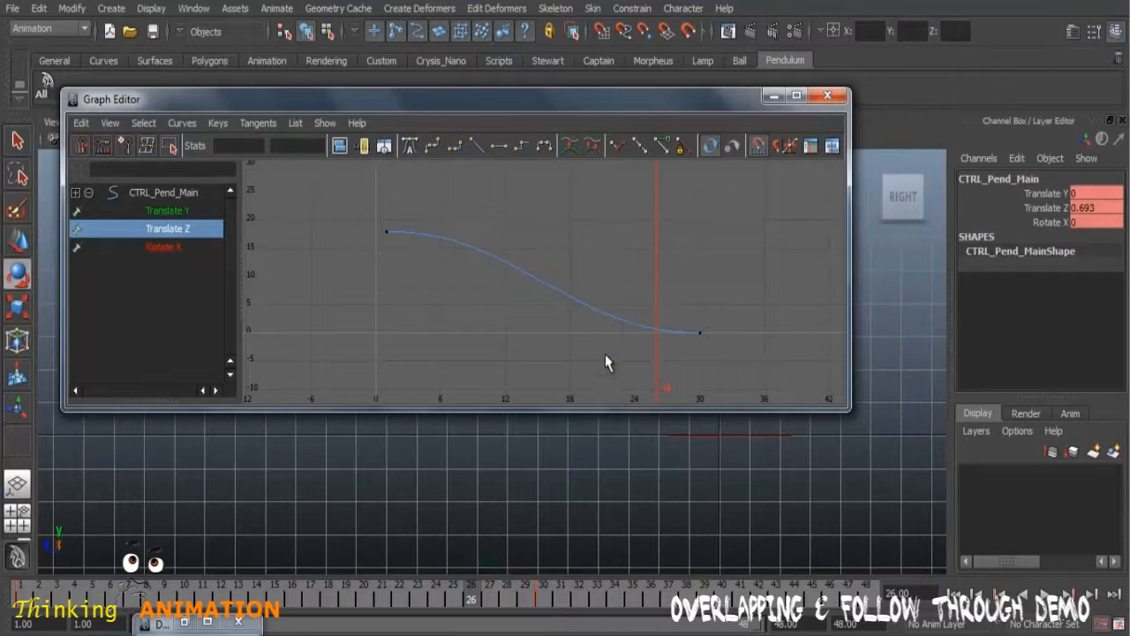
{"action": "double_click", "coordinate": [473, 597]}
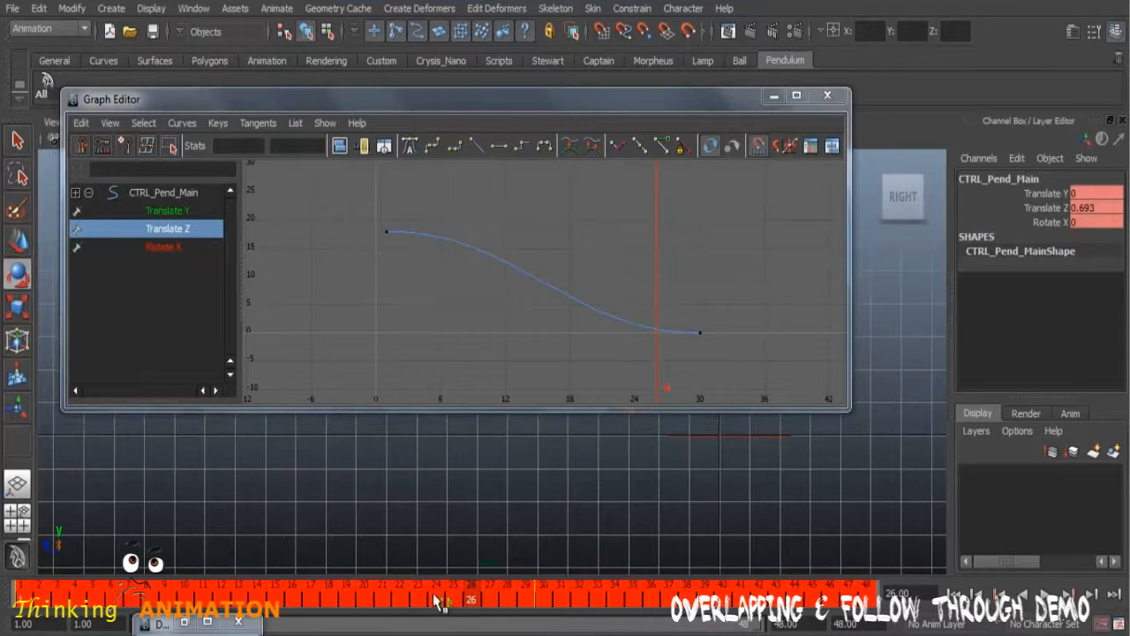
{"action": "left_click_drag", "start_coordinate": [580, 604], "coordinate": [456, 598]}
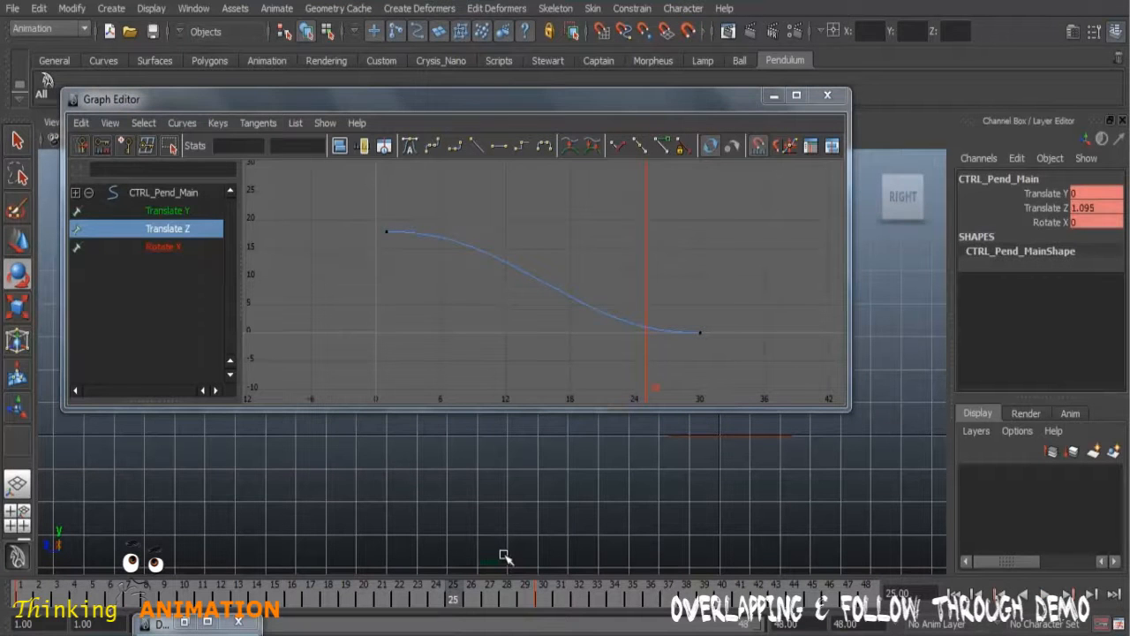
{"action": "left_click", "coordinate": [773, 94]}
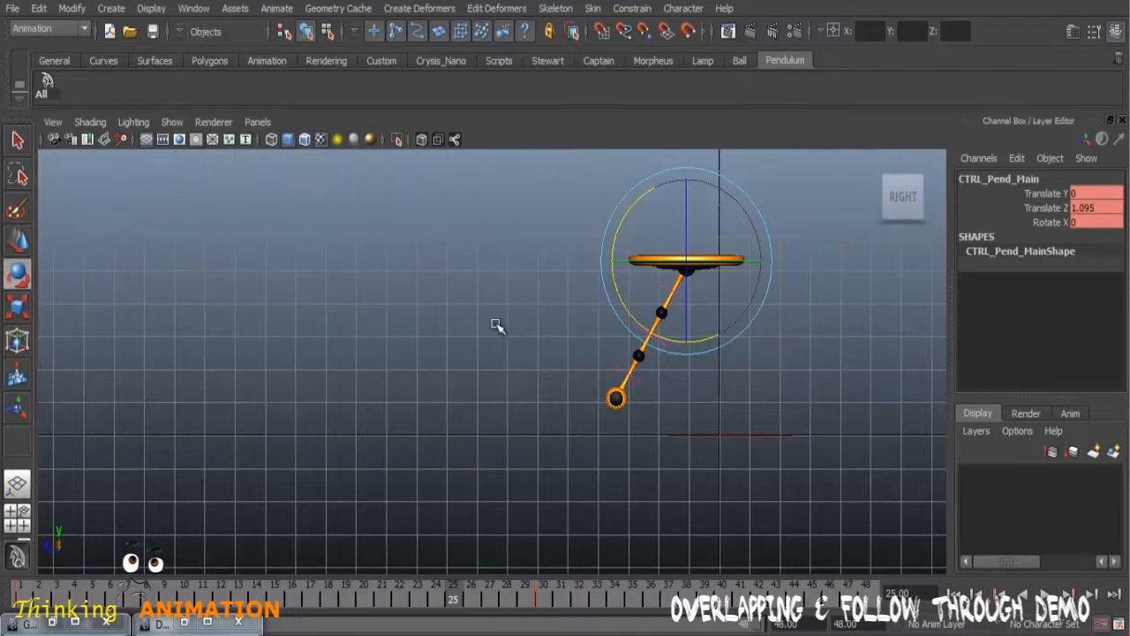
Step: Select CTRL_Pend_01 and rotate it to about -17.6 in X at frame 25
{"action": "left_click", "coordinate": [550, 318]}
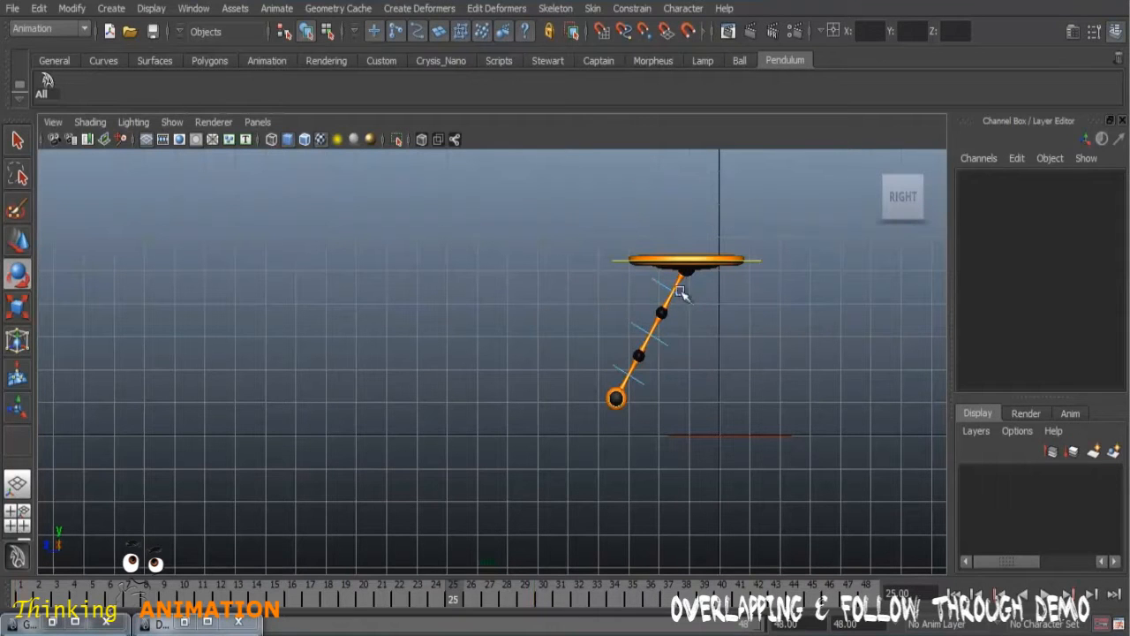
{"action": "left_click", "coordinate": [655, 279]}
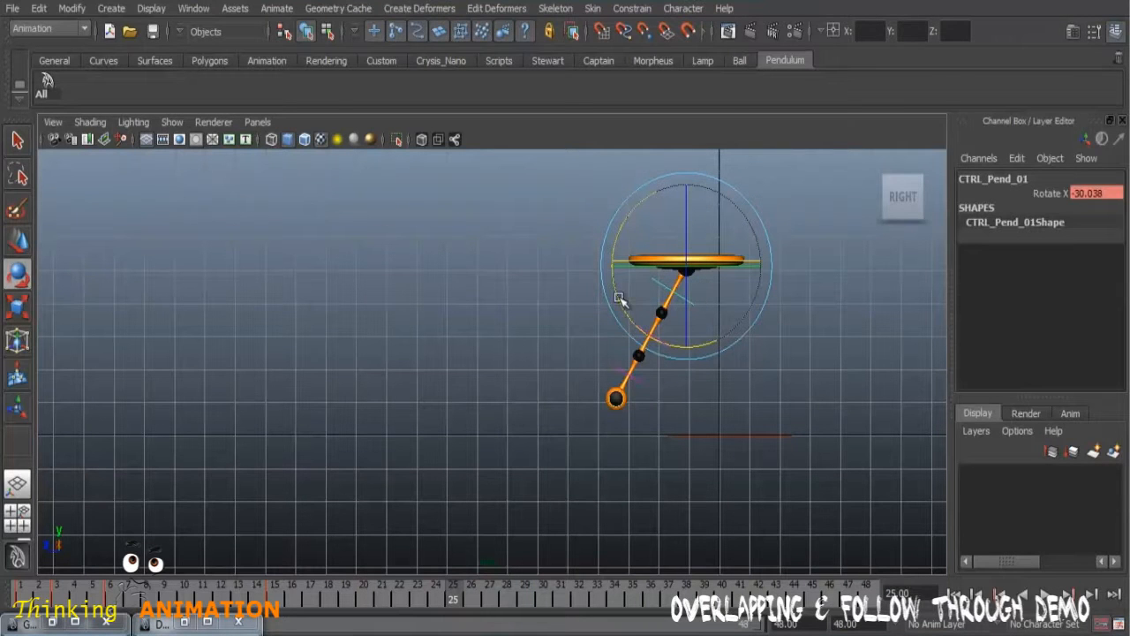
{"action": "left_click_drag", "start_coordinate": [623, 303], "coordinate": [626, 308]}
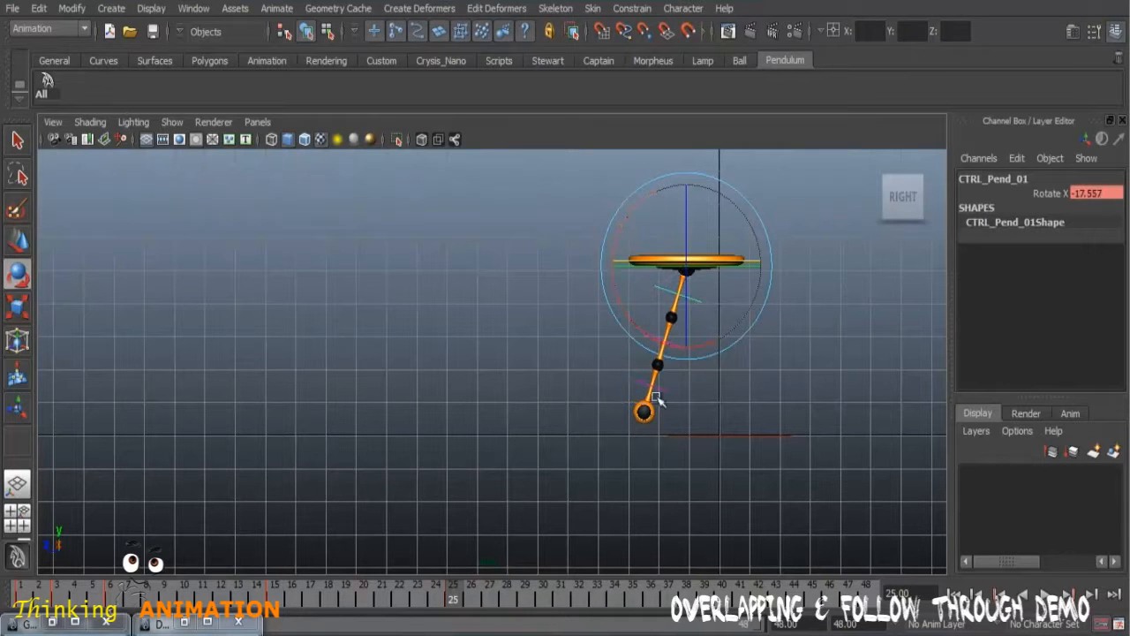
Step: Scrub back to frame 16, select the main control with the Select tool active, and close the Tool Settings
{"action": "left_click_drag", "start_coordinate": [415, 609], "coordinate": [297, 582]}
{"action": "left_click", "coordinate": [600, 265]}
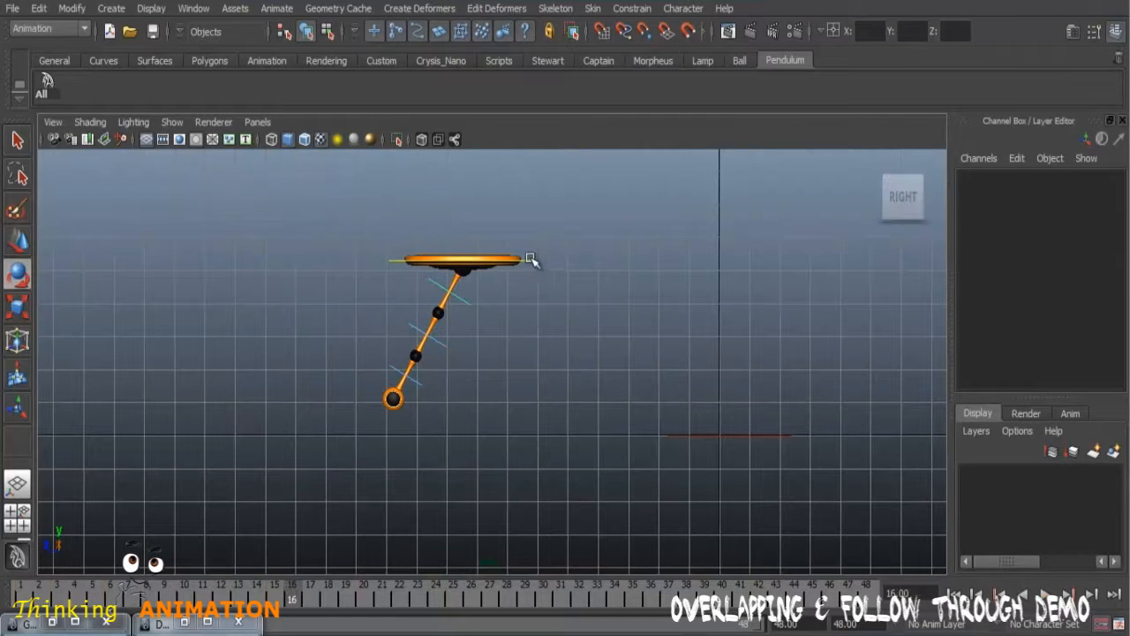
{"action": "left_click", "coordinate": [546, 259]}
{"action": "double_click", "coordinate": [25, 143]}
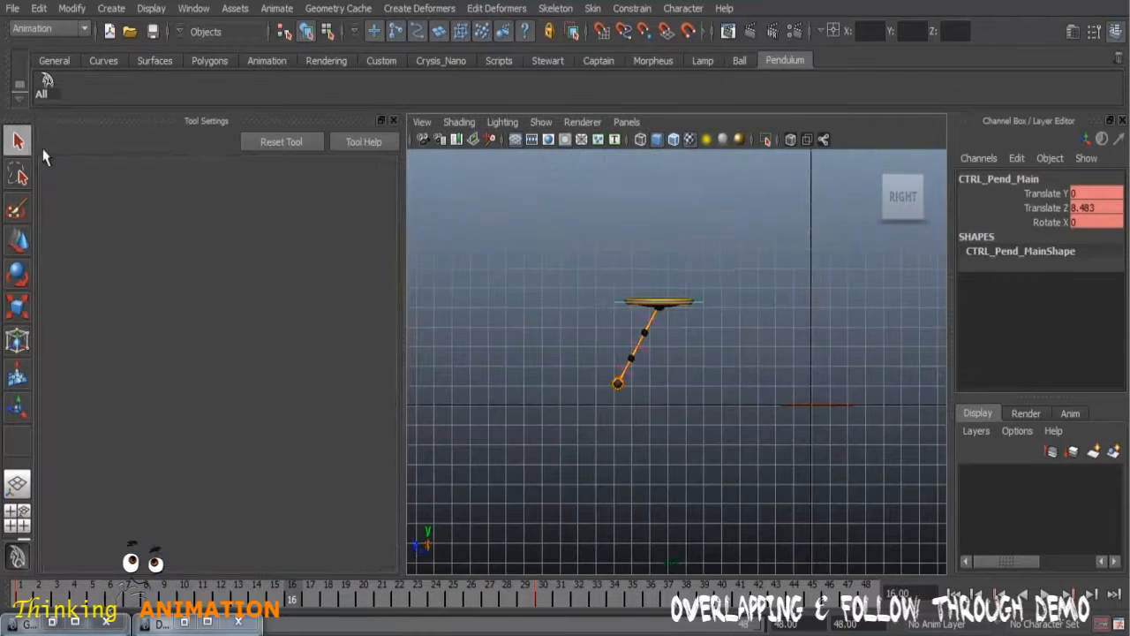
{"action": "left_click", "coordinate": [394, 121]}
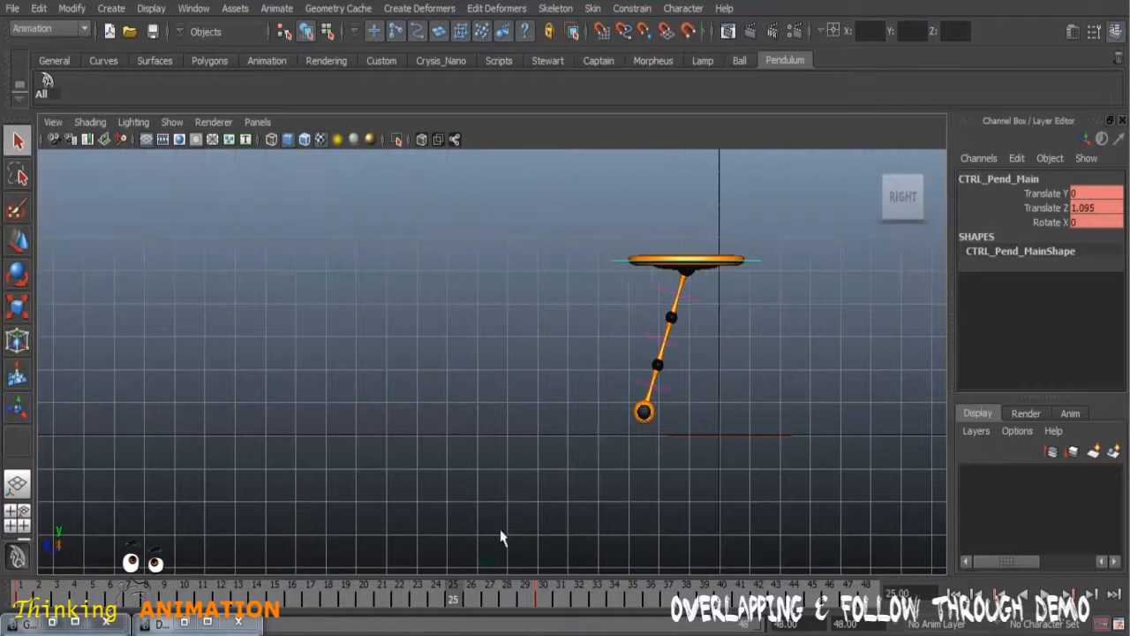
Step: Select CTRL_Pend_01 and rotate it to about 37 in X at frame 40
{"action": "left_click", "coordinate": [693, 303]}
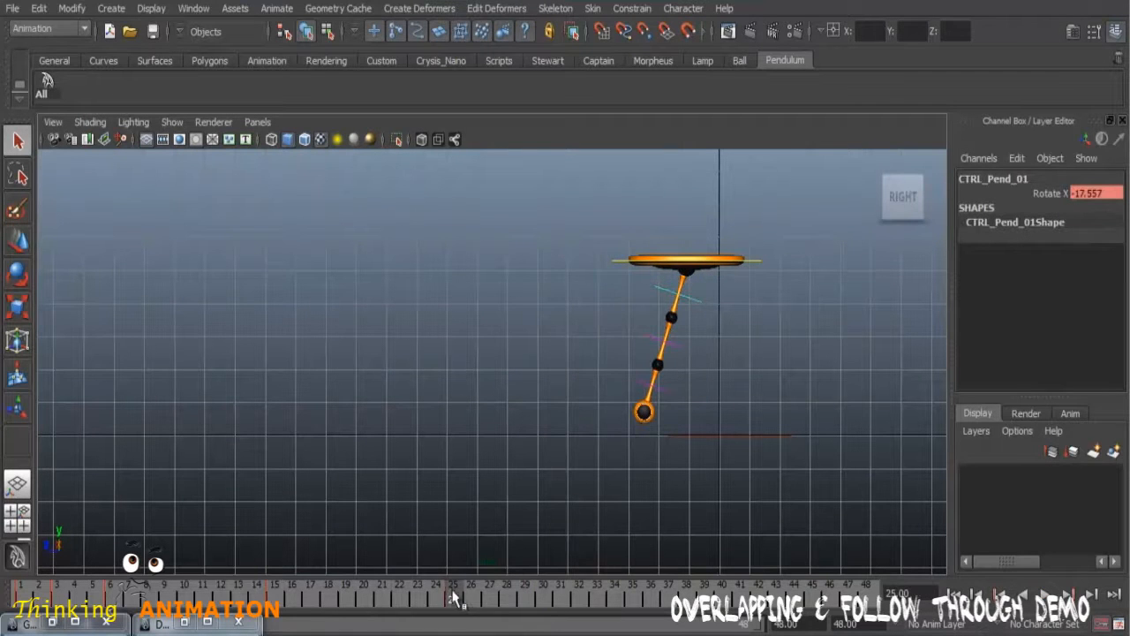
{"action": "left_click_drag", "start_coordinate": [549, 601], "coordinate": [643, 606]}
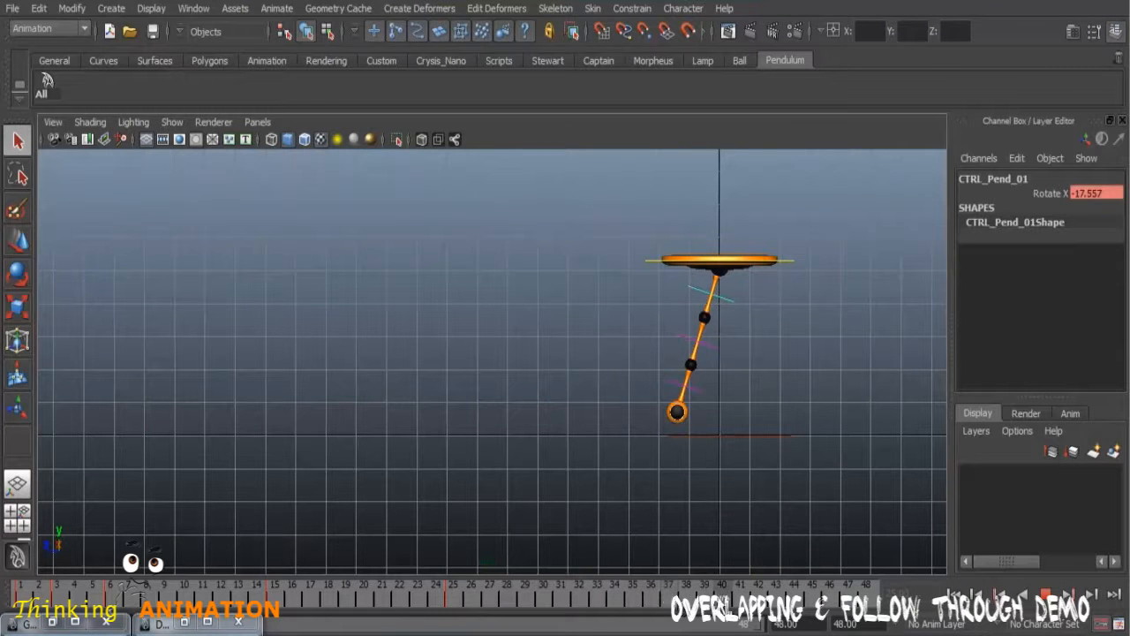
{"action": "left_click_drag", "start_coordinate": [724, 603], "coordinate": [724, 602]}
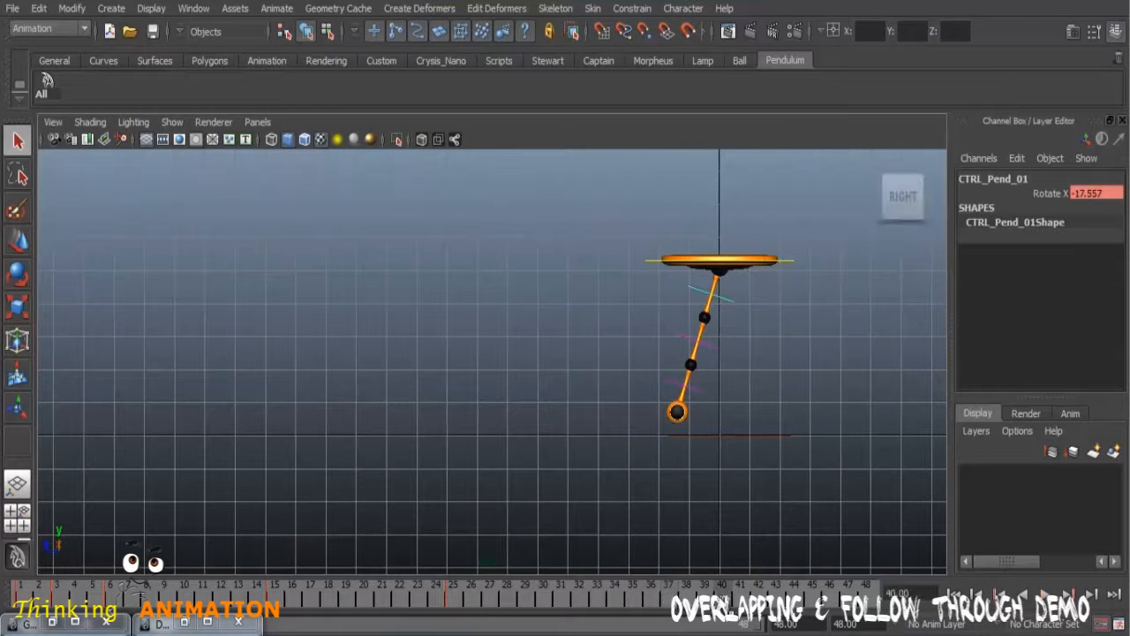
{"action": "left_click", "coordinate": [27, 278]}
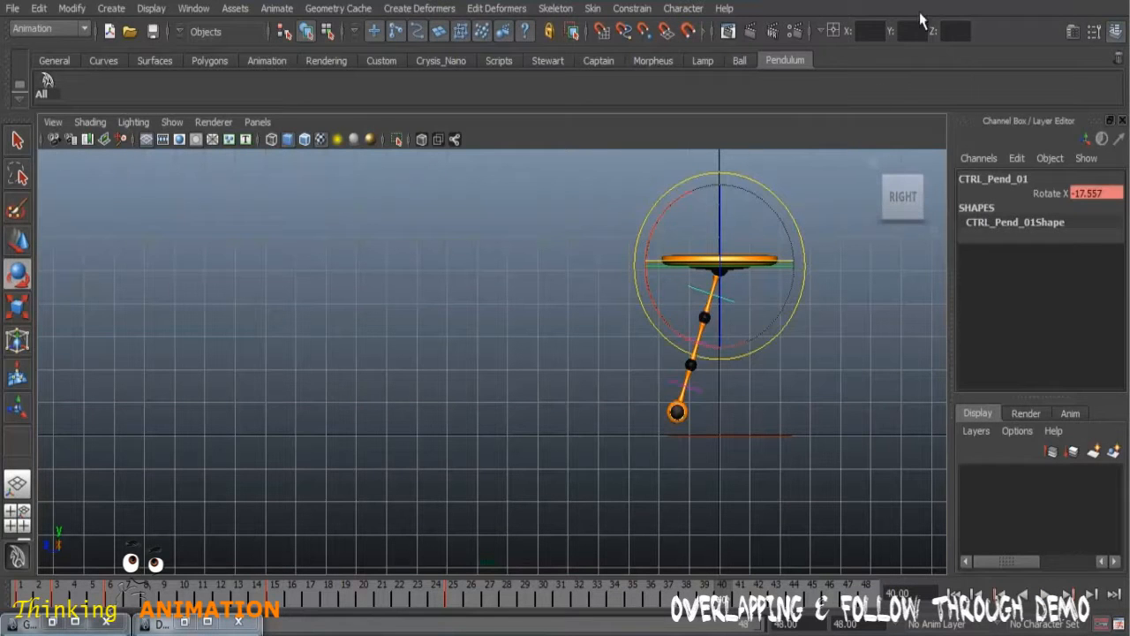
{"action": "left_click_drag", "start_coordinate": [662, 212], "coordinate": [668, 291]}
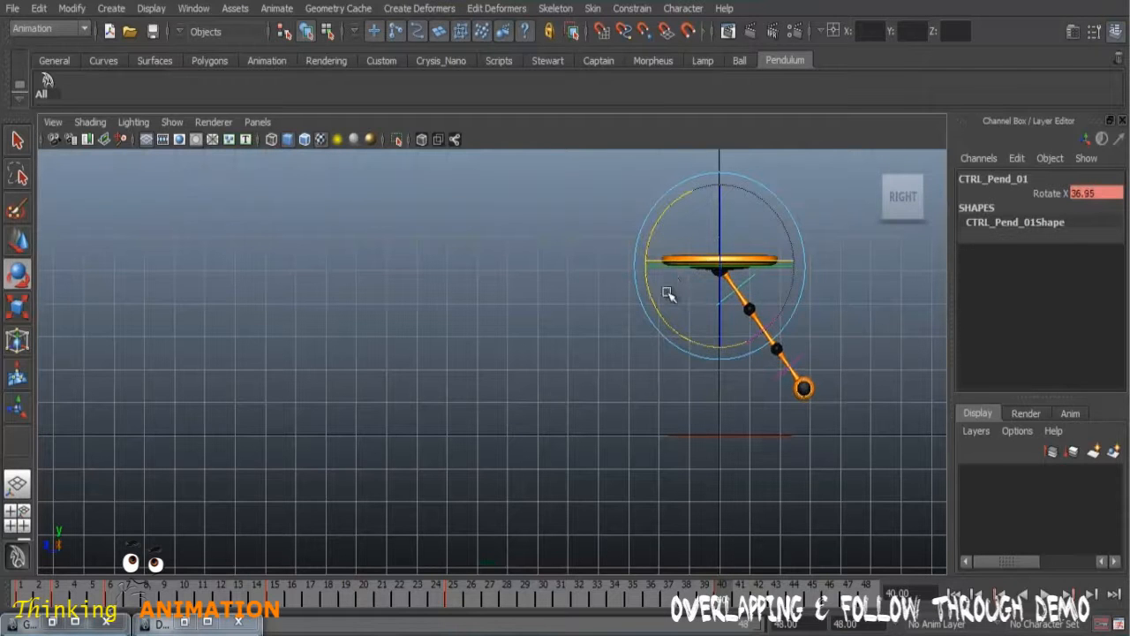
Step: Play and scrub through the swing up to frame 40, watch it as a playblast, and close the playblast window
{"action": "key", "text": "alt+v"}
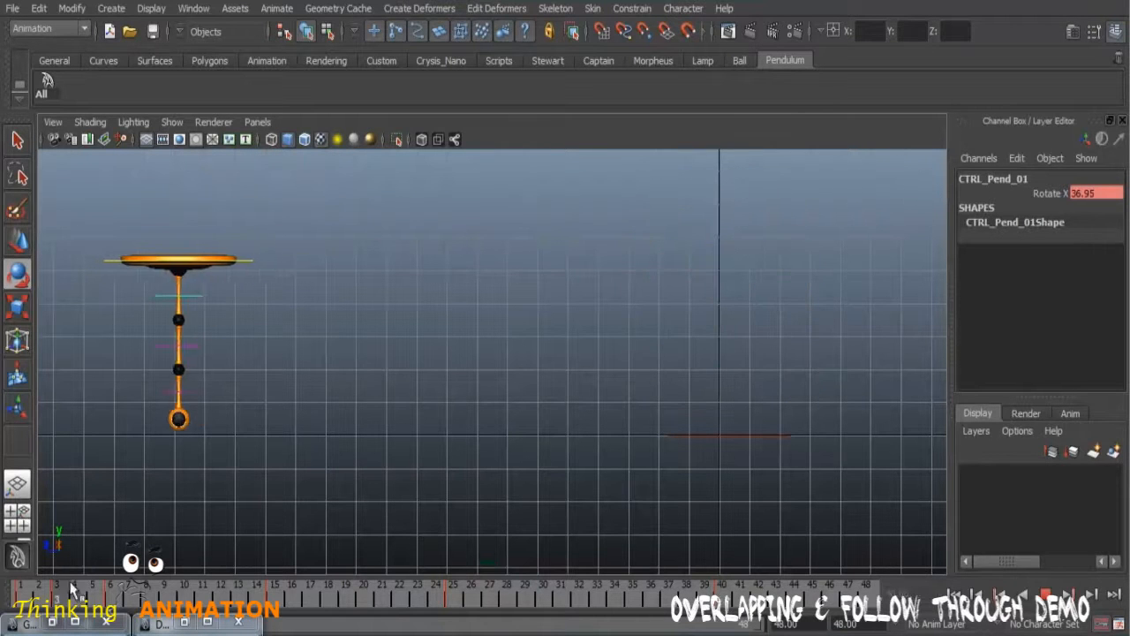
{"action": "left_click_drag", "start_coordinate": [446, 600], "coordinate": [720, 599]}
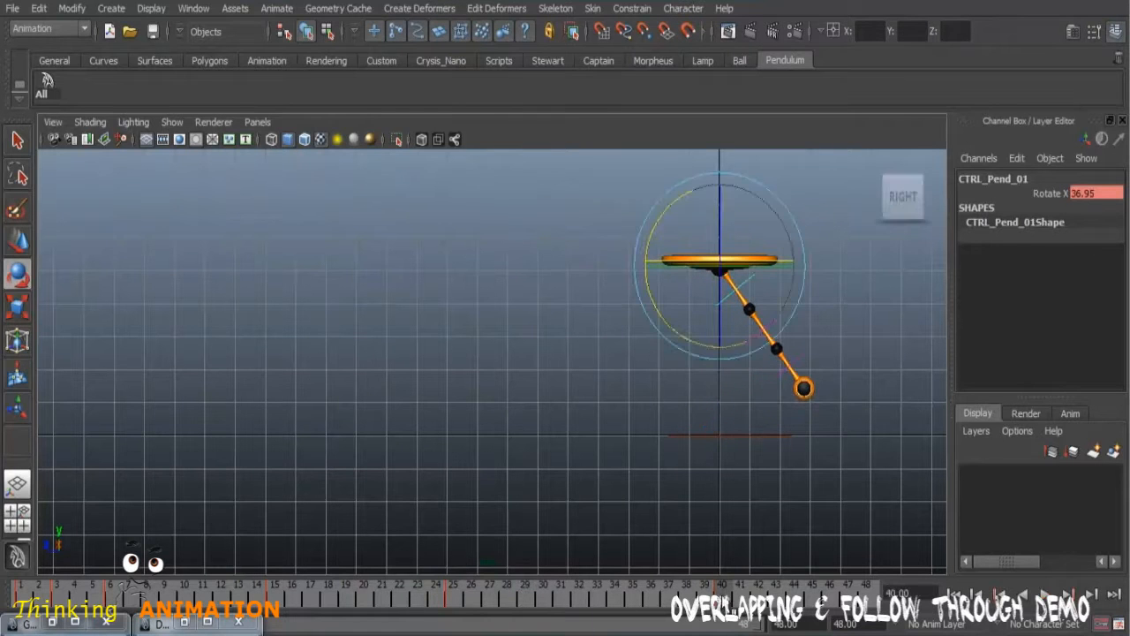
{"action": "right_click", "coordinate": [720, 598]}
{"action": "left_click", "coordinate": [760, 585]}
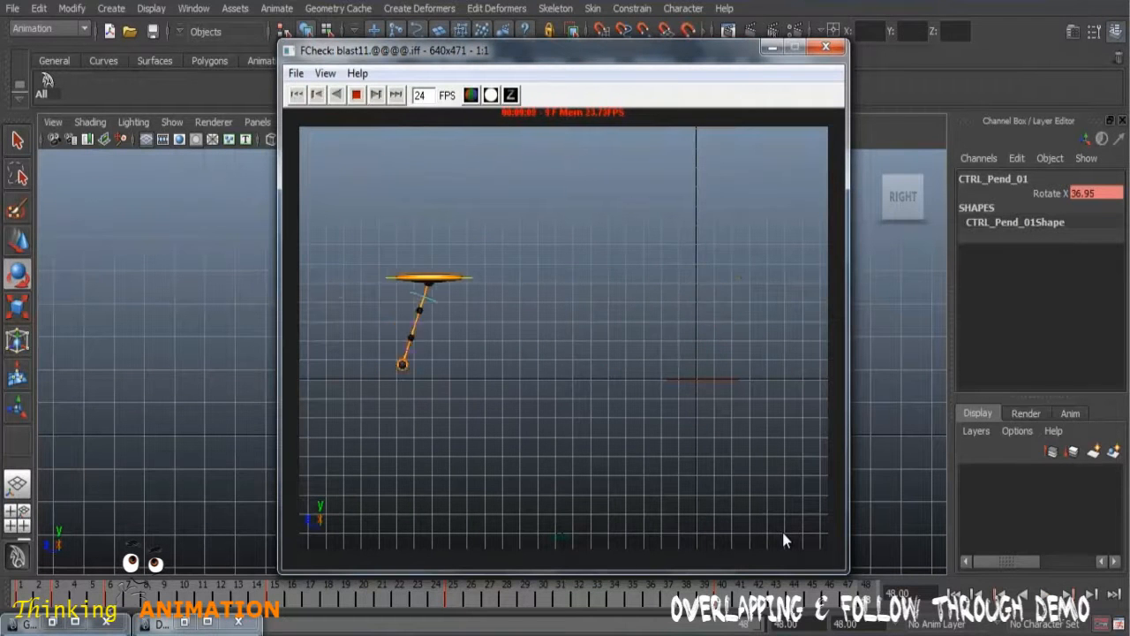
{"action": "mouse_move", "coordinate": [899, 203]}
{"action": "left_click", "coordinate": [826, 47]}
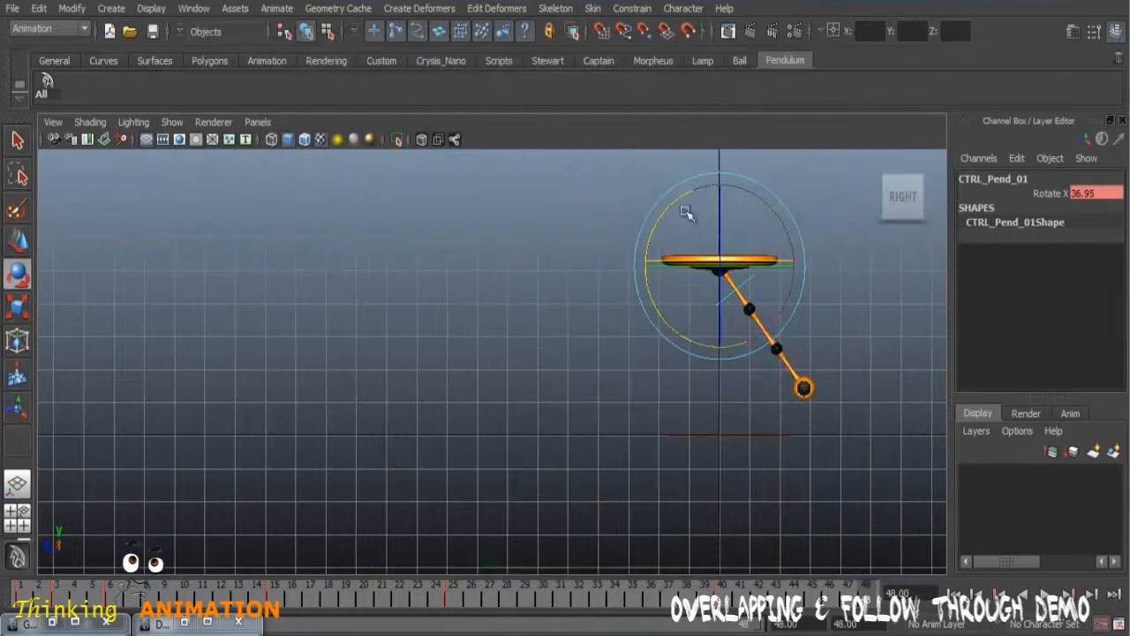
Step: Frame CTRL_Pend_01's Rotate X curve in the Graph Editor, try an adjustment near frame 6, and undo it
{"action": "left_click", "coordinate": [53, 621]}
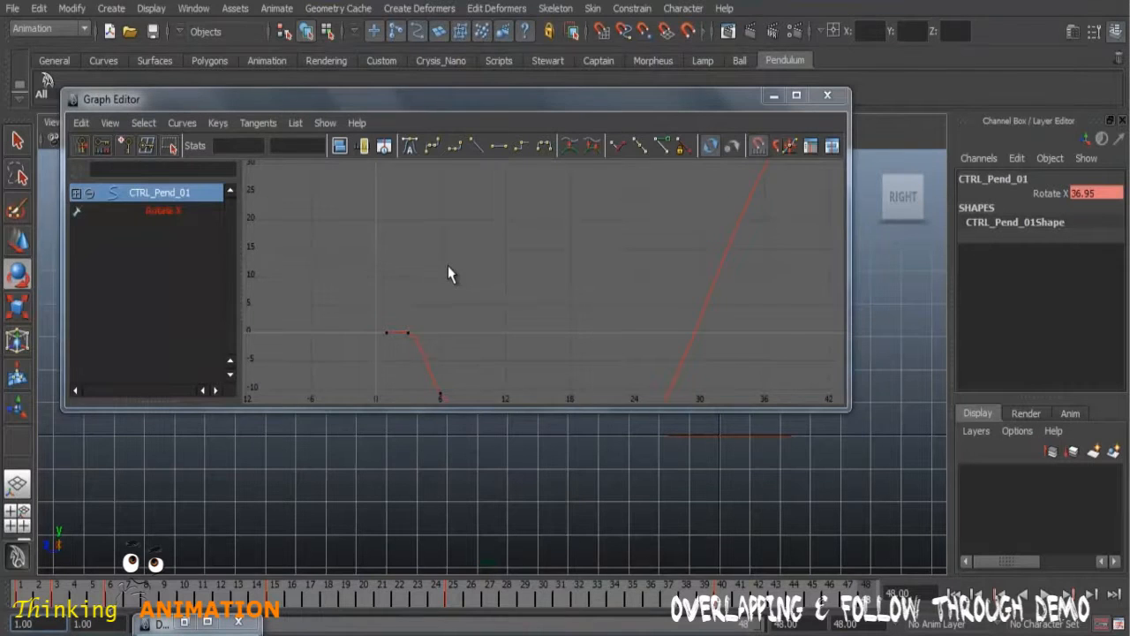
{"action": "key", "text": "a"}
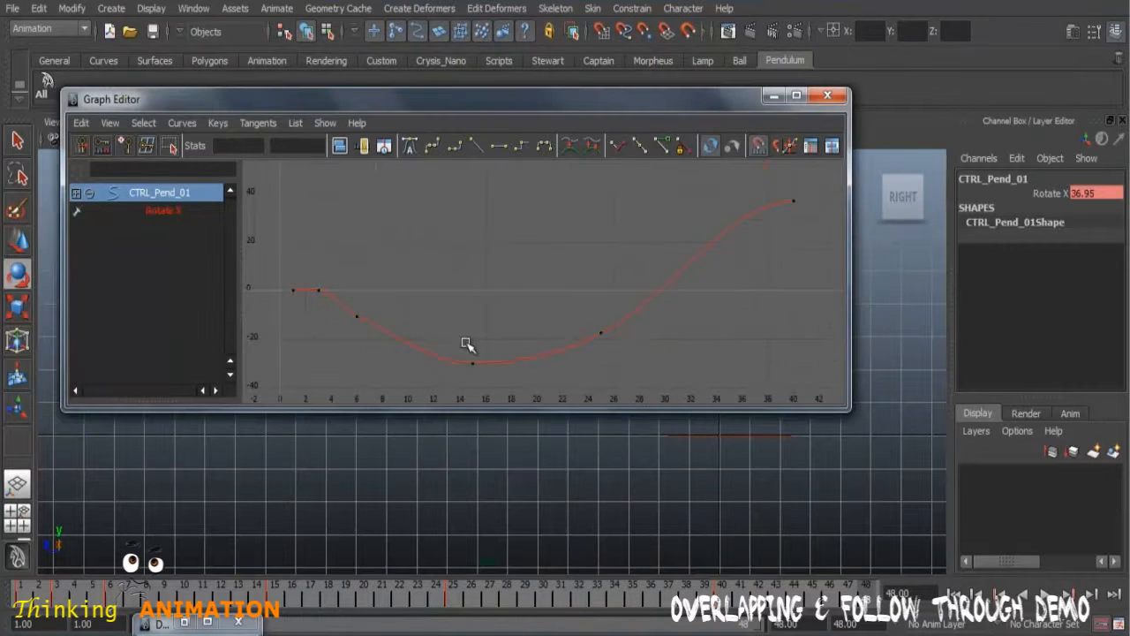
{"action": "scroll", "coordinate": [424, 329], "scroll_direction": "up", "scroll_amount": 3}
{"action": "scroll", "coordinate": [432, 326], "scroll_direction": "down", "scroll_amount": 3}
{"action": "left_click", "coordinate": [388, 336]}
{"action": "left_click", "coordinate": [413, 315]}
{"action": "left_click", "coordinate": [337, 301]}
{"action": "middle_click_drag", "start_coordinate": [368, 329], "coordinate": [381, 341]}
{"action": "key", "text": "ctrl+z"}
Step: Steepen the tangent of the frame 6 key on the Rotate X curve so the descent toward frame 15 is smoother
{"action": "left_click", "coordinate": [425, 297]}
{"action": "left_click_drag", "start_coordinate": [354, 308], "coordinate": [345, 335]}
{"action": "left_click_drag", "start_coordinate": [415, 314], "coordinate": [392, 356]}
{"action": "left_click", "coordinate": [403, 315]}
{"action": "left_click_drag", "start_coordinate": [403, 315], "coordinate": [403, 354]}
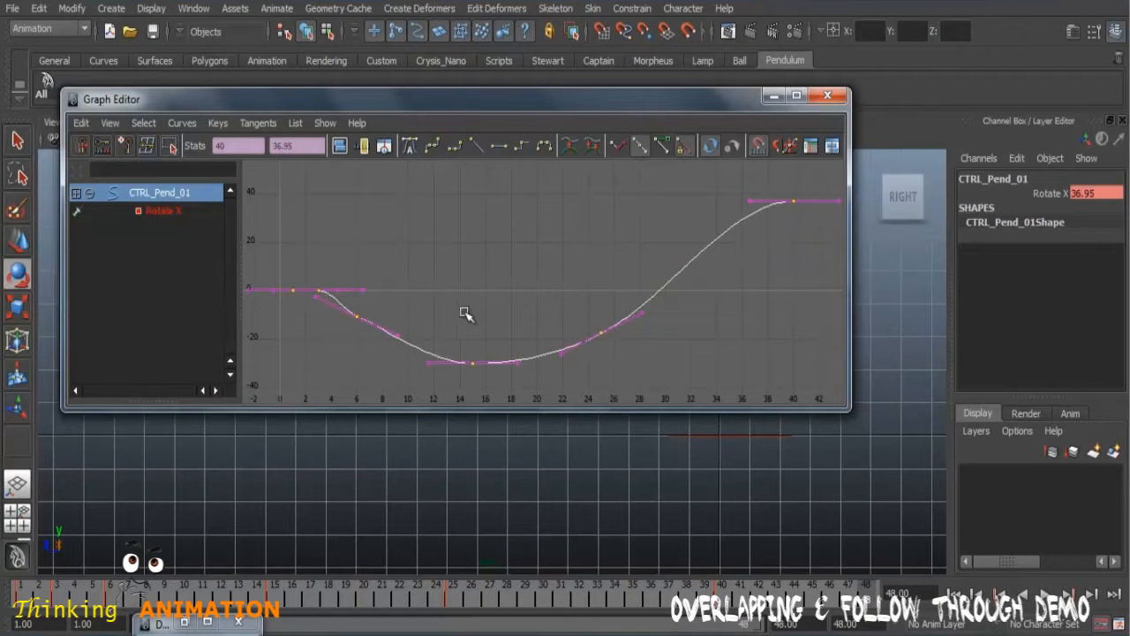
{"action": "scroll", "coordinate": [467, 313], "scroll_direction": "up", "scroll_amount": 2}
{"action": "scroll", "coordinate": [476, 307], "scroll_direction": "down", "scroll_amount": 2}
{"action": "middle_click_drag", "start_coordinate": [496, 291], "coordinate": [571, 247], "text": "alt"}
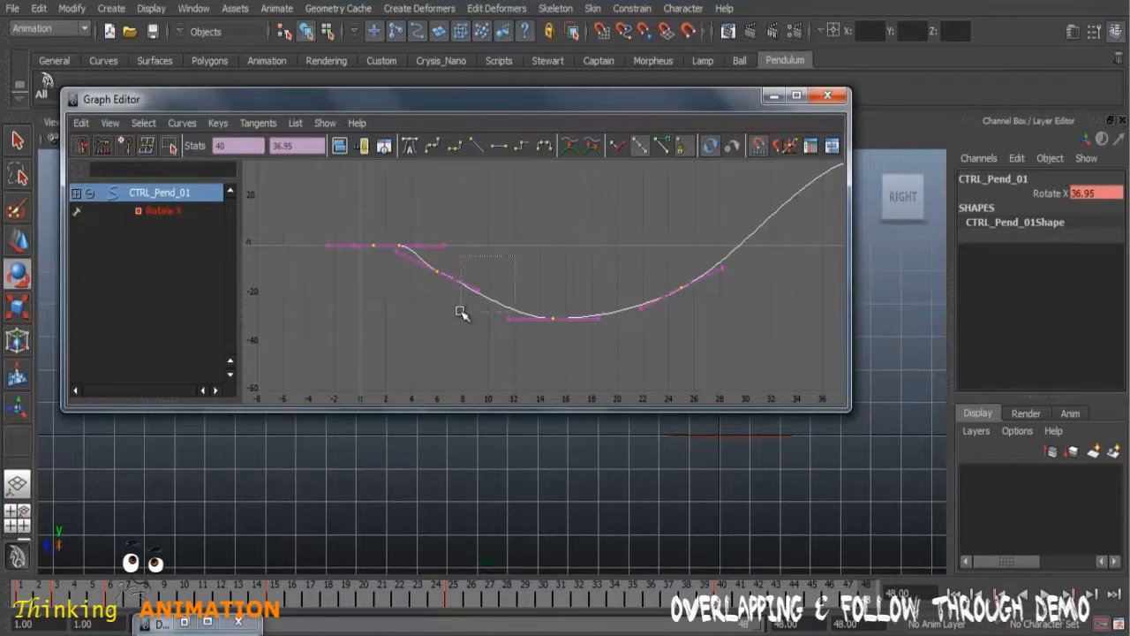
{"action": "left_click_drag", "start_coordinate": [461, 309], "coordinate": [461, 311]}
{"action": "middle_click_drag", "start_coordinate": [474, 310], "coordinate": [467, 318]}
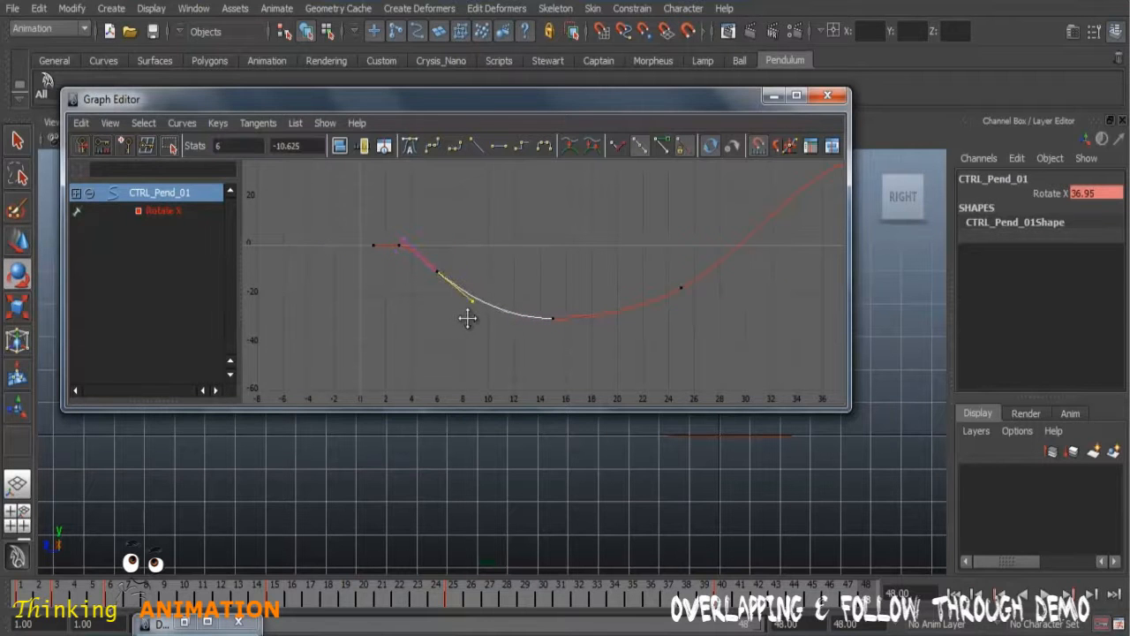
Step: Steepen the frame 25 key's outgoing tangent on the Rotate X curve and lower the frame 15 key to about -32.3
{"action": "middle_click_drag", "start_coordinate": [767, 319], "coordinate": [615, 355], "text": "alt"}
{"action": "mouse_move", "coordinate": [519, 294]}
{"action": "left_mouse_down"}
{"action": "mouse_move", "coordinate": [559, 341]}
{"action": "mouse_move", "coordinate": [520, 301]}
{"action": "left_mouse_up"}
{"action": "left_click", "coordinate": [578, 302]}
{"action": "left_click_drag", "start_coordinate": [520, 301], "coordinate": [566, 346]}
{"action": "left_click", "coordinate": [589, 336]}
{"action": "left_click", "coordinate": [572, 303]}
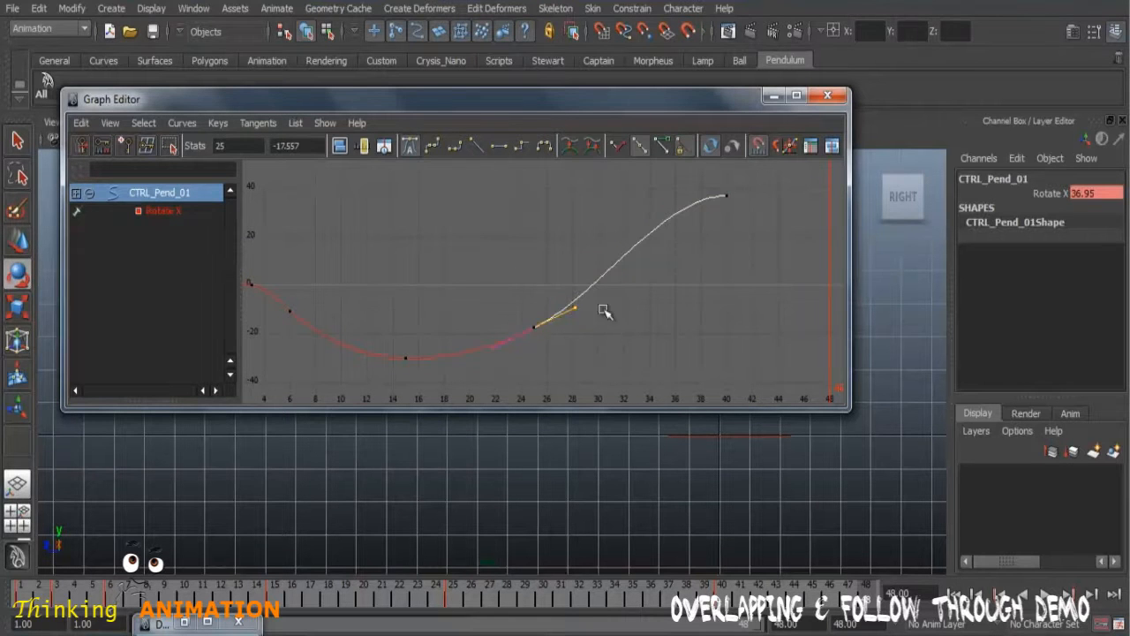
{"action": "middle_click_drag", "start_coordinate": [613, 302], "coordinate": [614, 295]}
{"action": "left_click_drag", "start_coordinate": [386, 346], "coordinate": [441, 378]}
{"action": "middle_click_drag", "start_coordinate": [408, 369], "coordinate": [408, 383]}
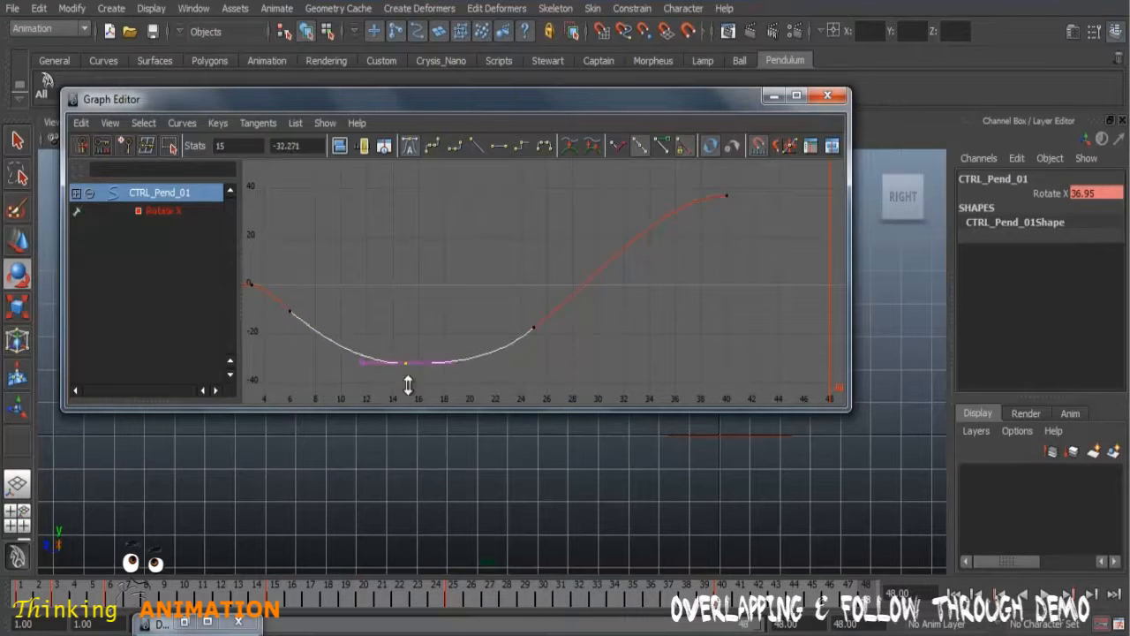
Step: Fine-tune the frame 25 key's tangent to smooth the rise toward frame 40, and minimize the Graph Editor
{"action": "left_click_drag", "start_coordinate": [512, 308], "coordinate": [564, 357]}
{"action": "left_click", "coordinate": [576, 298]}
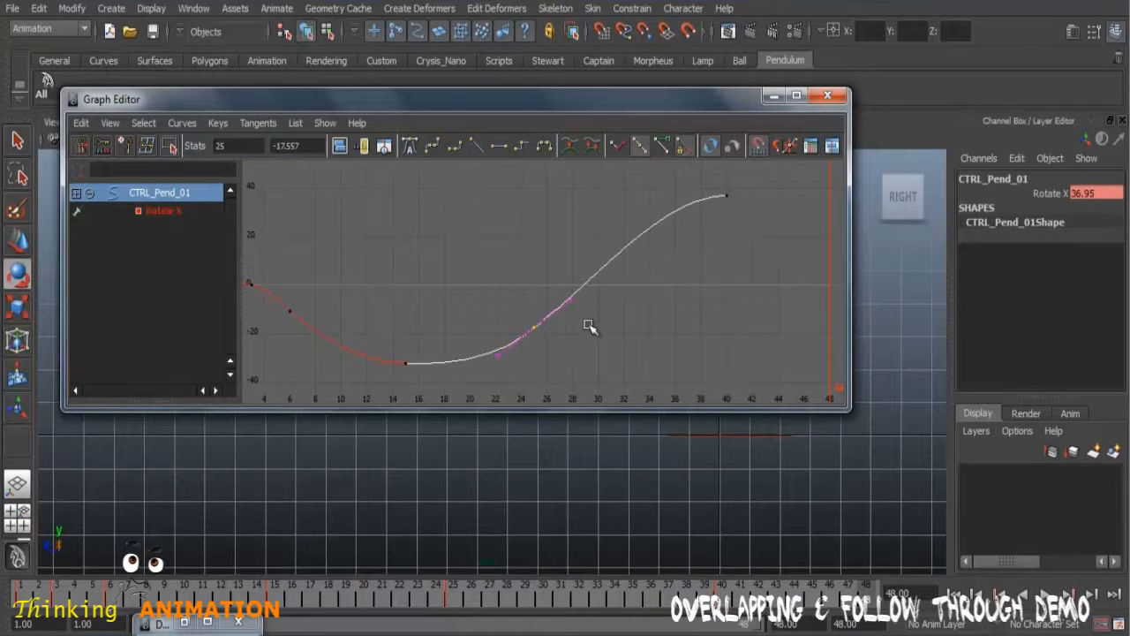
{"action": "middle_click_drag", "start_coordinate": [555, 323], "coordinate": [577, 323]}
{"action": "key", "text": "ctrl+z"}
{"action": "left_click_drag", "start_coordinate": [556, 262], "coordinate": [585, 313]}
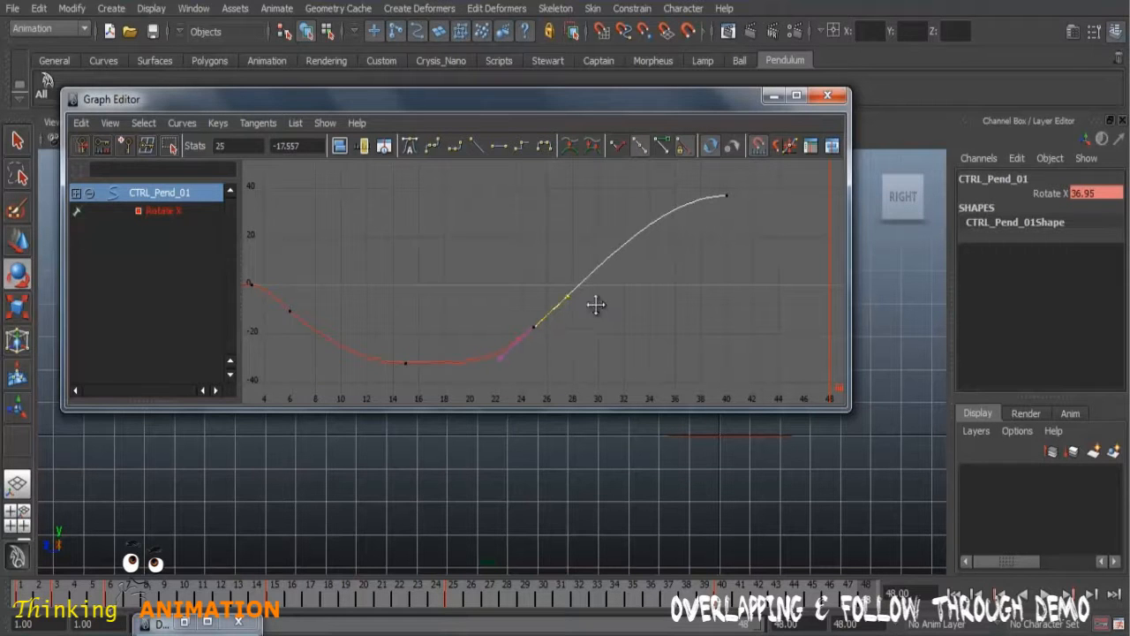
{"action": "middle_click_drag", "start_coordinate": [594, 304], "coordinate": [598, 310]}
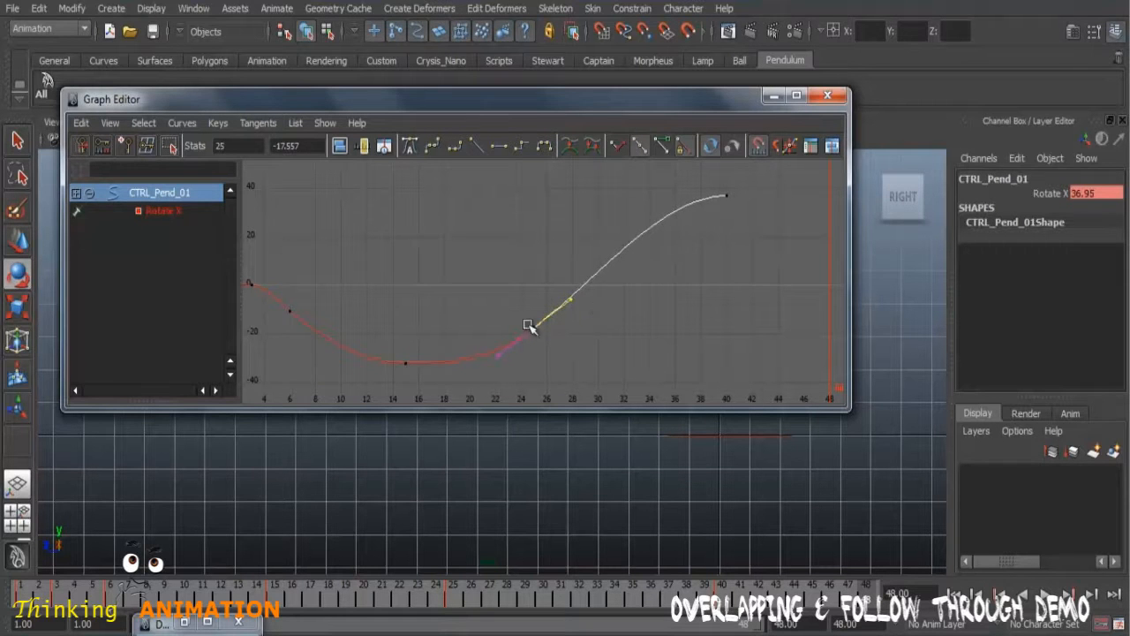
{"action": "left_click", "coordinate": [772, 95]}
Step: Playblast the animation to check the smoothed swing, and close the playblast window
{"action": "left_click", "coordinate": [724, 497]}
{"action": "right_click", "coordinate": [751, 602]}
{"action": "left_click", "coordinate": [764, 587]}
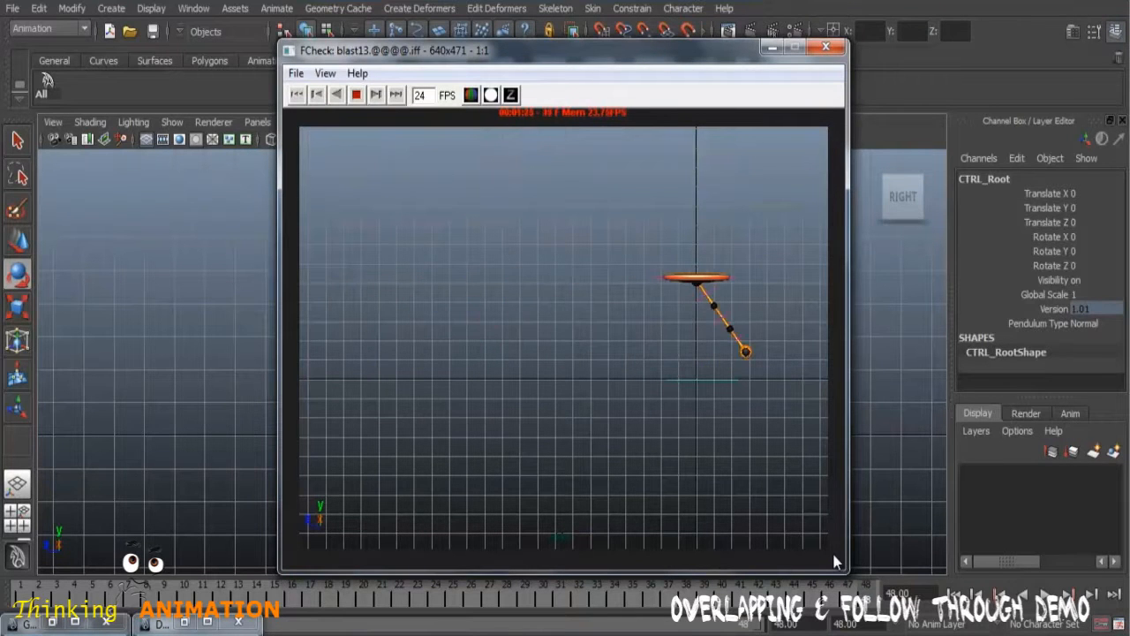
{"action": "left_click", "coordinate": [825, 46]}
Step: Reselect CTRL_Pend_01 and extend the playback range to end at frame 100
{"action": "left_click", "coordinate": [829, 316]}
{"action": "left_click", "coordinate": [748, 279]}
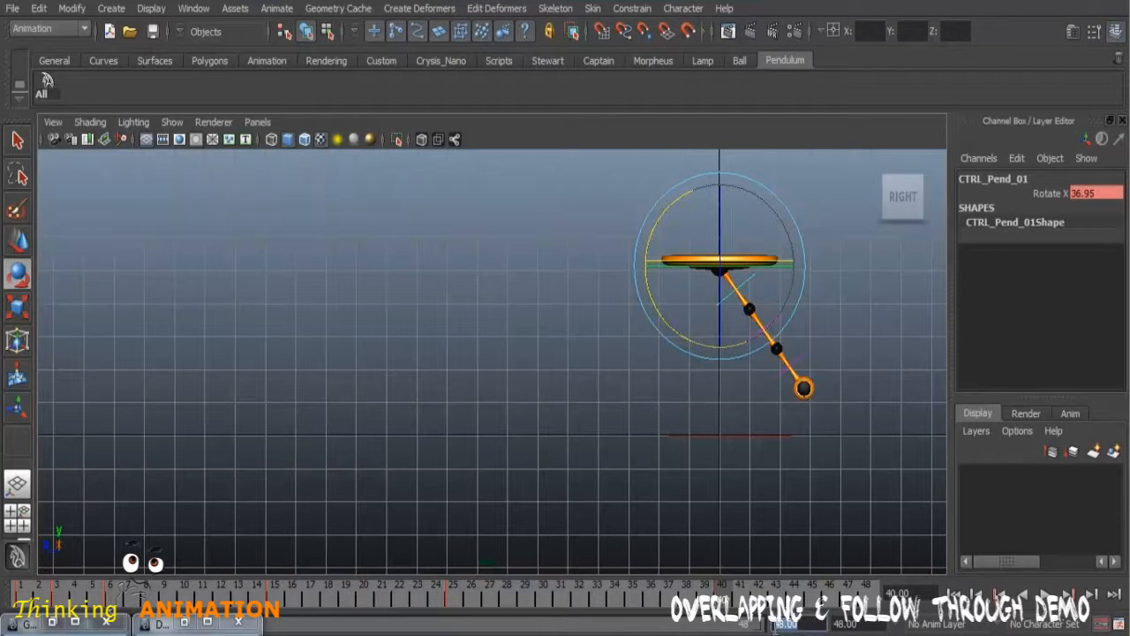
{"action": "key", "text": "Return"}
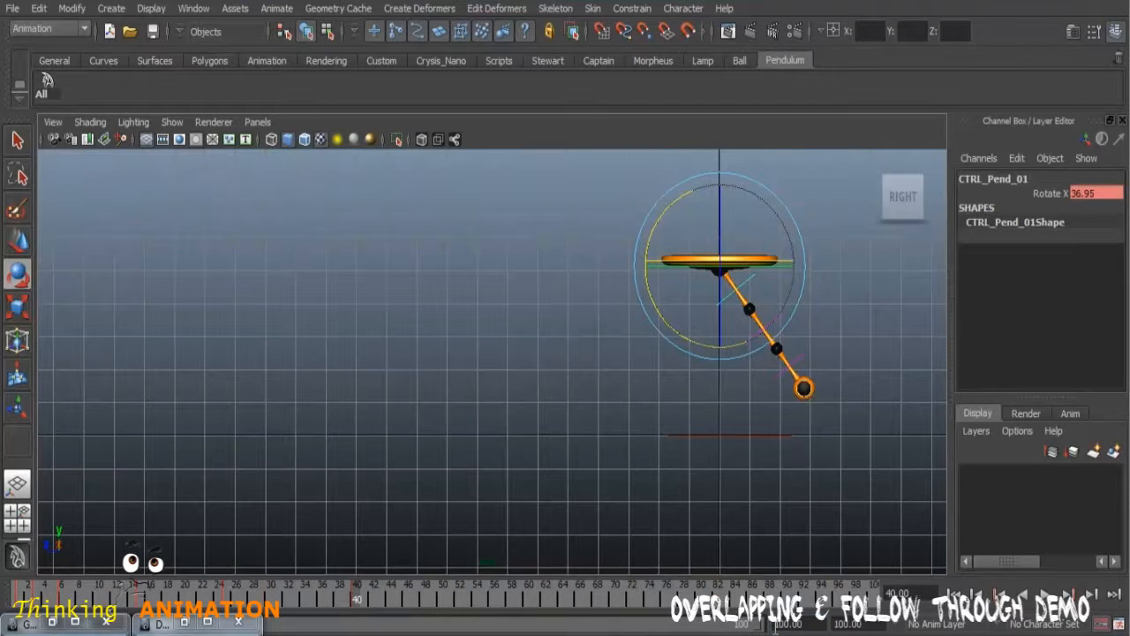
Step: Rotate CTRL_Pend_01 to about -29.8 in X at frame 50 and about 24 in X at frame 60
{"action": "left_click_drag", "start_coordinate": [356, 596], "coordinate": [439, 602]}
{"action": "left_click_drag", "start_coordinate": [673, 204], "coordinate": [759, 175]}
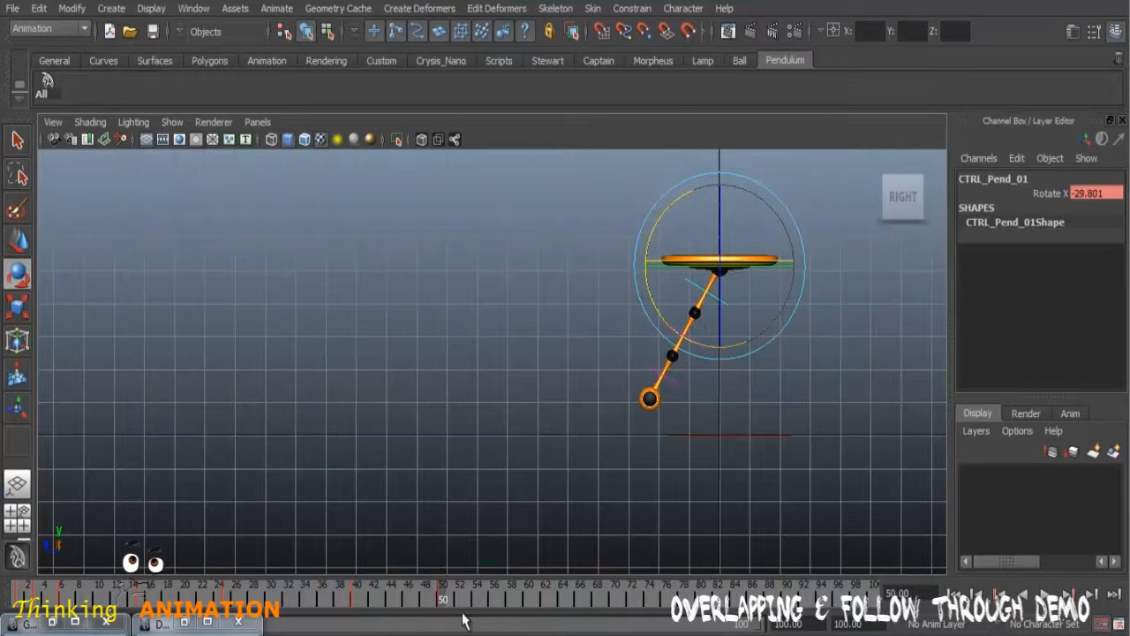
{"action": "left_click_drag", "start_coordinate": [450, 600], "coordinate": [554, 603]}
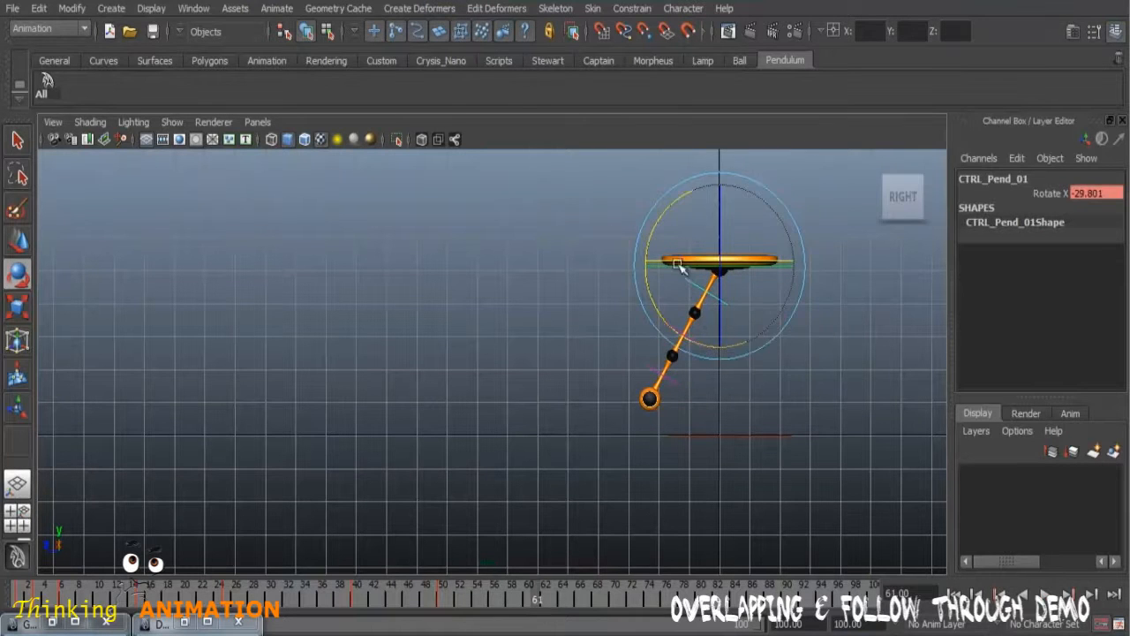
{"action": "left_click", "coordinate": [362, 599]}
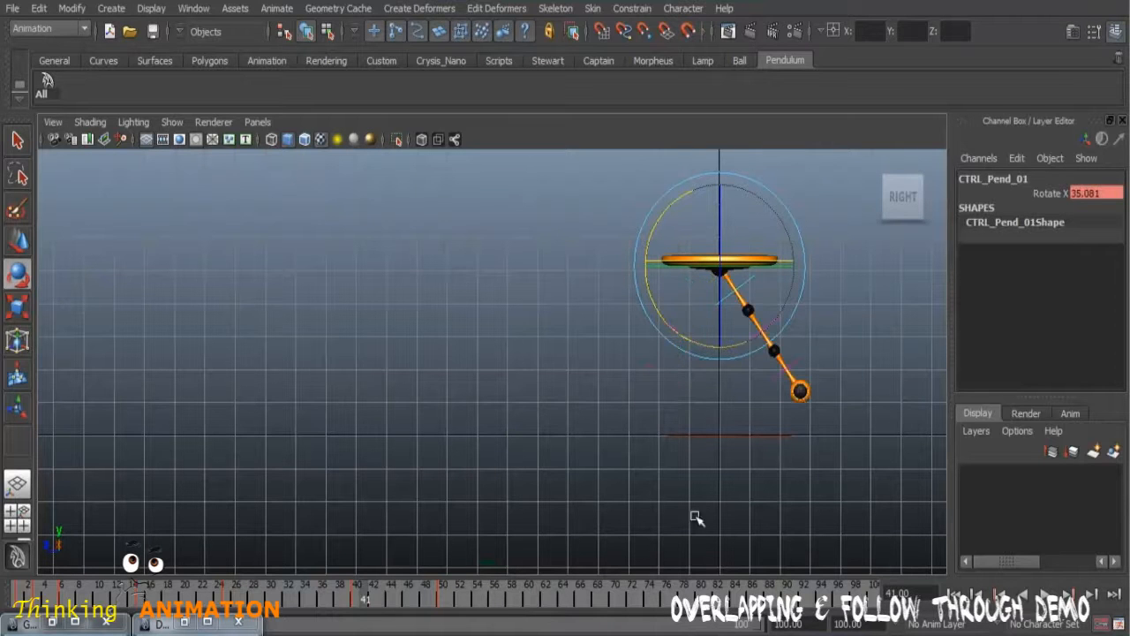
{"action": "mouse_move", "coordinate": [237, 597]}
{"action": "left_mouse_down"}
{"action": "mouse_move", "coordinate": [355, 606]}
{"action": "mouse_move", "coordinate": [210, 606]}
{"action": "mouse_move", "coordinate": [439, 612]}
{"action": "mouse_move", "coordinate": [356, 609]}
{"action": "left_mouse_up"}
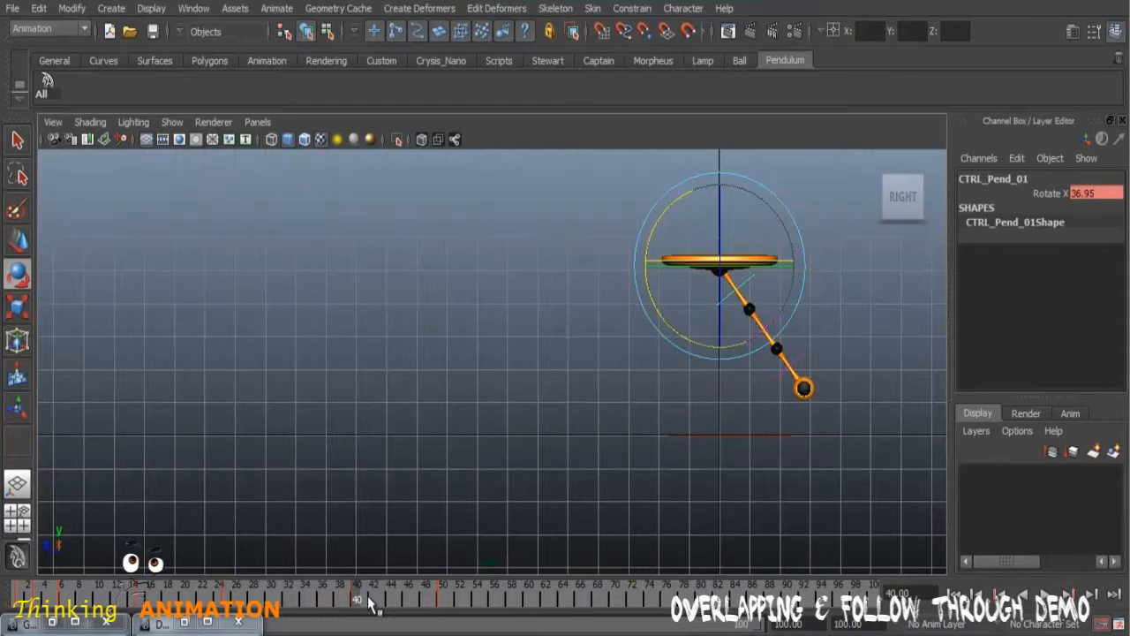
{"action": "left_click_drag", "start_coordinate": [362, 600], "coordinate": [551, 611]}
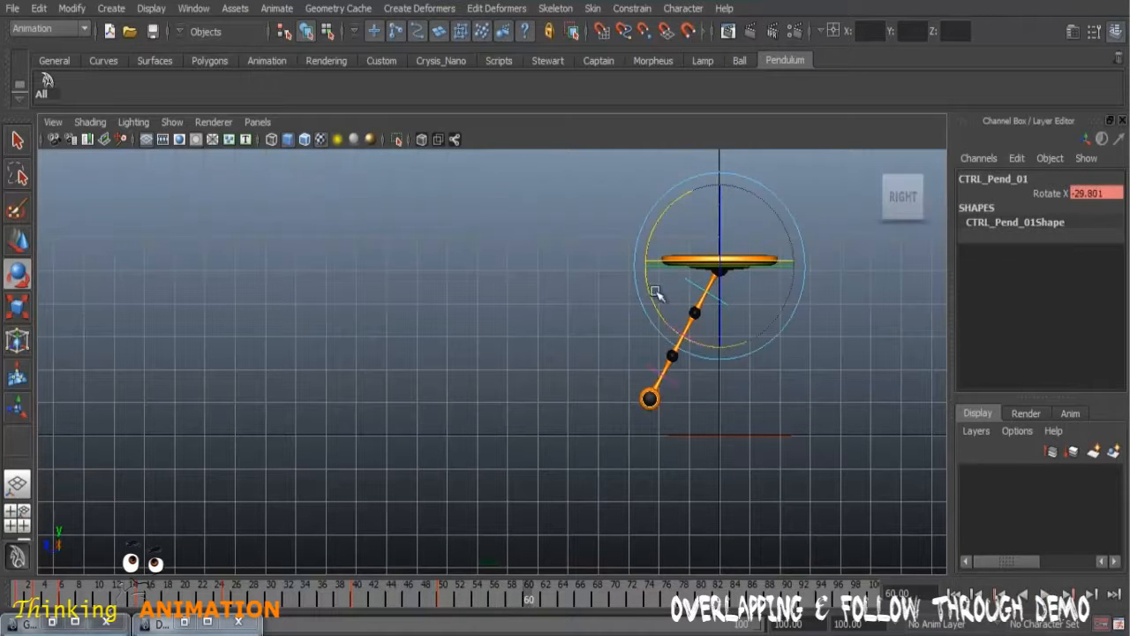
{"action": "left_click_drag", "start_coordinate": [650, 297], "coordinate": [697, 338]}
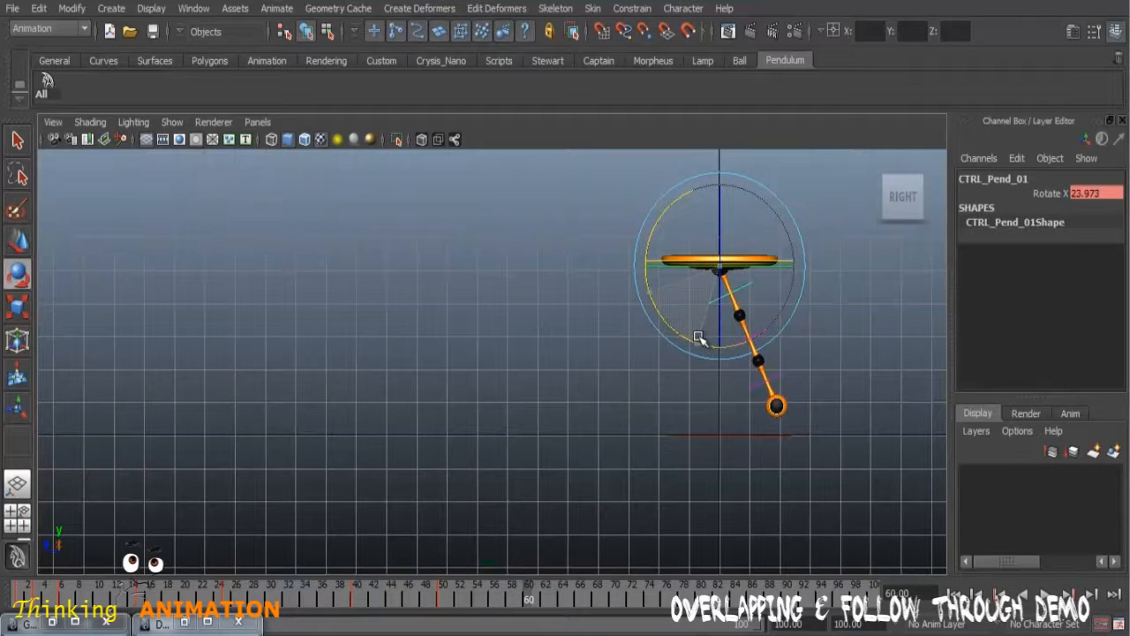
Step: Compare with the pose around frame 40, and rotate CTRL_Pend_01 to about -16.9 in X at frame 70
{"action": "left_click_drag", "start_coordinate": [540, 604], "coordinate": [347, 605]}
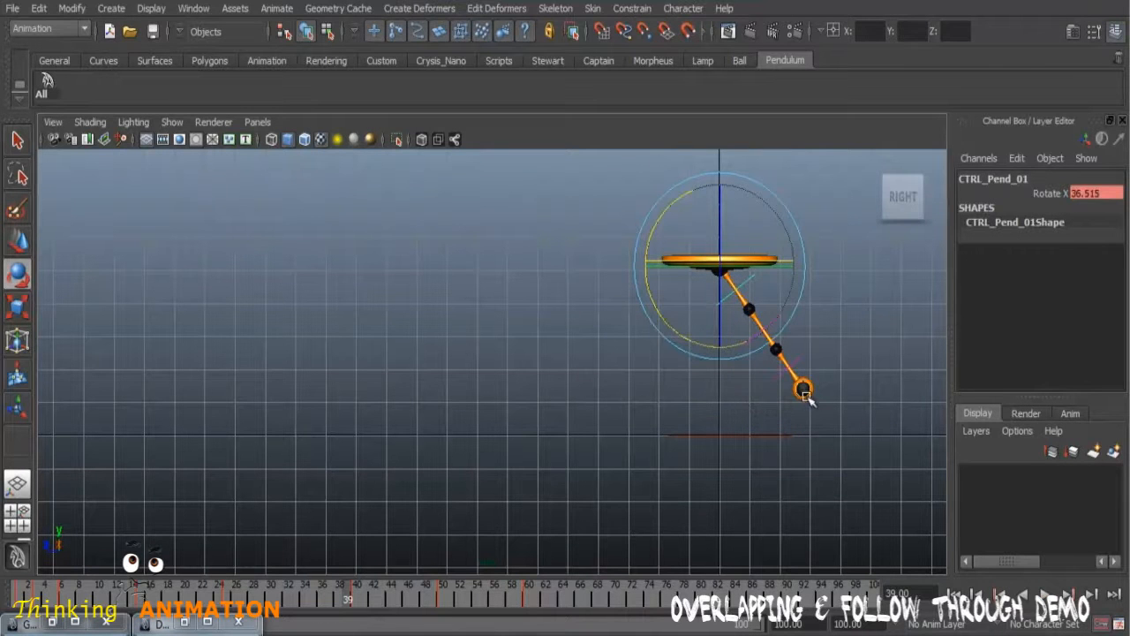
{"action": "left_click", "coordinate": [535, 600]}
{"action": "left_click_drag", "start_coordinate": [551, 597], "coordinate": [616, 600]}
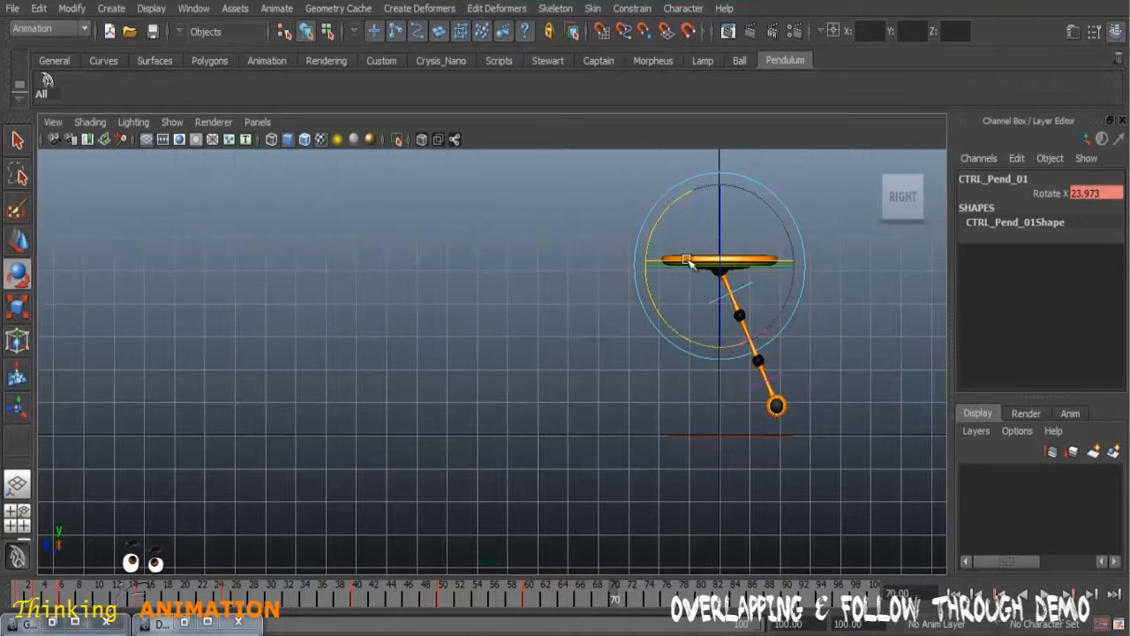
{"action": "left_click_drag", "start_coordinate": [664, 216], "coordinate": [710, 203]}
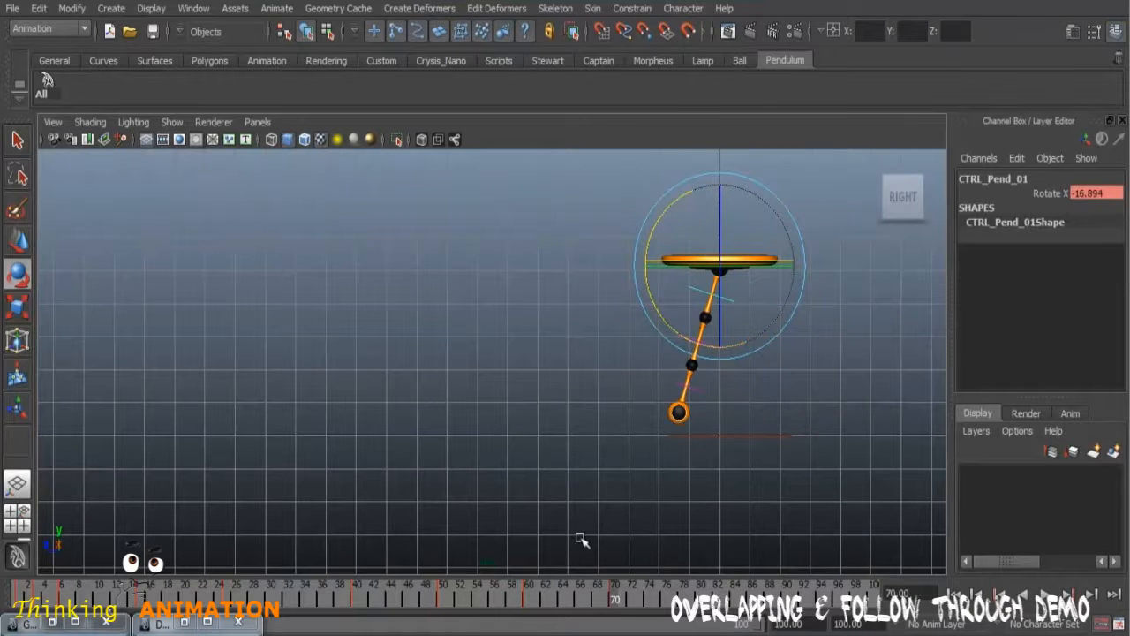
Step: Check the frame 50 pose, and rotate CTRL_Pend_01 to about 16.9 in X at frame 80 and -12.4 at frame 90
{"action": "left_click", "coordinate": [449, 599]}
{"action": "left_click", "coordinate": [445, 599]}
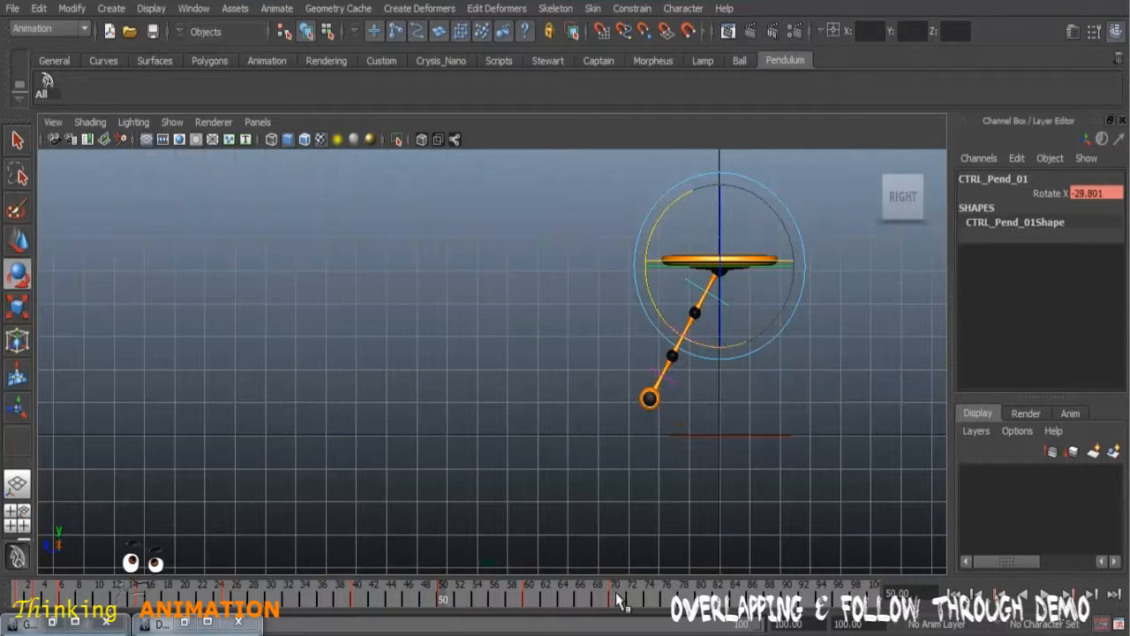
{"action": "left_click", "coordinate": [618, 599]}
{"action": "left_click", "coordinate": [702, 597]}
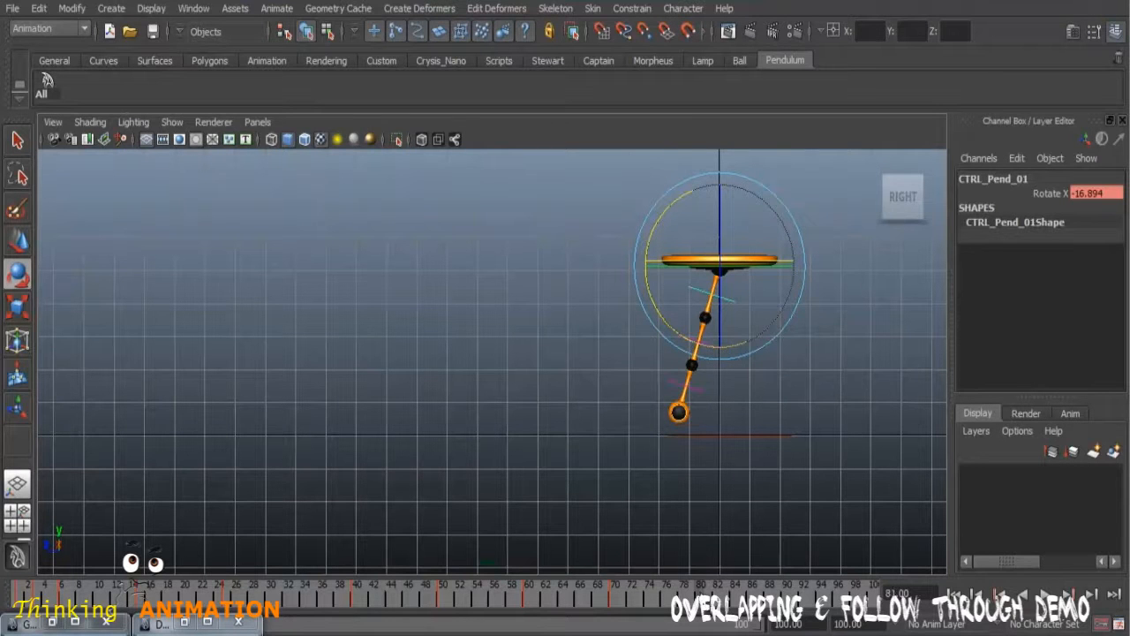
{"action": "left_click_drag", "start_coordinate": [651, 296], "coordinate": [687, 320]}
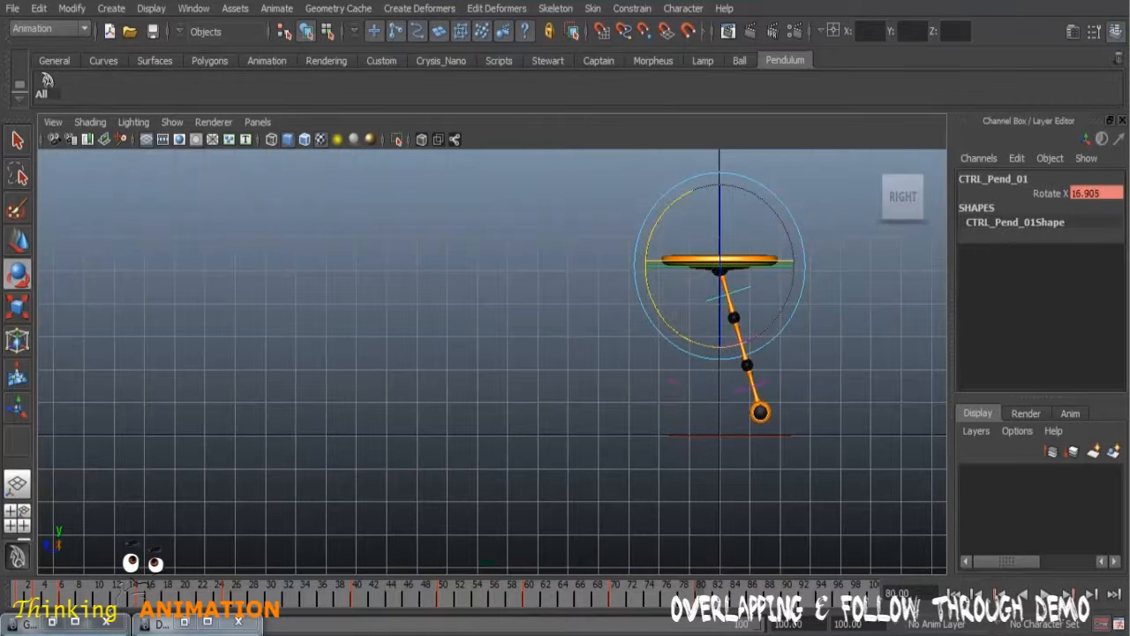
{"action": "left_click_drag", "start_coordinate": [650, 245], "coordinate": [685, 219]}
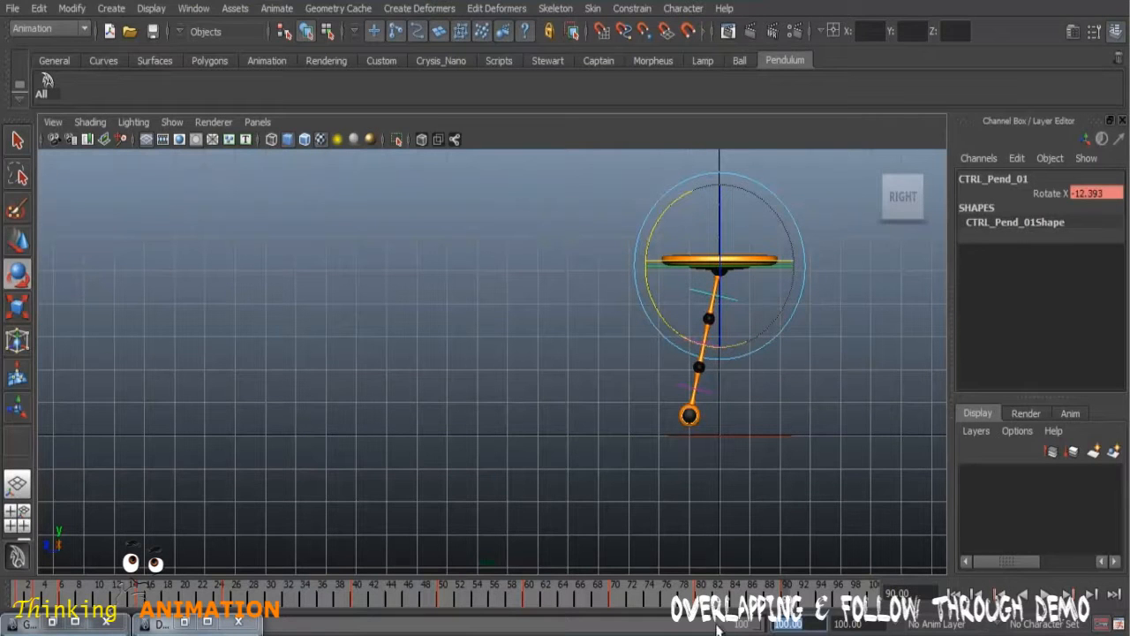
Step: Extend the playback range to end at frame 130, and rotate CTRL_Pend_01 to about 6.4 in X at frame 100 and -5.5 at frame 110
{"action": "key", "text": "Return"}
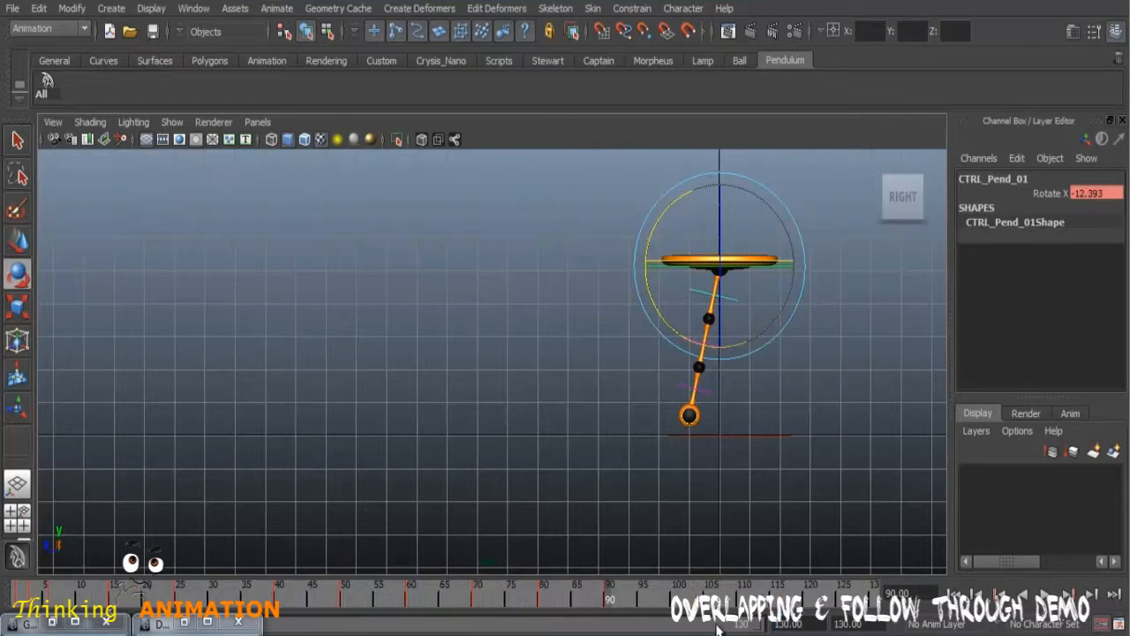
{"action": "left_click_drag", "start_coordinate": [612, 603], "coordinate": [678, 603]}
{"action": "left_click_drag", "start_coordinate": [647, 292], "coordinate": [670, 312]}
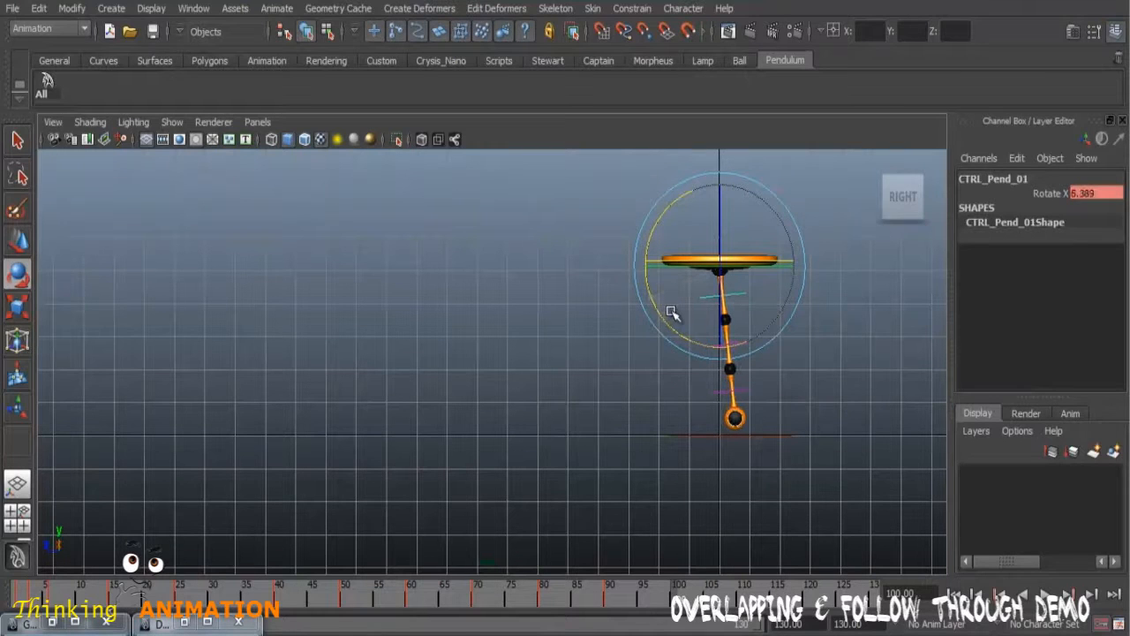
{"action": "left_click_drag", "start_coordinate": [705, 598], "coordinate": [744, 601]}
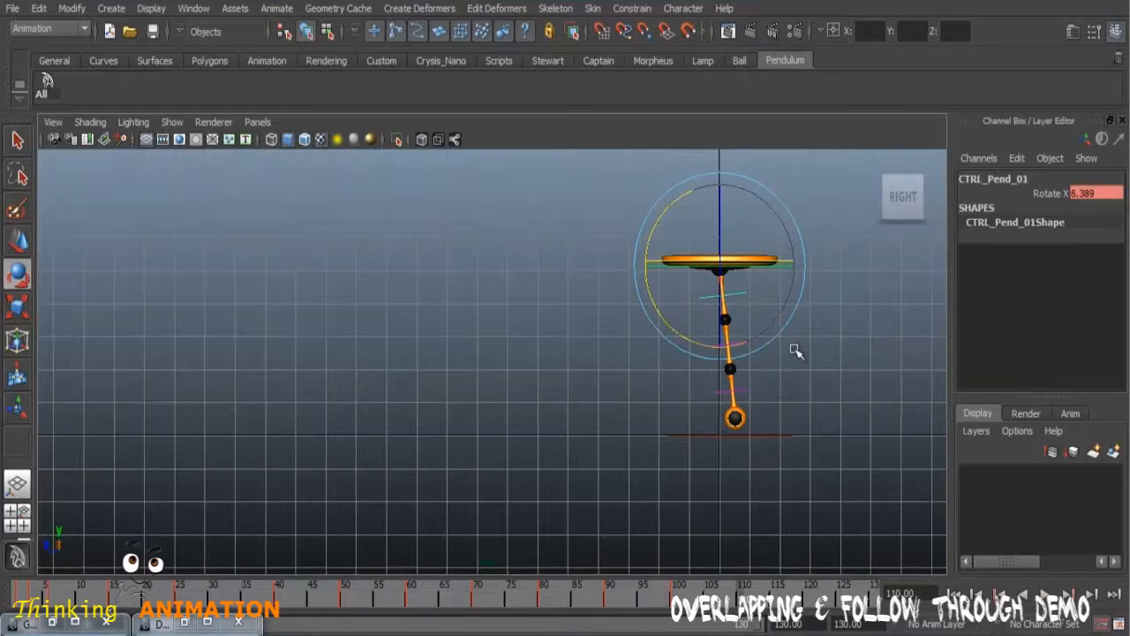
{"action": "left_click_drag", "start_coordinate": [668, 210], "coordinate": [686, 207]}
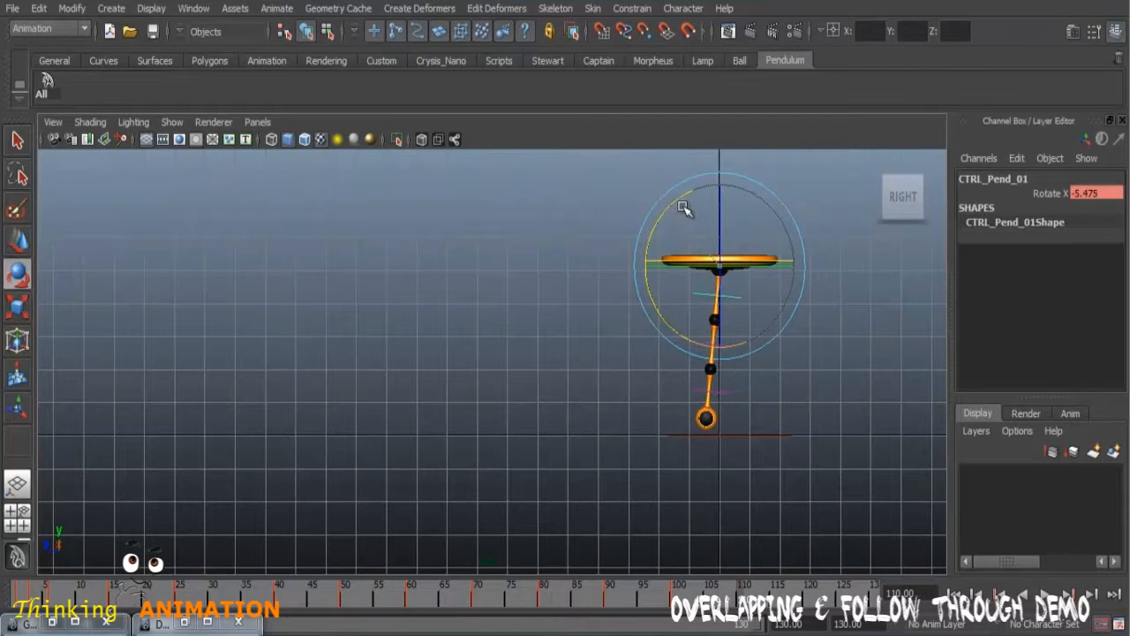
Step: Rotate CTRL_Pend_01 to about 5.4 in X at frame 120, and set its Rotate X to 0 at frame 130
{"action": "left_click", "coordinate": [810, 593]}
{"action": "left_click_drag", "start_coordinate": [651, 291], "coordinate": [673, 327]}
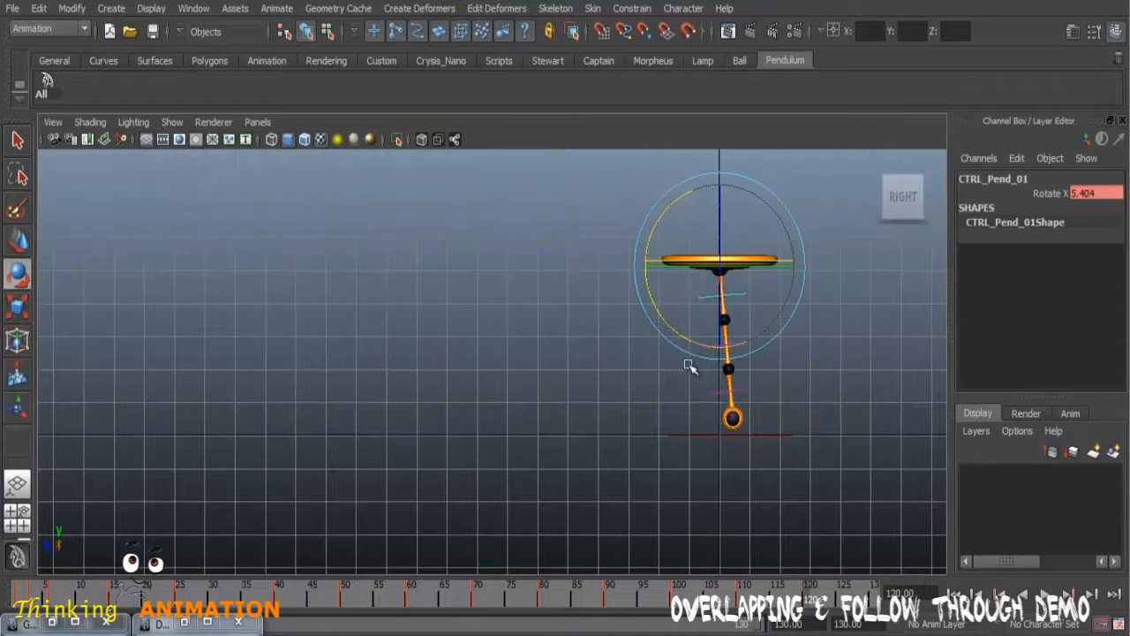
{"action": "left_click", "coordinate": [873, 597]}
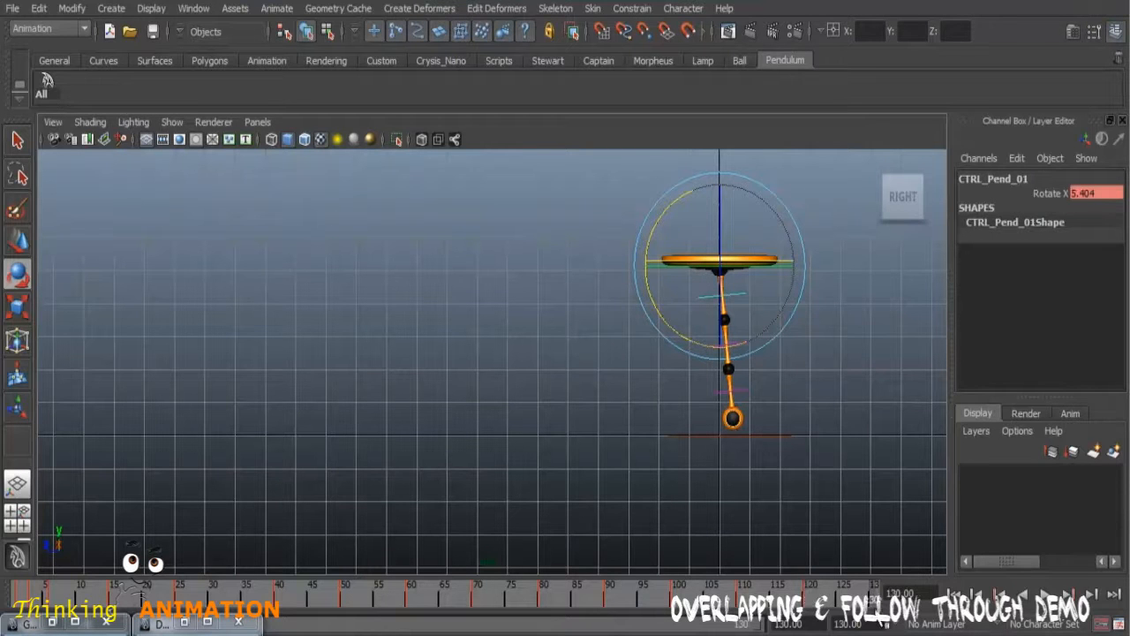
{"action": "left_click_drag", "start_coordinate": [655, 270], "coordinate": [660, 234]}
{"action": "left_click", "coordinate": [1112, 195]}
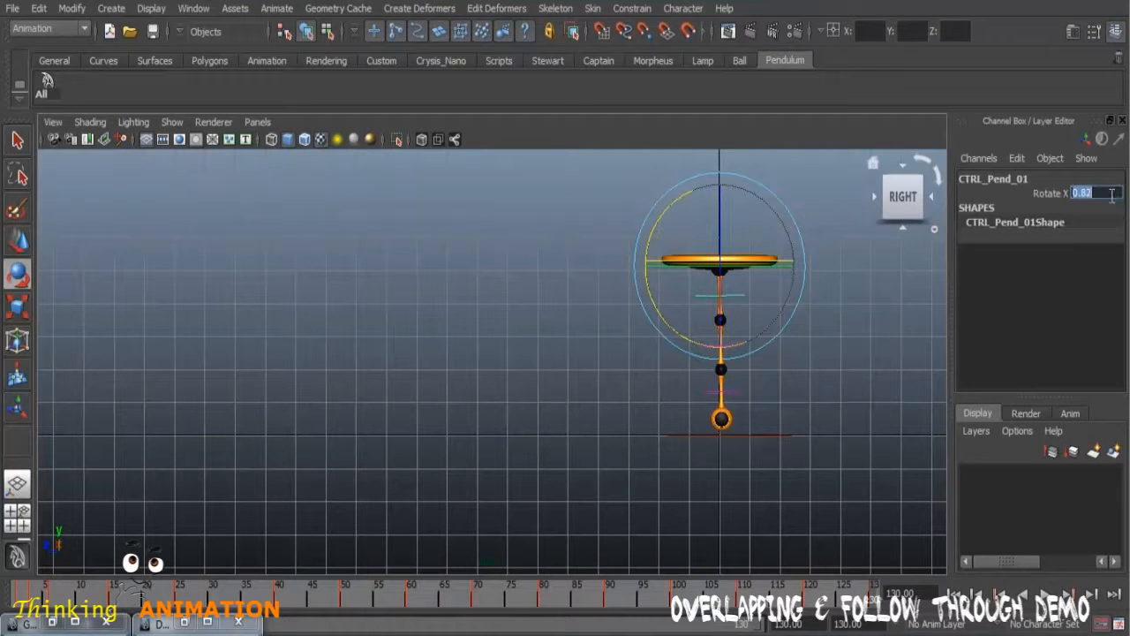
{"action": "type", "text": "0"}
{"action": "key", "text": "Return"}
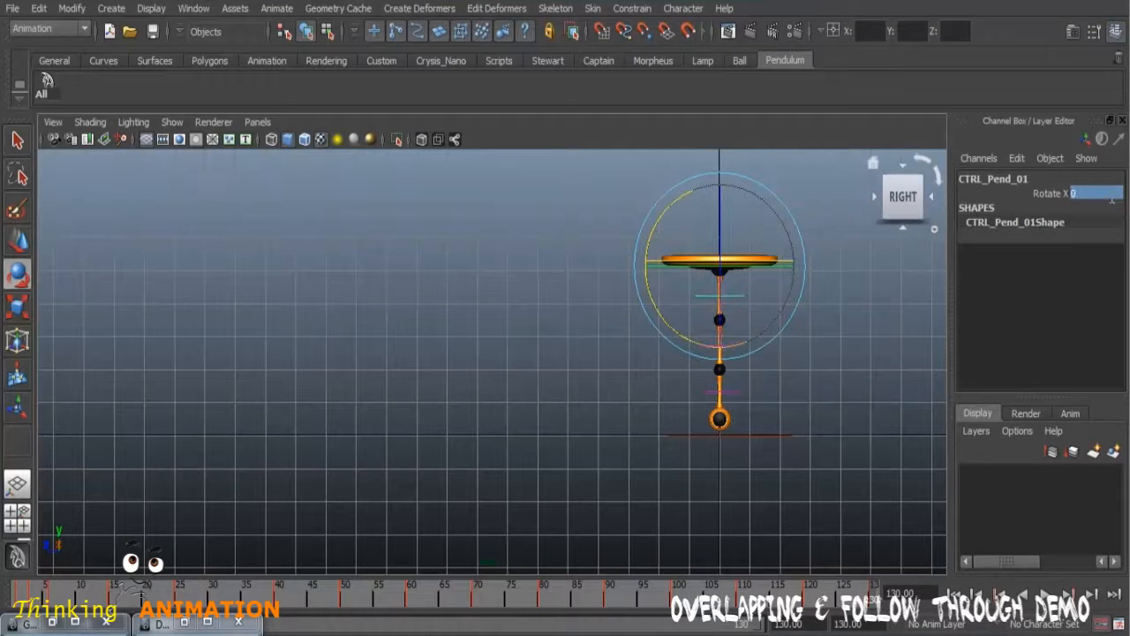
Step: Deselect the control, playblast the full 130-frame swing animation to review it, and close the preview
{"action": "left_click", "coordinate": [878, 443]}
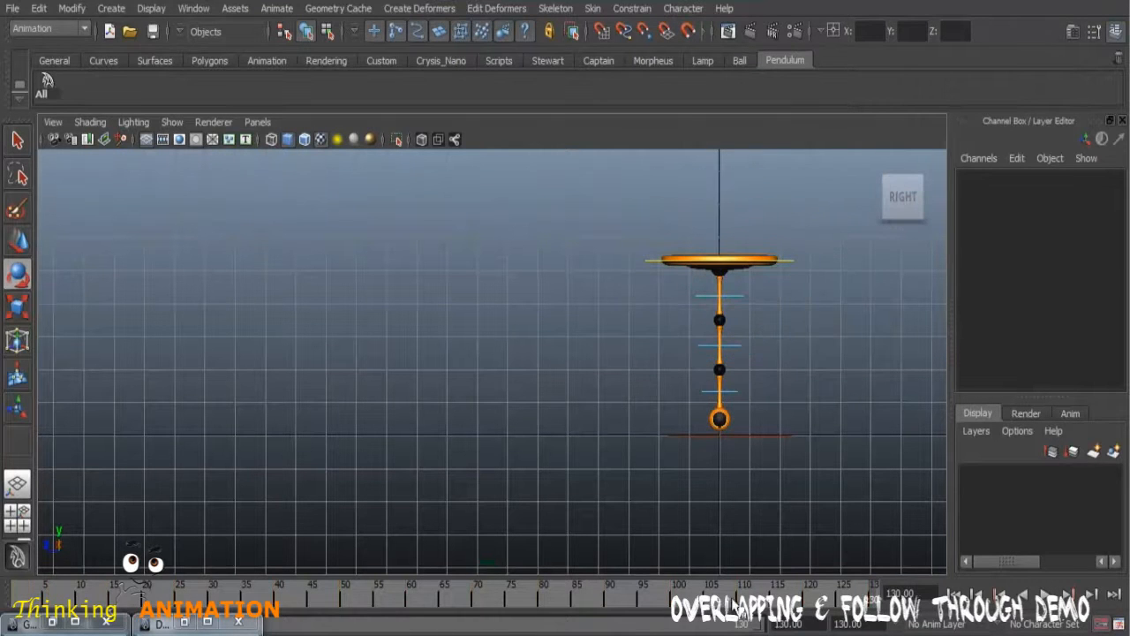
{"action": "right_click", "coordinate": [726, 596]}
{"action": "left_click", "coordinate": [757, 580]}
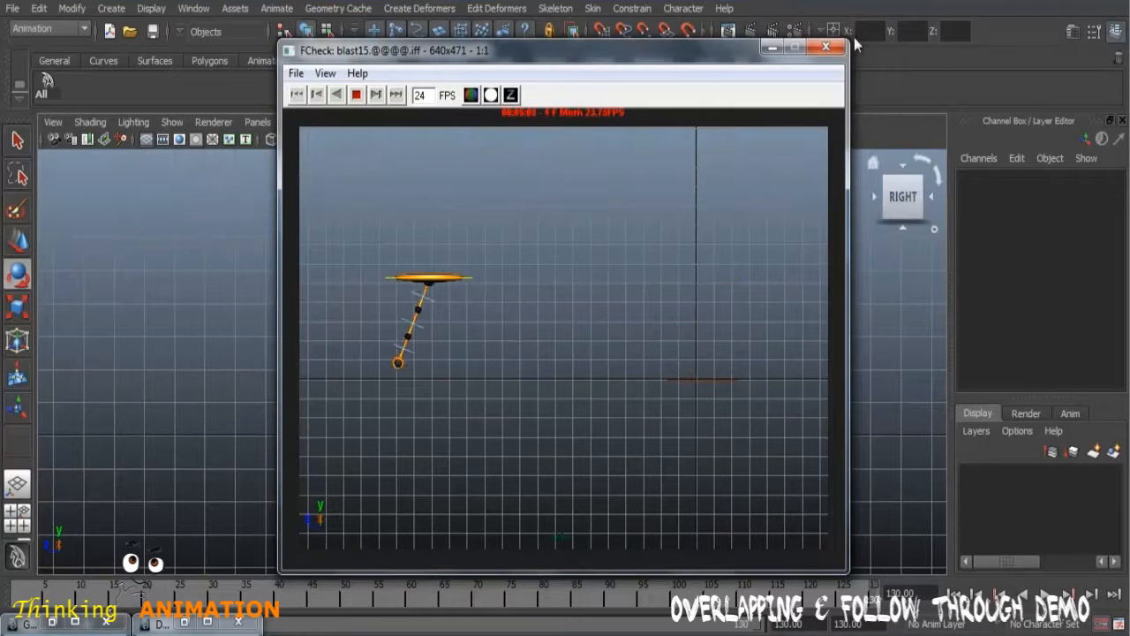
{"action": "left_click", "coordinate": [825, 45]}
Step: Examine the whole Rotate X curve of CTRL_Pend_01 and its key tangents in the Graph Editor
{"action": "left_click", "coordinate": [743, 295]}
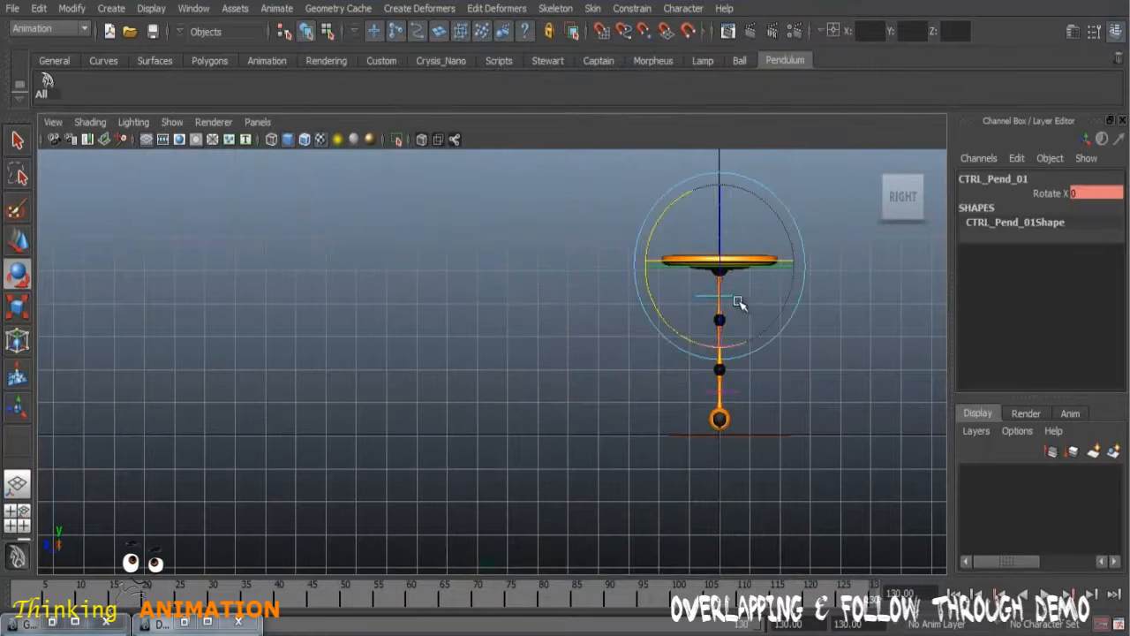
{"action": "left_click", "coordinate": [53, 624]}
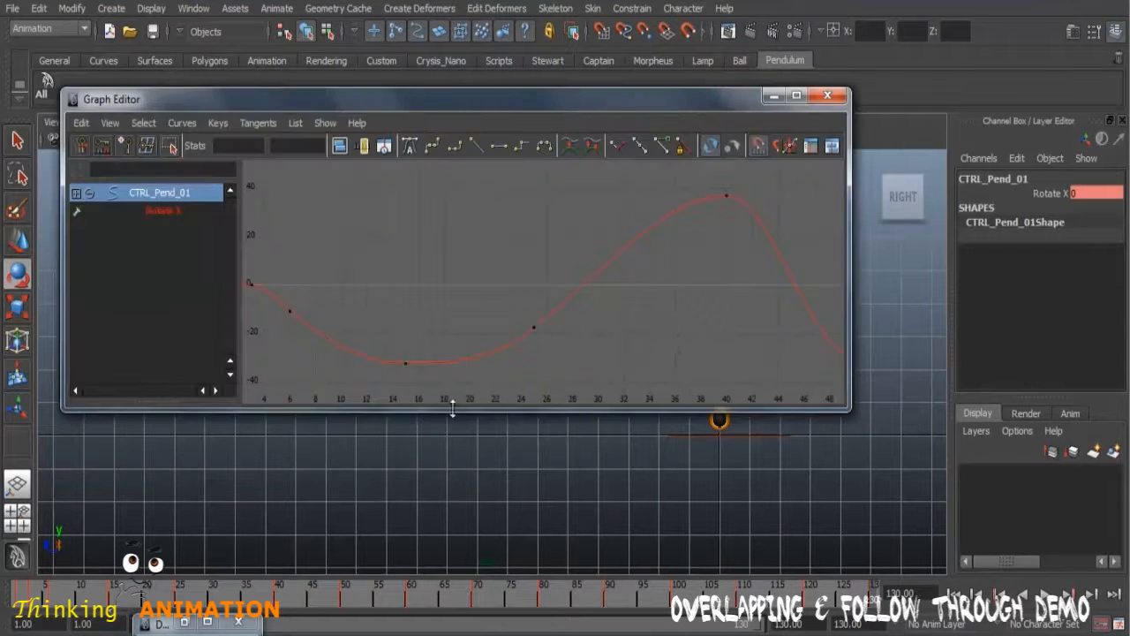
{"action": "key", "text": "a"}
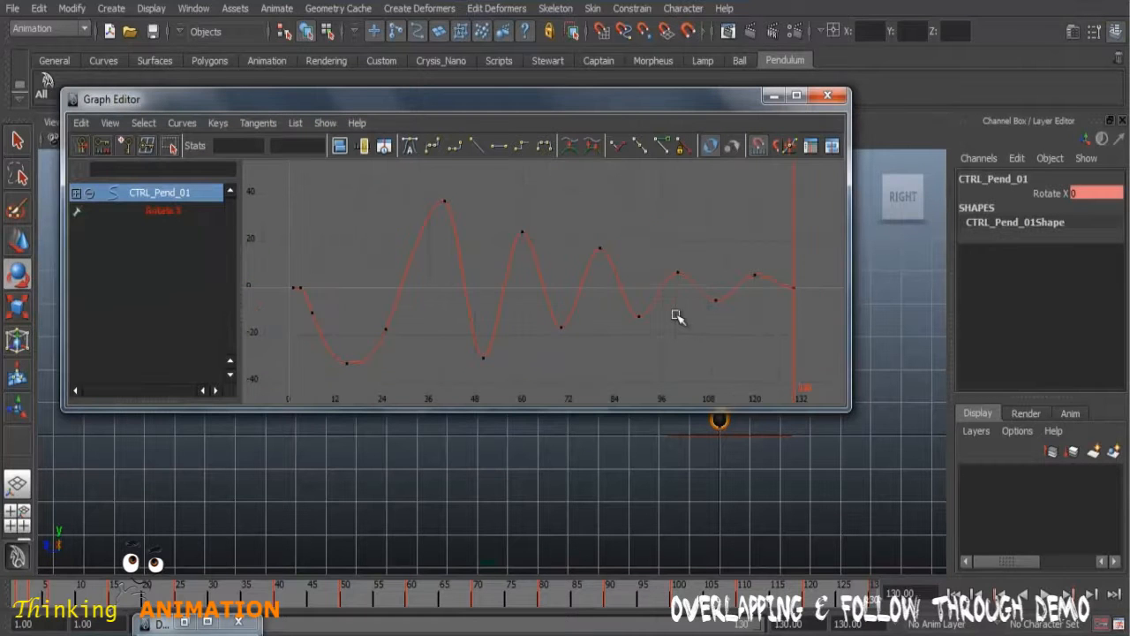
{"action": "right_click_drag", "start_coordinate": [661, 333], "coordinate": [696, 355], "text": "alt"}
{"action": "scroll", "coordinate": [697, 353], "scroll_direction": "down", "scroll_amount": 6}
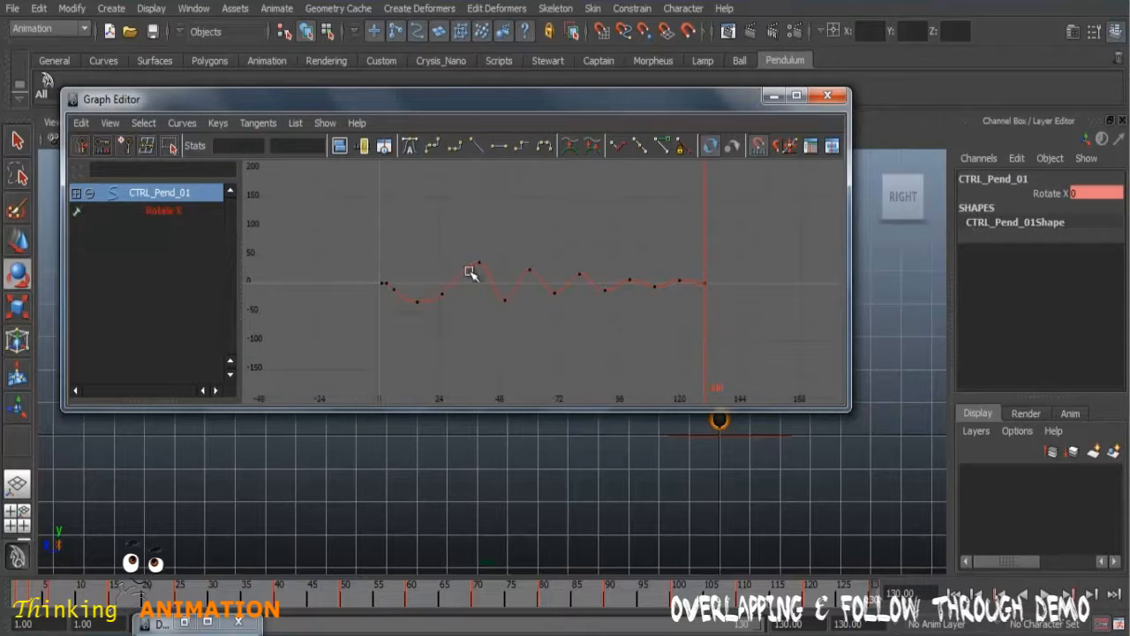
{"action": "left_click_drag", "start_coordinate": [376, 255], "coordinate": [785, 386]}
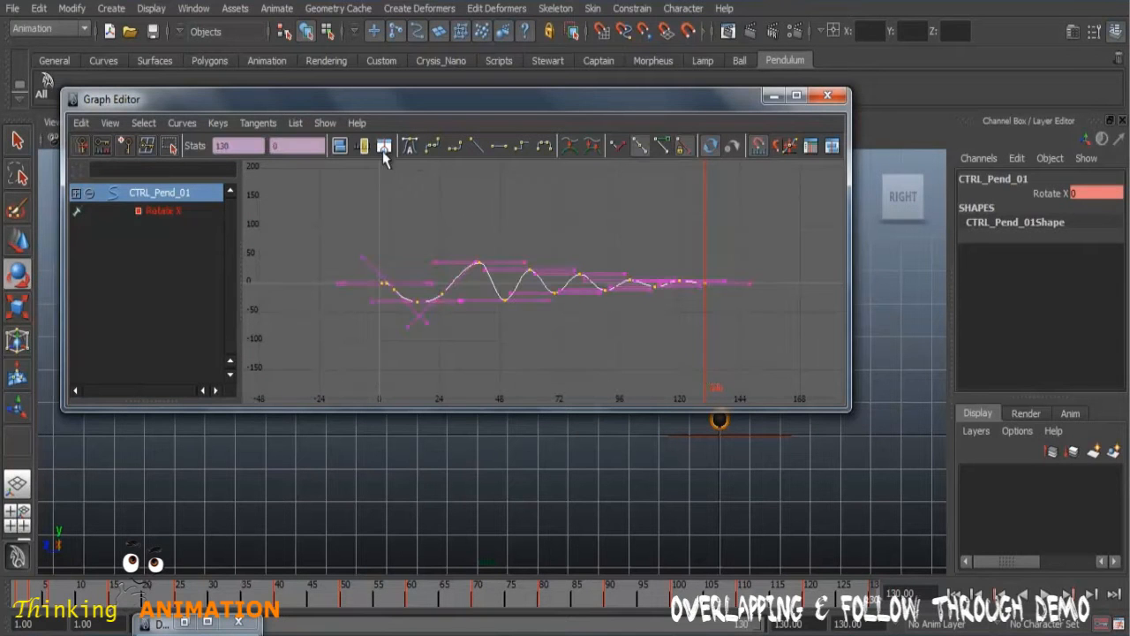
{"action": "left_click", "coordinate": [566, 366]}
{"action": "scroll", "coordinate": [609, 353], "scroll_direction": "up", "scroll_amount": 4}
{"action": "scroll", "coordinate": [476, 333], "scroll_direction": "up", "scroll_amount": 6}
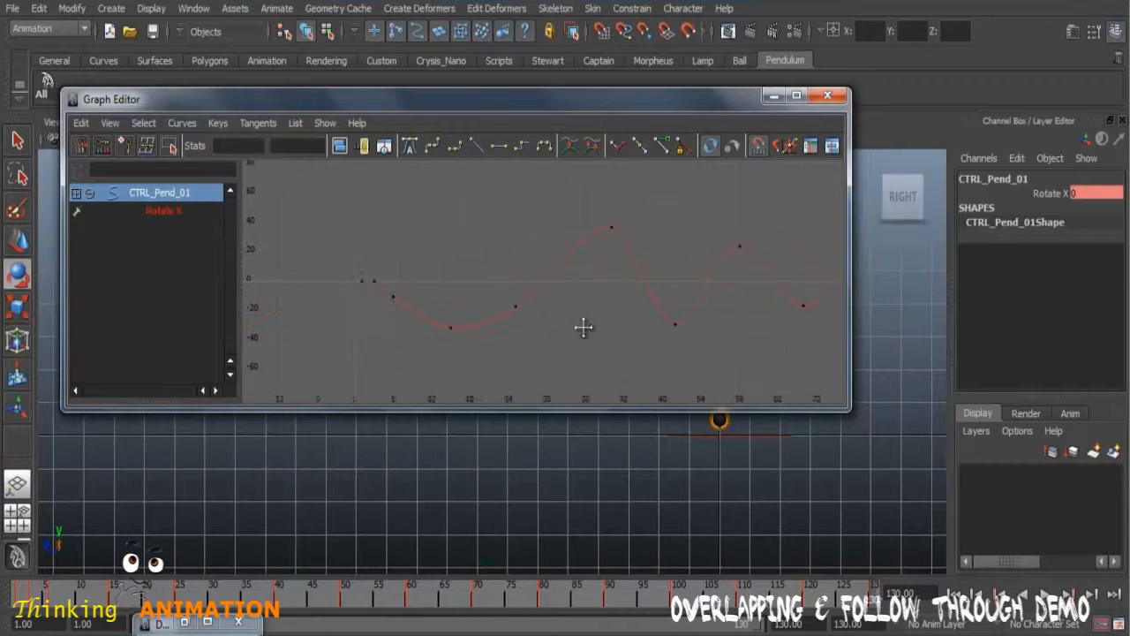
Step: Steepen the tangent of the frame 6 Rotate X key so the curve falls smoothly towards frame 15, and minimize the Graph Editor
{"action": "middle_click_drag", "start_coordinate": [520, 315], "coordinate": [698, 252], "text": "alt"}
{"action": "left_click_drag", "start_coordinate": [454, 209], "coordinate": [488, 260]}
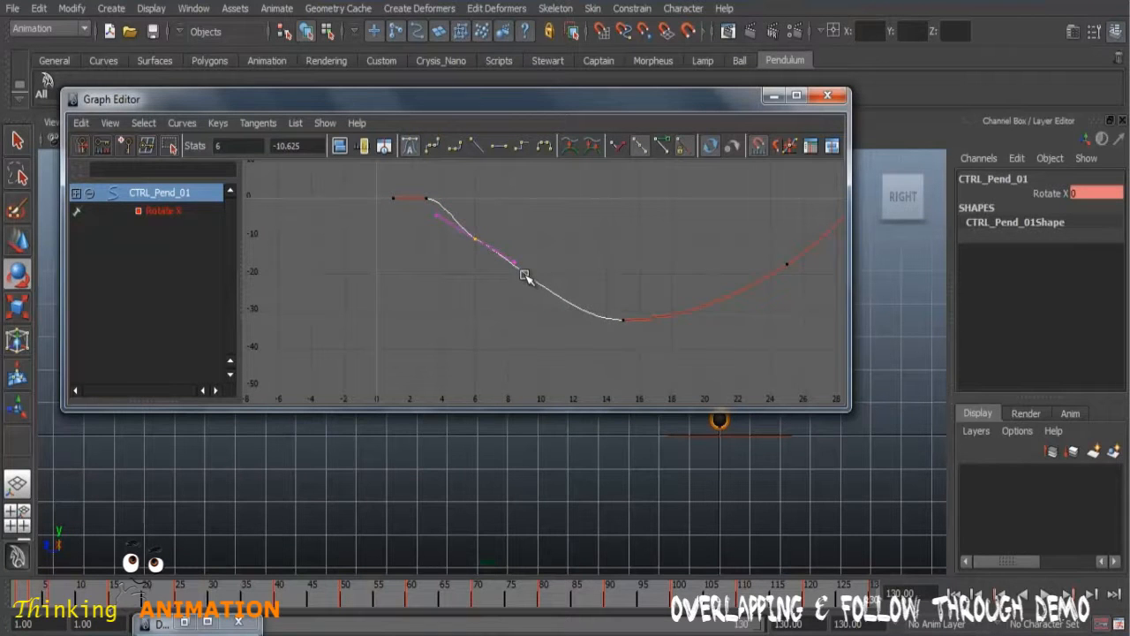
{"action": "left_click_drag", "start_coordinate": [524, 255], "coordinate": [507, 289]}
{"action": "middle_click_drag", "start_coordinate": [526, 302], "coordinate": [521, 308]}
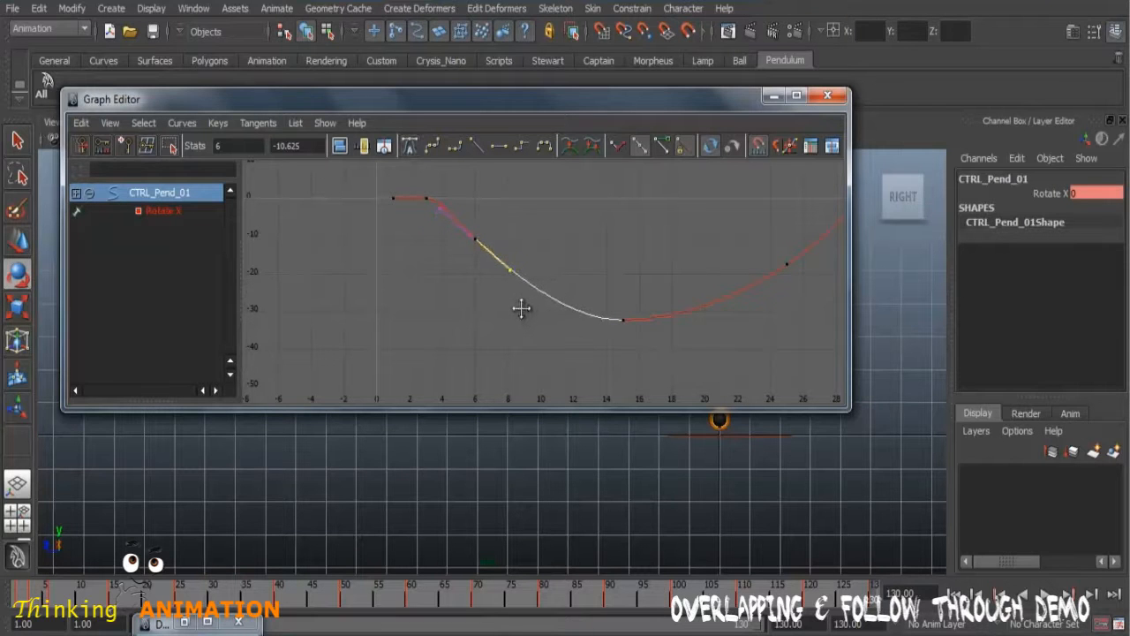
{"action": "scroll", "coordinate": [755, 341], "scroll_direction": "down", "scroll_amount": 5}
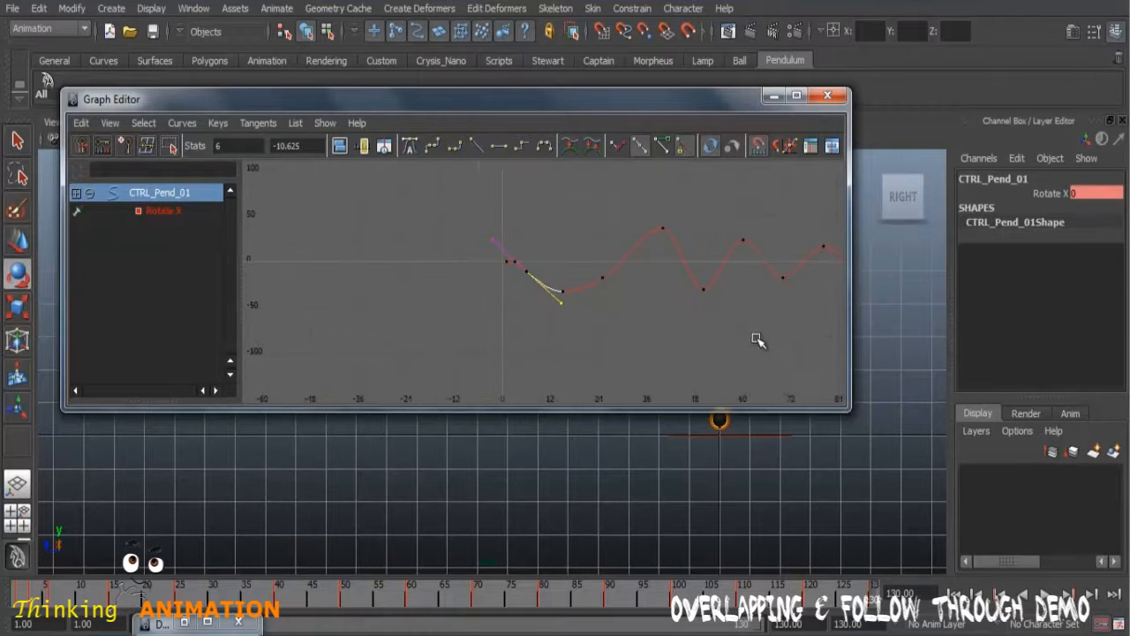
{"action": "left_click", "coordinate": [770, 95]}
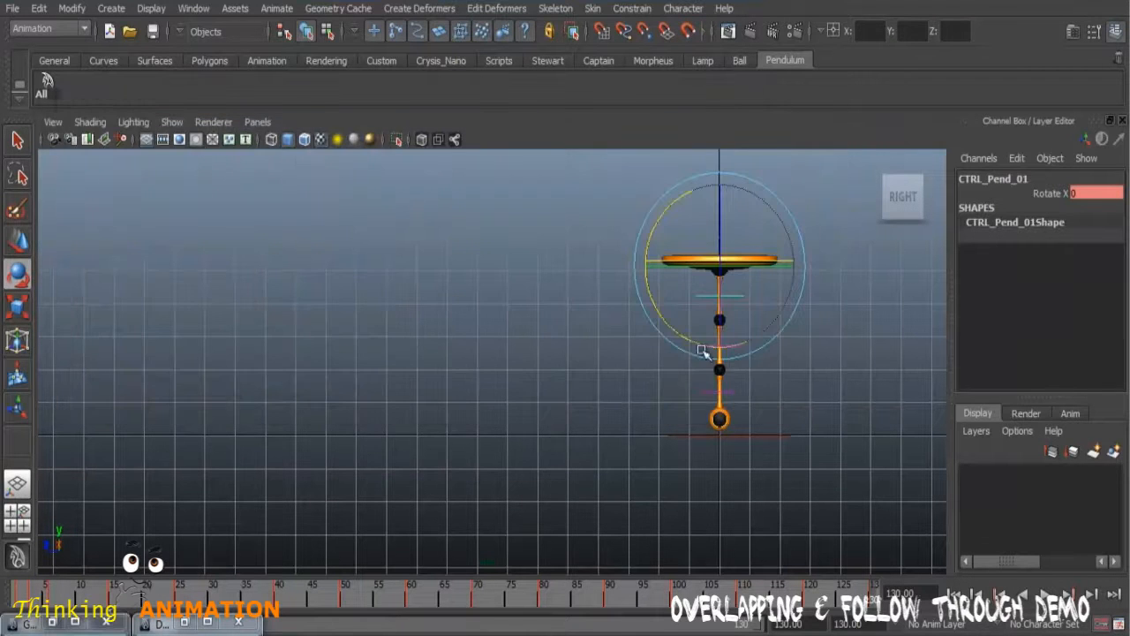
Step: Deselect the control, playblast the animation with the smoothed frame 6 tangent, and close the preview
{"action": "left_click", "coordinate": [643, 500]}
{"action": "right_click", "coordinate": [579, 599]}
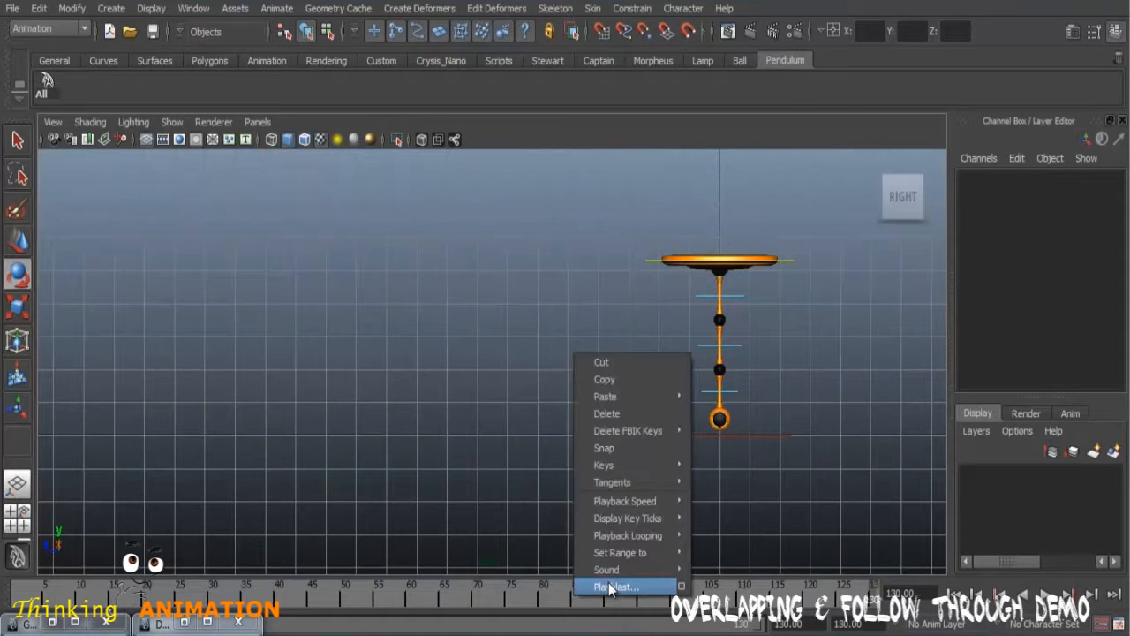
{"action": "left_click", "coordinate": [612, 587]}
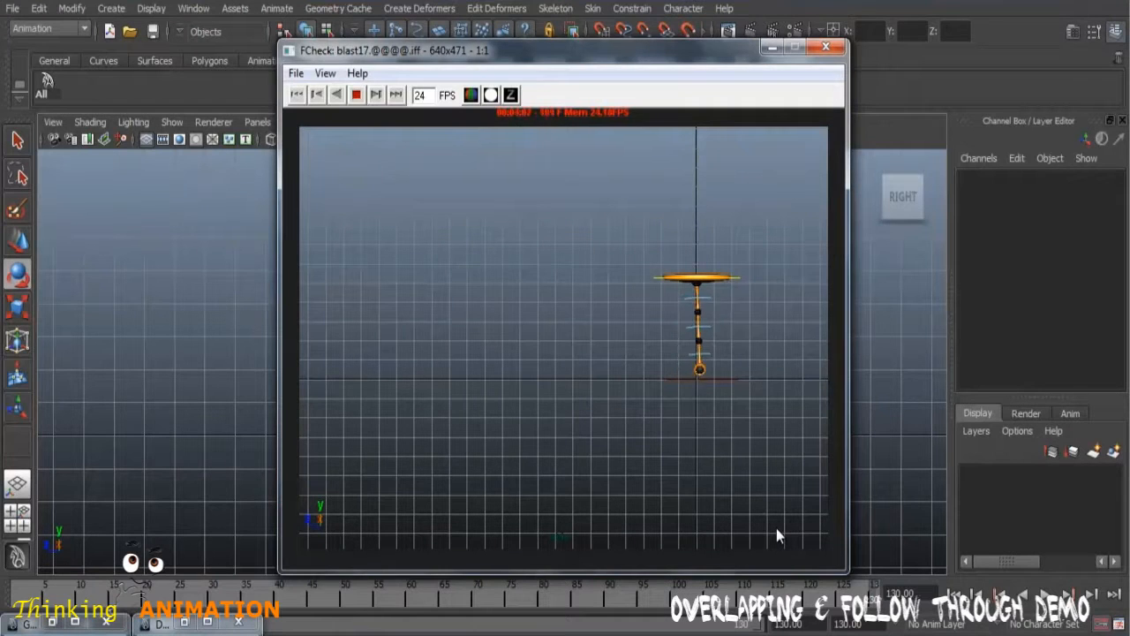
{"action": "left_click", "coordinate": [825, 46]}
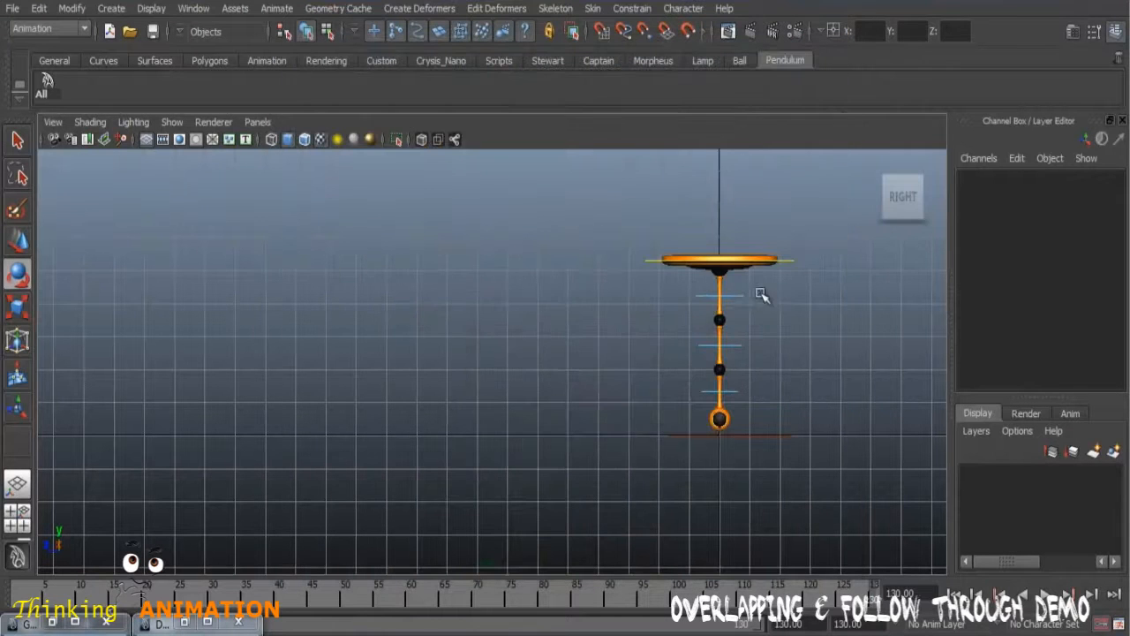
Step: Reselect CTRL_Pend_01, play the animation in the viewport, and stop it at frame 35
{"action": "left_click", "coordinate": [740, 297]}
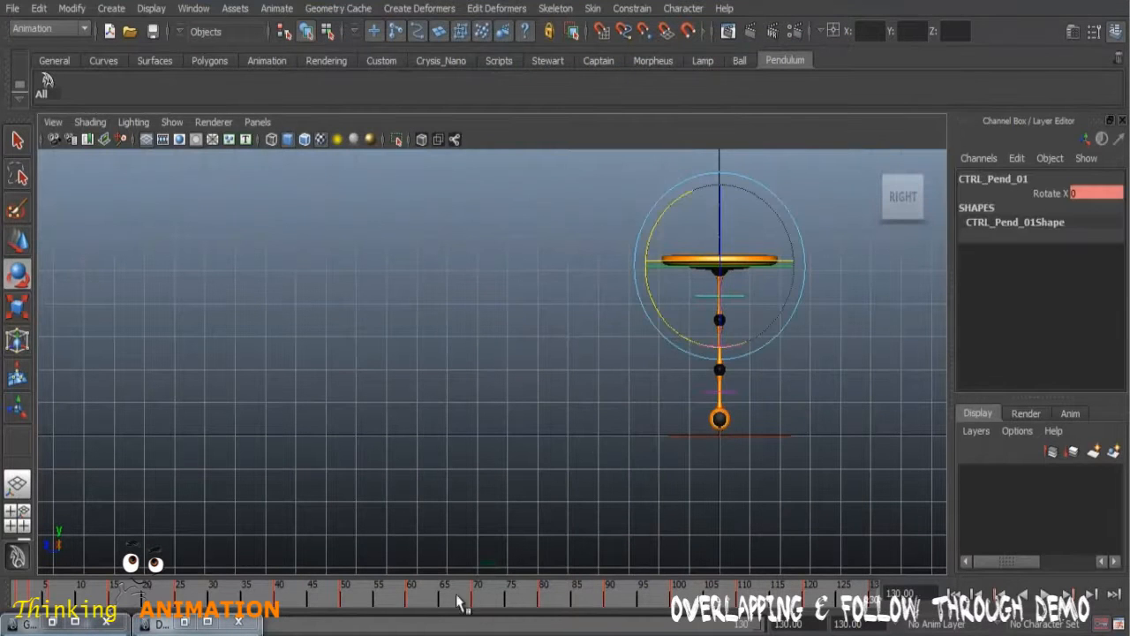
{"action": "key", "text": "alt+v"}
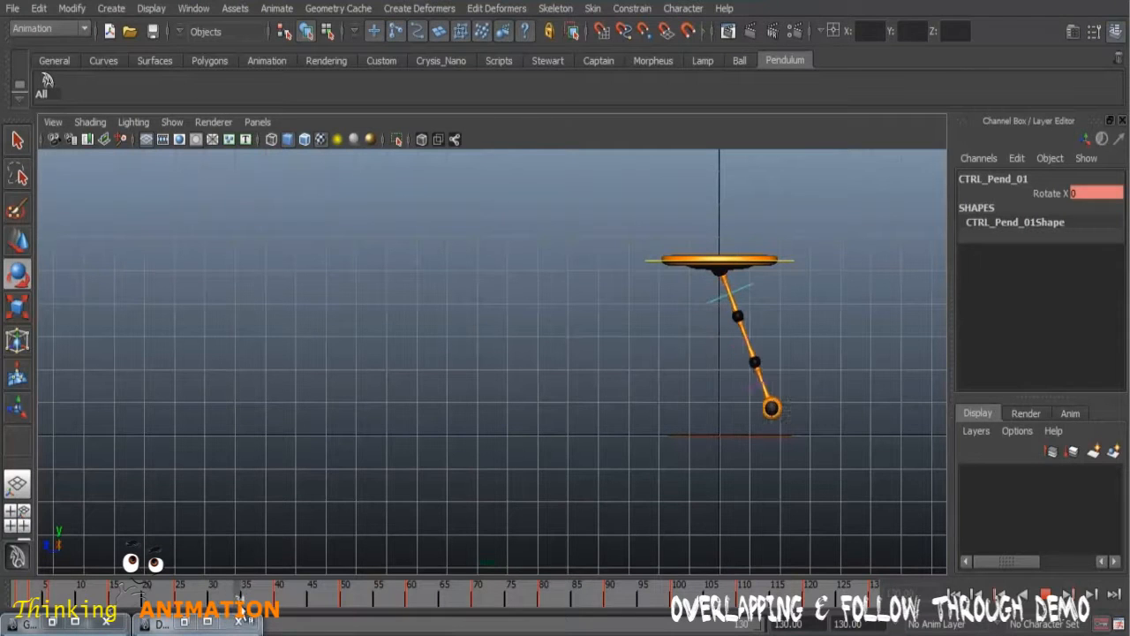
{"action": "left_click", "coordinate": [243, 605]}
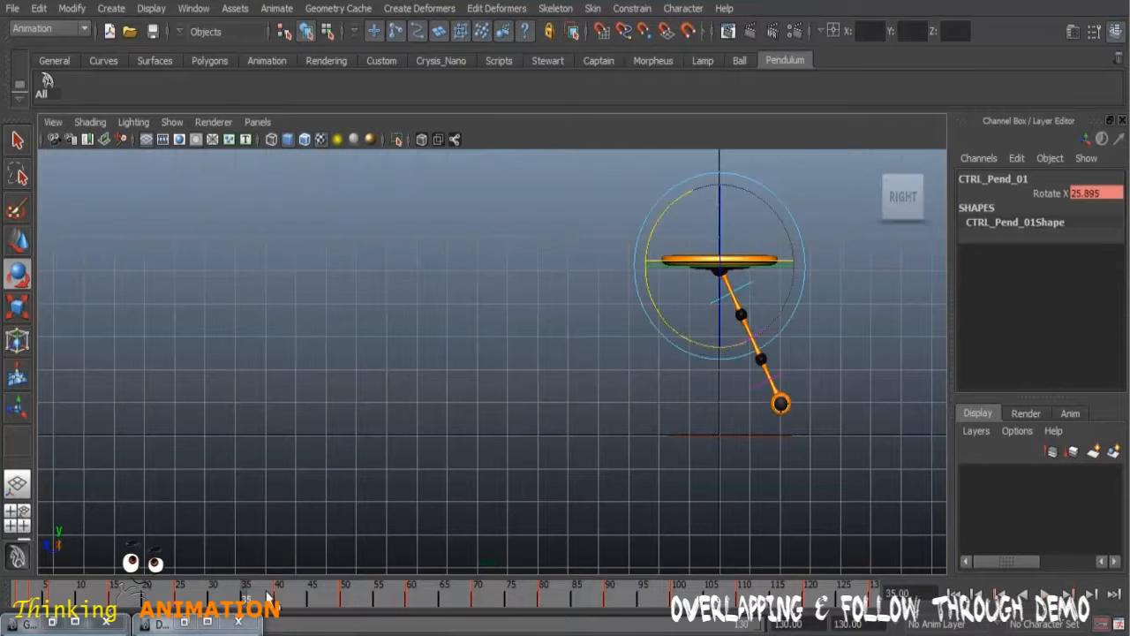
Step: In the Dope Sheet, move all CTRL_Pend_01 keys from frame 40 onward five frames earlier to start at frame 35, and minimize the window
{"action": "left_click", "coordinate": [193, 625]}
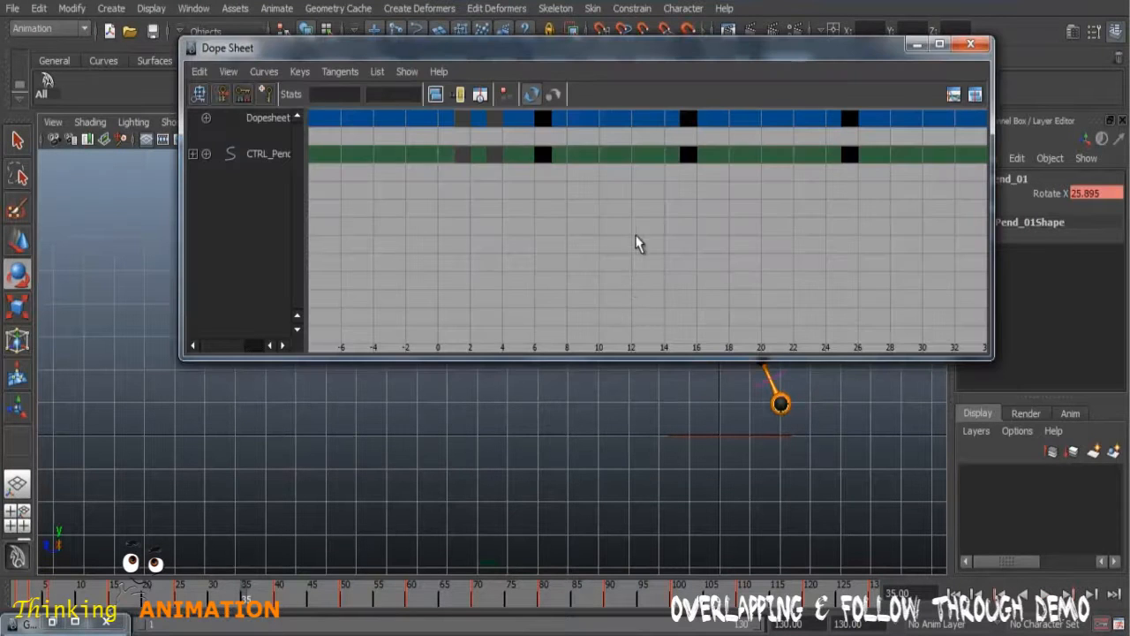
{"action": "scroll", "coordinate": [635, 237], "scroll_direction": "down", "scroll_amount": 2}
{"action": "middle_click_drag", "start_coordinate": [854, 233], "coordinate": [722, 272], "text": "alt"}
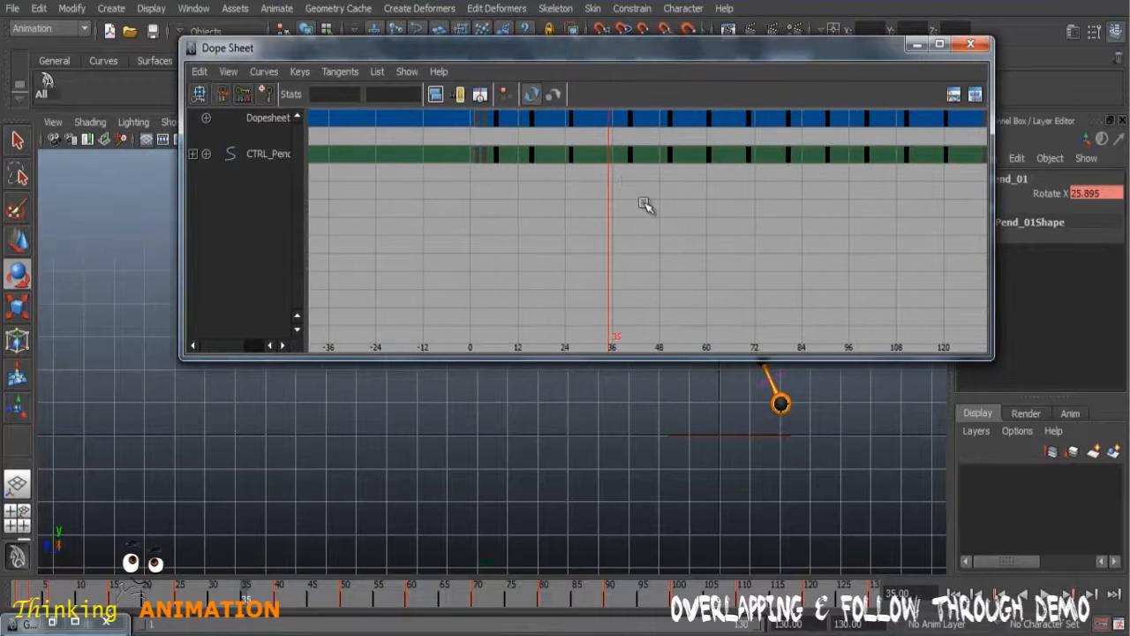
{"action": "left_click_drag", "start_coordinate": [627, 182], "coordinate": [989, 141]}
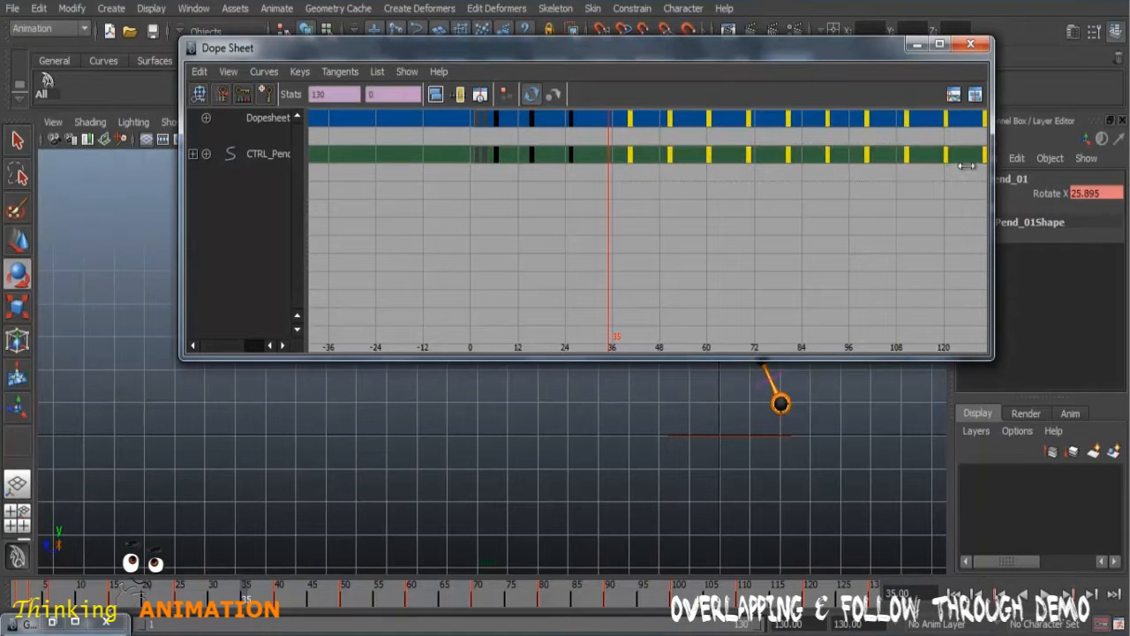
{"action": "middle_click_drag", "start_coordinate": [902, 228], "coordinate": [857, 240], "text": "alt"}
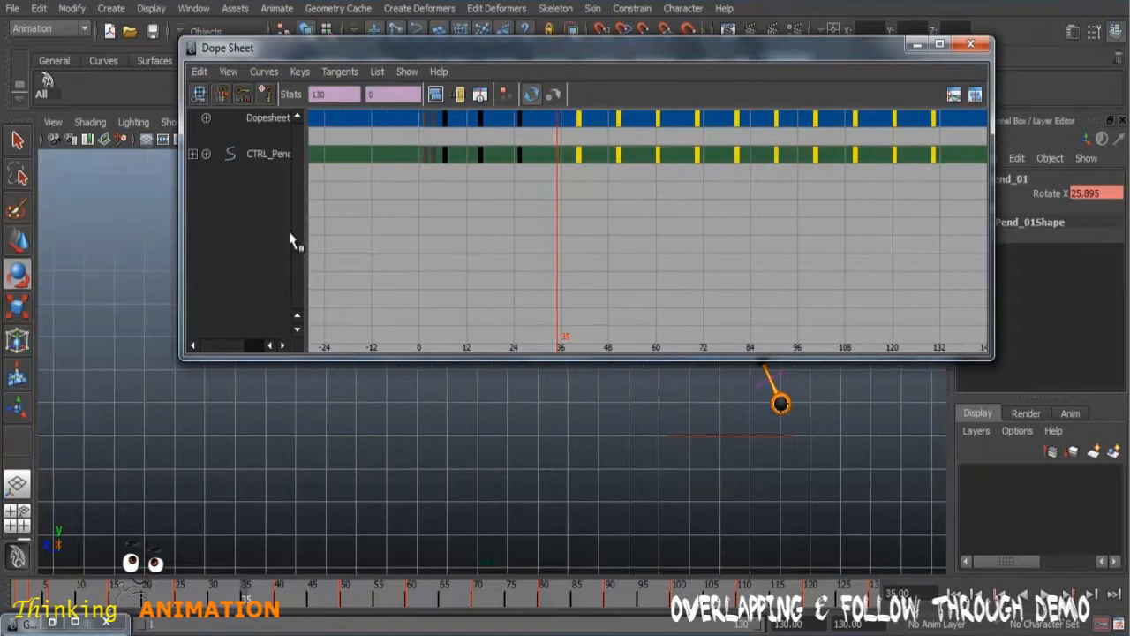
{"action": "key", "text": "w"}
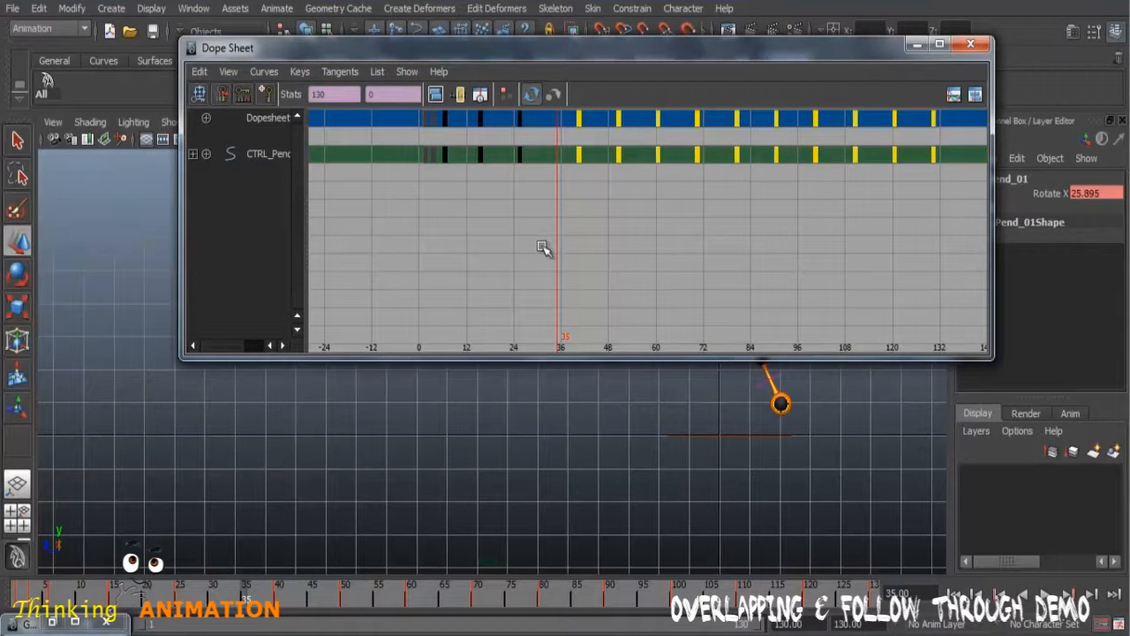
{"action": "middle_click_drag", "start_coordinate": [630, 209], "coordinate": [588, 201]}
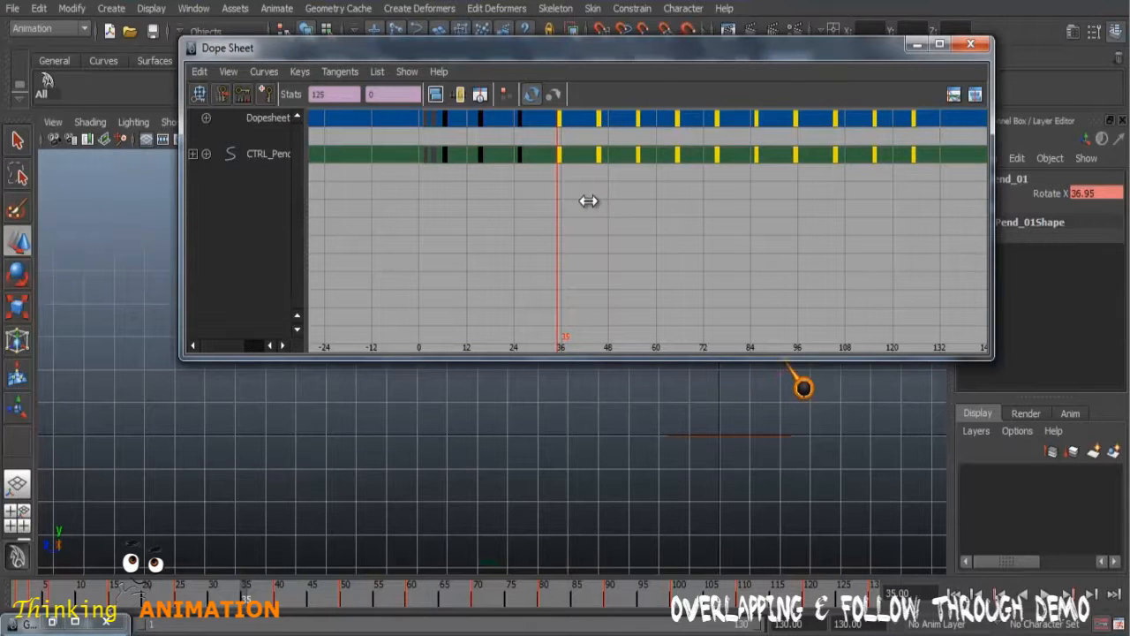
{"action": "left_click", "coordinate": [916, 45]}
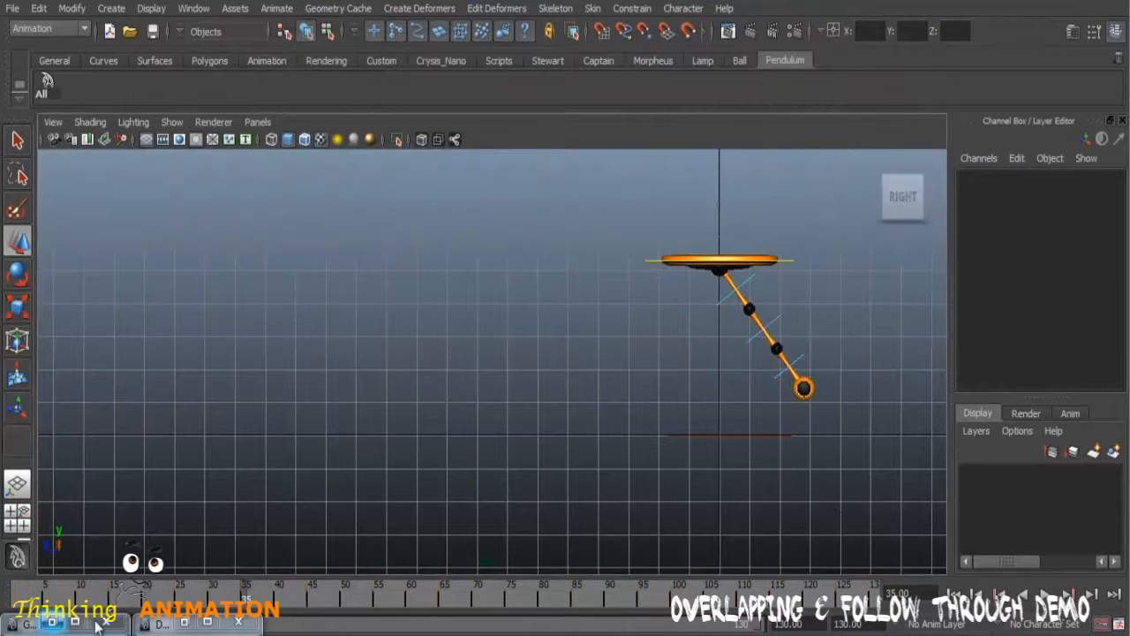
Step: Playblast the animation to review the swings with their earlier timing
{"action": "right_click", "coordinate": [528, 608]}
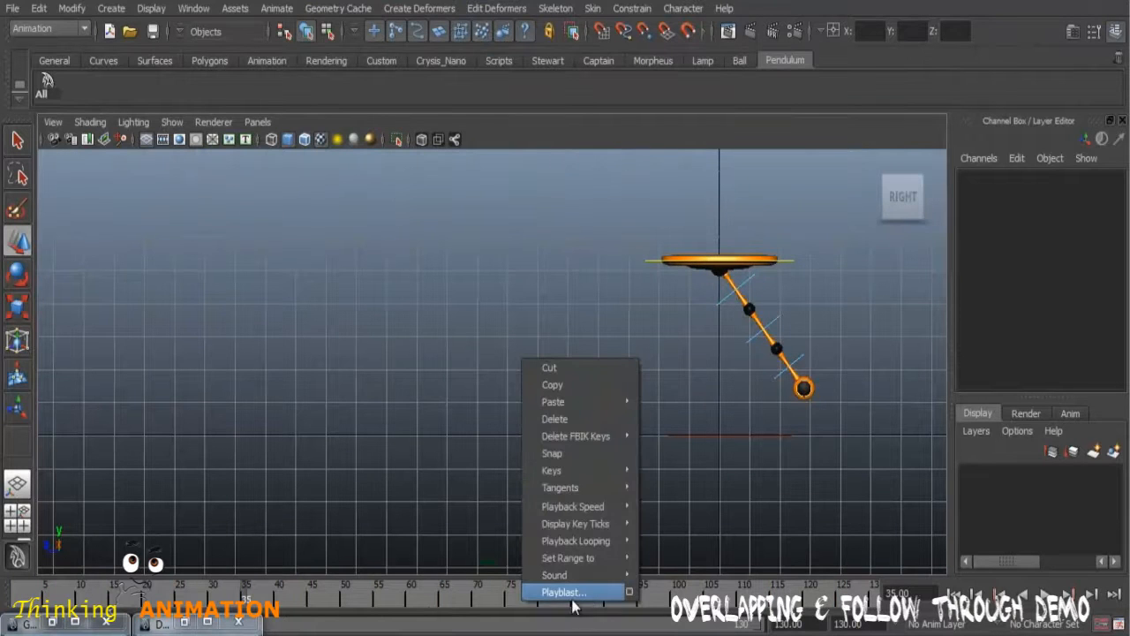
{"action": "left_click", "coordinate": [592, 591]}
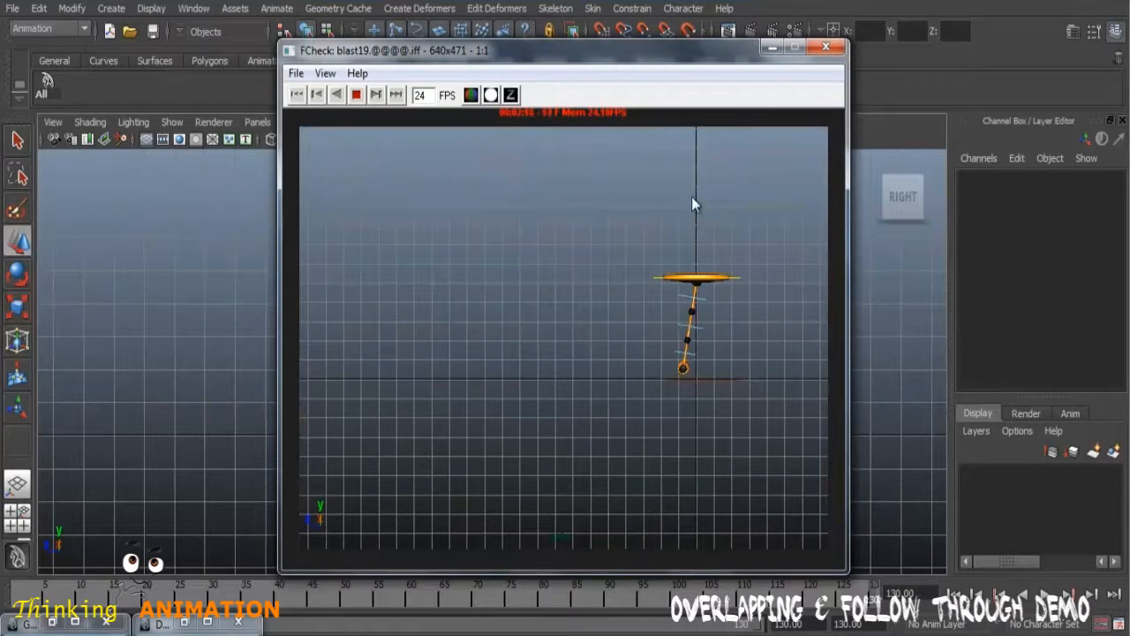
Step: Close the preview and rotate CTRL_Pend_01 to about -38.56 in X at frame 15
{"action": "left_click", "coordinate": [825, 48]}
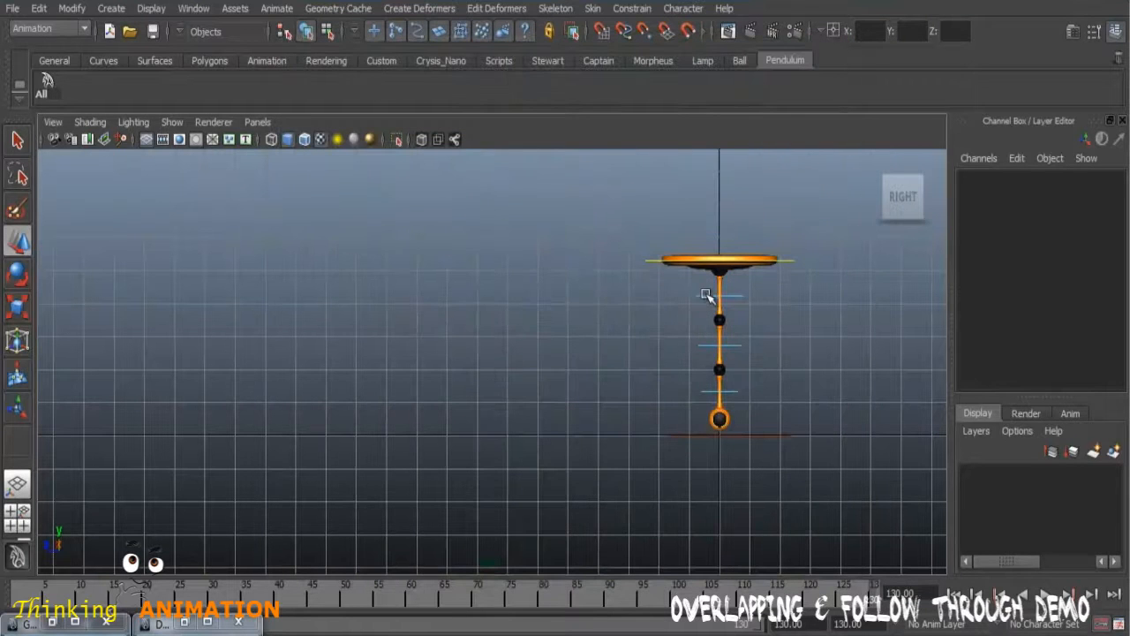
{"action": "left_click", "coordinate": [705, 293]}
{"action": "mouse_move", "coordinate": [111, 594]}
{"action": "left_mouse_down"}
{"action": "mouse_move", "coordinate": [13, 593]}
{"action": "mouse_move", "coordinate": [128, 598]}
{"action": "mouse_move", "coordinate": [18, 600]}
{"action": "mouse_move", "coordinate": [115, 601]}
{"action": "mouse_move", "coordinate": [112, 616]}
{"action": "left_mouse_up"}
{"action": "left_click", "coordinate": [20, 274]}
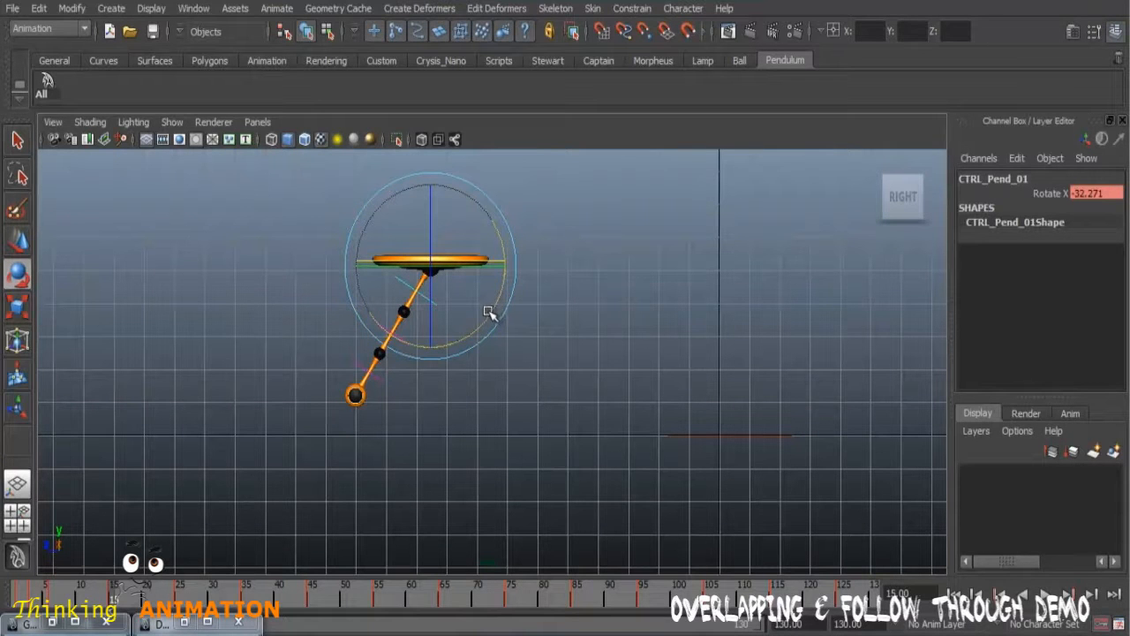
{"action": "mouse_move", "coordinate": [499, 283]}
{"action": "left_mouse_down"}
{"action": "mouse_move", "coordinate": [486, 304]}
{"action": "mouse_move", "coordinate": [494, 296]}
{"action": "left_mouse_up"}
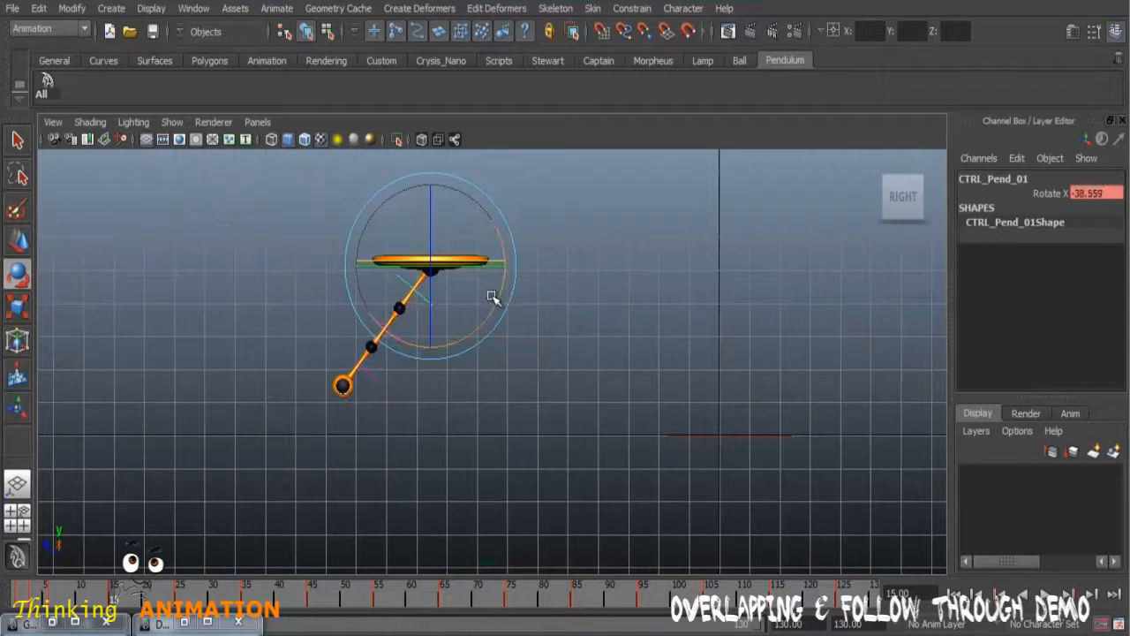
Step: Scrub through the revised frame 15 pose, playblast the animation, and close the preview
{"action": "mouse_move", "coordinate": [44, 597]}
{"action": "left_mouse_down"}
{"action": "mouse_move", "coordinate": [33, 594]}
{"action": "mouse_move", "coordinate": [125, 593]}
{"action": "mouse_move", "coordinate": [30, 583]}
{"action": "mouse_move", "coordinate": [147, 594]}
{"action": "left_mouse_up"}
{"action": "right_click", "coordinate": [403, 598]}
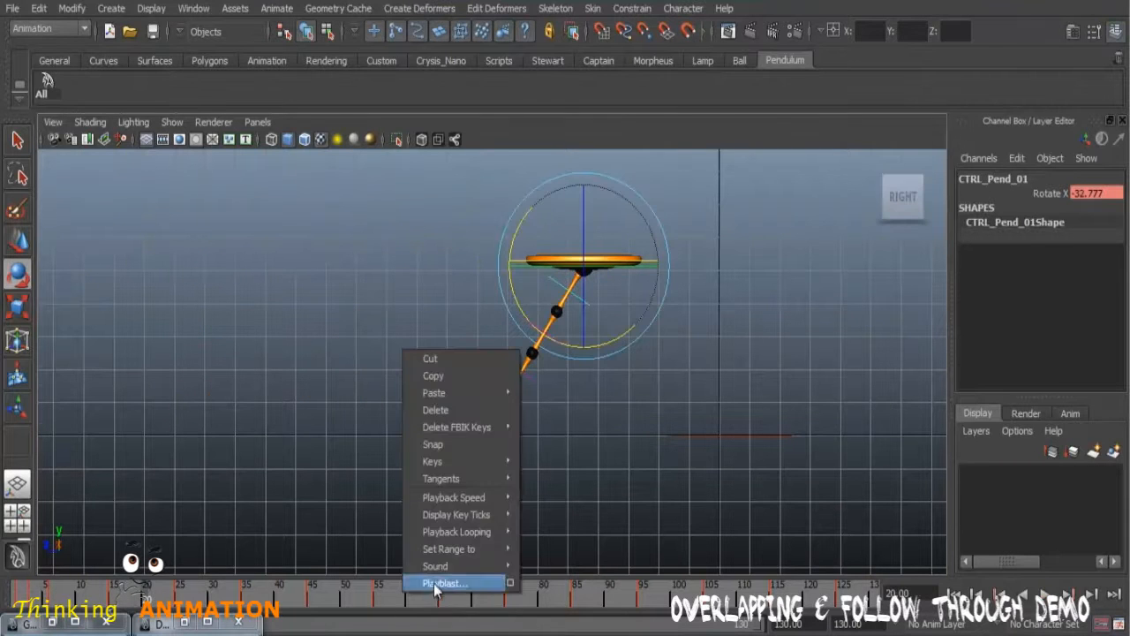
{"action": "left_click", "coordinate": [429, 580]}
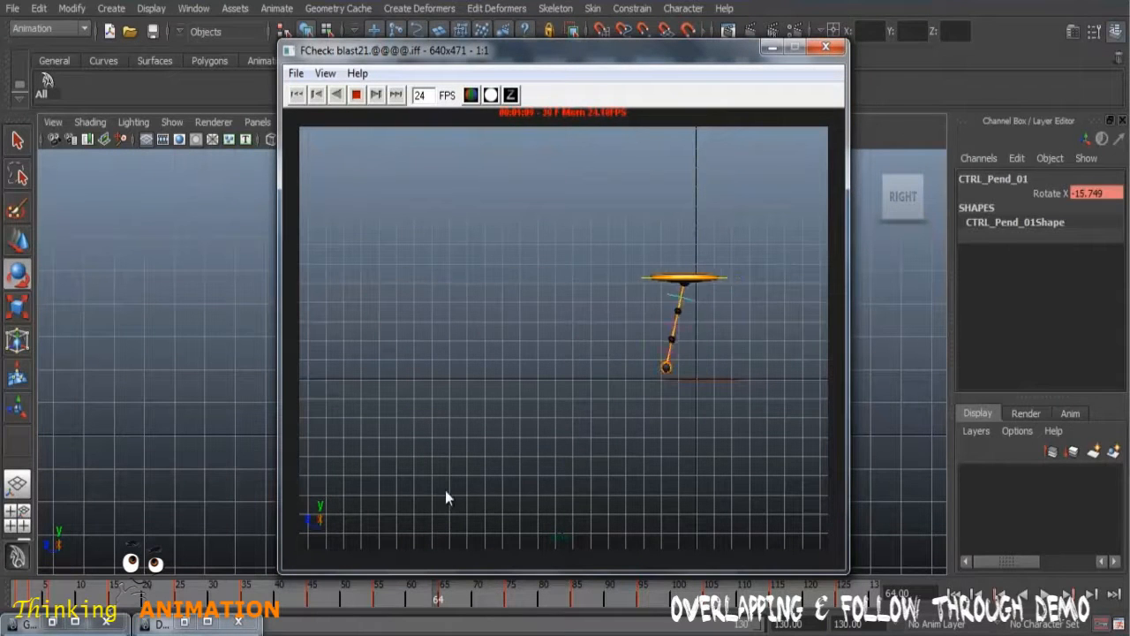
{"action": "left_click", "coordinate": [828, 49]}
Step: In the Dope Sheet, move all CTRL_Pend_01 keys from frame 25 onward two frames earlier, and minimize the window
{"action": "left_click_drag", "start_coordinate": [137, 597], "coordinate": [188, 598]}
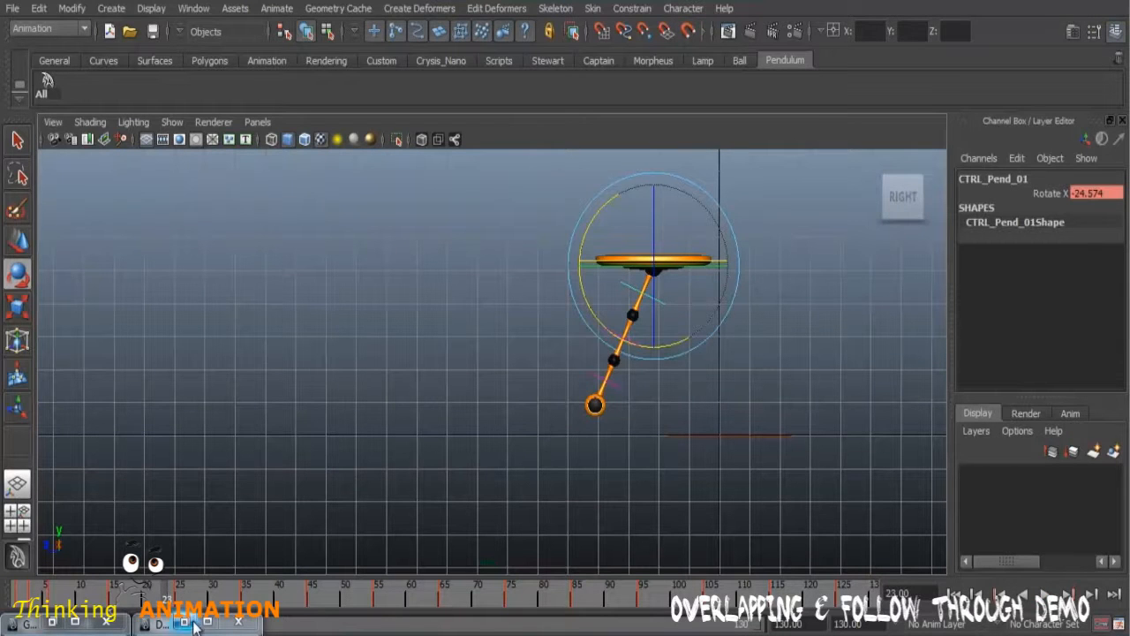
{"action": "left_click", "coordinate": [189, 625]}
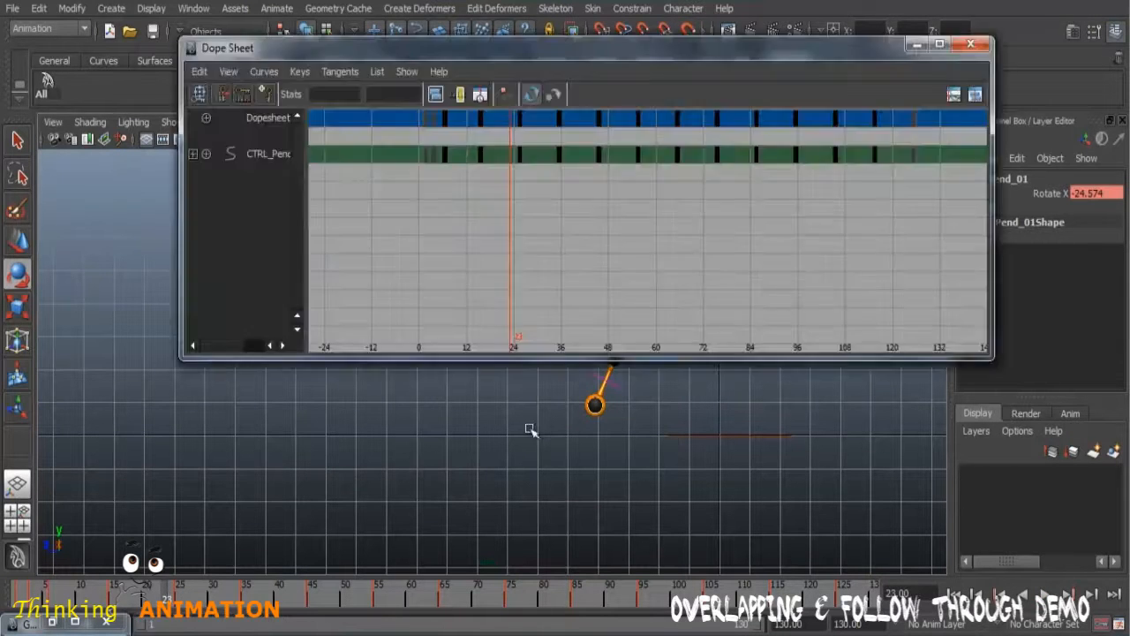
{"action": "left_click_drag", "start_coordinate": [508, 173], "coordinate": [946, 143]}
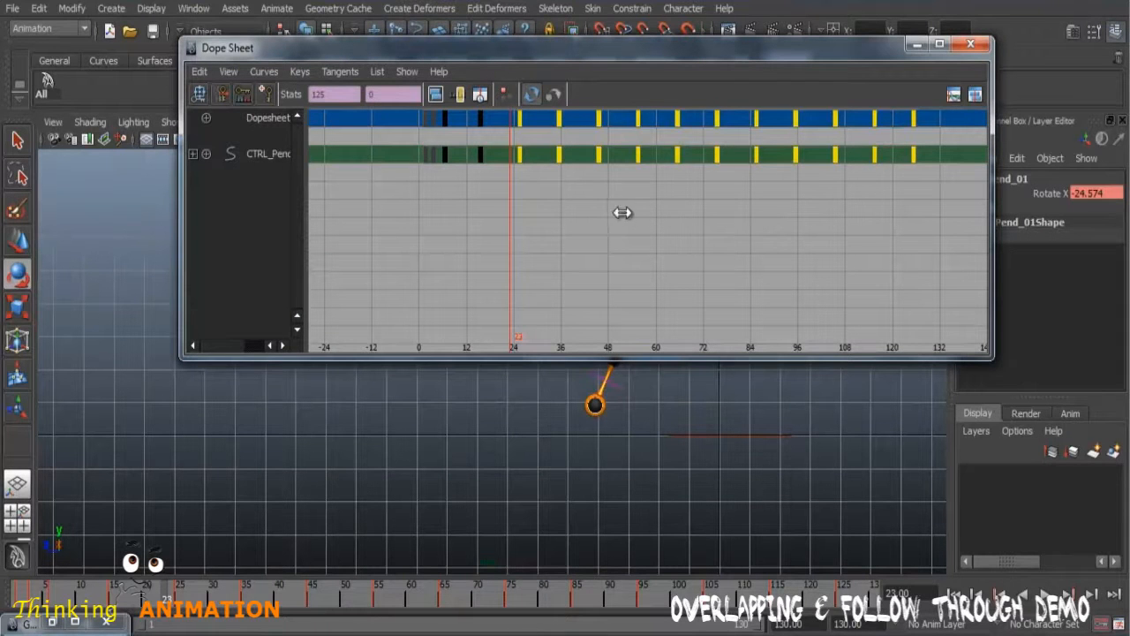
{"action": "middle_click_drag", "start_coordinate": [623, 211], "coordinate": [612, 209]}
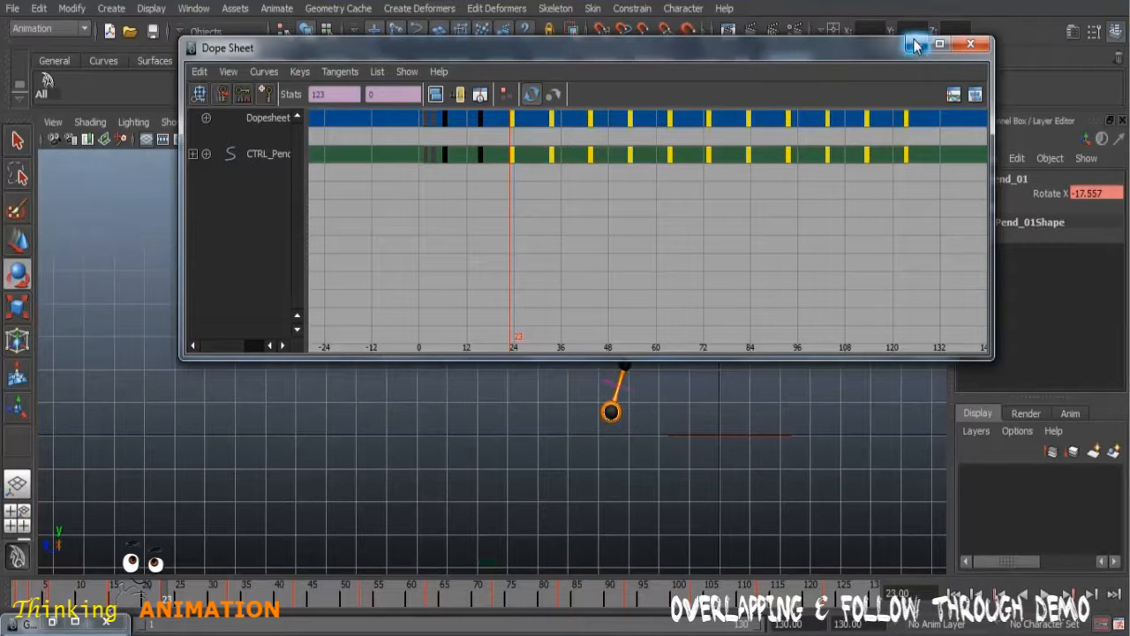
{"action": "left_click_drag", "start_coordinate": [860, 48], "coordinate": [749, 95]}
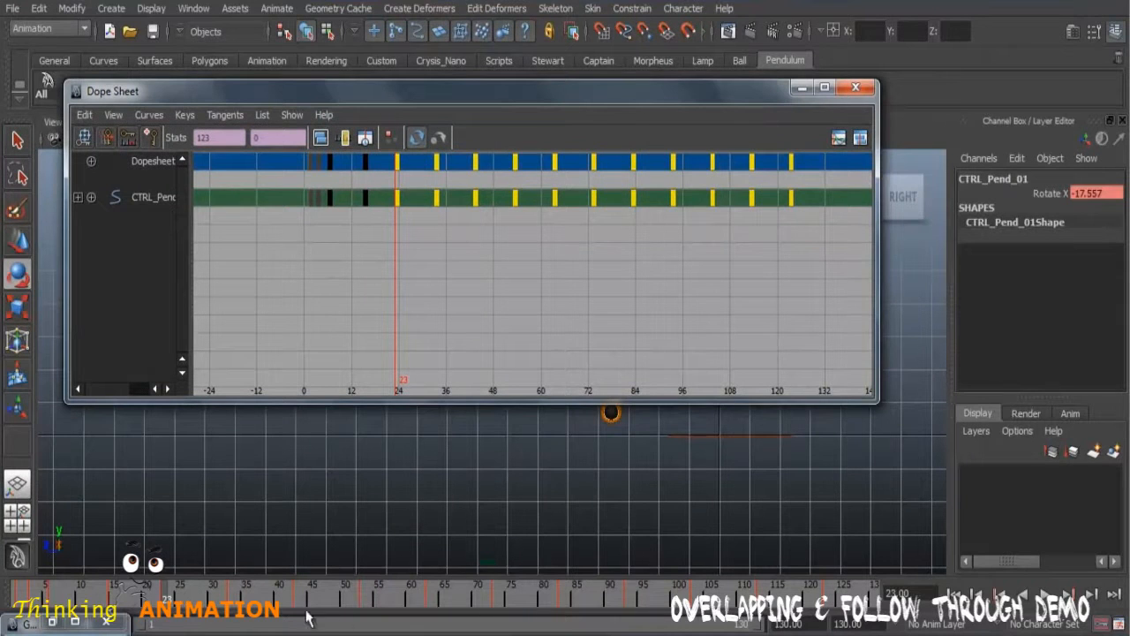
{"action": "left_click", "coordinate": [798, 89]}
Step: Deselect the control, playblast the animation with the keys shifted two frames earlier, and close the preview
{"action": "left_click", "coordinate": [618, 532]}
{"action": "right_click", "coordinate": [625, 590]}
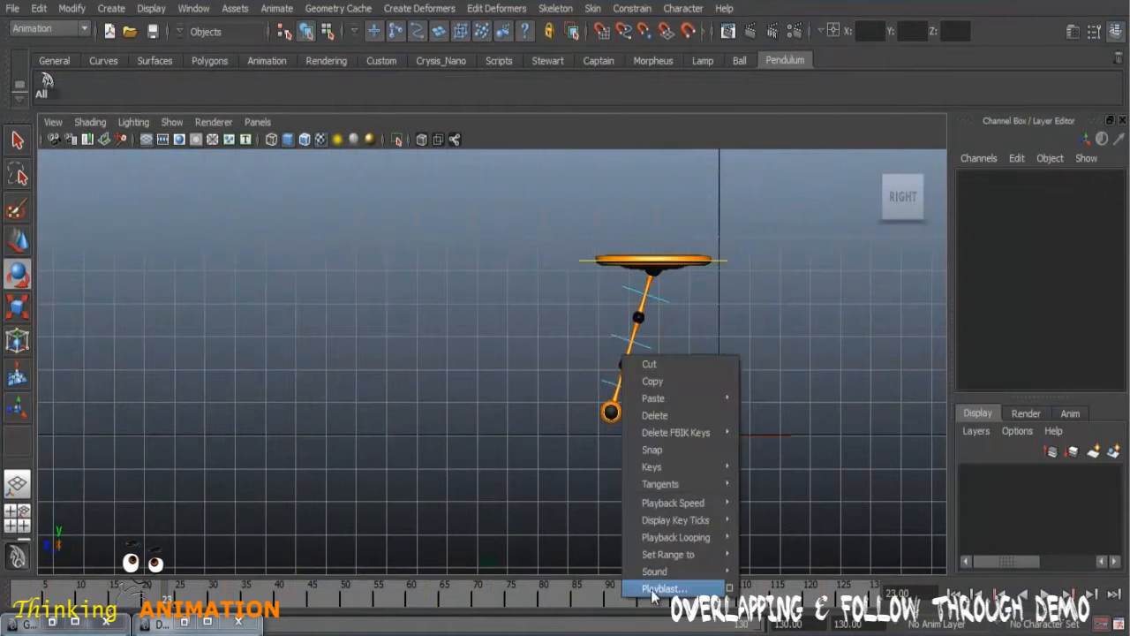
{"action": "left_click", "coordinate": [655, 589]}
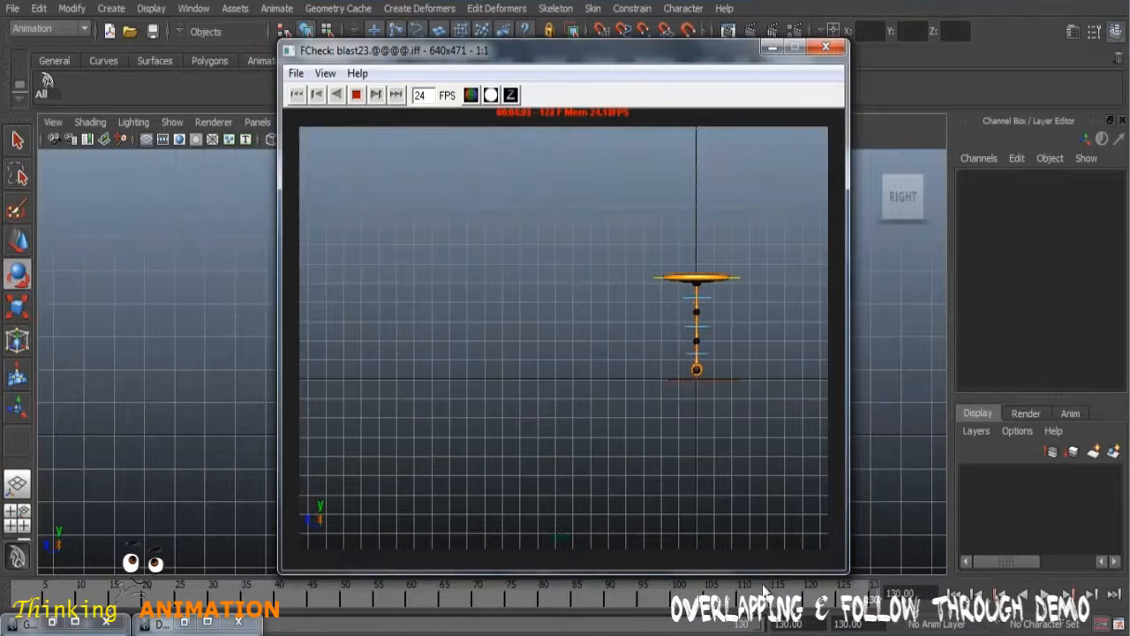
{"action": "left_click", "coordinate": [826, 47]}
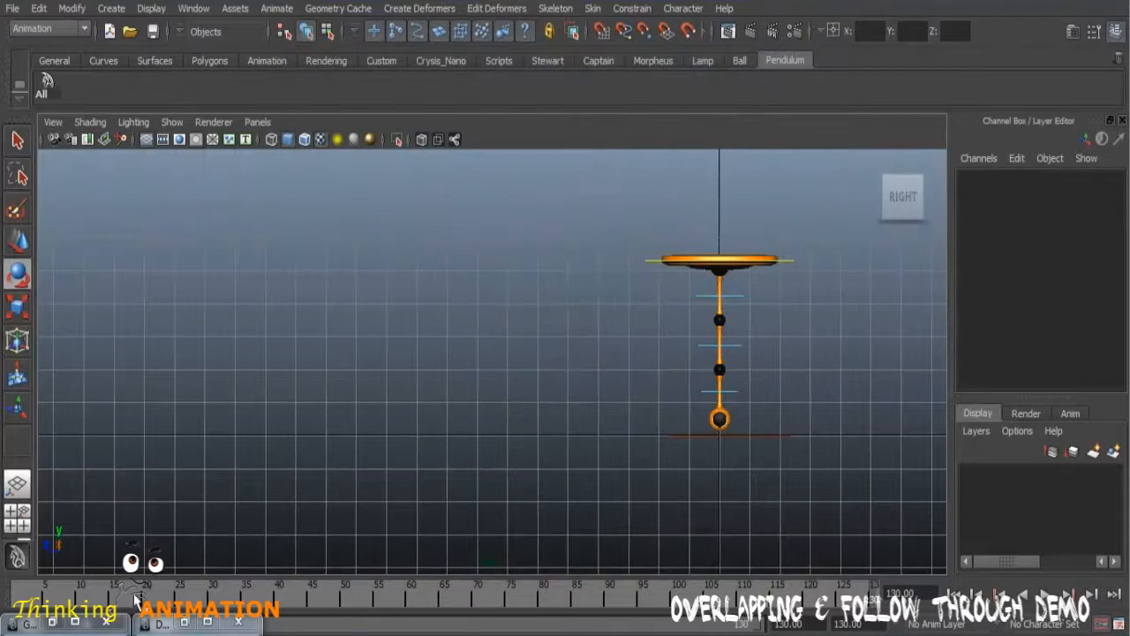
Step: Select CTRL_Pend_Main and scrub around frames 14 to 23 to examine the pendulum's drag against the main control's movement
{"action": "left_click", "coordinate": [22, 587]}
{"action": "left_click_drag", "start_coordinate": [22, 587], "coordinate": [109, 589]}
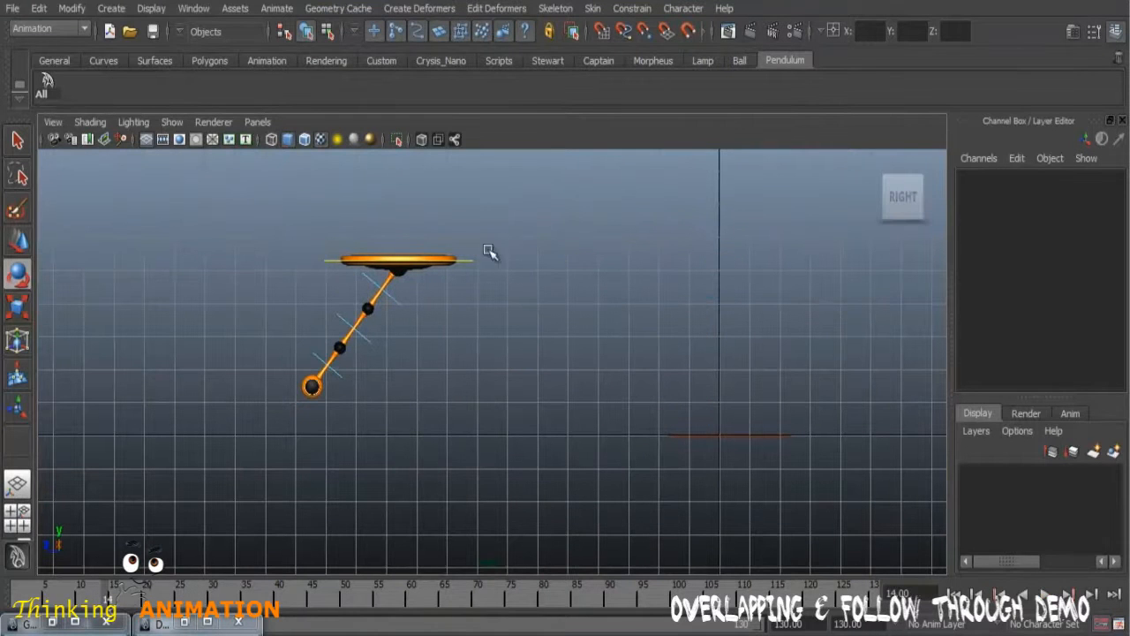
{"action": "left_click", "coordinate": [460, 290]}
{"action": "left_click_drag", "start_coordinate": [131, 592], "coordinate": [159, 589]}
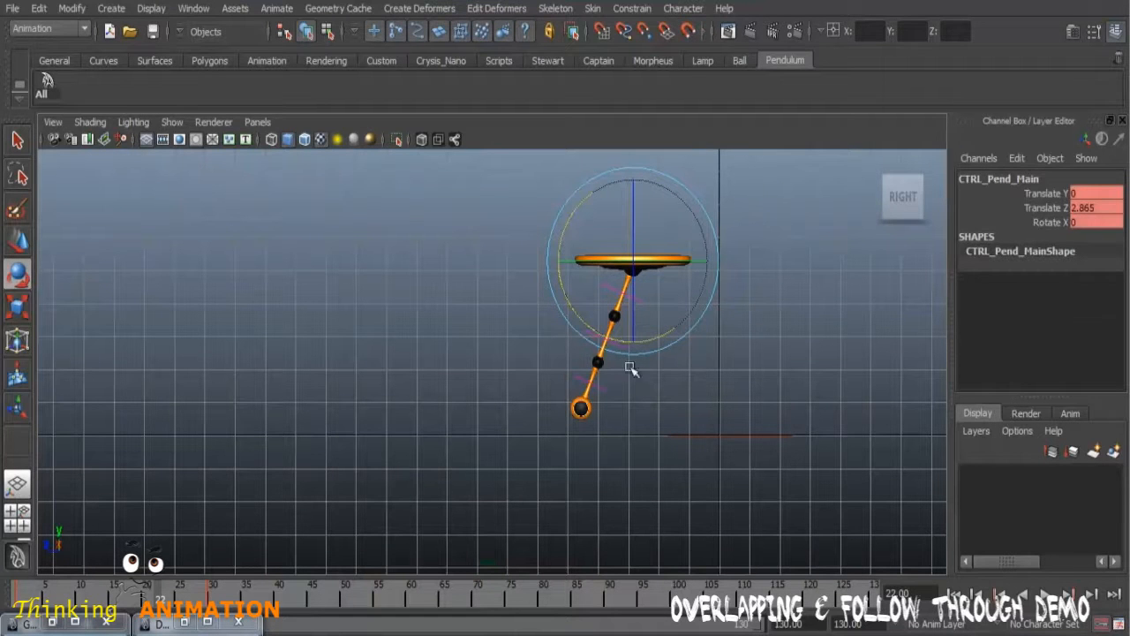
{"action": "mouse_move", "coordinate": [161, 592]}
{"action": "left_mouse_down"}
{"action": "mouse_move", "coordinate": [32, 591]}
{"action": "mouse_move", "coordinate": [173, 585]}
{"action": "left_mouse_up"}
{"action": "left_click", "coordinate": [751, 284]}
{"action": "left_click", "coordinate": [572, 262]}
{"action": "mouse_move", "coordinate": [158, 596]}
{"action": "left_mouse_down"}
{"action": "mouse_move", "coordinate": [203, 596]}
{"action": "mouse_move", "coordinate": [150, 600]}
{"action": "mouse_move", "coordinate": [165, 599]}
{"action": "left_mouse_up"}
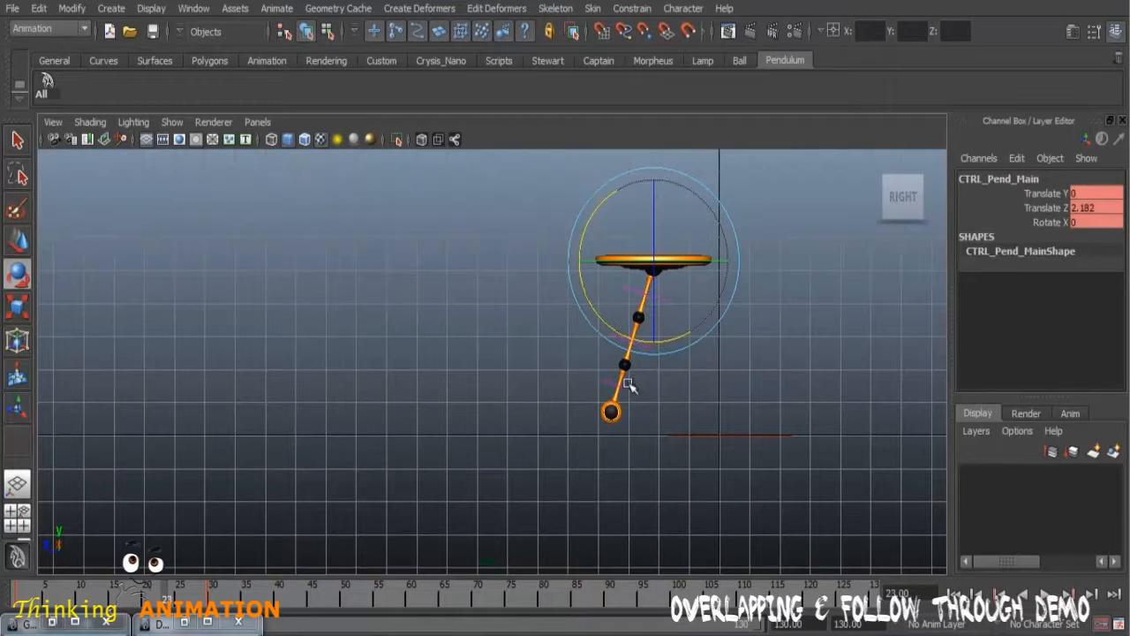
{"action": "double_click", "coordinate": [185, 599]}
{"action": "left_click_drag", "start_coordinate": [418, 606], "coordinate": [383, 601]}
{"action": "left_click_drag", "start_coordinate": [155, 596], "coordinate": [124, 610]}
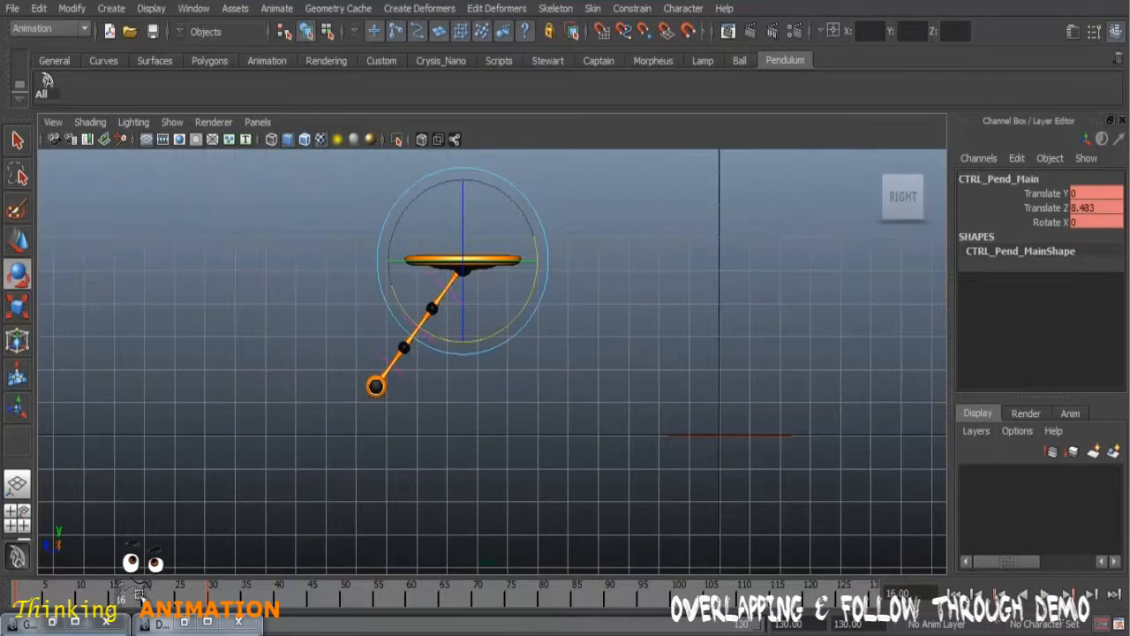
Step: Reselect CTRL_Pend_01, scrub to frame 30, playblast the animation, and close the preview
{"action": "left_click", "coordinate": [475, 402]}
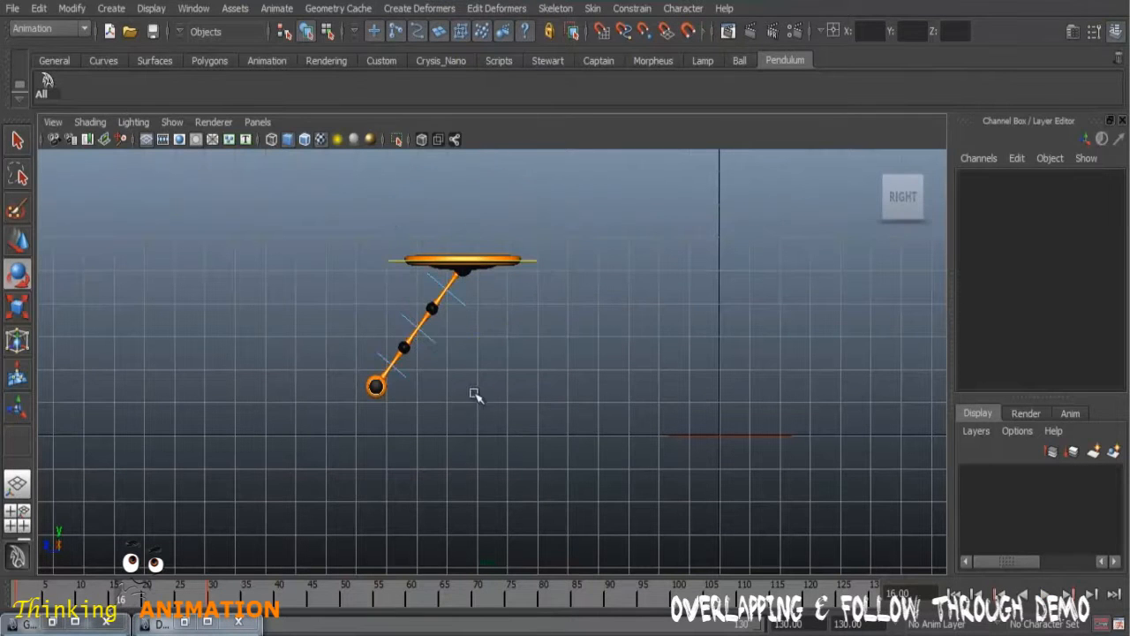
{"action": "left_click", "coordinate": [460, 308]}
{"action": "left_click_drag", "start_coordinate": [125, 600], "coordinate": [309, 632]}
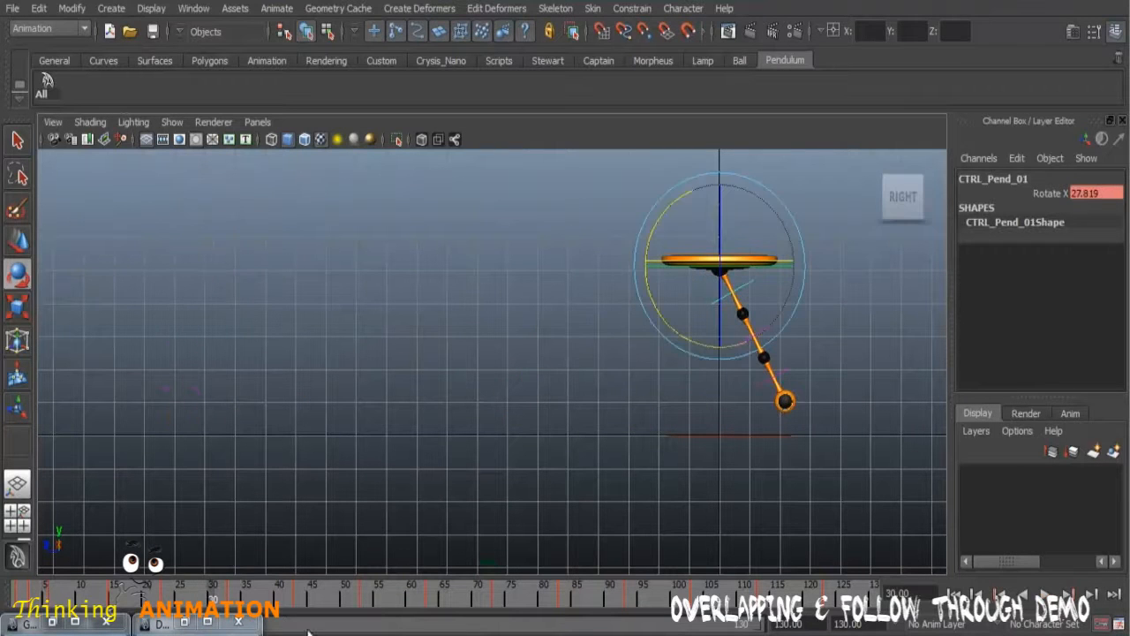
{"action": "right_click", "coordinate": [617, 603]}
{"action": "left_click", "coordinate": [658, 584]}
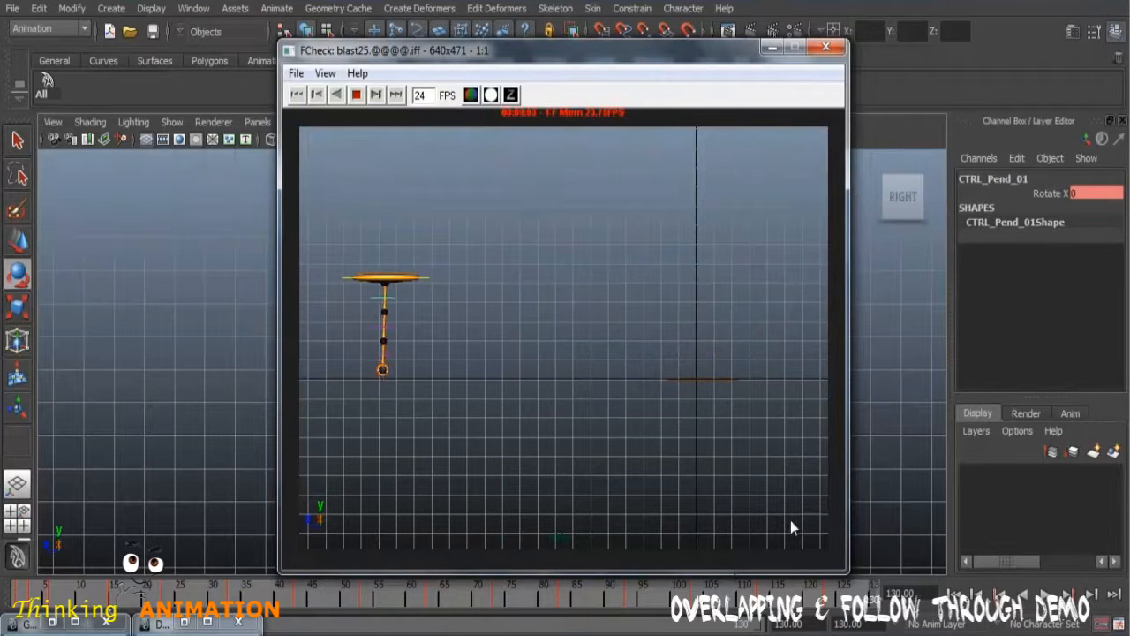
{"action": "left_click", "coordinate": [825, 46]}
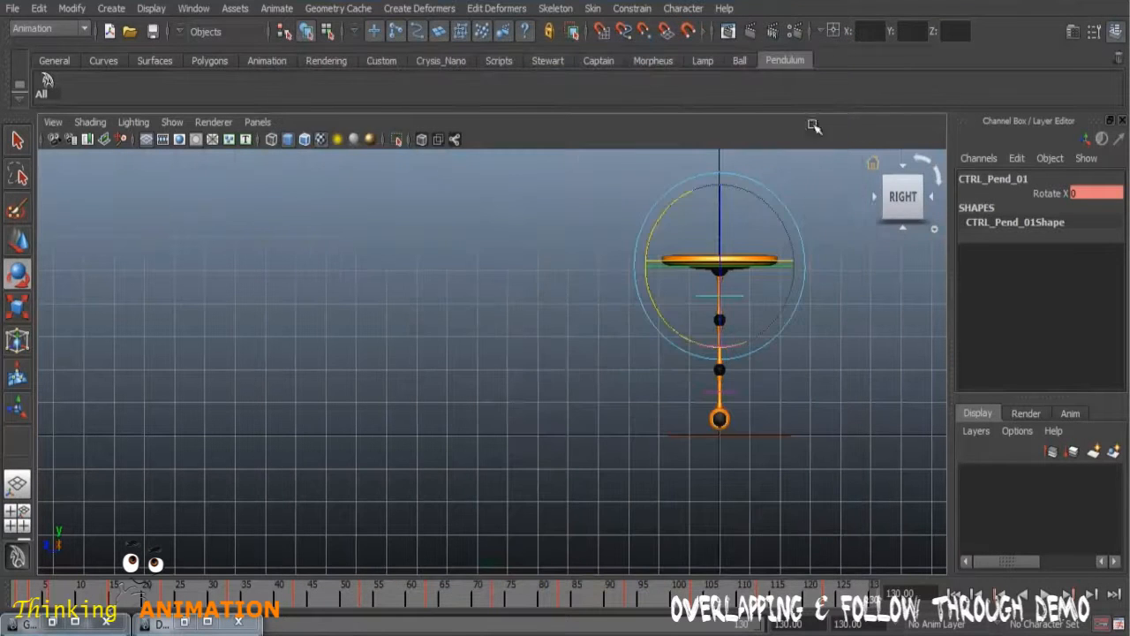
Step: Select CTRL_Pend_01 and copy all its keys from frame 1 to 123 on the timeline
{"action": "left_click", "coordinate": [797, 384]}
{"action": "key", "text": "q"}
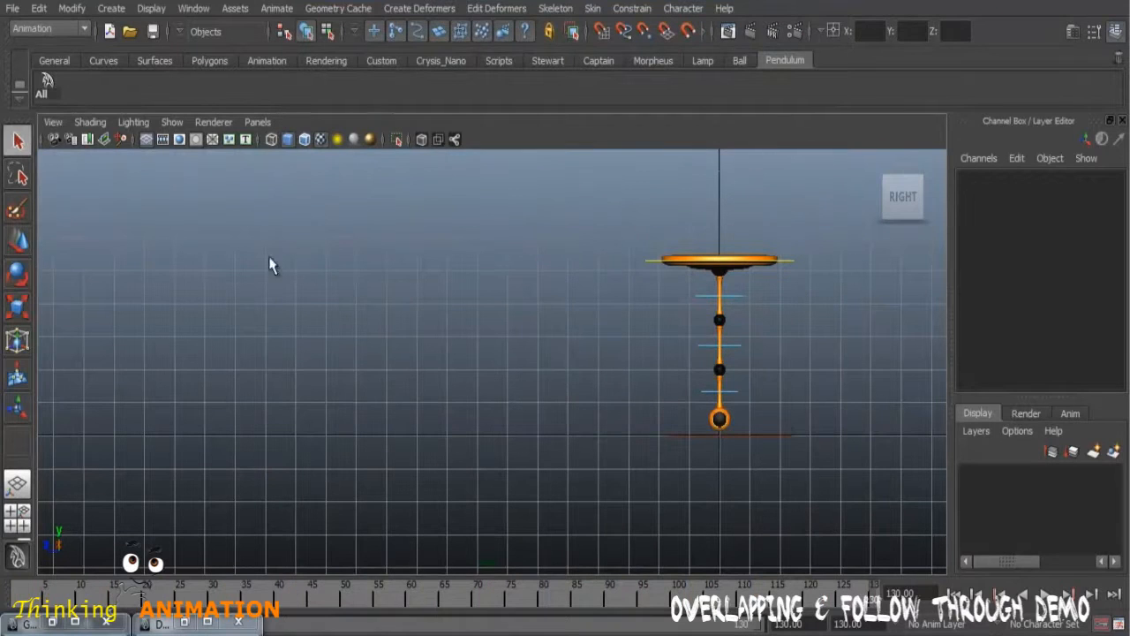
{"action": "left_click", "coordinate": [729, 300]}
{"action": "left_click_drag", "start_coordinate": [43, 604], "coordinate": [7, 605]}
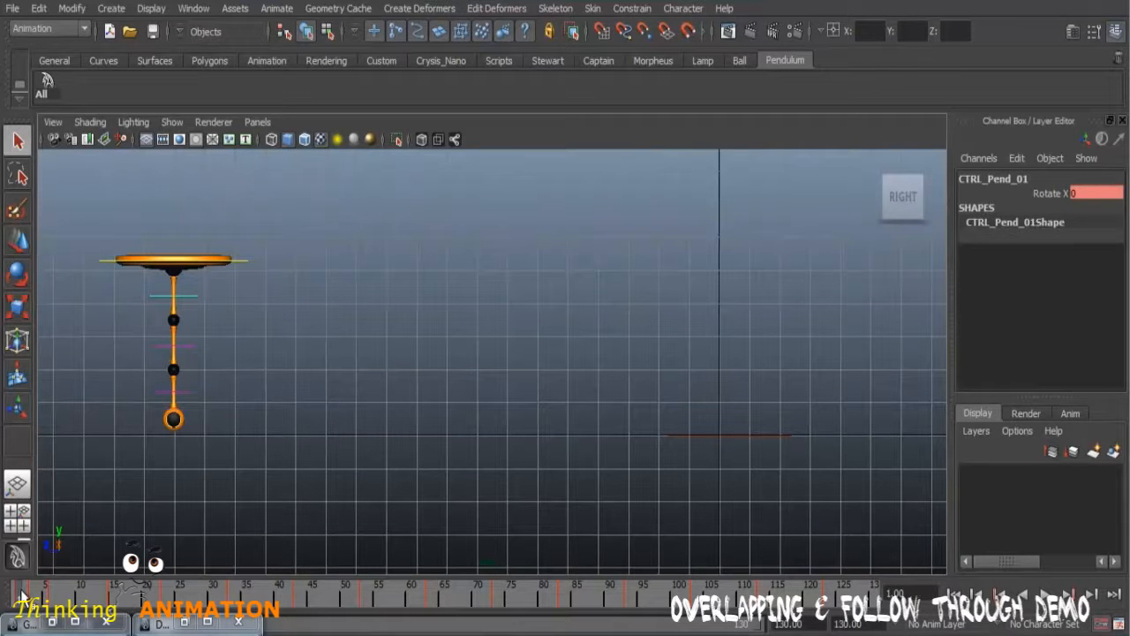
{"action": "left_click_drag", "start_coordinate": [19, 600], "coordinate": [828, 617], "text": "shift"}
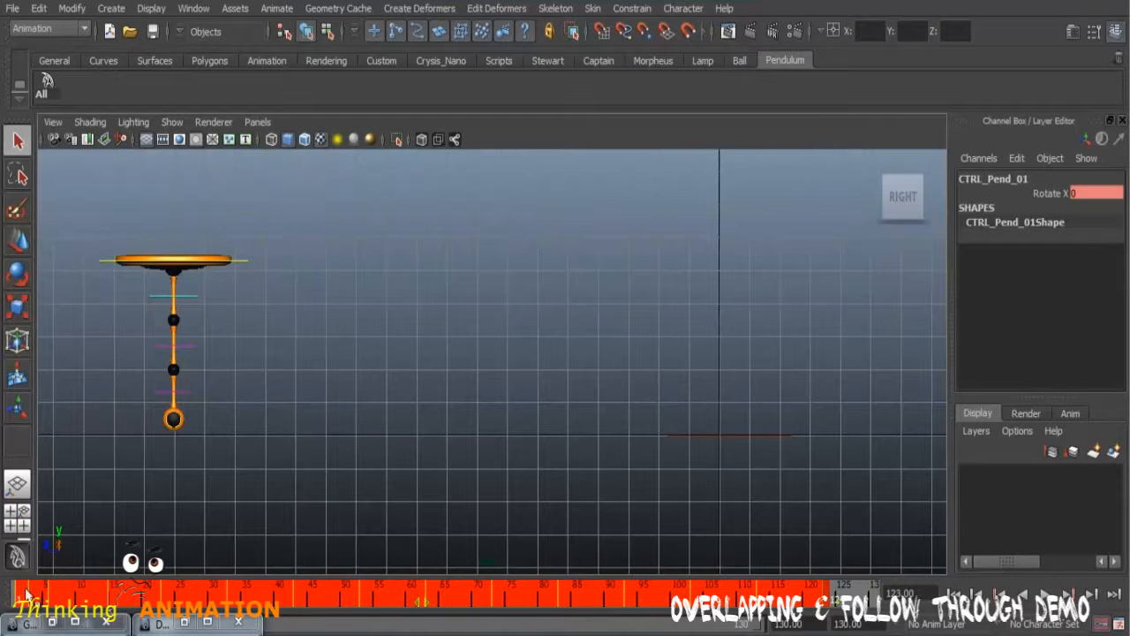
{"action": "right_click", "coordinate": [542, 606]}
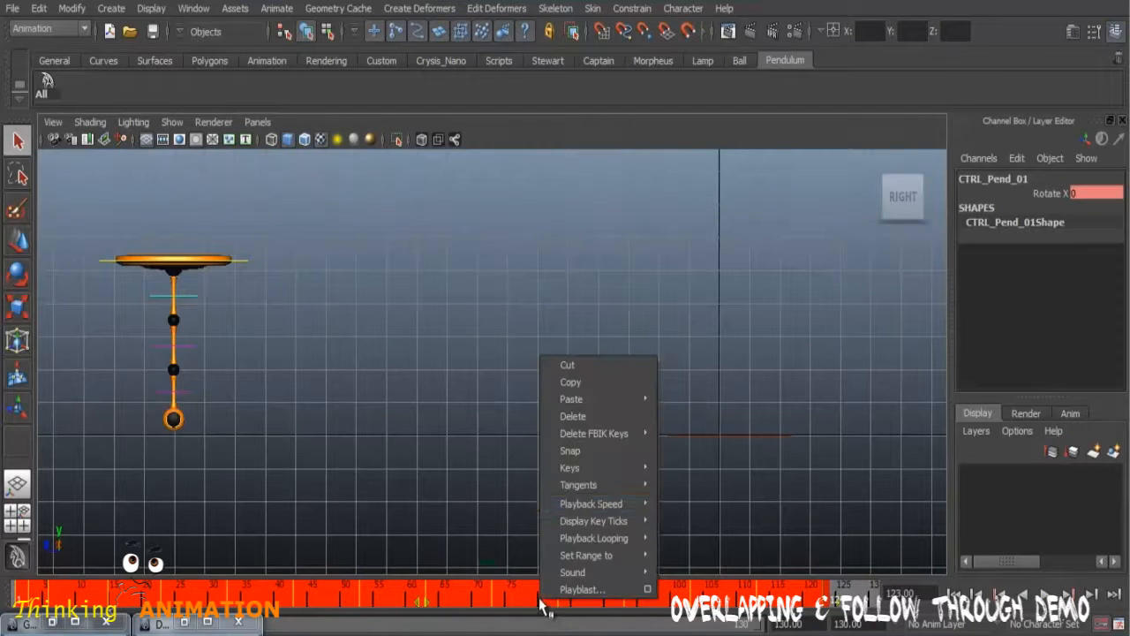
{"action": "left_click", "coordinate": [578, 383]}
{"action": "left_click", "coordinate": [578, 391]}
Step: Paste the copied keys onto CTRL_Pend_02, starting at frame 1
{"action": "left_click", "coordinate": [12, 599]}
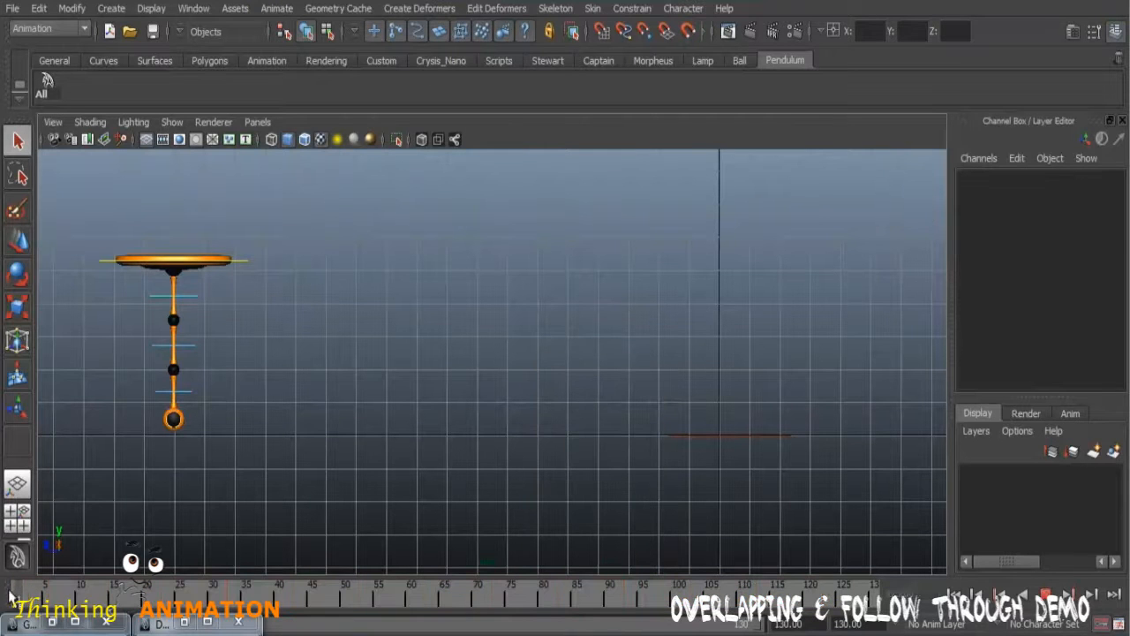
{"action": "left_click_drag", "start_coordinate": [5, 599], "coordinate": [5, 593]}
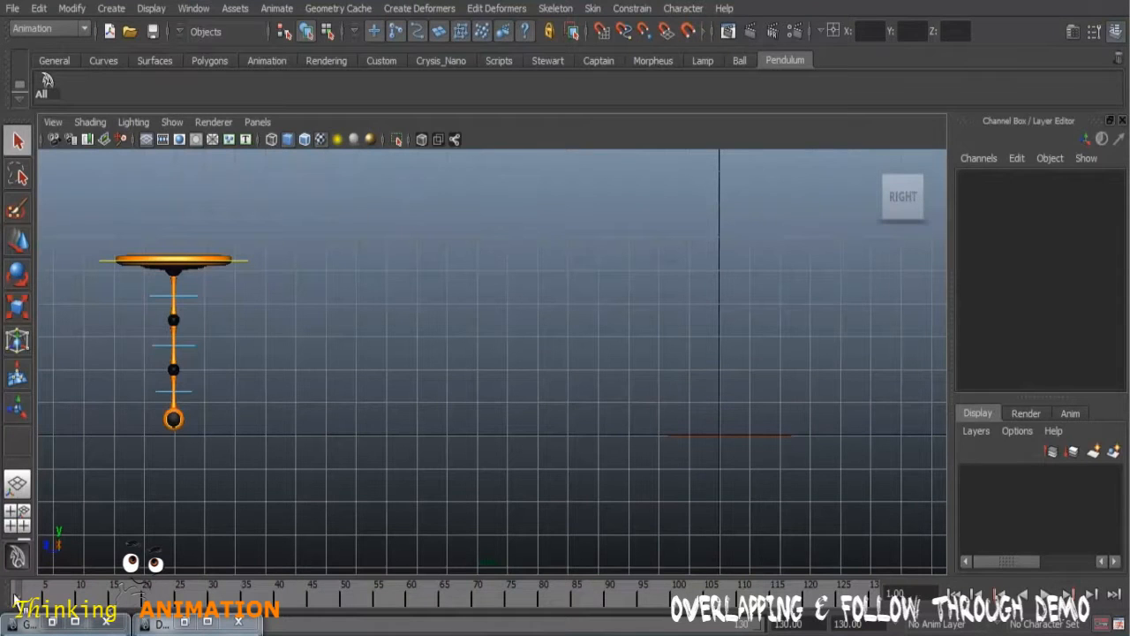
{"action": "left_click", "coordinate": [187, 352]}
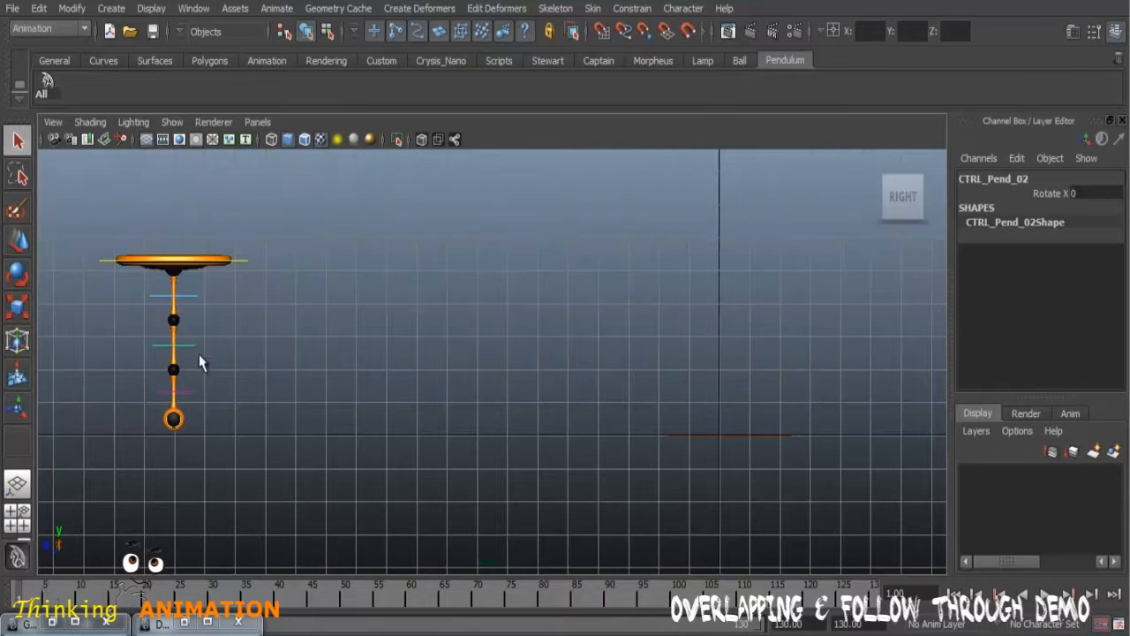
{"action": "right_click", "coordinate": [16, 590]}
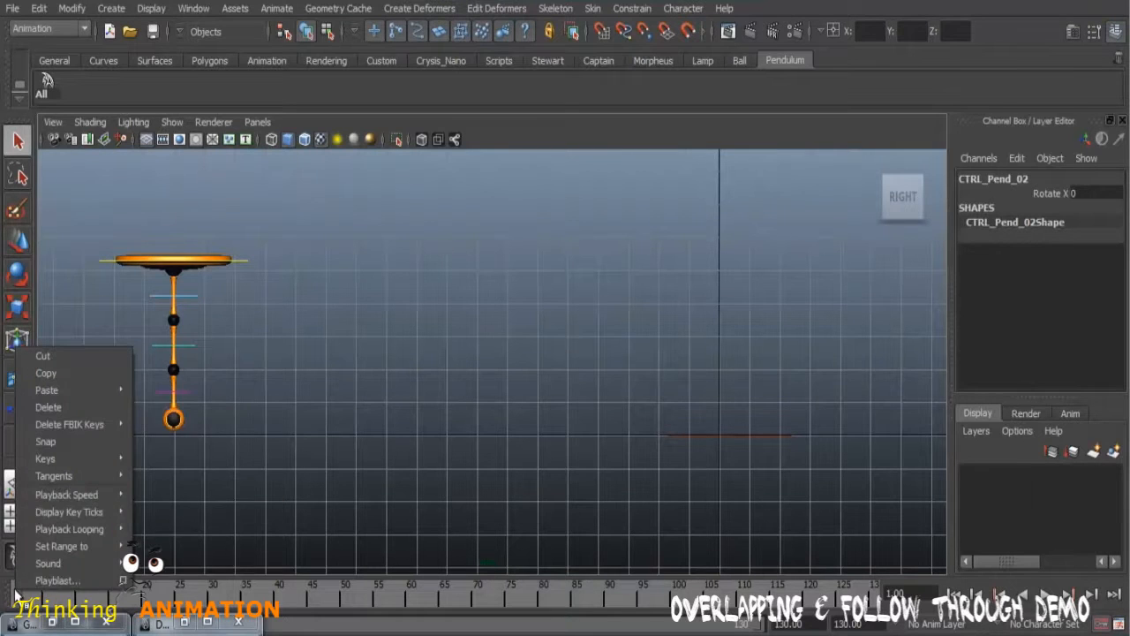
{"action": "left_click", "coordinate": [155, 398]}
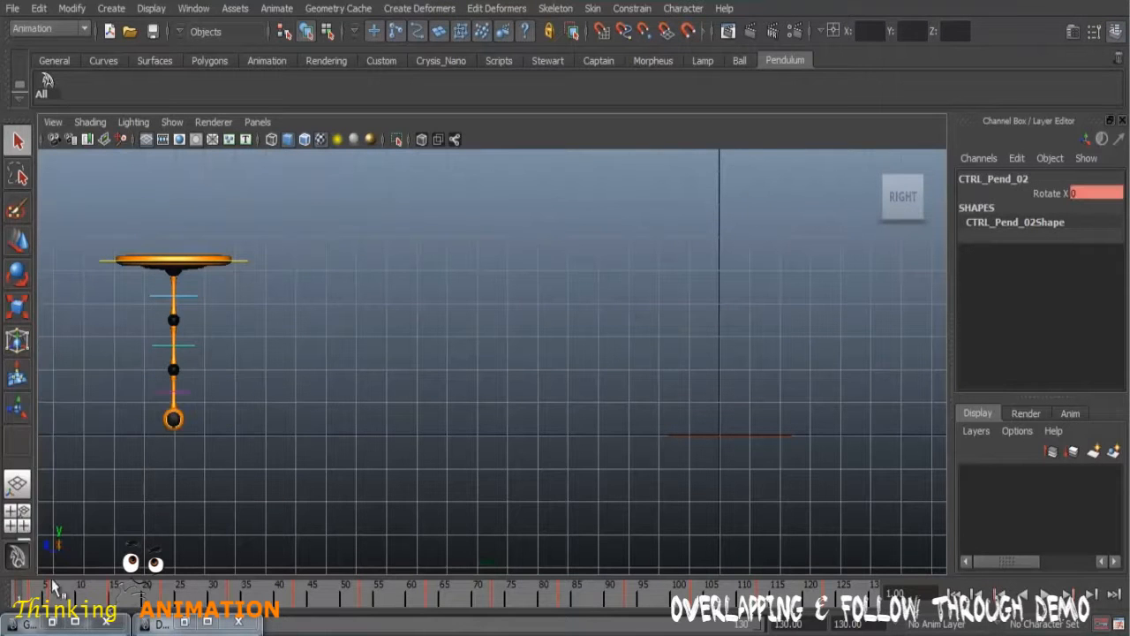
{"action": "mouse_move", "coordinate": [19, 589]}
{"action": "left_mouse_down"}
{"action": "mouse_move", "coordinate": [634, 604]}
{"action": "mouse_move", "coordinate": [31, 602]}
{"action": "mouse_move", "coordinate": [317, 624]}
{"action": "mouse_move", "coordinate": [23, 618]}
{"action": "mouse_move", "coordinate": [306, 625]}
{"action": "mouse_move", "coordinate": [9, 607]}
{"action": "left_mouse_up"}
Step: Playblast the animation with the second segment's pasted keys, close the preview, and return to frame 1
{"action": "right_click_drag", "start_coordinate": [558, 599], "coordinate": [599, 579]}
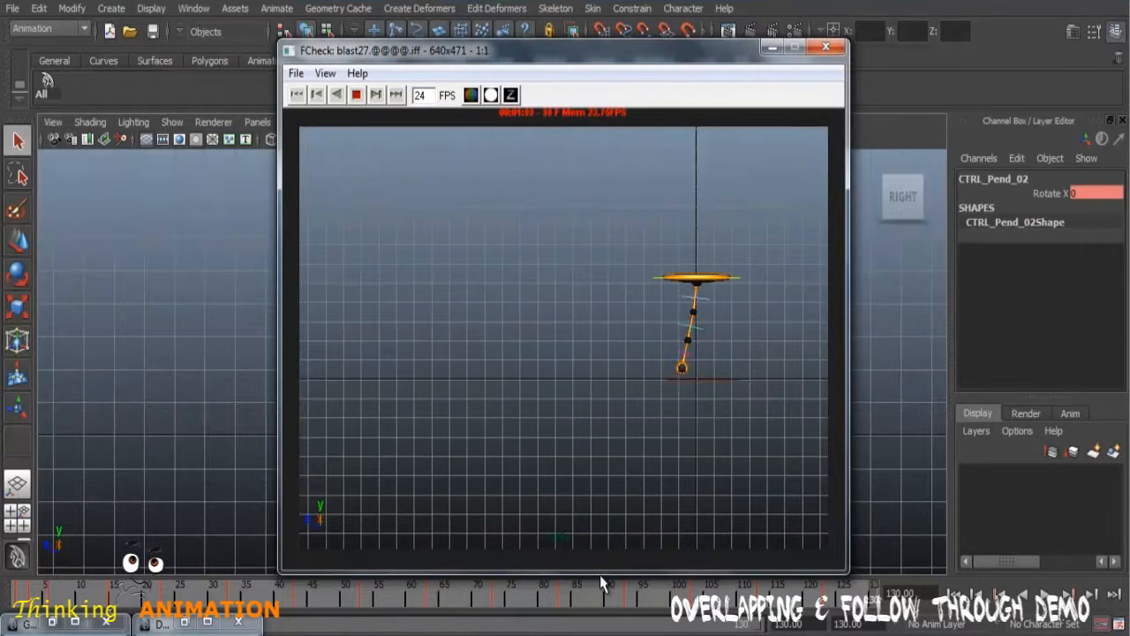
{"action": "left_click", "coordinate": [826, 47]}
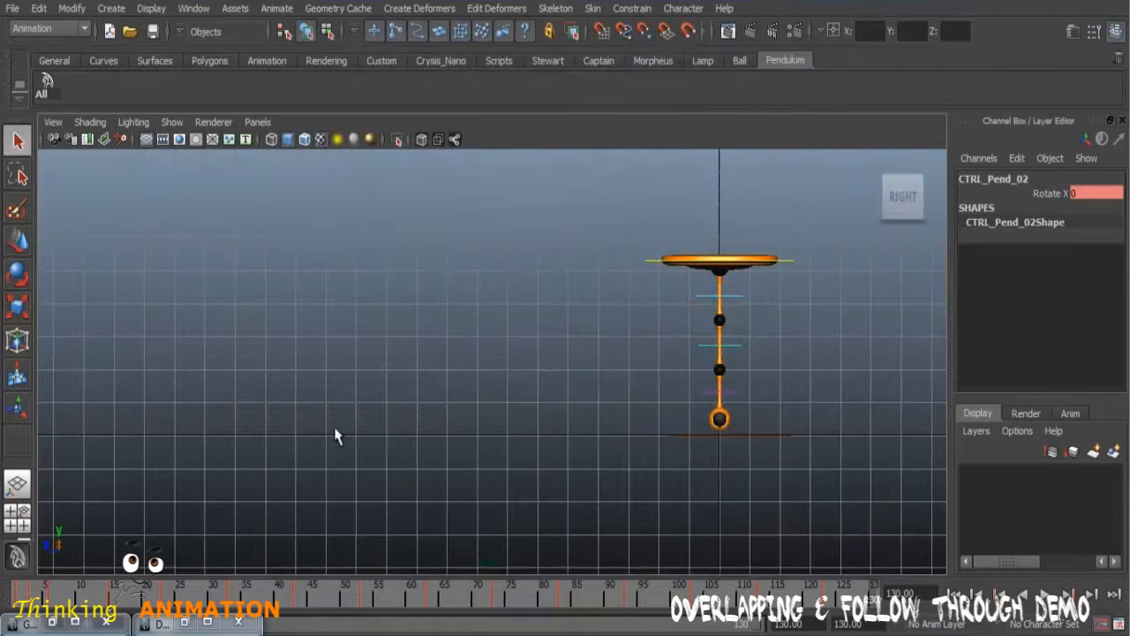
{"action": "left_click_drag", "start_coordinate": [59, 602], "coordinate": [6, 593]}
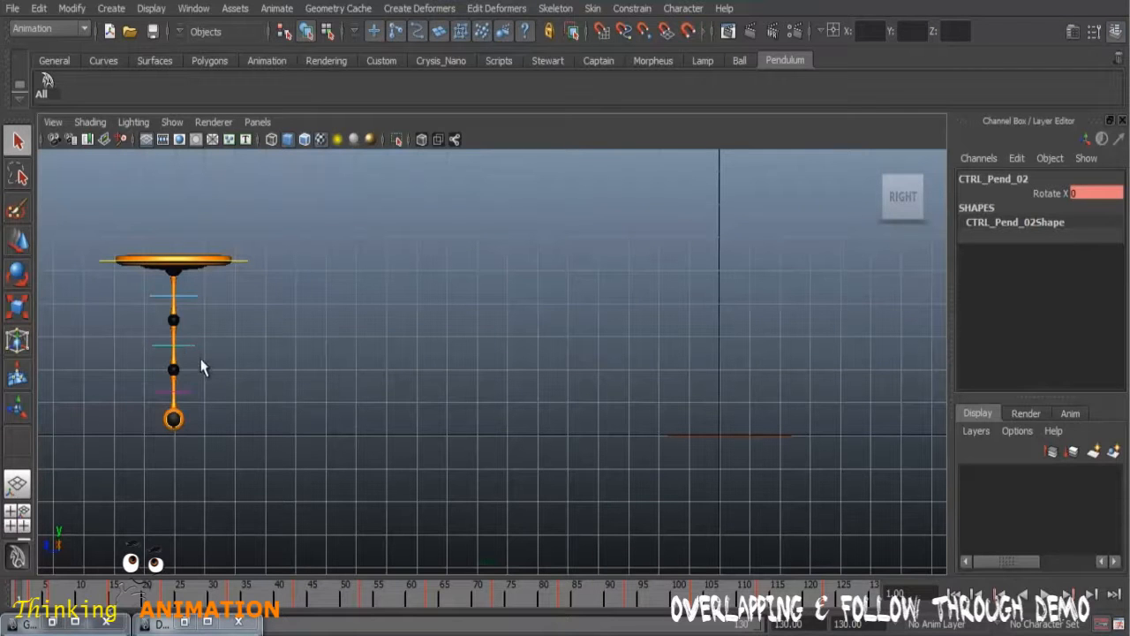
Step: Copy all of CTRL_Pend_02's Rotate X keys in the Graph Editor
{"action": "left_click", "coordinate": [53, 623]}
{"action": "scroll", "coordinate": [587, 334], "scroll_direction": "down", "scroll_amount": 5}
{"action": "left_click_drag", "start_coordinate": [497, 216], "coordinate": [649, 321]}
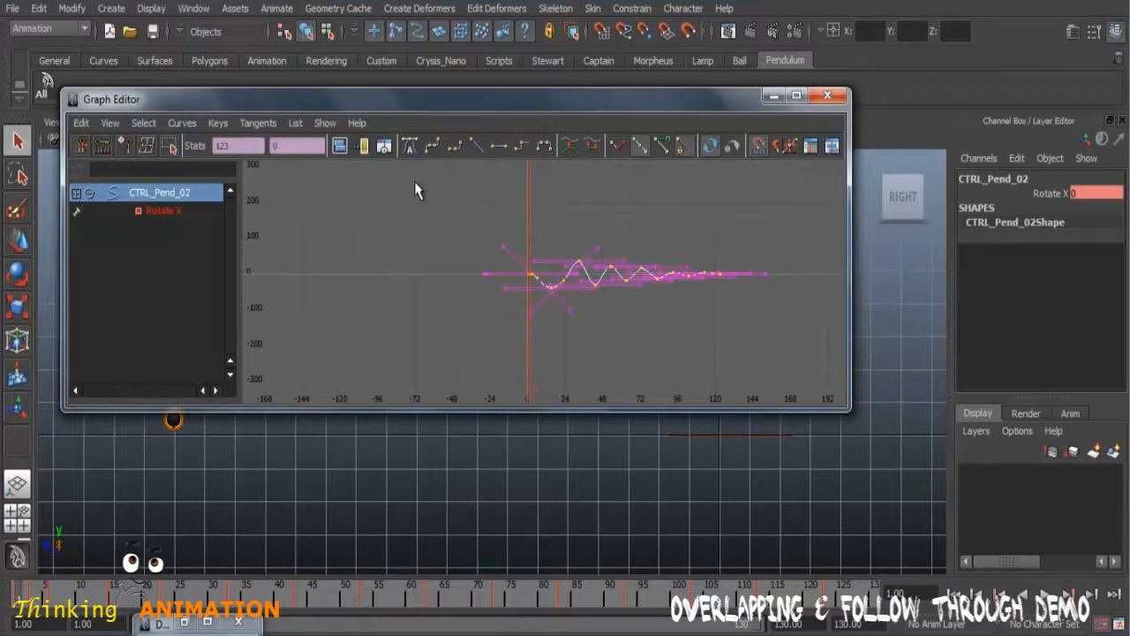
{"action": "left_click", "coordinate": [81, 124]}
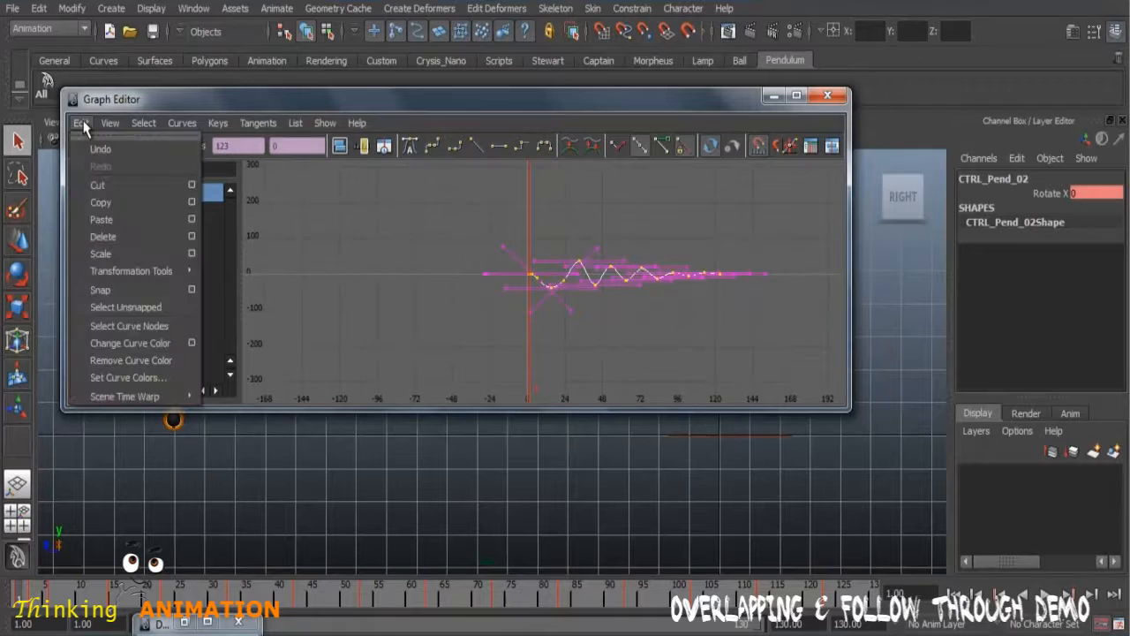
{"action": "left_click", "coordinate": [107, 206]}
Step: Paste the copied keys onto CTRL_Pend_03 at frame 1 and minimize the Graph Editor
{"action": "left_click_drag", "start_coordinate": [191, 95], "coordinate": [439, 91]}
{"action": "left_click", "coordinate": [187, 396]}
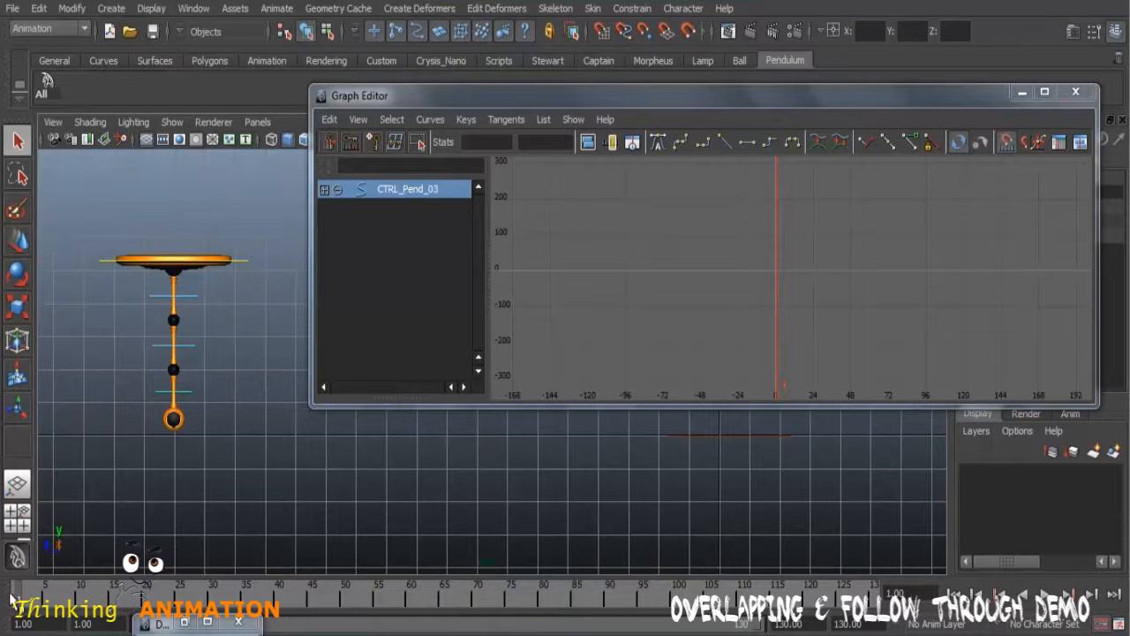
{"action": "left_click", "coordinate": [343, 123]}
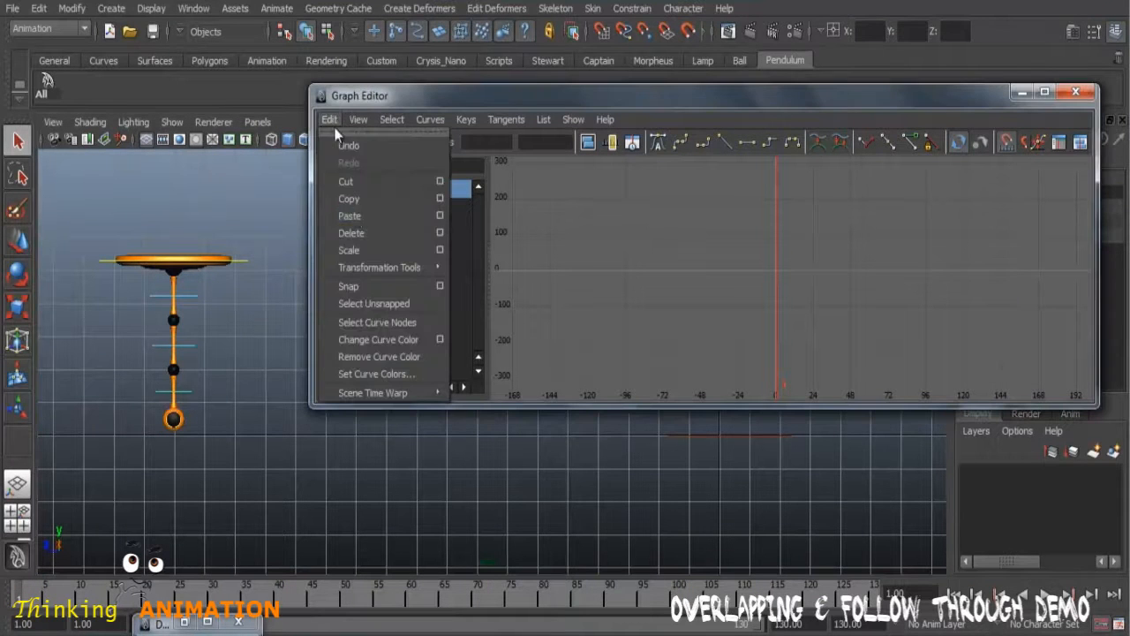
{"action": "left_click", "coordinate": [366, 225]}
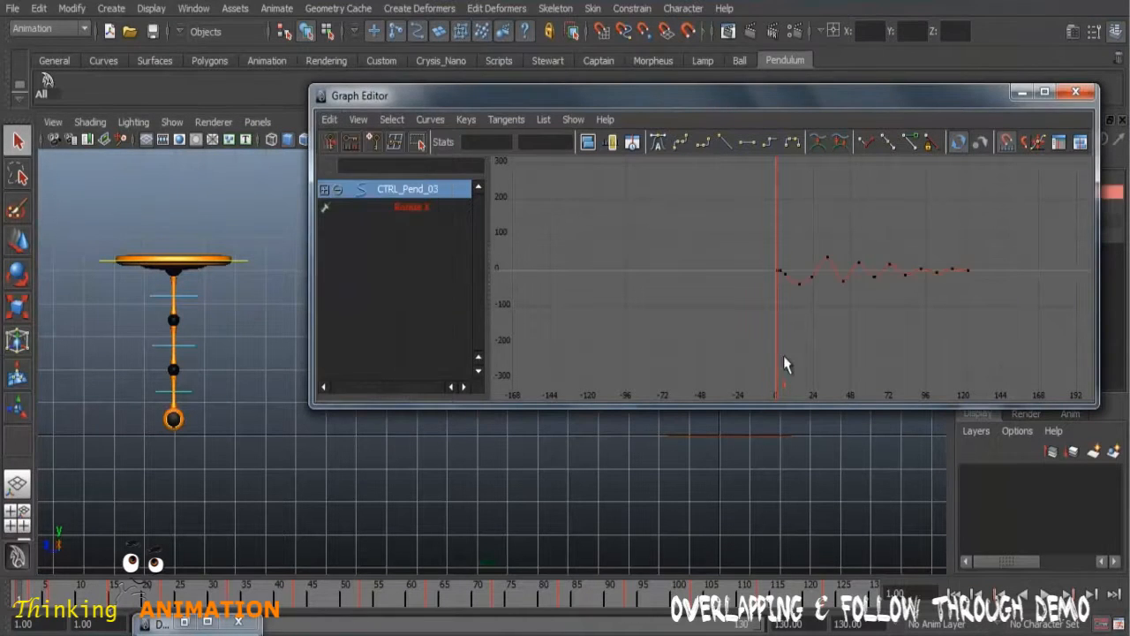
{"action": "left_click", "coordinate": [1021, 92]}
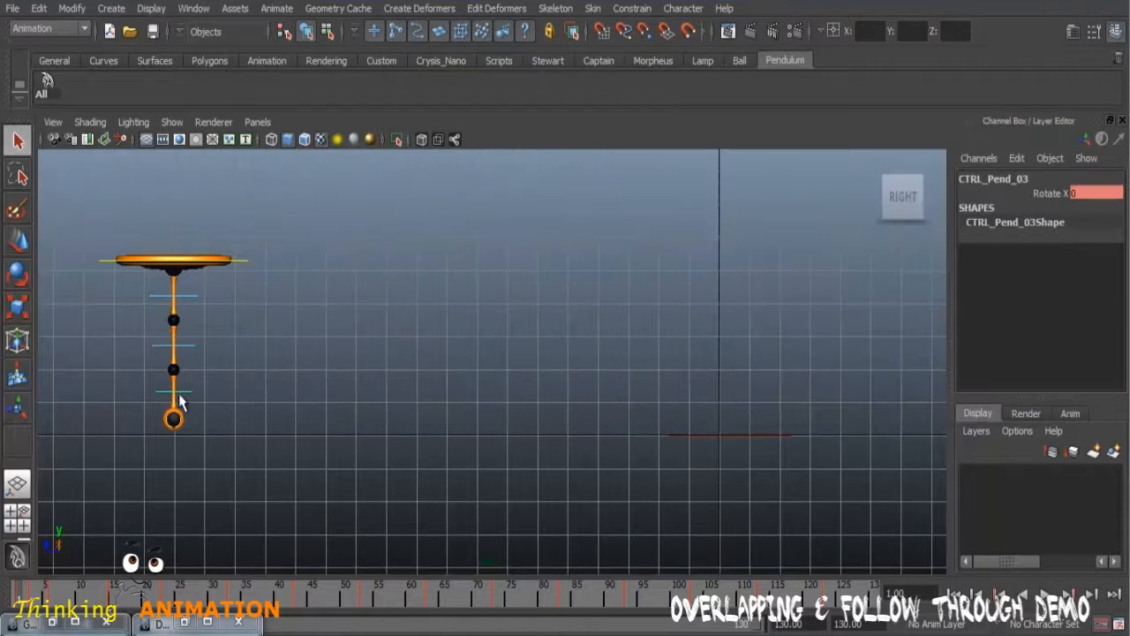
Step: Playblast the animation with the pasted keys on the third segment and close the preview
{"action": "right_click", "coordinate": [504, 605]}
{"action": "left_click", "coordinate": [542, 585]}
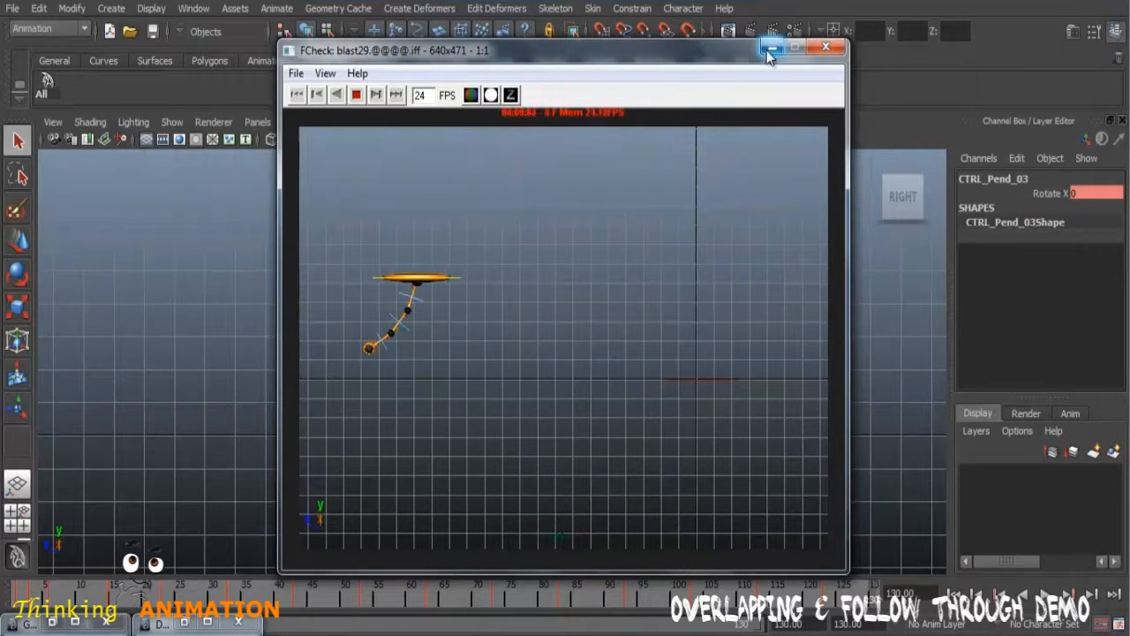
{"action": "left_click", "coordinate": [826, 46]}
Step: Scrub the timeline to frame 123, then through frames 1 to 5, to examine how the three segments swing together
{"action": "left_click_drag", "start_coordinate": [22, 601], "coordinate": [830, 615]}
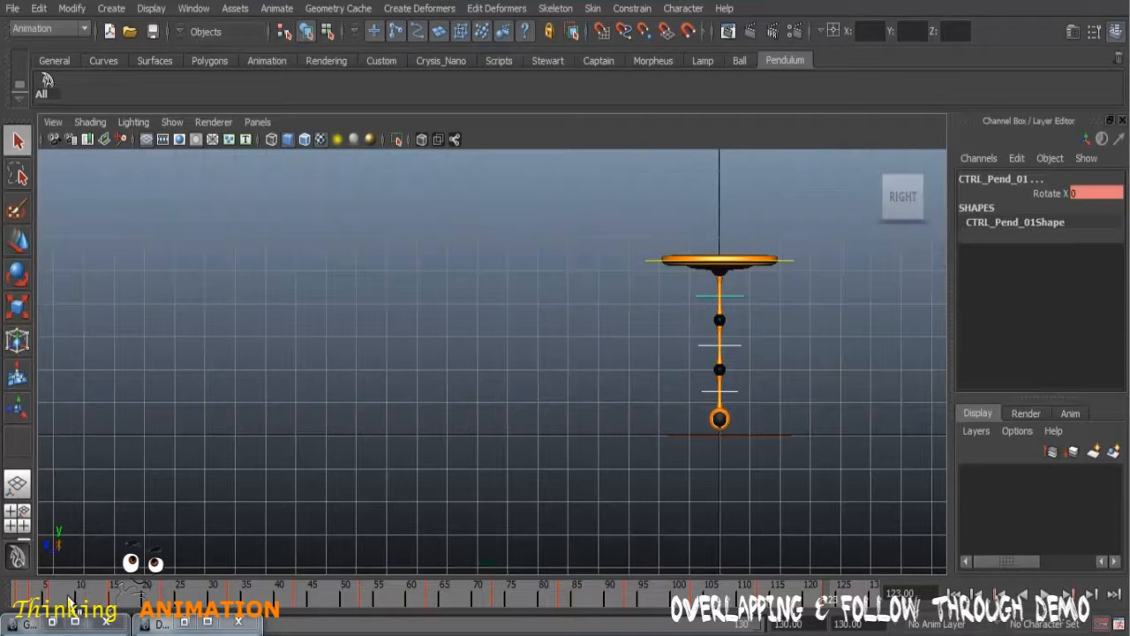
{"action": "left_click", "coordinate": [14, 597]}
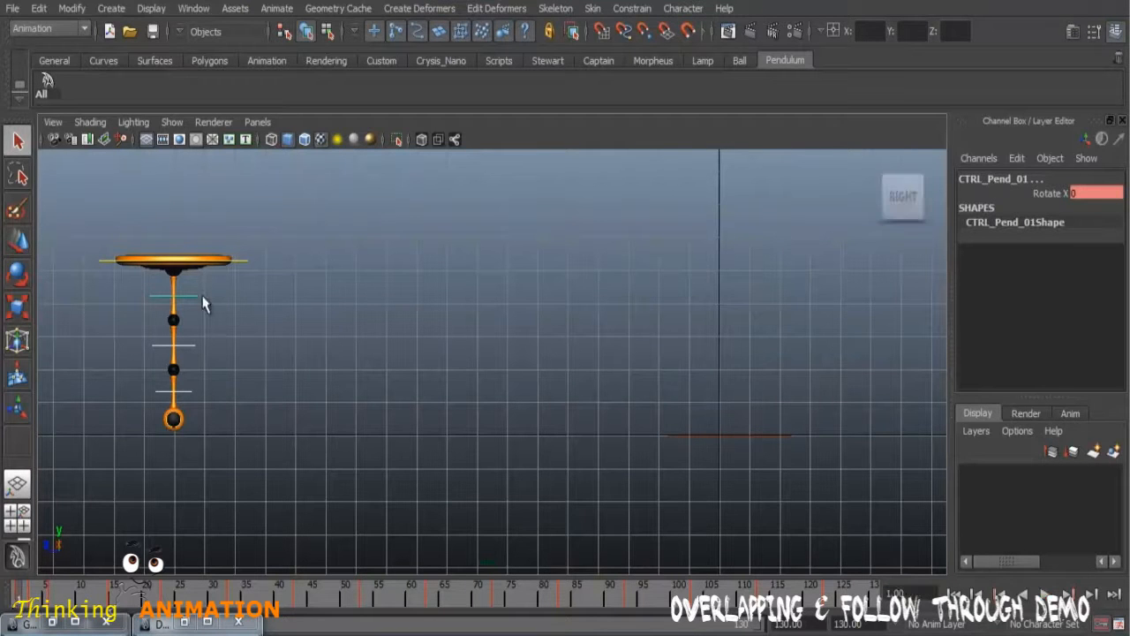
{"action": "double_click", "coordinate": [32, 599], "text": "shift"}
{"action": "left_click", "coordinate": [50, 598]}
{"action": "left_click_drag", "start_coordinate": [30, 596], "coordinate": [44, 598]}
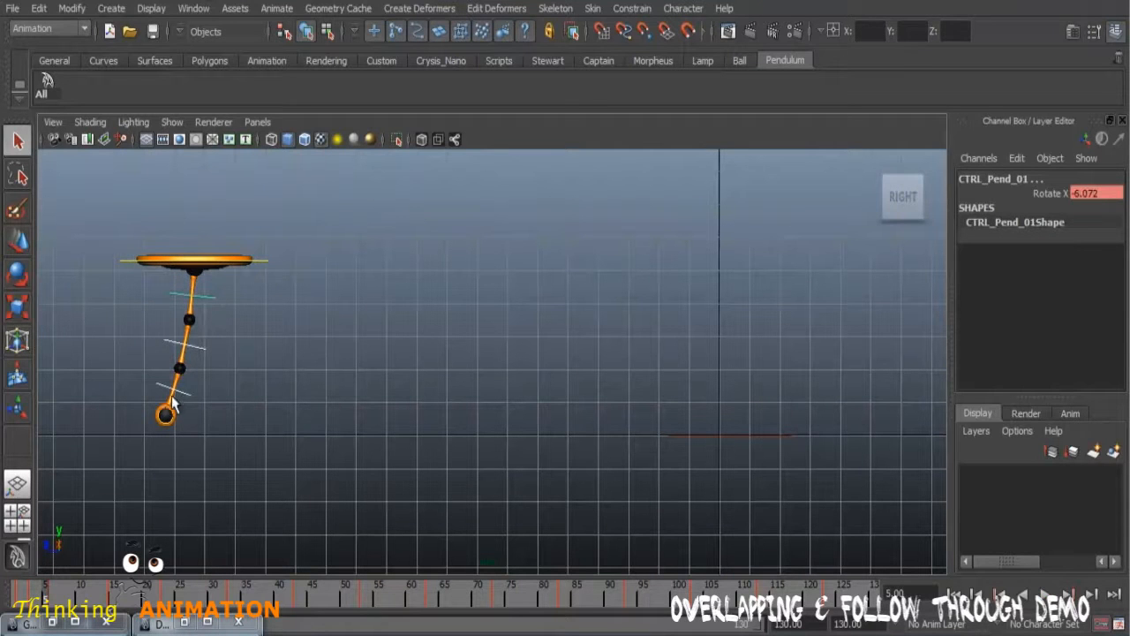
{"action": "mouse_move", "coordinate": [40, 599]}
{"action": "left_mouse_down"}
{"action": "mouse_move", "coordinate": [21, 600]}
{"action": "mouse_move", "coordinate": [93, 597]}
{"action": "mouse_move", "coordinate": [22, 599]}
{"action": "mouse_move", "coordinate": [40, 600]}
{"action": "left_mouse_up"}
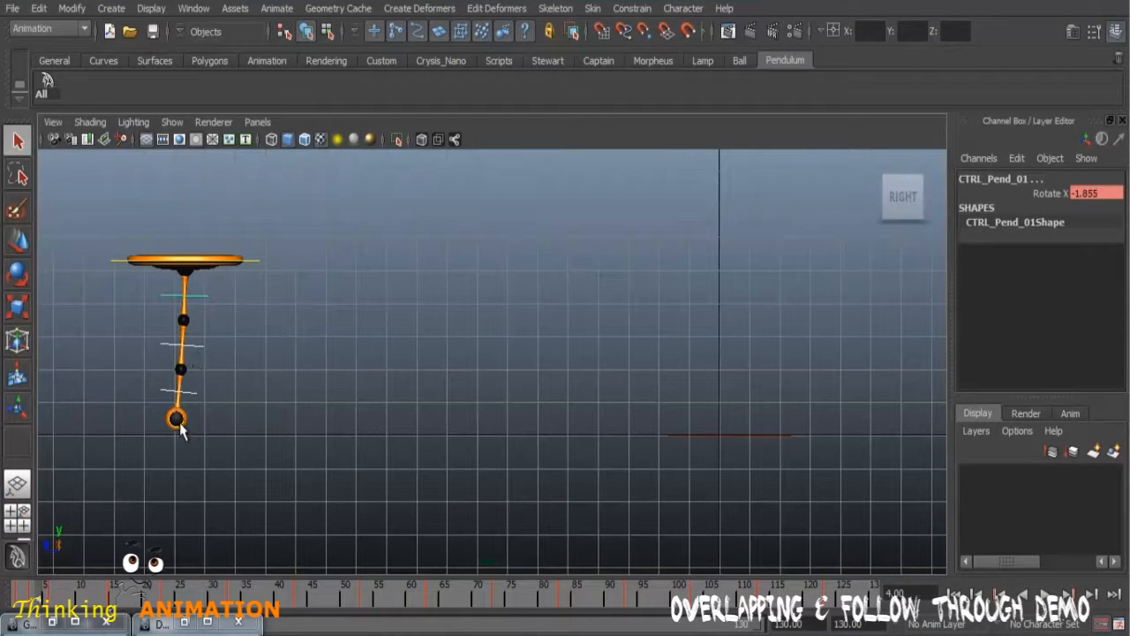
{"action": "mouse_move", "coordinate": [49, 598]}
{"action": "left_mouse_down"}
{"action": "mouse_move", "coordinate": [27, 598]}
{"action": "mouse_move", "coordinate": [67, 603]}
{"action": "mouse_move", "coordinate": [17, 611]}
{"action": "mouse_move", "coordinate": [72, 620]}
{"action": "mouse_move", "coordinate": [27, 616]}
{"action": "mouse_move", "coordinate": [40, 600]}
{"action": "mouse_move", "coordinate": [71, 600]}
{"action": "mouse_move", "coordinate": [5, 609]}
{"action": "mouse_move", "coordinate": [46, 601]}
{"action": "left_mouse_up"}
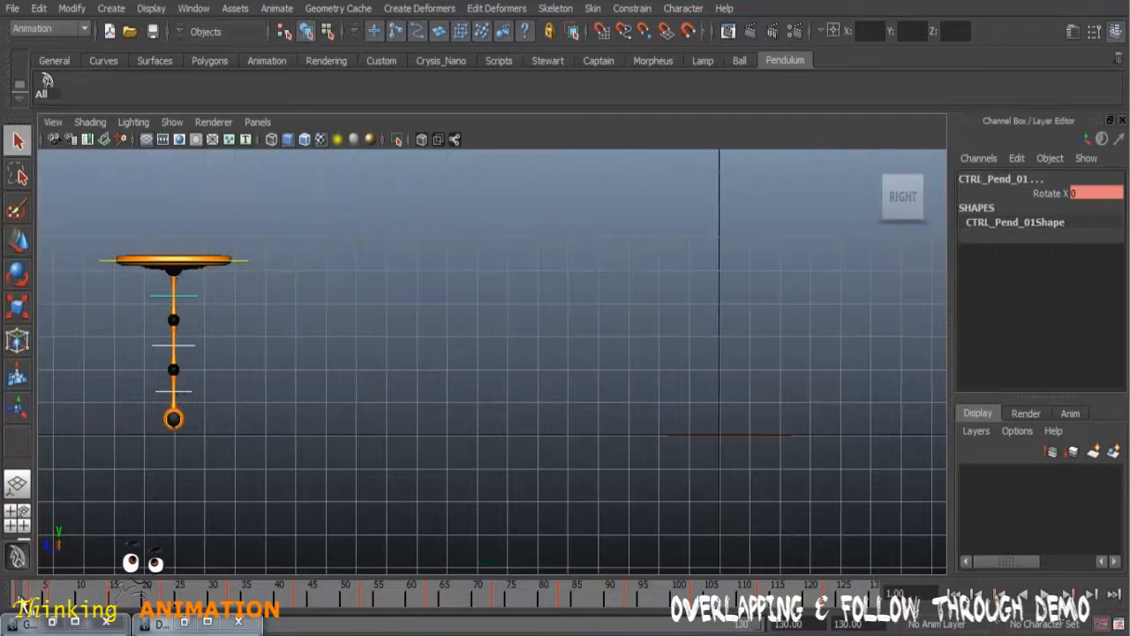
Step: Select the pendulum controls one at a time, check their first frames in playback, and return to frame 1
{"action": "left_click", "coordinate": [256, 421]}
{"action": "left_click", "coordinate": [189, 299]}
{"action": "key", "text": "alt+v"}
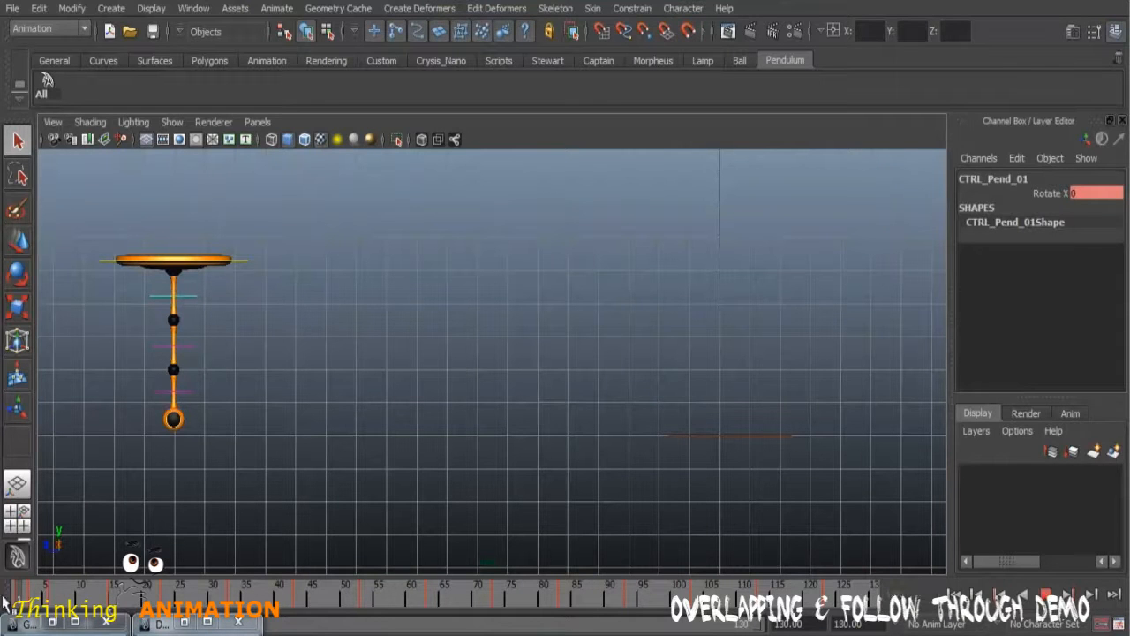
{"action": "key", "text": "Escape"}
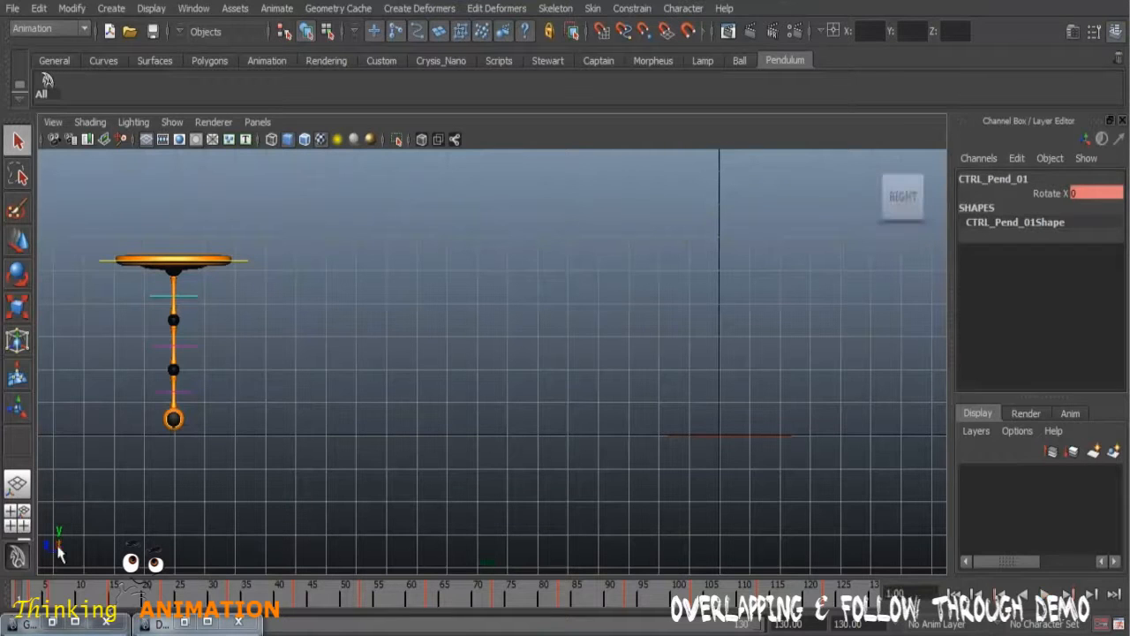
{"action": "left_click", "coordinate": [188, 346]}
{"action": "key", "text": "alt+v"}
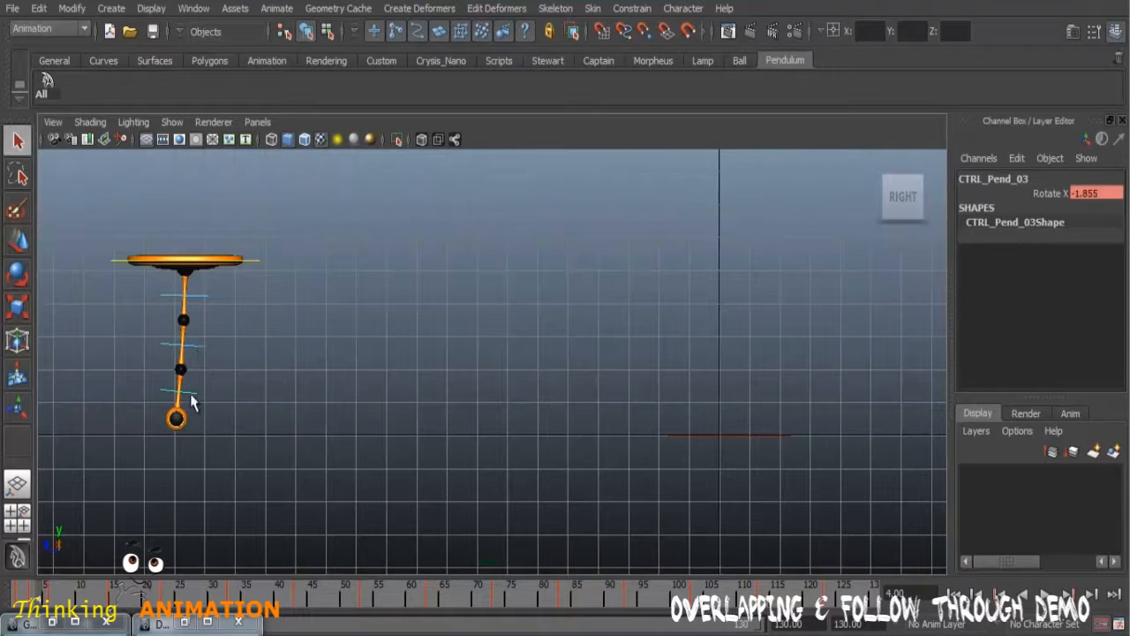
{"action": "left_click_drag", "start_coordinate": [44, 596], "coordinate": [4, 606]}
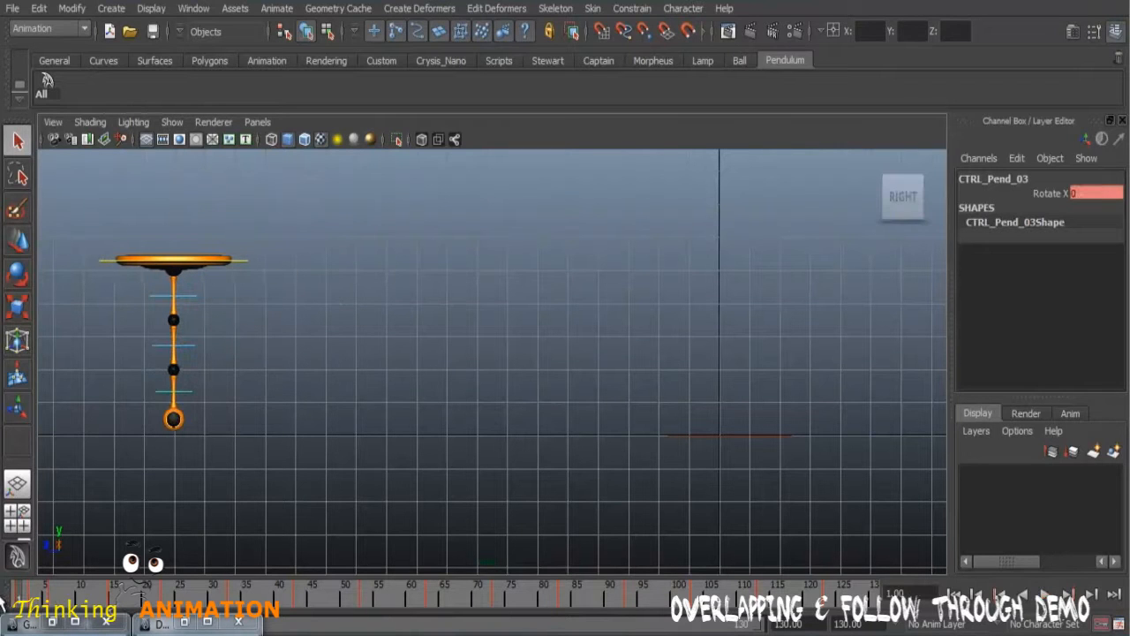
Step: Select all three pendulum controls, show their keys in the Dope Sheet, and widen its name column
{"action": "left_click", "coordinate": [268, 336]}
{"action": "left_click", "coordinate": [194, 297]}
{"action": "left_click", "coordinate": [188, 348], "text": "shift"}
{"action": "left_click", "coordinate": [184, 623]}
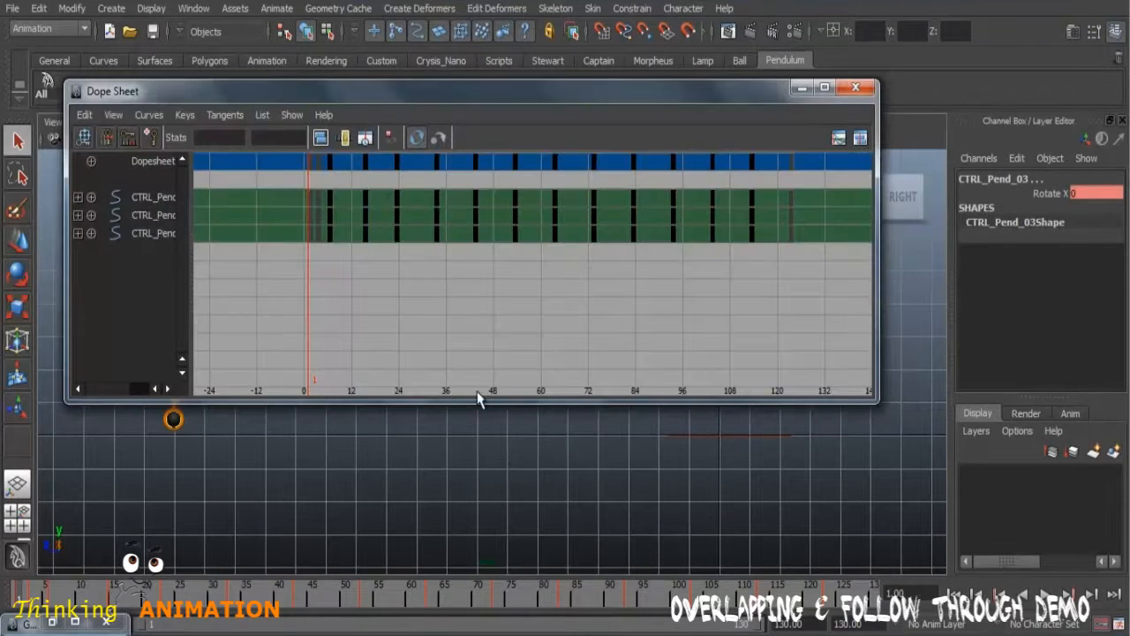
{"action": "left_click_drag", "start_coordinate": [189, 235], "coordinate": [250, 233]}
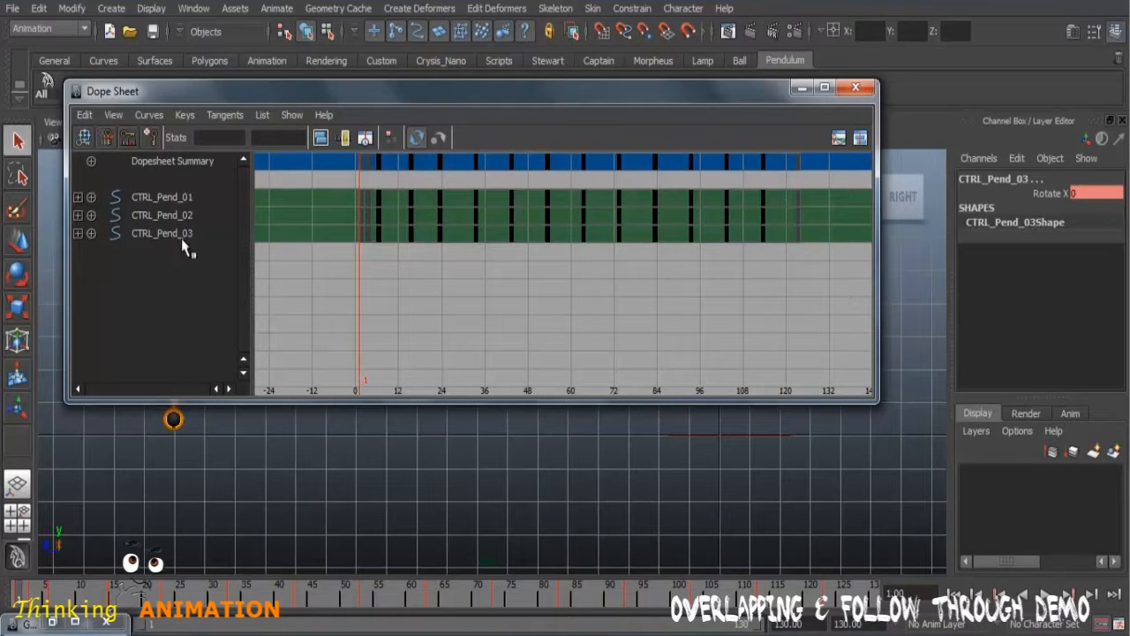
Step: Shift all keys of CTRL_Pend_02 and CTRL_Pend_03 three frames later in the Dope Sheet
{"action": "left_click_drag", "start_coordinate": [352, 214], "coordinate": [458, 250]}
{"action": "left_click_drag", "start_coordinate": [572, 262], "coordinate": [804, 274]}
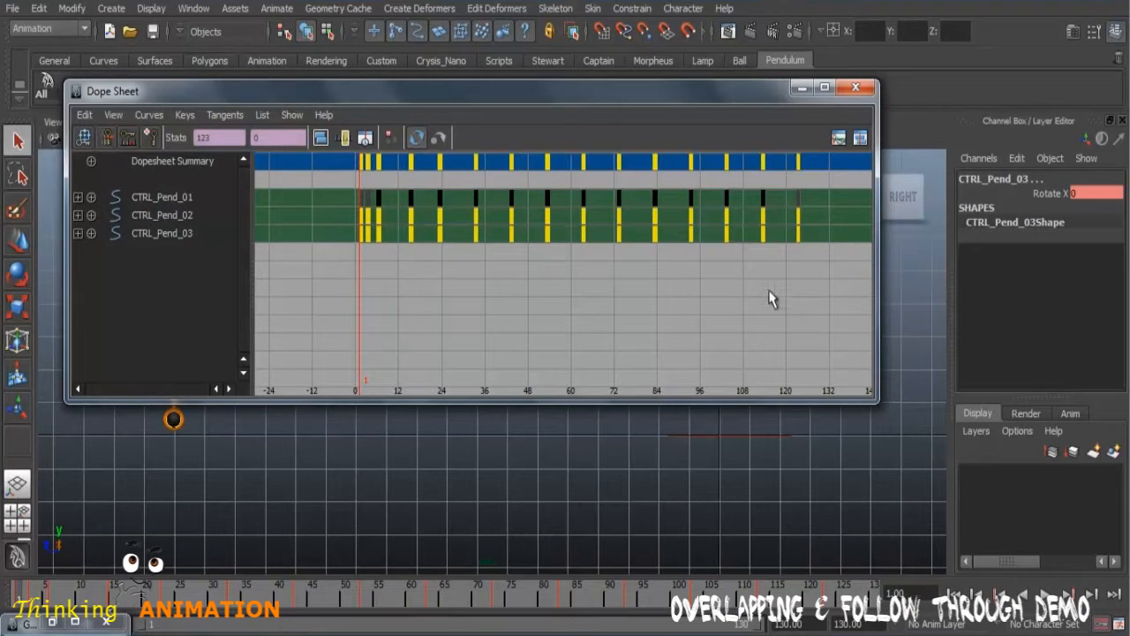
{"action": "left_click", "coordinate": [19, 242]}
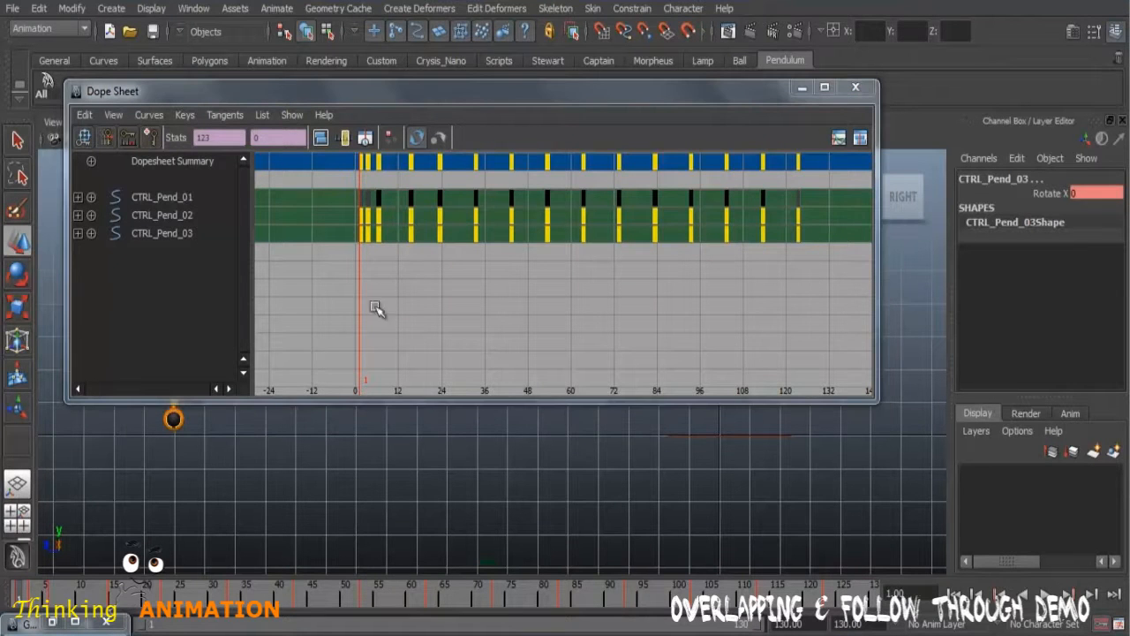
{"action": "key", "text": "f"}
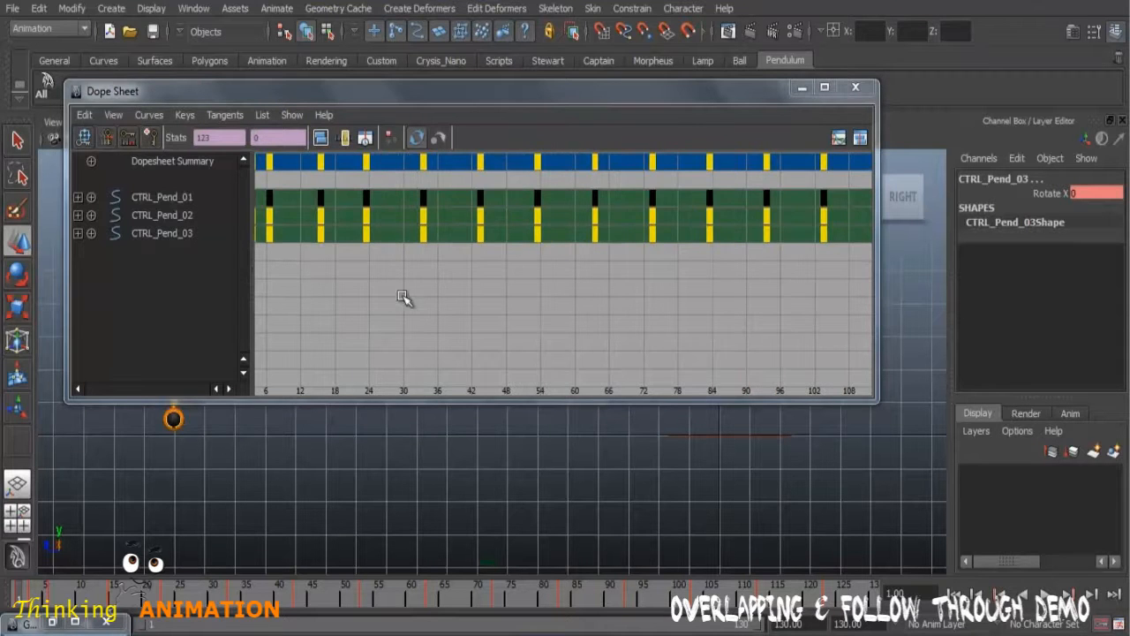
{"action": "middle_click_drag", "start_coordinate": [391, 302], "coordinate": [464, 306], "text": "alt"}
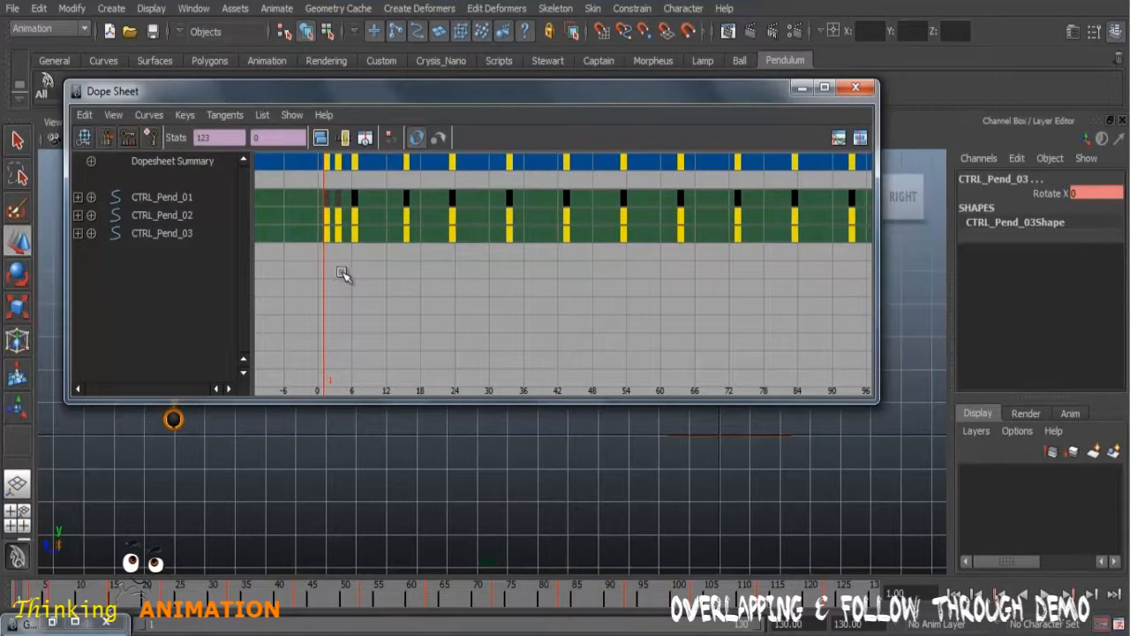
{"action": "middle_click_drag", "start_coordinate": [334, 268], "coordinate": [351, 270]}
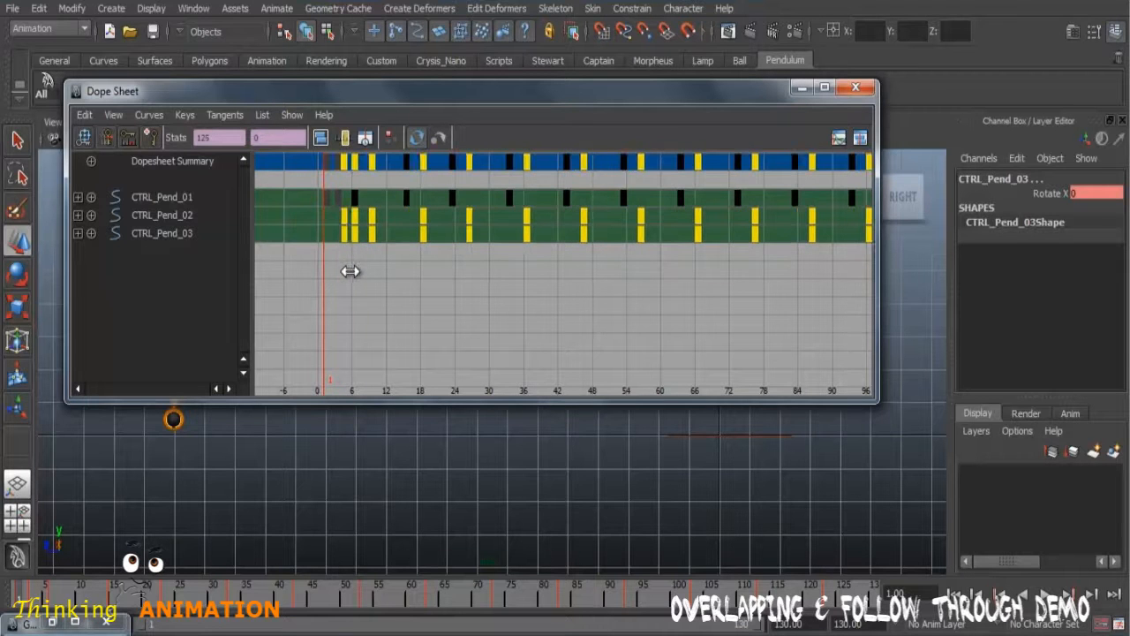
Step: Move the Dope Sheet off the rig and compare the key timing of CTRL_Pend_01 and CTRL_Pend_02
{"action": "left_click_drag", "start_coordinate": [477, 96], "coordinate": [696, 86]}
{"action": "left_click", "coordinate": [194, 295]}
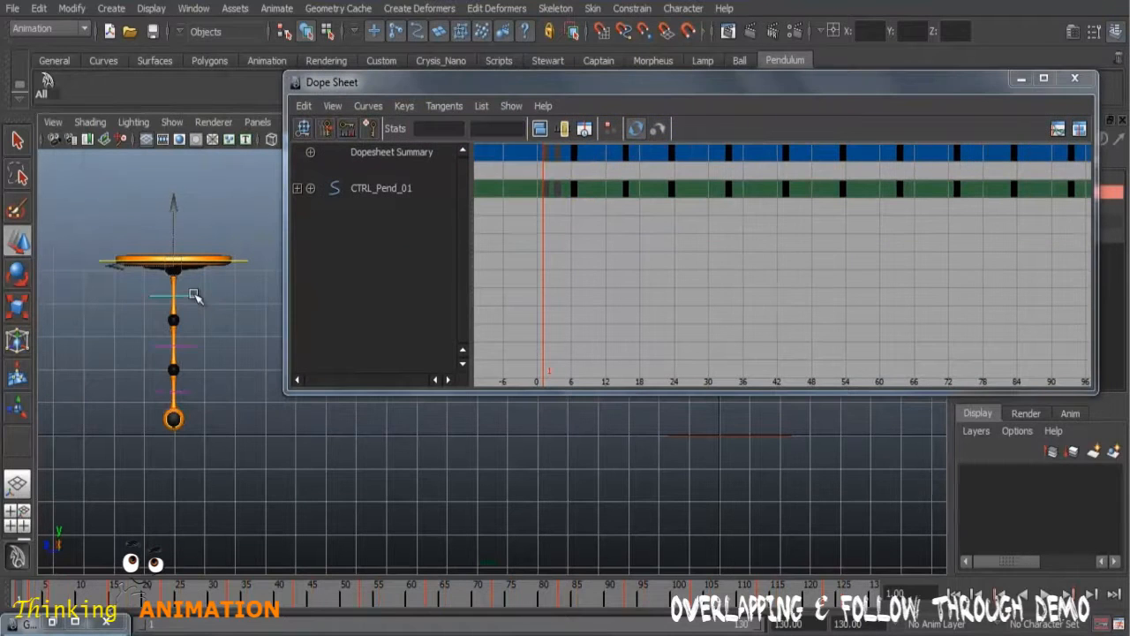
{"action": "left_click", "coordinate": [192, 345]}
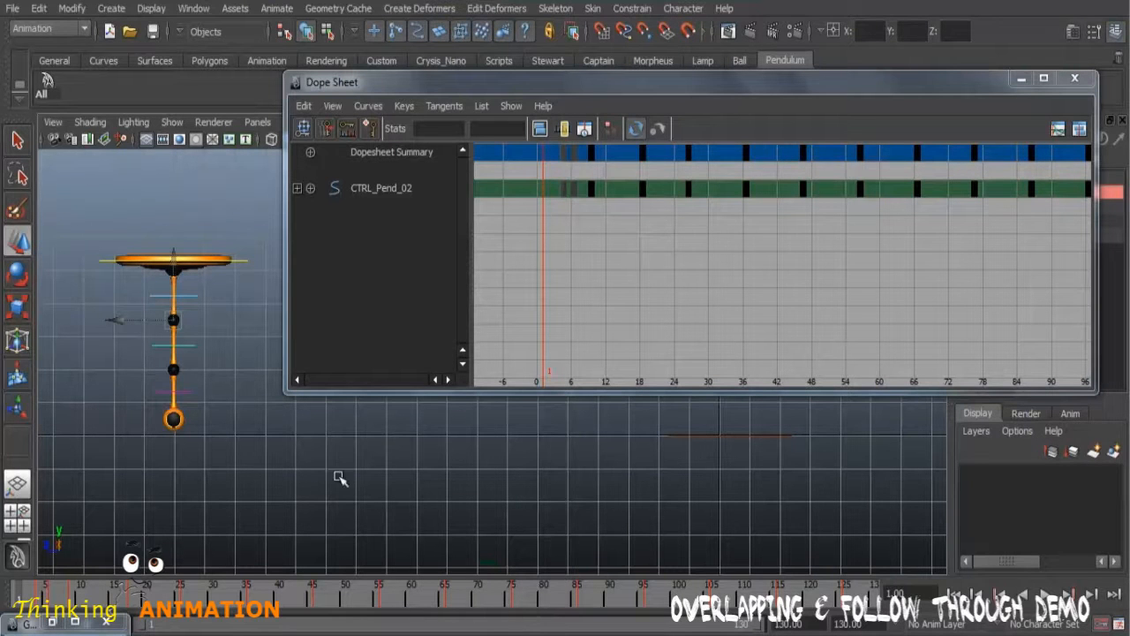
{"action": "left_click", "coordinate": [195, 300]}
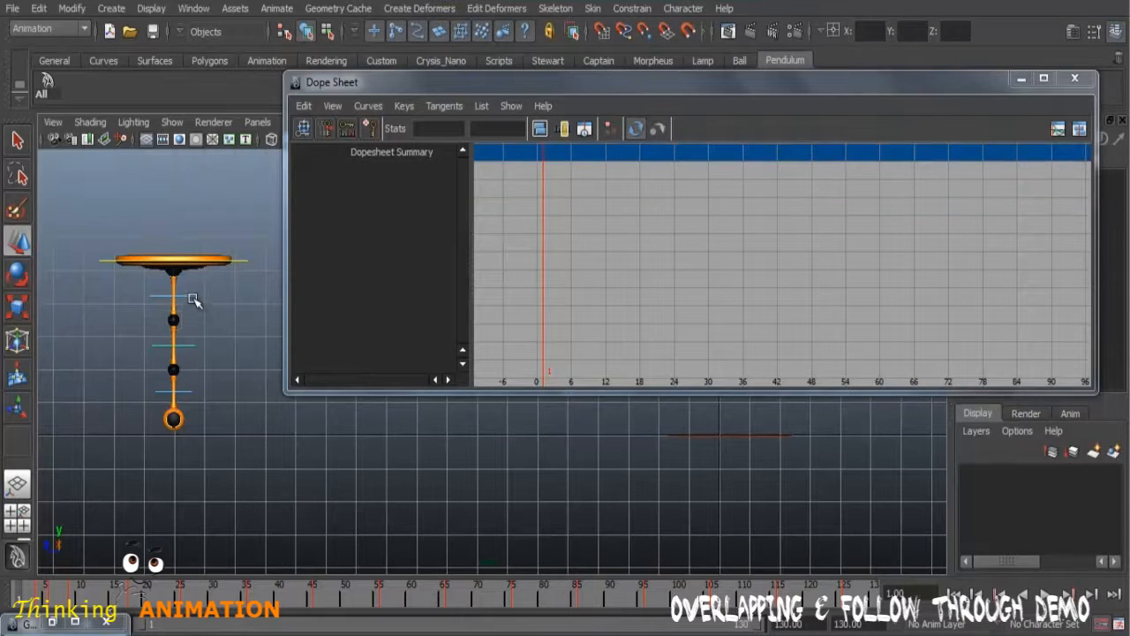
Step: Show CTRL_Pend_02 and CTRL_Pend_03 in the Dope Sheet and shift all CTRL_Pend_03 keys three frames later
{"action": "left_click", "coordinate": [192, 344]}
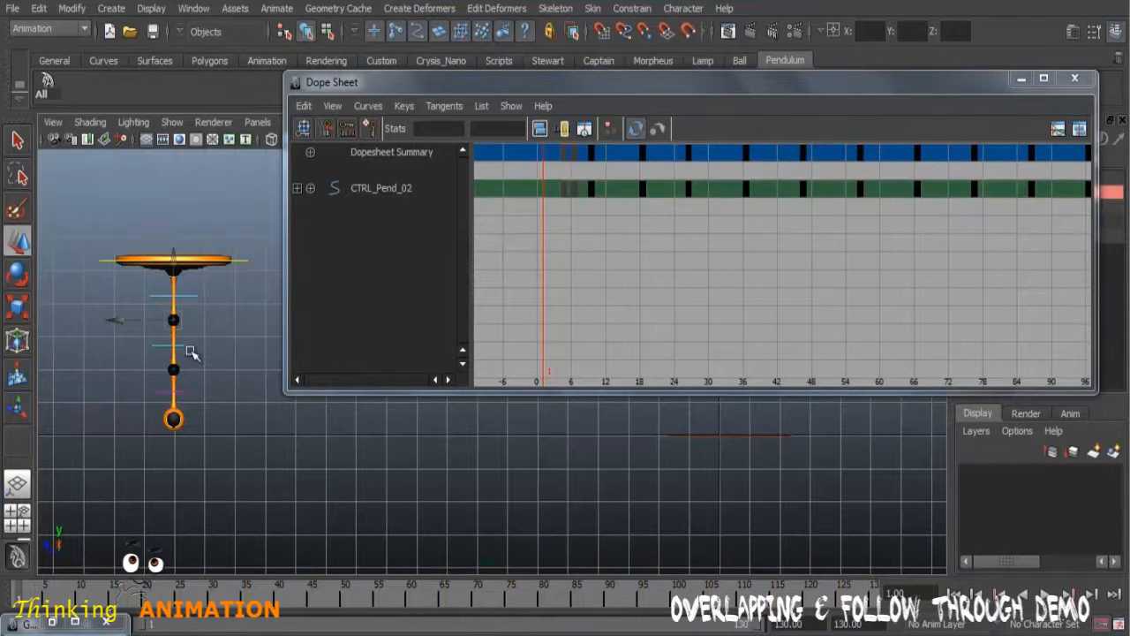
{"action": "left_click", "coordinate": [194, 394], "text": "shift"}
{"action": "left_click_drag", "start_coordinate": [615, 86], "coordinate": [519, 88]}
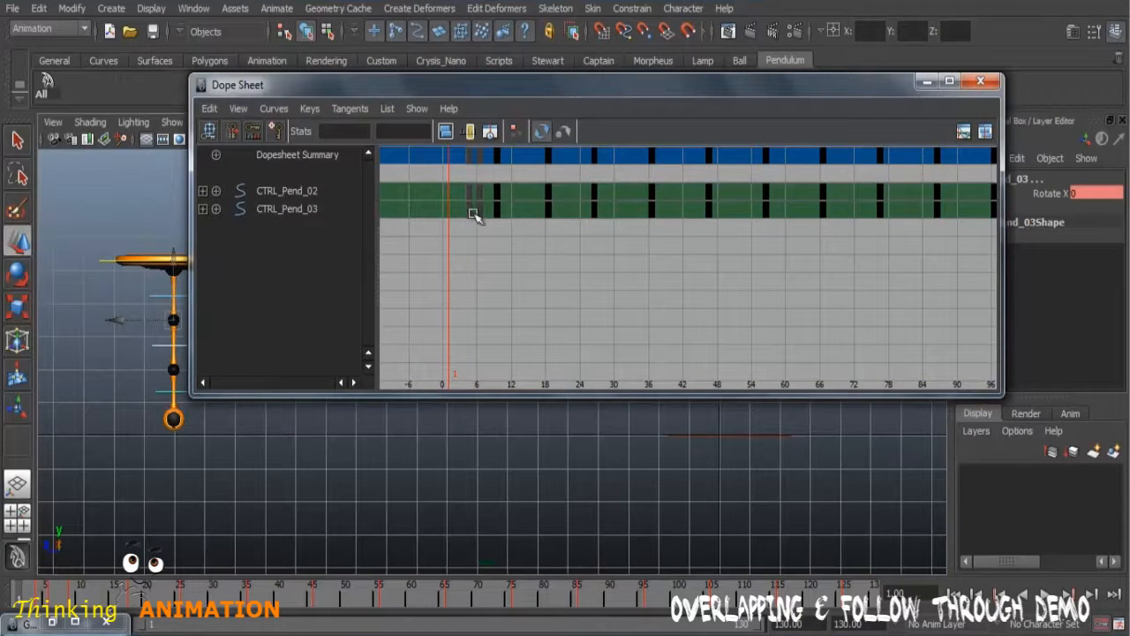
{"action": "left_click_drag", "start_coordinate": [463, 204], "coordinate": [980, 253]}
{"action": "scroll", "coordinate": [913, 291], "scroll_direction": "down", "scroll_amount": 3}
{"action": "left_click_drag", "start_coordinate": [544, 204], "coordinate": [991, 255]}
{"action": "scroll", "coordinate": [603, 269], "scroll_direction": "up", "scroll_amount": 4}
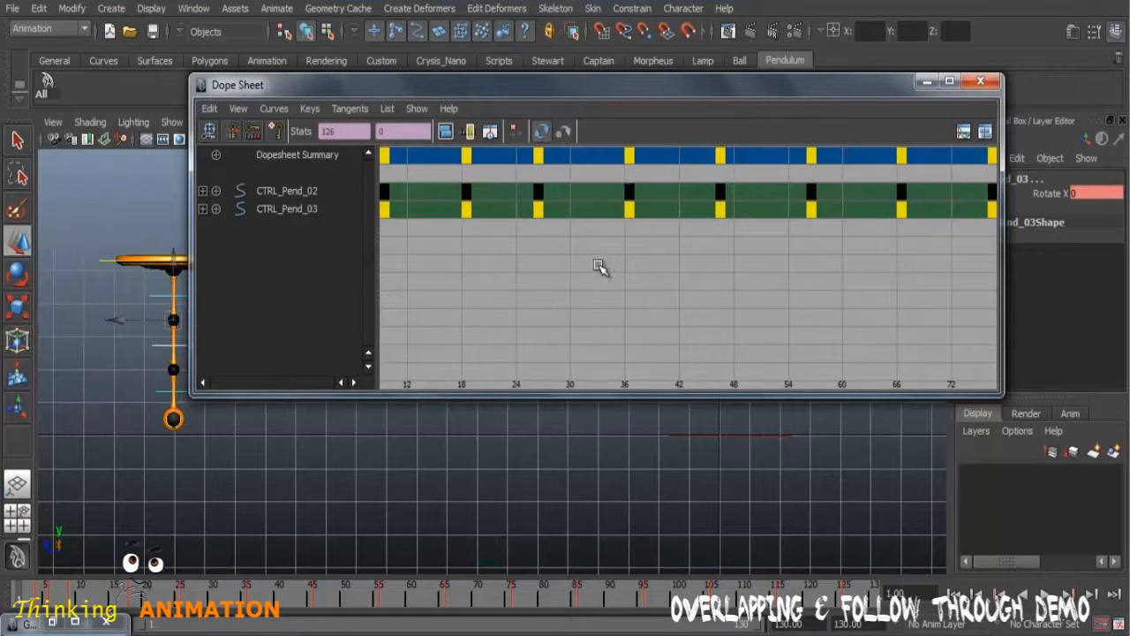
{"action": "middle_click_drag", "start_coordinate": [462, 273], "coordinate": [580, 298], "text": "alt"}
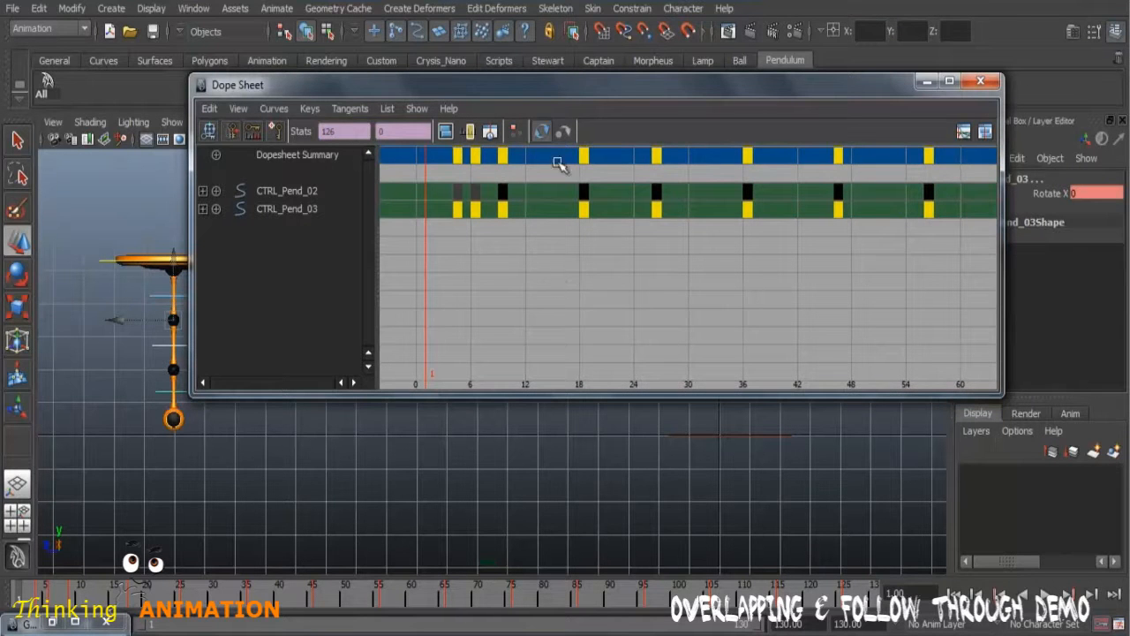
{"action": "left_click_drag", "start_coordinate": [507, 86], "coordinate": [452, 76]}
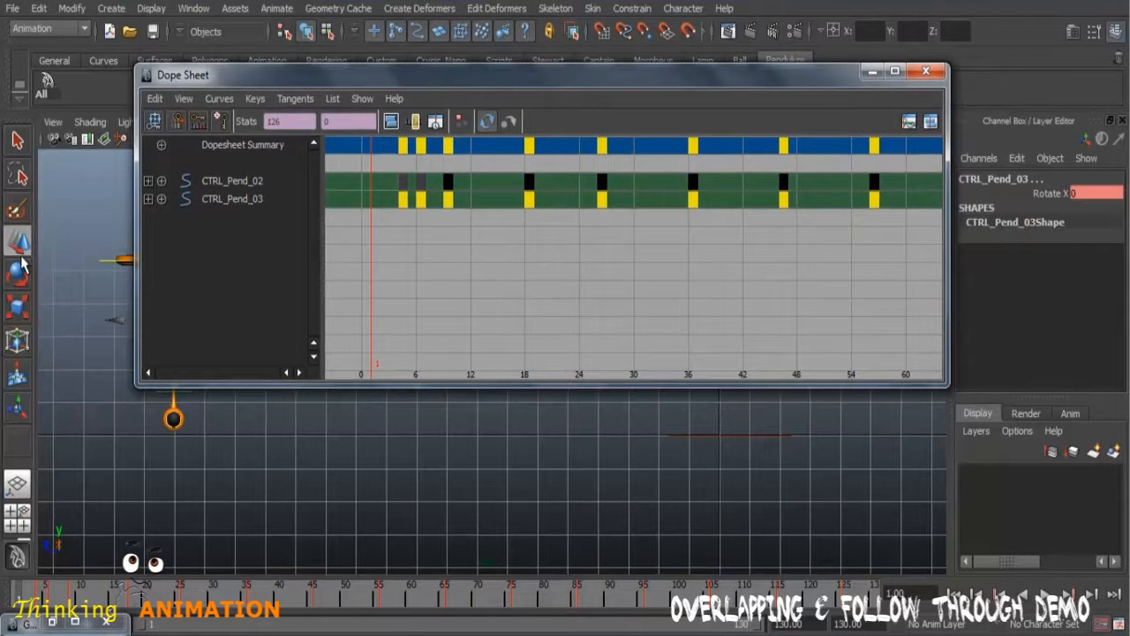
{"action": "middle_click_drag", "start_coordinate": [418, 234], "coordinate": [442, 238]}
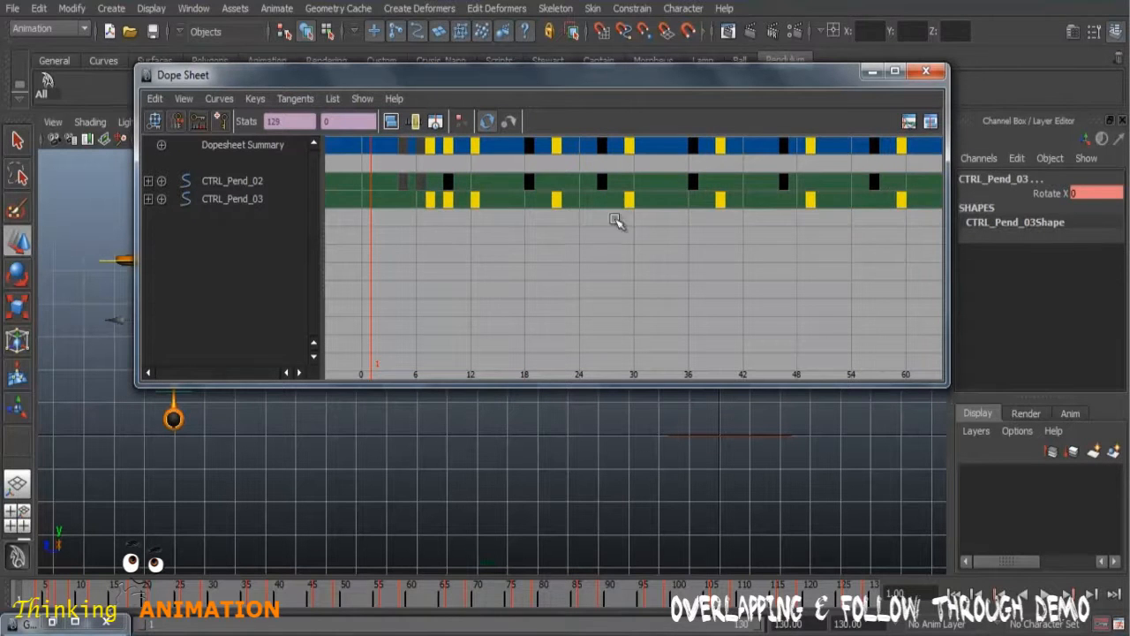
Step: Minimize the Dope Sheet and select CTRL_Pend_01, CTRL_Pend_02 and CTRL_Pend_03 in turn to compare their key timing on the timeline
{"action": "left_click", "coordinate": [870, 74]}
{"action": "left_click", "coordinate": [341, 335]}
{"action": "left_click", "coordinate": [182, 349]}
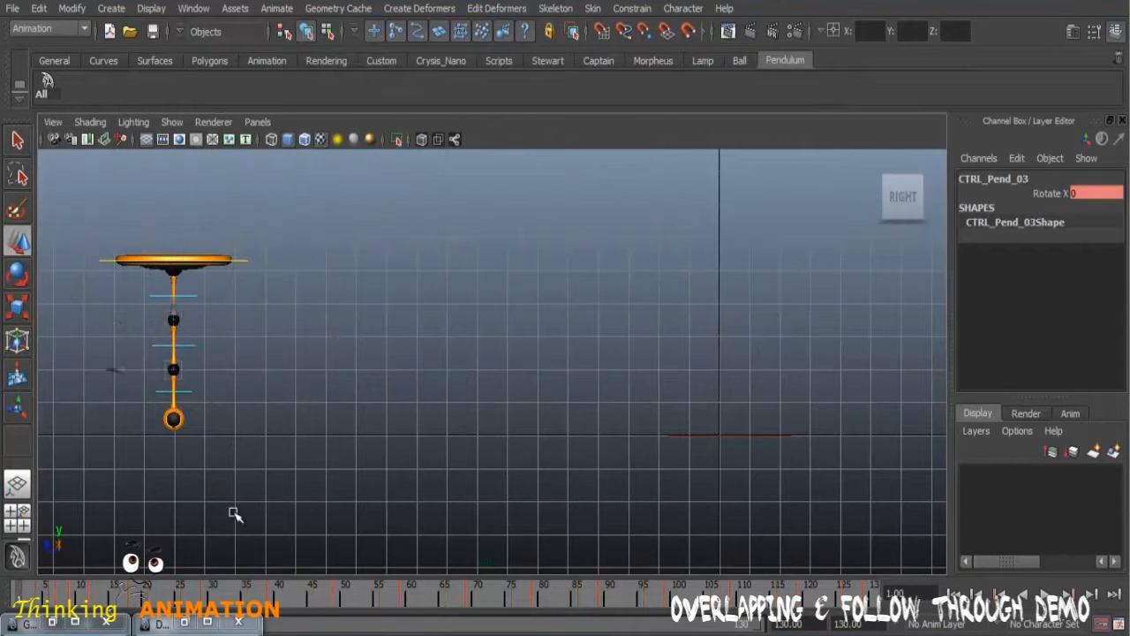
{"action": "left_click", "coordinate": [190, 297]}
{"action": "left_click", "coordinate": [190, 296]}
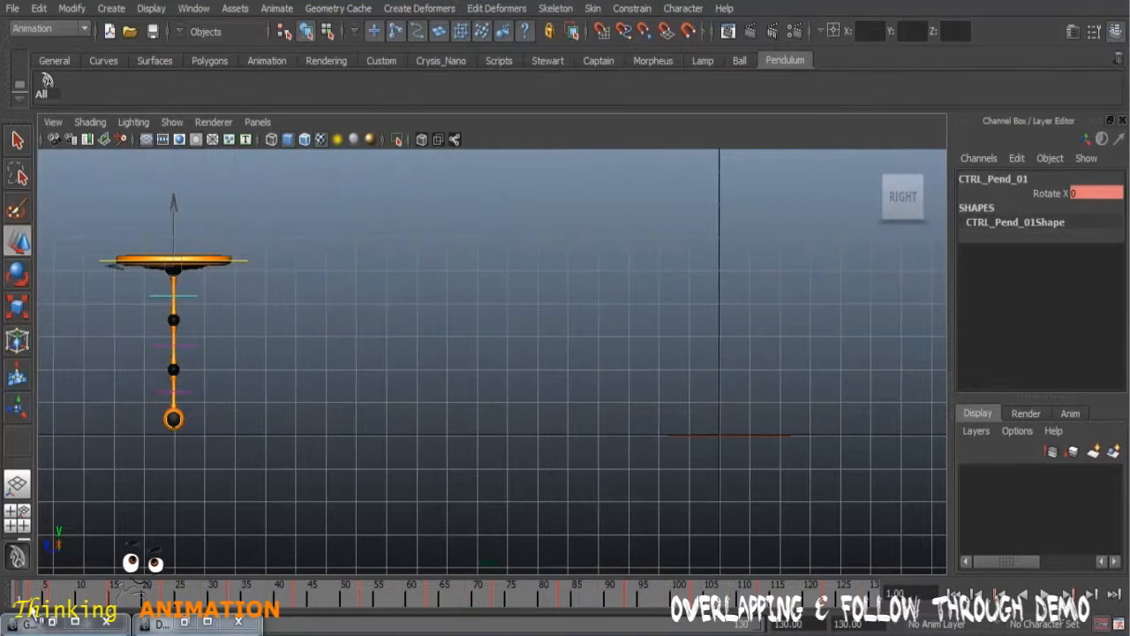
{"action": "left_click", "coordinate": [185, 346]}
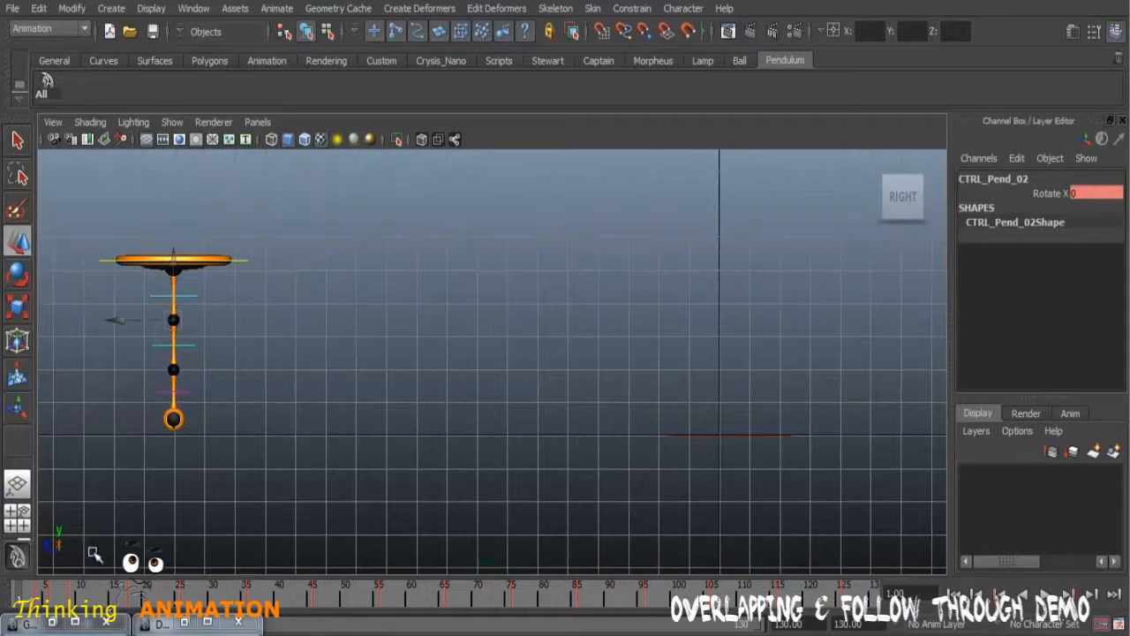
{"action": "left_click", "coordinate": [187, 395]}
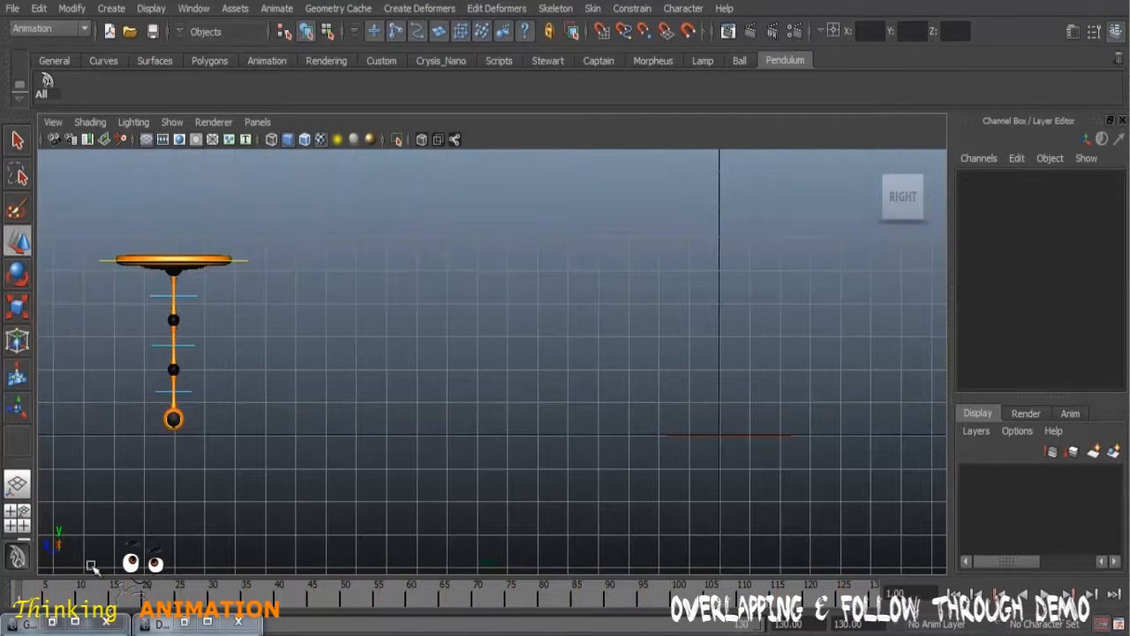
{"action": "left_click", "coordinate": [188, 393]}
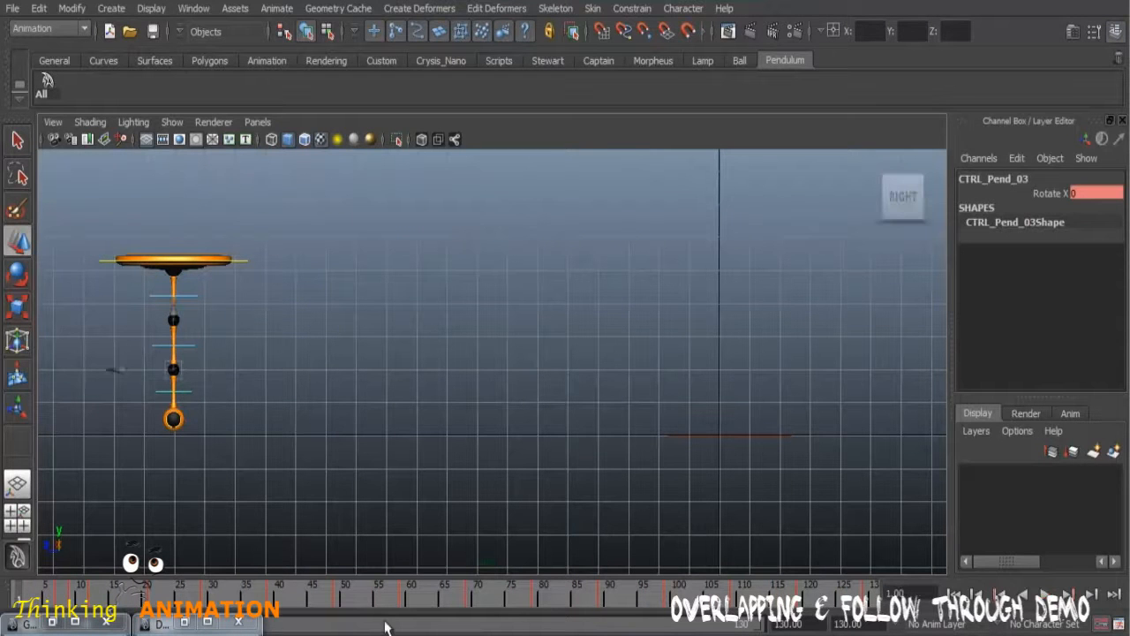
Step: Extend the end of the playback range to frame 150
{"action": "left_click_drag", "start_coordinate": [813, 623], "coordinate": [766, 629]}
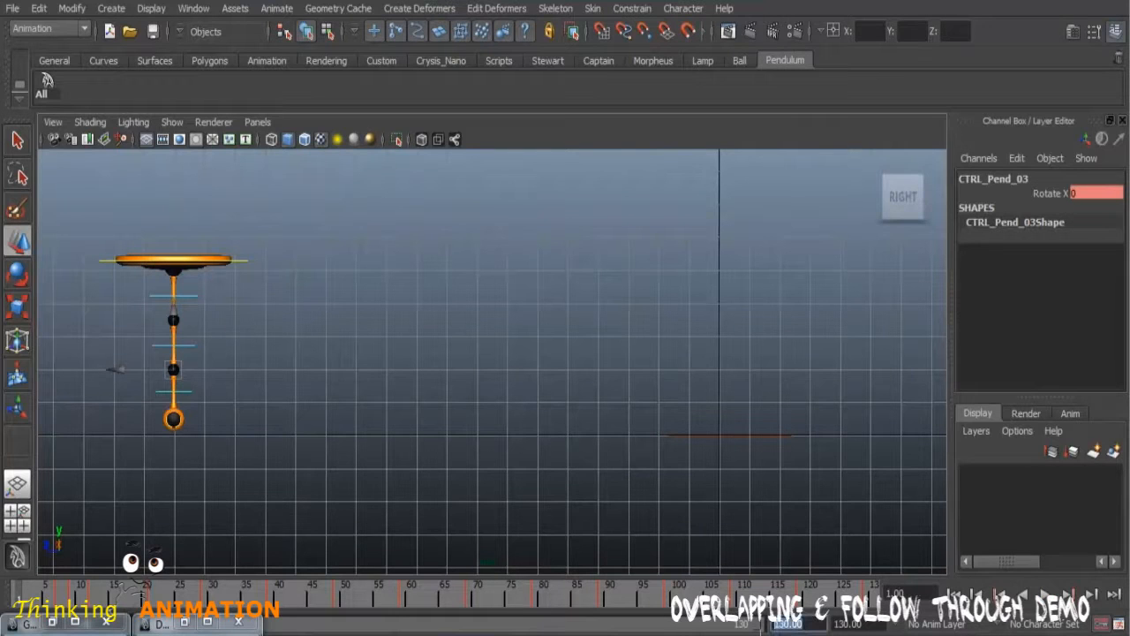
{"action": "type", "text": "150"}
{"action": "key", "text": "Return"}
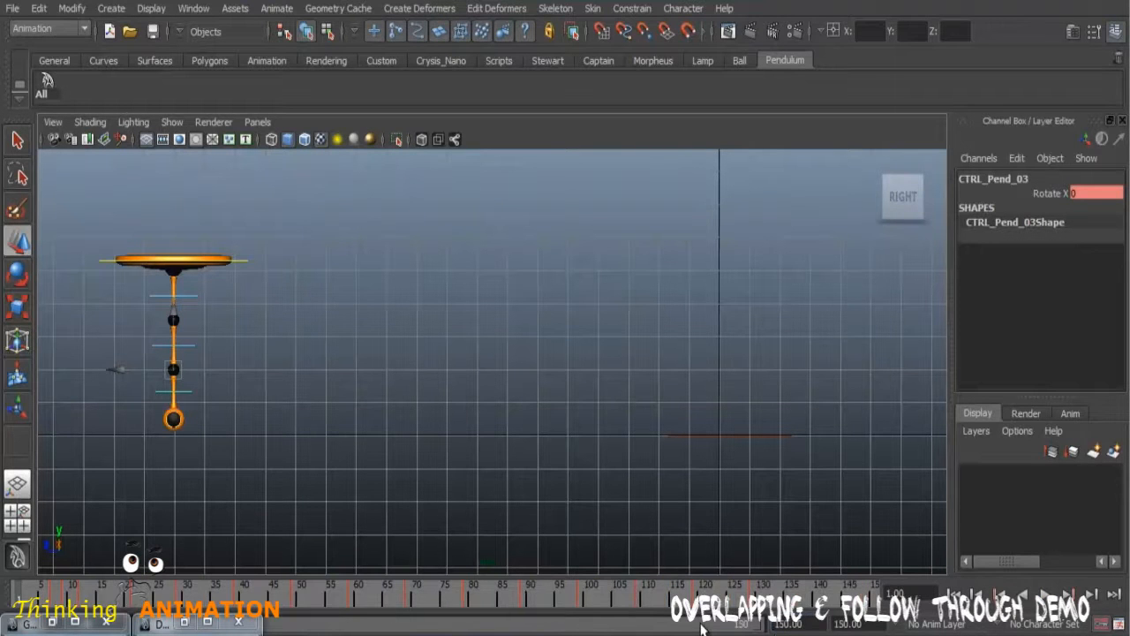
Step: Play the pendulum animation from the first frame, stop it, and create a playblast of the side view
{"action": "key", "text": "alt+shift+v"}
{"action": "key", "text": "alt+v"}
{"action": "key", "text": "alt+v"}
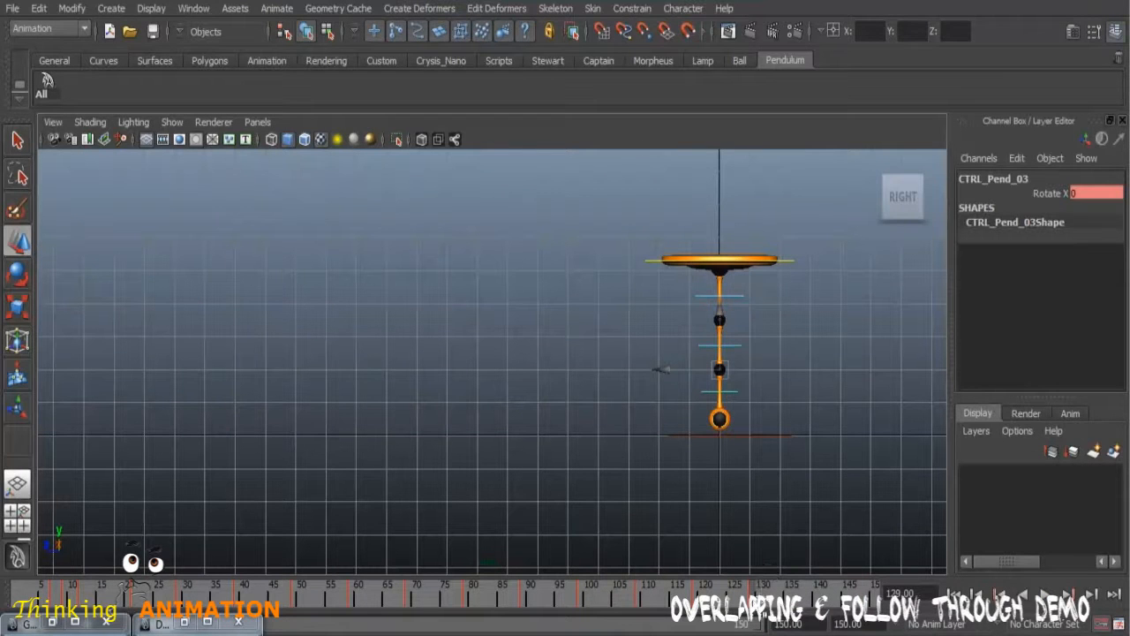
{"action": "right_click", "coordinate": [580, 600]}
{"action": "left_click", "coordinate": [614, 586]}
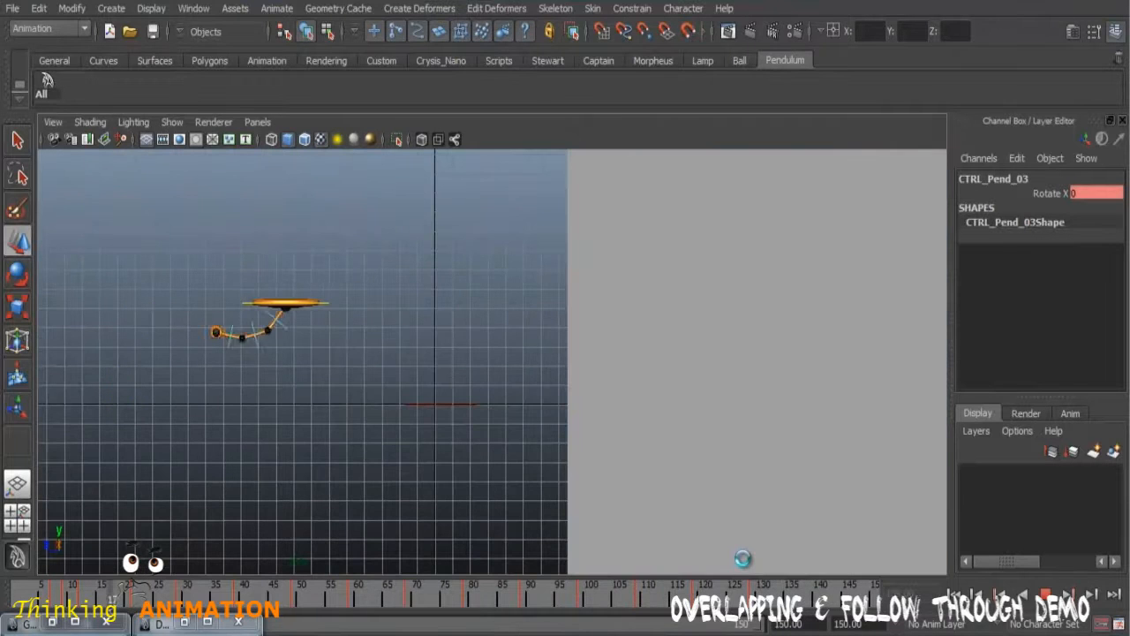
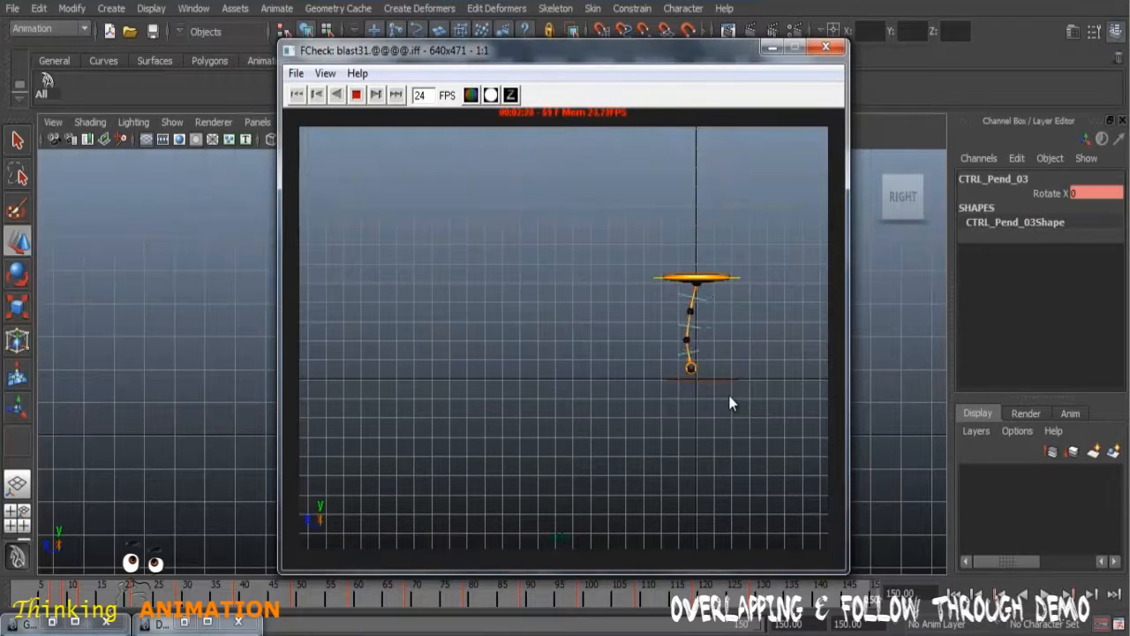
Step: Close the playblast viewer, then hide the control curves in the side view and clear the selection
{"action": "left_click", "coordinate": [825, 46]}
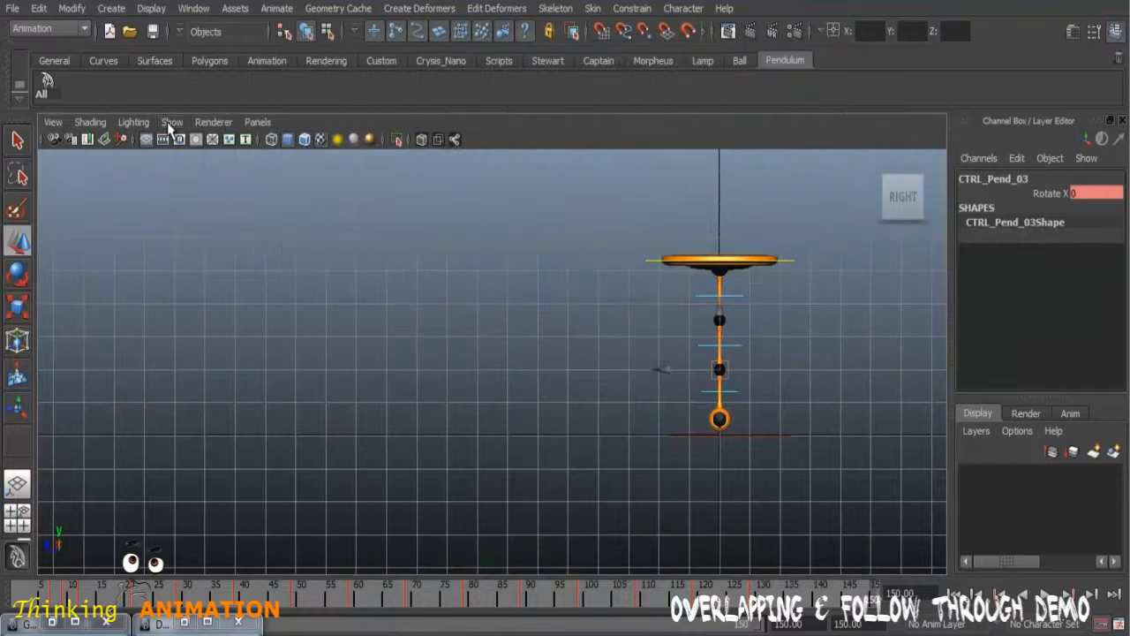
{"action": "left_click", "coordinate": [171, 122]}
{"action": "left_click", "coordinate": [221, 130]}
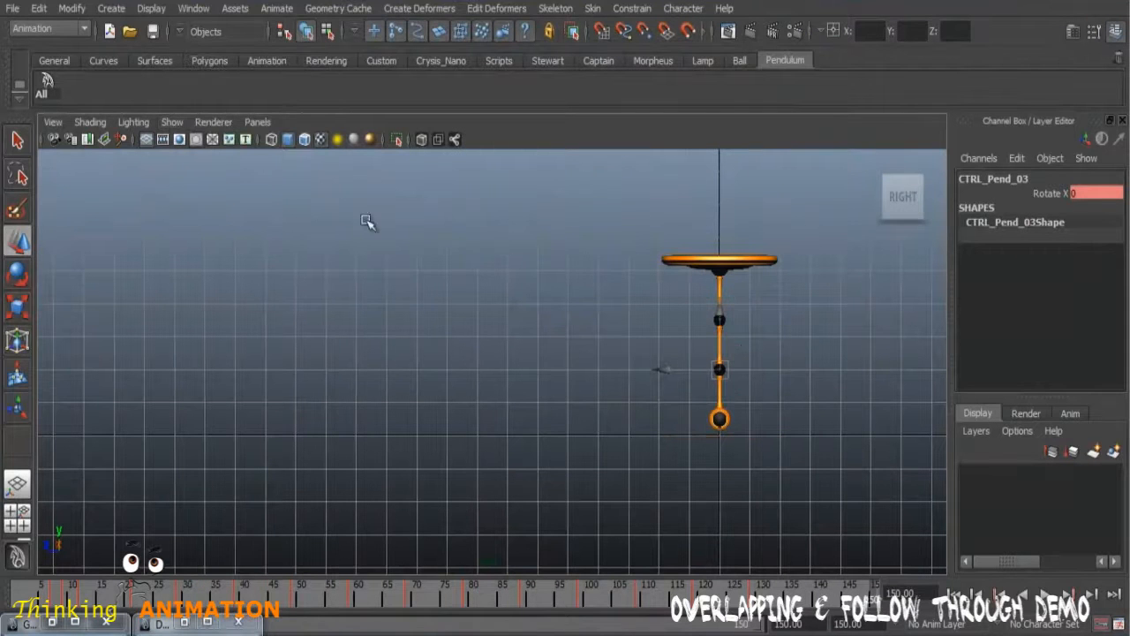
{"action": "left_click", "coordinate": [535, 398]}
Step: Scrub and play the pendulum animation without the control curves to review the overlapping motion, returning to frame 1
{"action": "left_click_drag", "start_coordinate": [210, 588], "coordinate": [719, 604]}
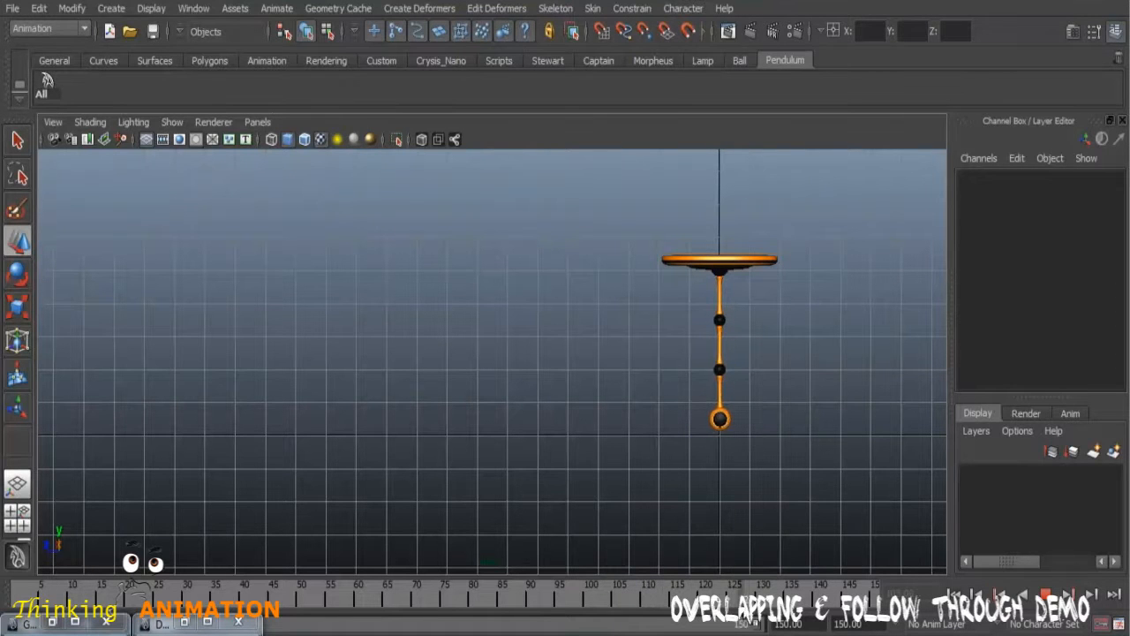
{"action": "left_click_drag", "start_coordinate": [787, 617], "coordinate": [733, 605]}
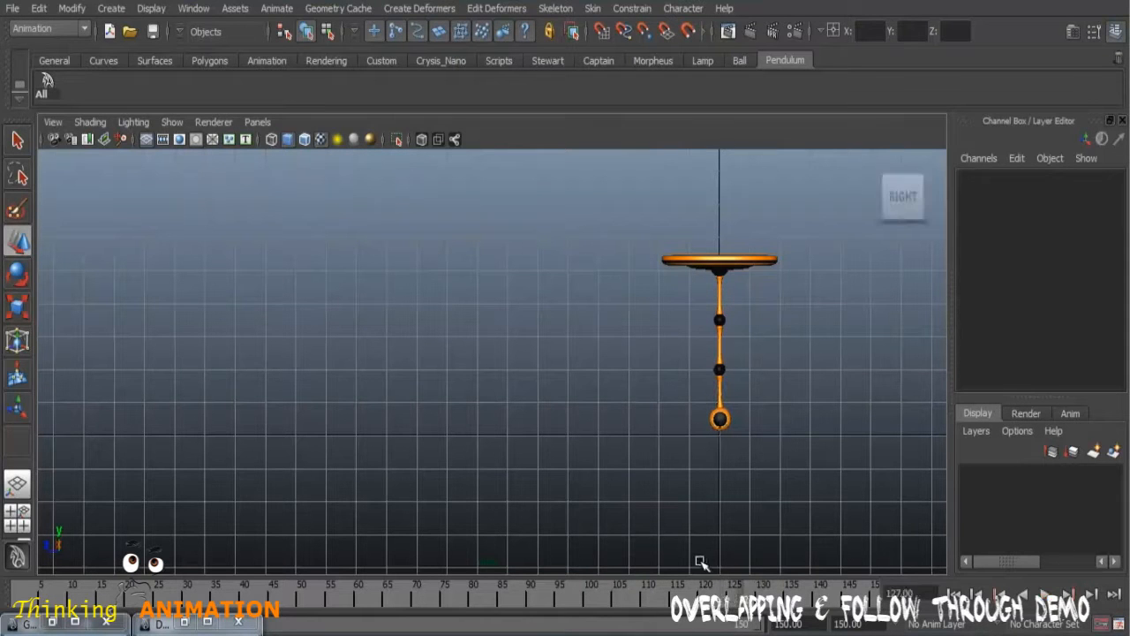
{"action": "scroll", "coordinate": [739, 497], "scroll_direction": "up", "scroll_amount": 1}
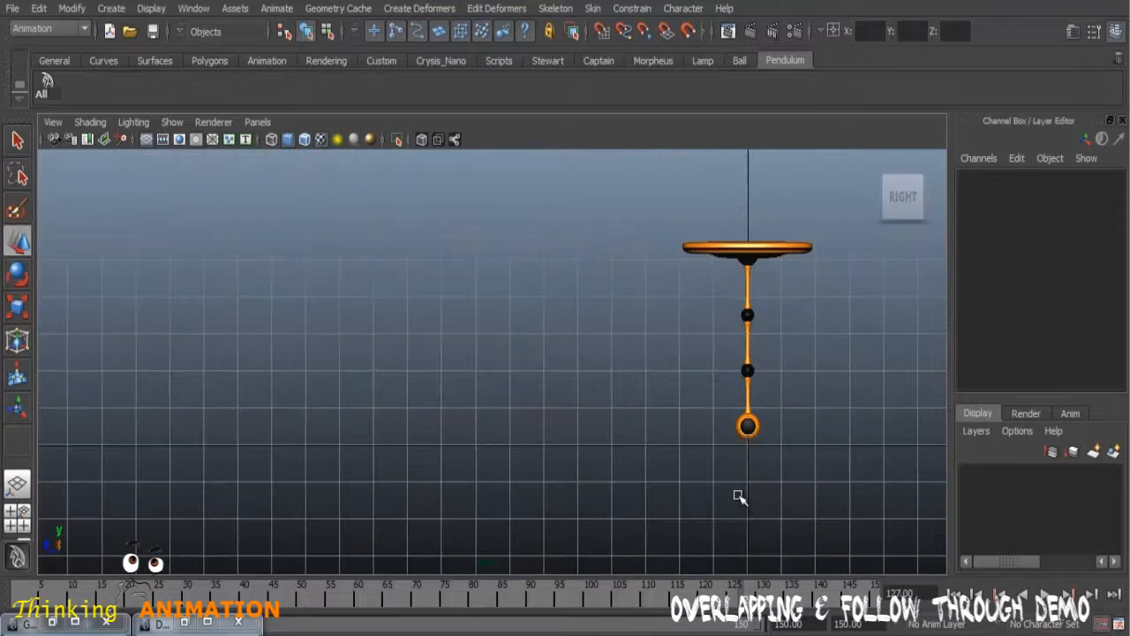
{"action": "left_click_drag", "start_coordinate": [124, 593], "coordinate": [13, 593]}
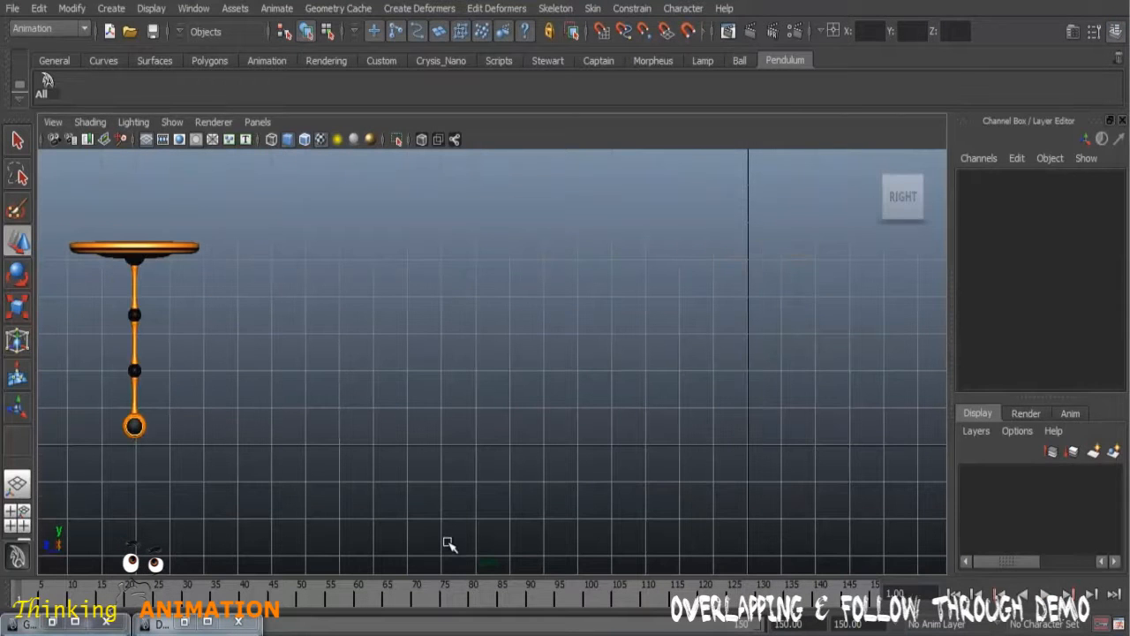
{"action": "scroll", "coordinate": [449, 543], "scroll_direction": "up", "scroll_amount": 1}
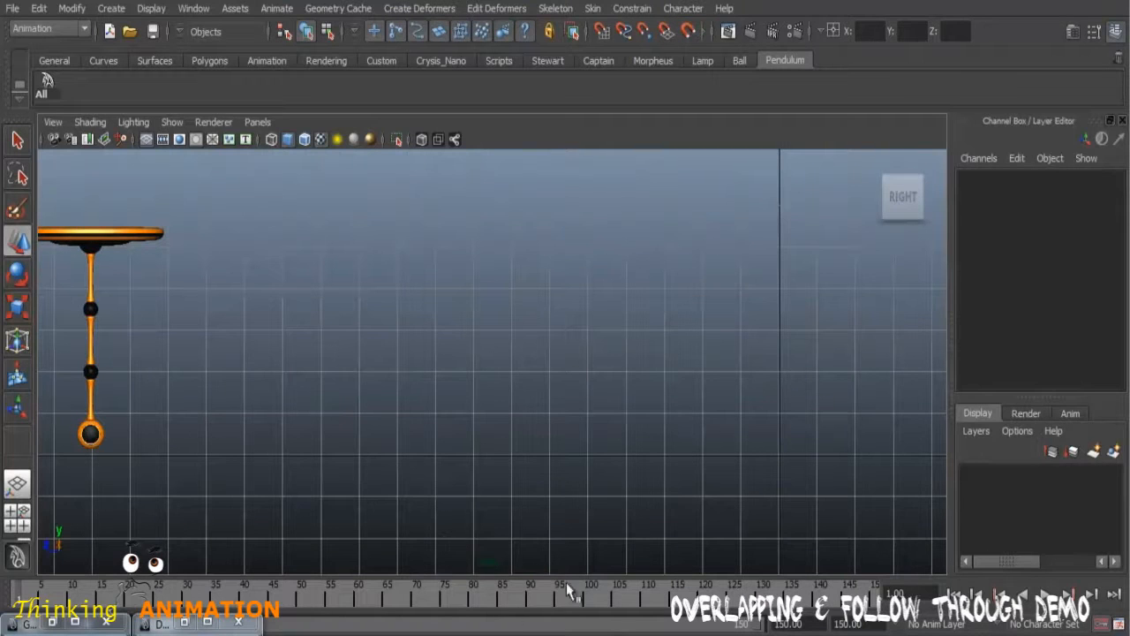
Step: Create a playblast of the pendulum swing without the control curves and close its viewer
{"action": "right_click", "coordinate": [445, 609]}
{"action": "left_click", "coordinate": [499, 590]}
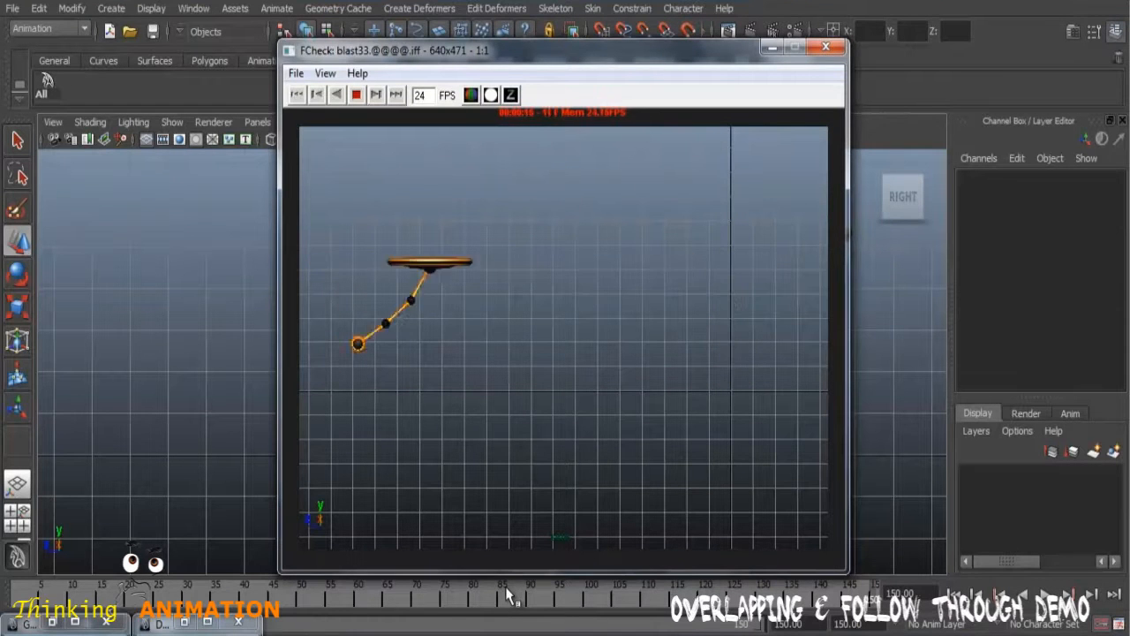
{"action": "left_click", "coordinate": [818, 51]}
Step: Save the scene as a new version named 07 - Pendulum_03.mb in the Maya Examples folder
{"action": "left_click", "coordinate": [12, 8]}
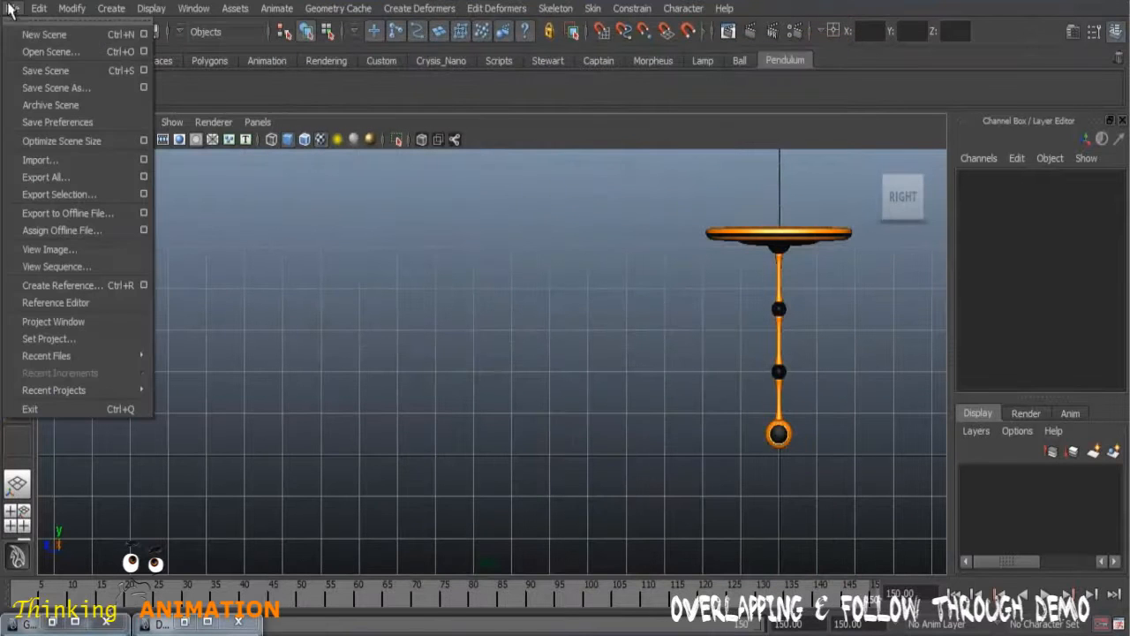
{"action": "left_click", "coordinate": [80, 88]}
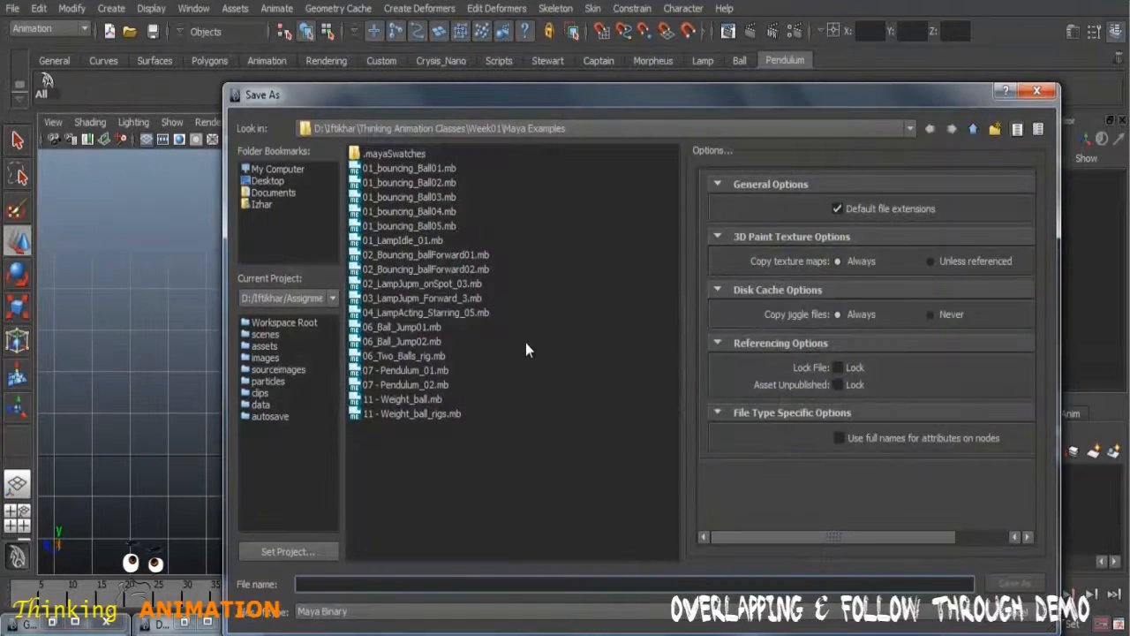
{"action": "left_click", "coordinate": [422, 386]}
{"action": "left_click", "coordinate": [370, 585]}
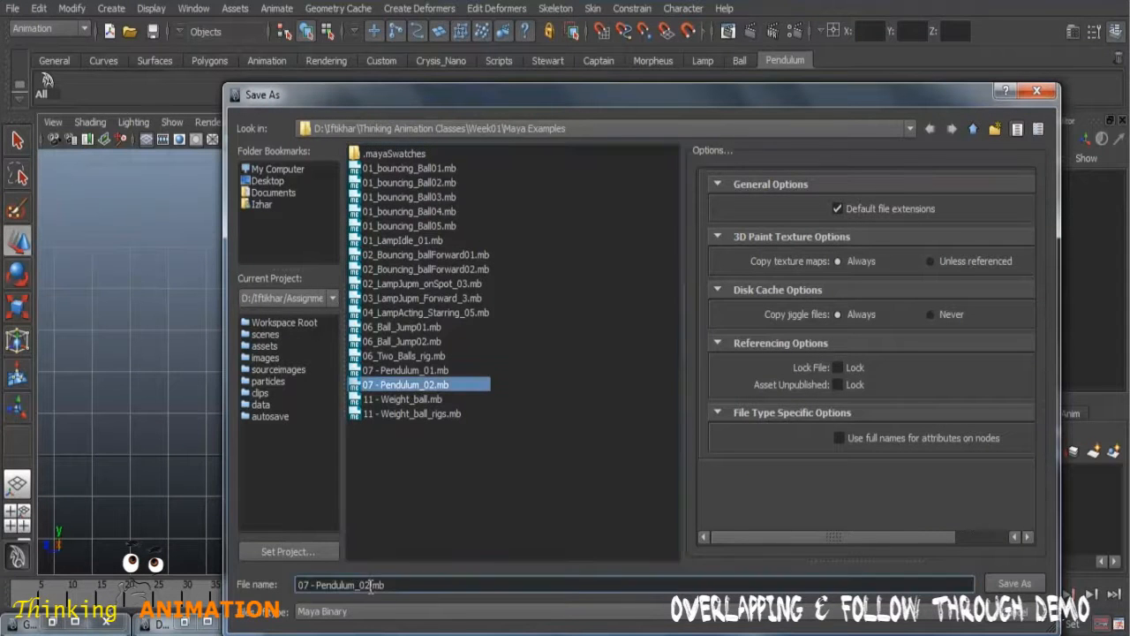
{"action": "key", "text": "BackSpace"}
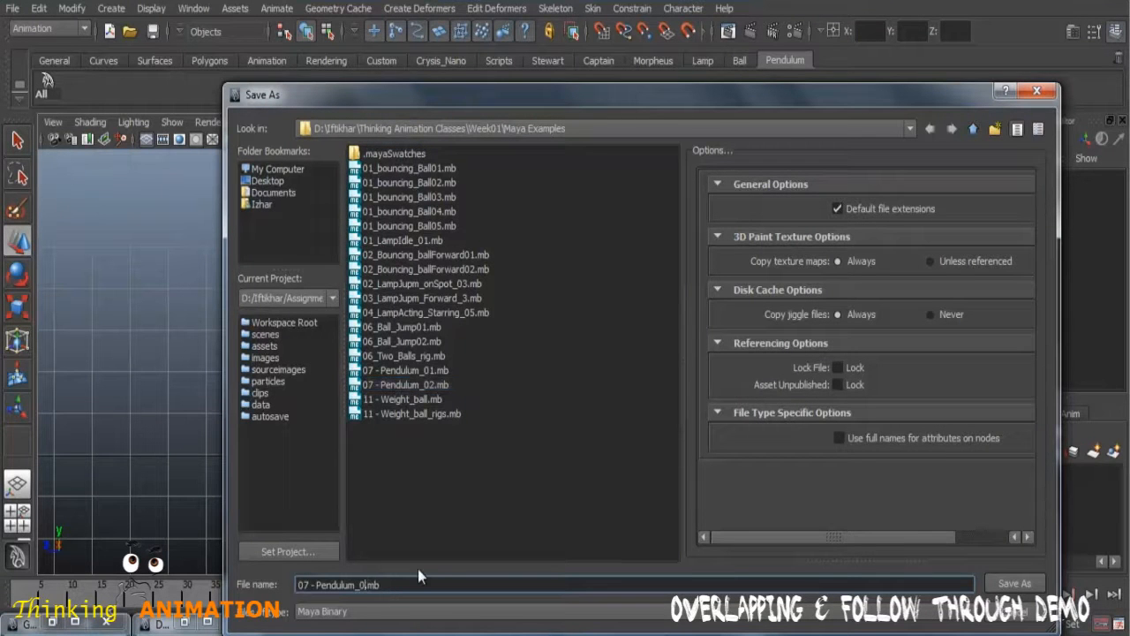
{"action": "type", "text": "3"}
{"action": "left_click", "coordinate": [1014, 584]}
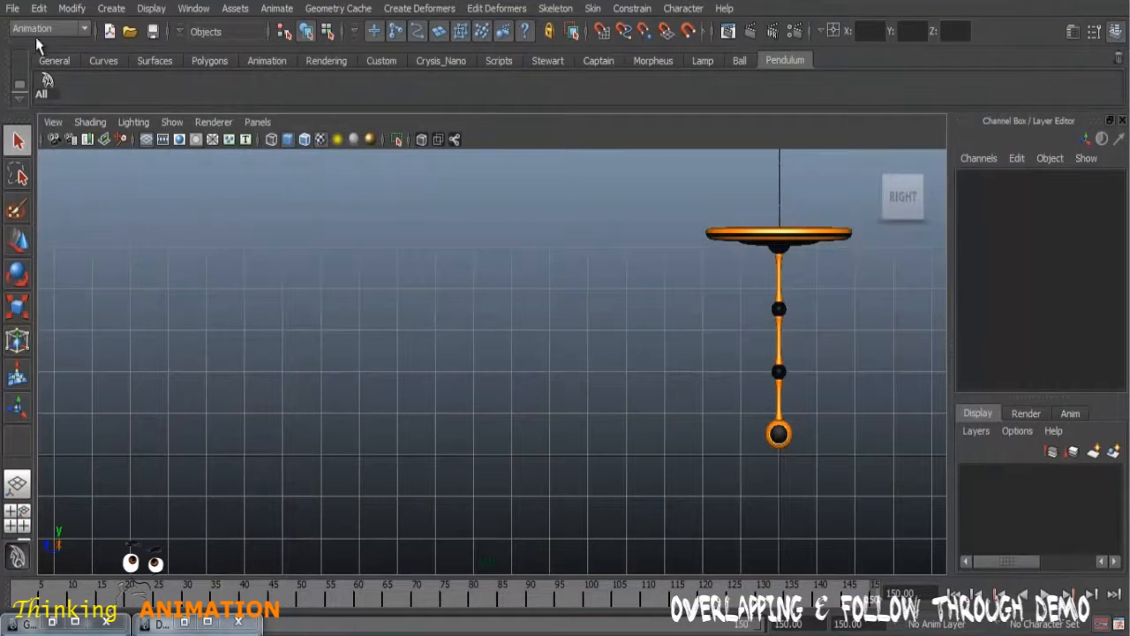
Step: Open the scene 07 - Pendulum_02.mb from the Maya Examples folder
{"action": "left_click", "coordinate": [13, 8]}
{"action": "left_click", "coordinate": [36, 48]}
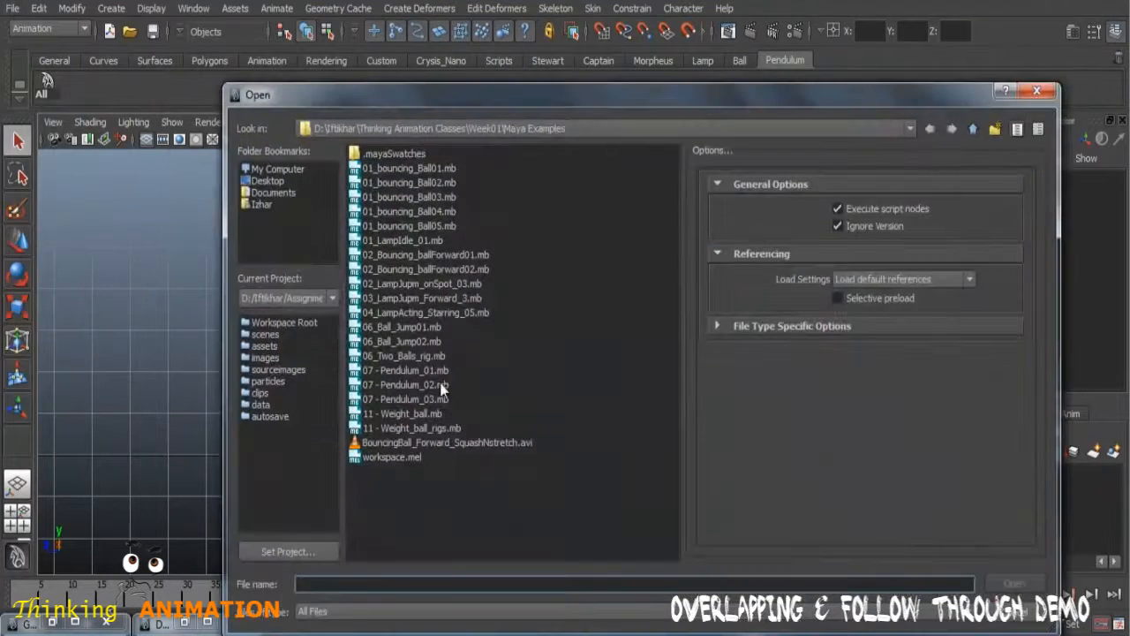
{"action": "left_click", "coordinate": [420, 386]}
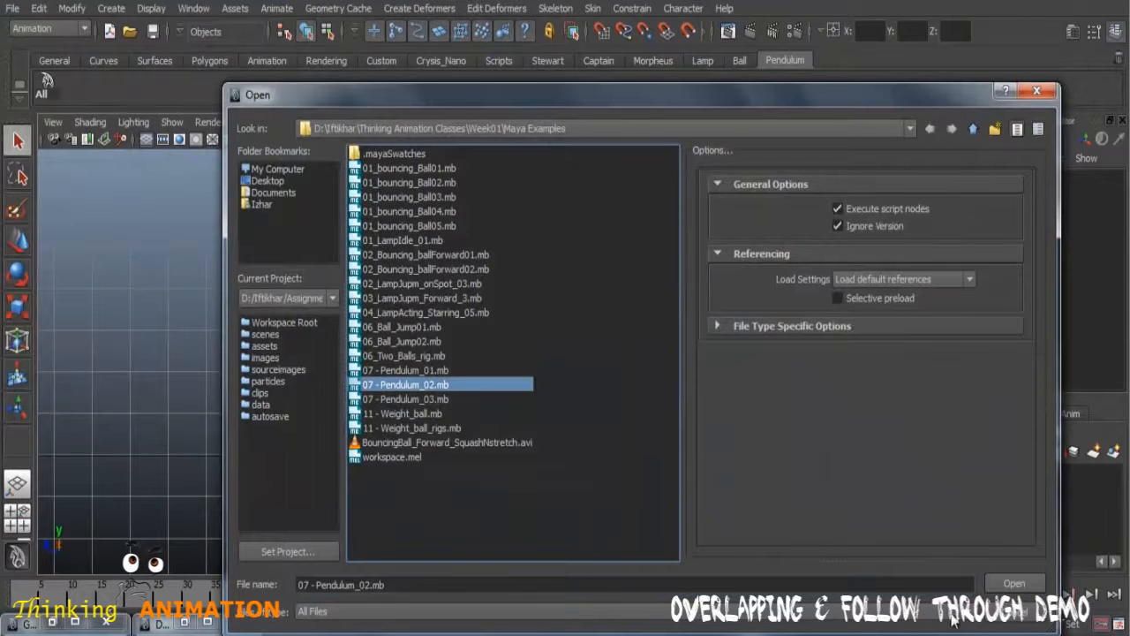
{"action": "left_click", "coordinate": [1015, 585]}
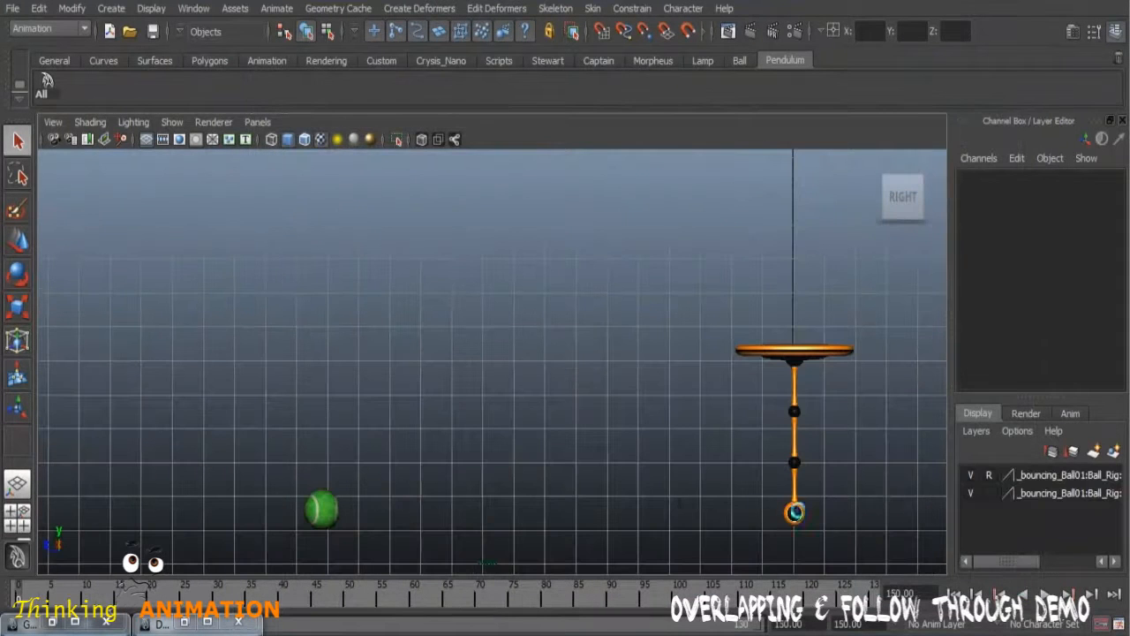
Step: Play and scrub the animation of the ball and pendulum, return to frame 0, and create a playblast of the side view
{"action": "key", "text": "alt+v"}
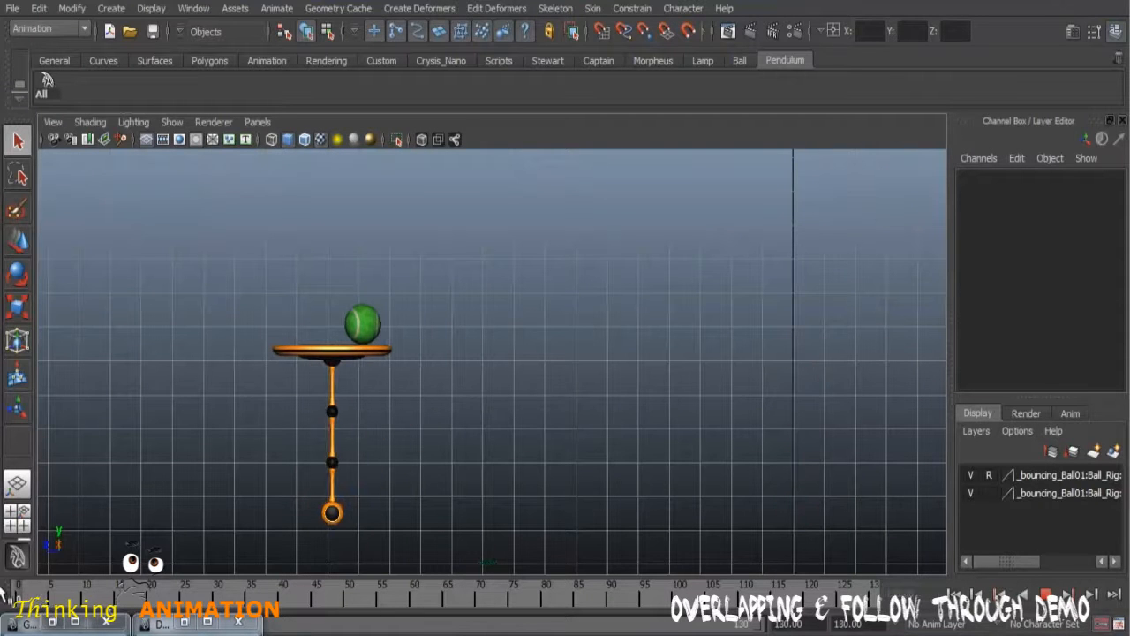
{"action": "left_click_drag", "start_coordinate": [7, 589], "coordinate": [71, 602]}
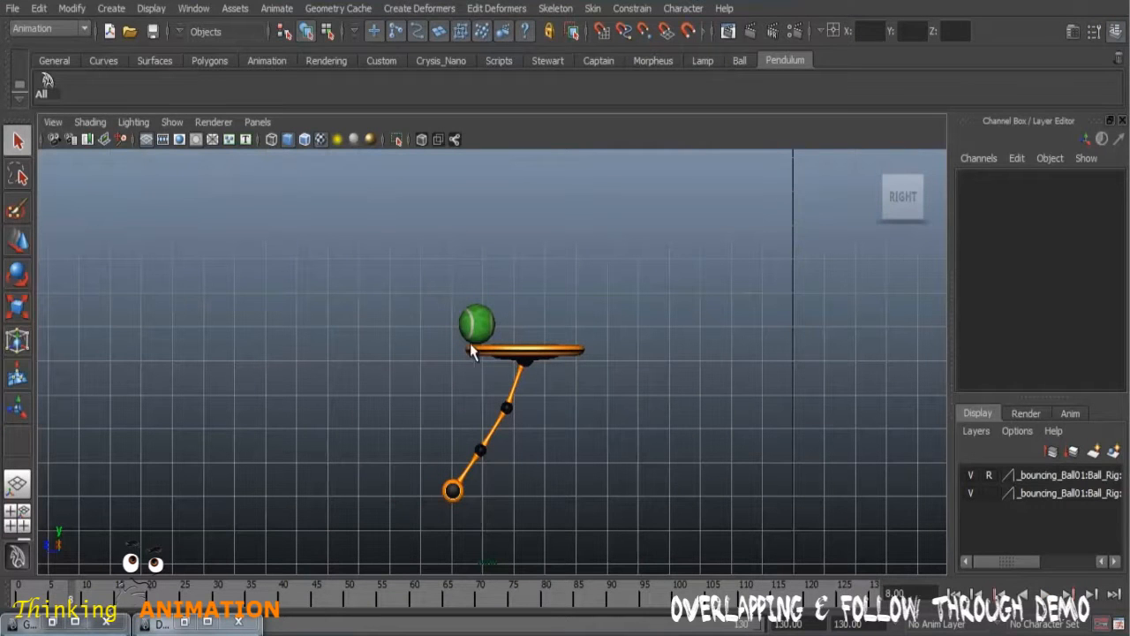
{"action": "left_click_drag", "start_coordinate": [75, 597], "coordinate": [321, 631]}
{"action": "key", "text": "Escape"}
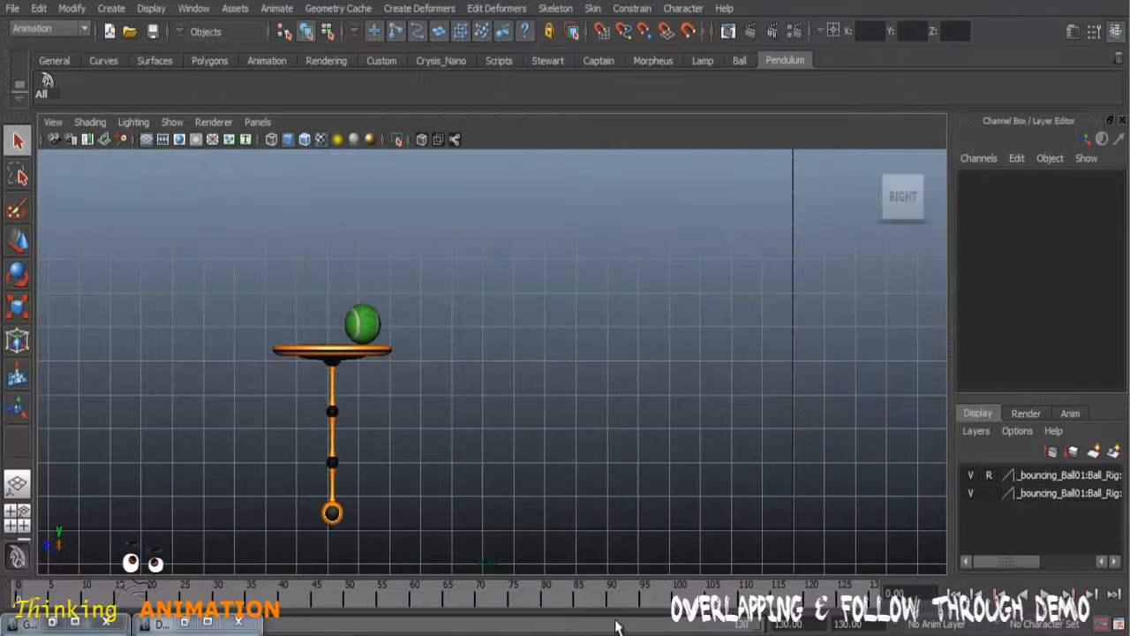
{"action": "right_click", "coordinate": [610, 598]}
{"action": "left_click", "coordinate": [650, 587]}
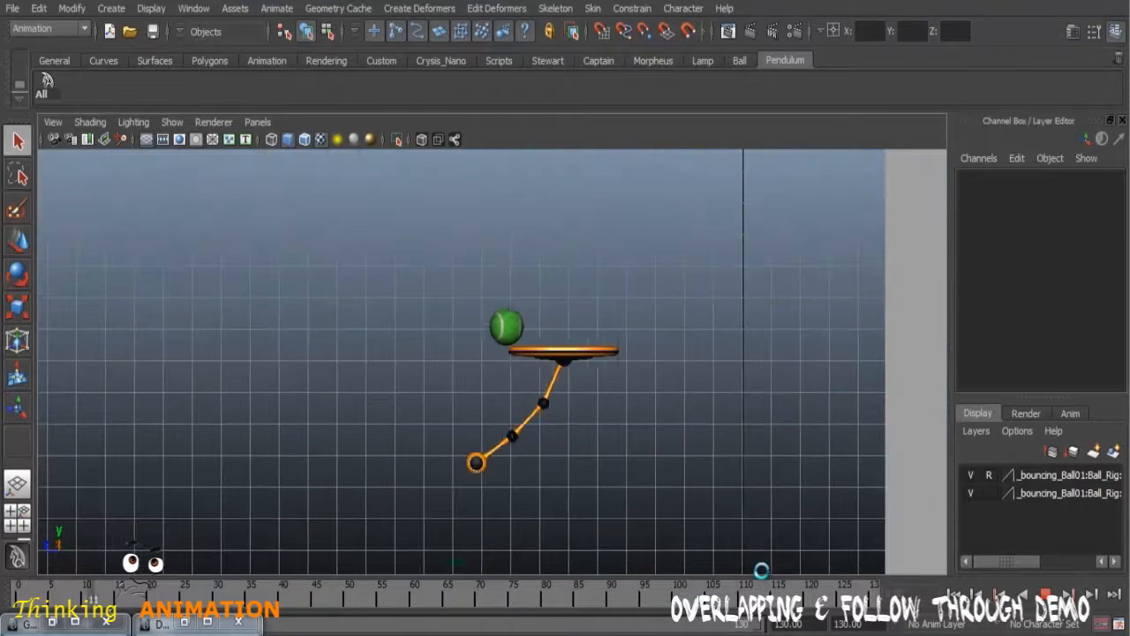